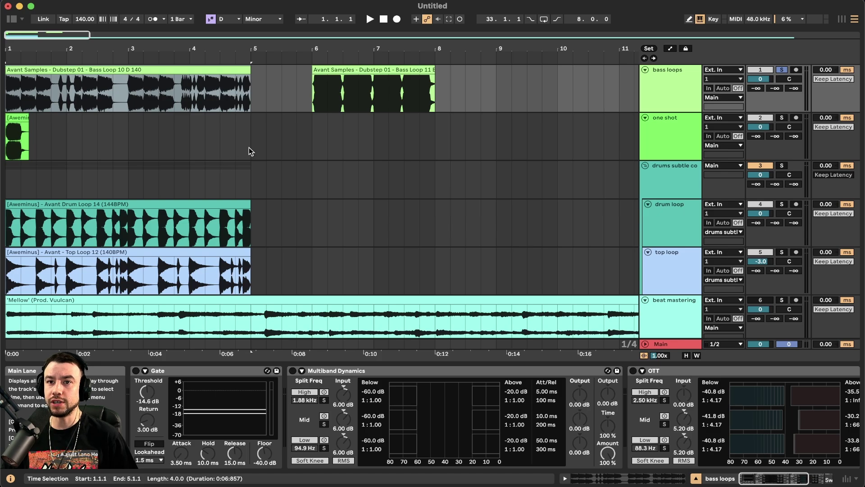
Look over the bass loop, one shot, drum loop, top loop and beat mastering tracks in the arrangement.
{"action": "key", "text": "plus"}
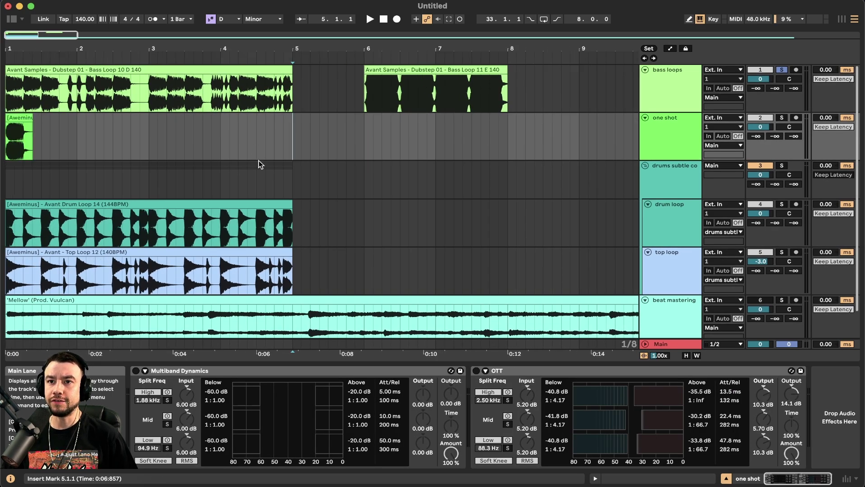
{"action": "left_click", "coordinate": [292, 104]}
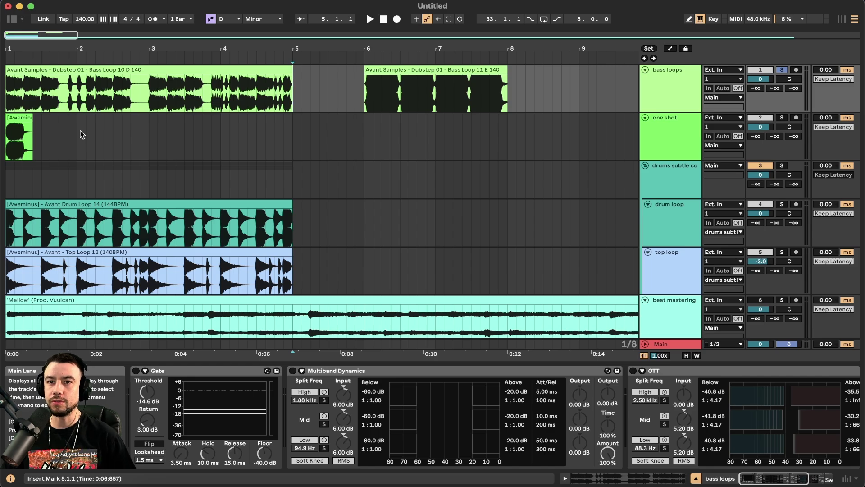
{"action": "key", "text": "plus"}
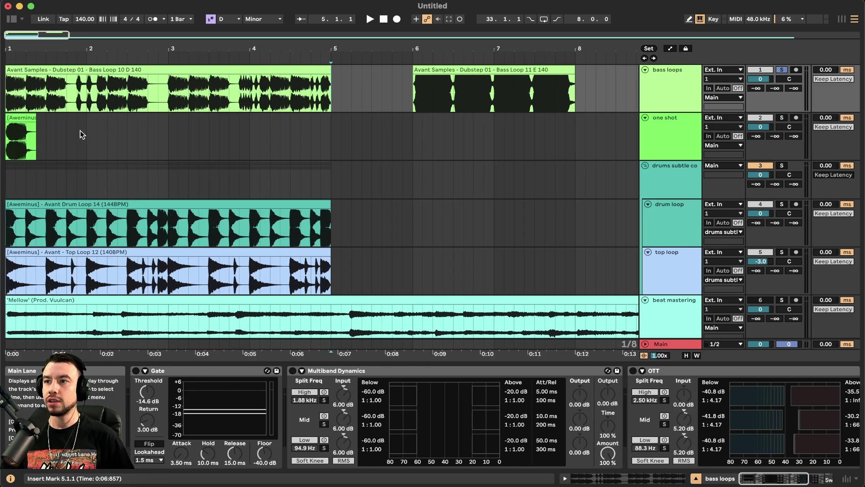
{"action": "key", "text": "minus"}
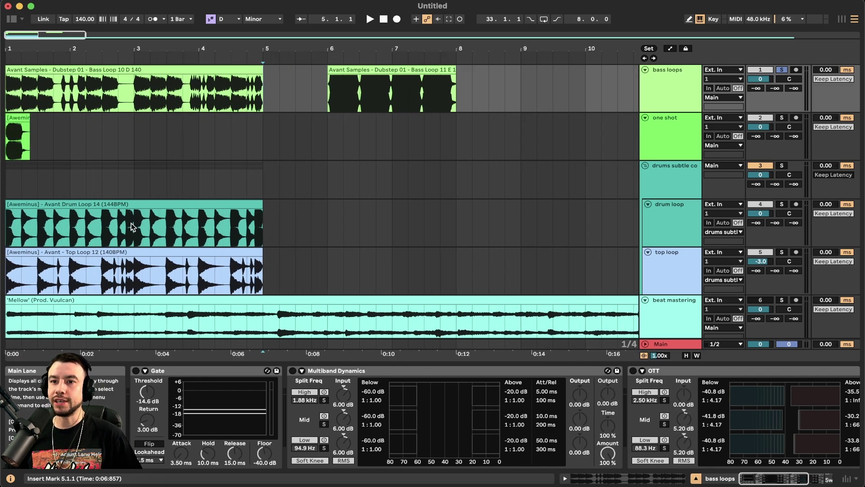
{"action": "key", "text": "super+alt+l"}
{"action": "key", "text": "plus"}
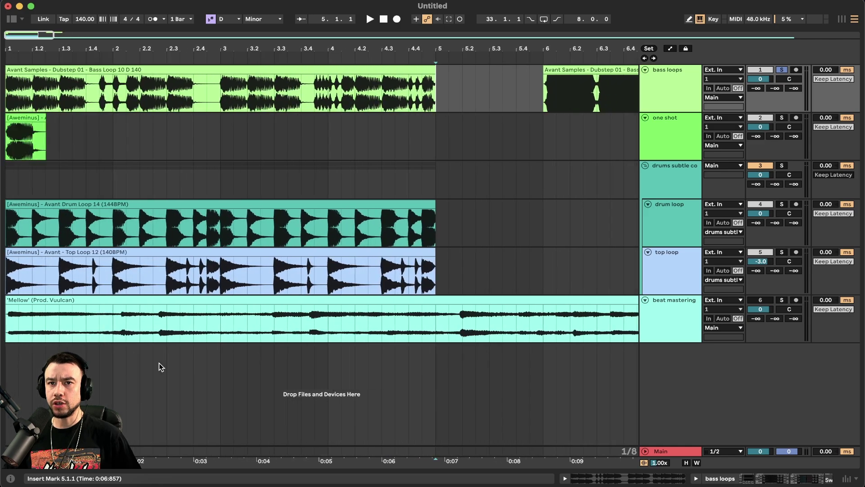
{"action": "left_click", "coordinate": [47, 119]}
{"action": "key", "text": "Down"}
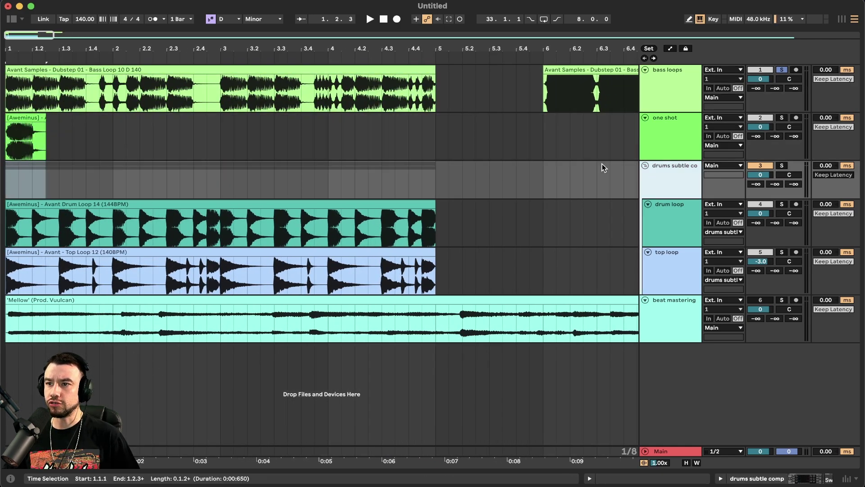
{"action": "key", "text": "Down"}
{"action": "key", "text": "Down"}
{"action": "key", "text": "Down"}
{"action": "key", "text": "minus"}
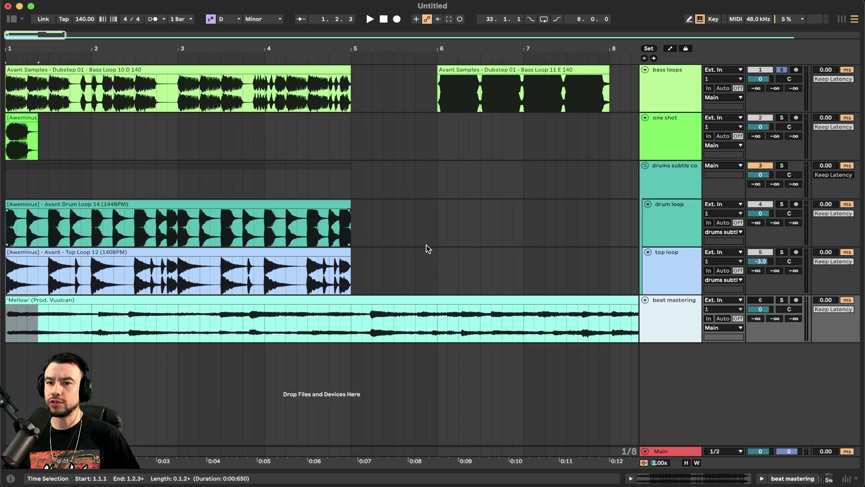
{"action": "key", "text": "minus"}
{"action": "key", "text": "minus"}
{"action": "key", "text": "minus"}
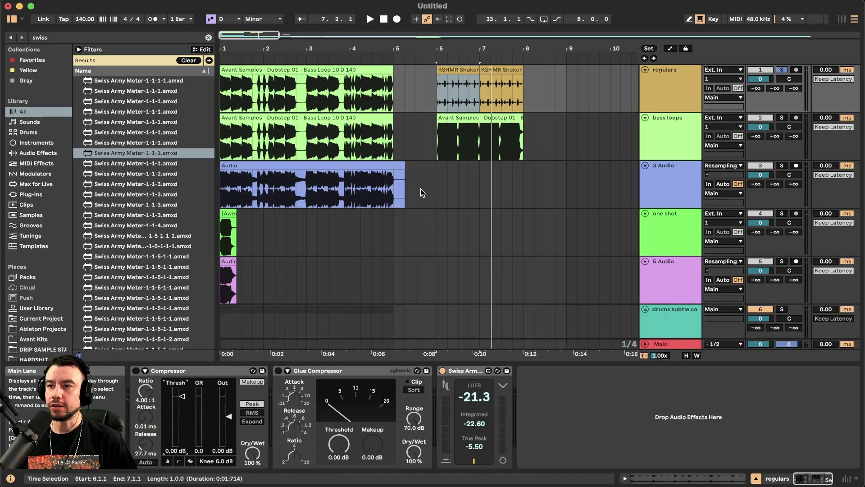
Audition the Bass Loop 10 clip on the regulars track from bar 1 with the Compressor off.
{"action": "scroll", "coordinate": [317, 95], "scroll_direction": "up", "scroll_amount": 2}
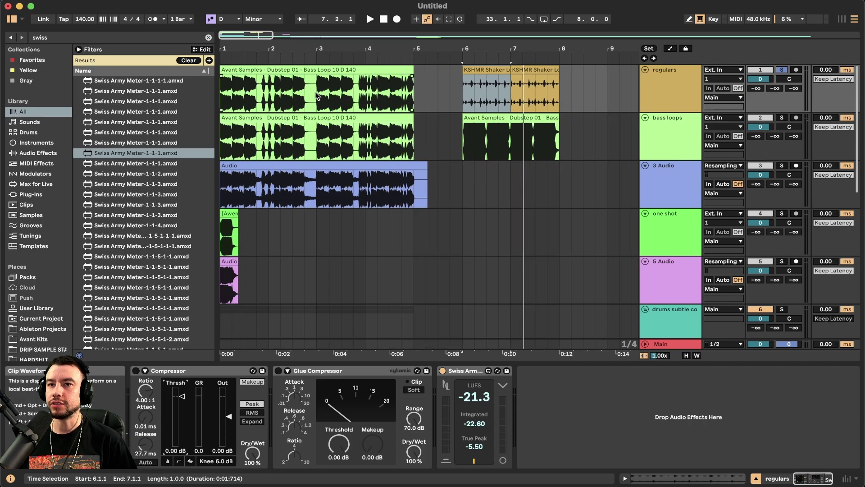
{"action": "left_click", "coordinate": [268, 71]}
{"action": "scroll", "coordinate": [268, 71], "scroll_direction": "up", "scroll_amount": 2}
{"action": "left_click", "coordinate": [269, 83]}
{"action": "scroll", "coordinate": [301, 91], "scroll_direction": "up", "scroll_amount": 1}
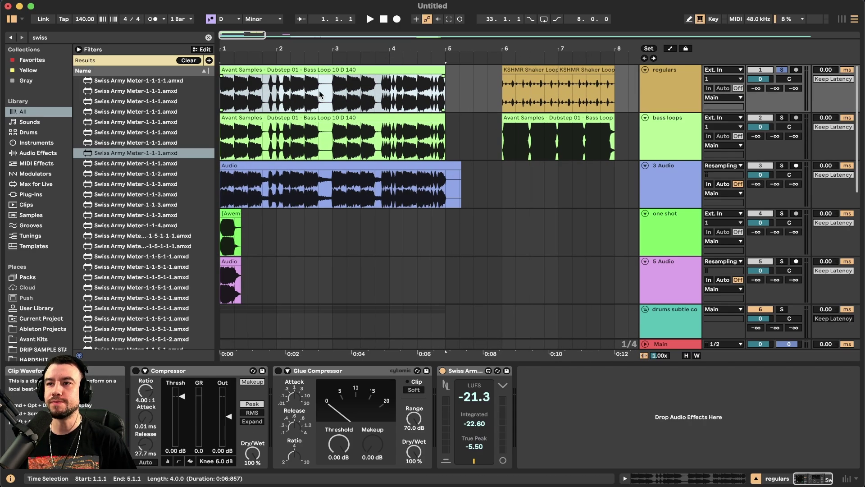
{"action": "key", "text": "space"}
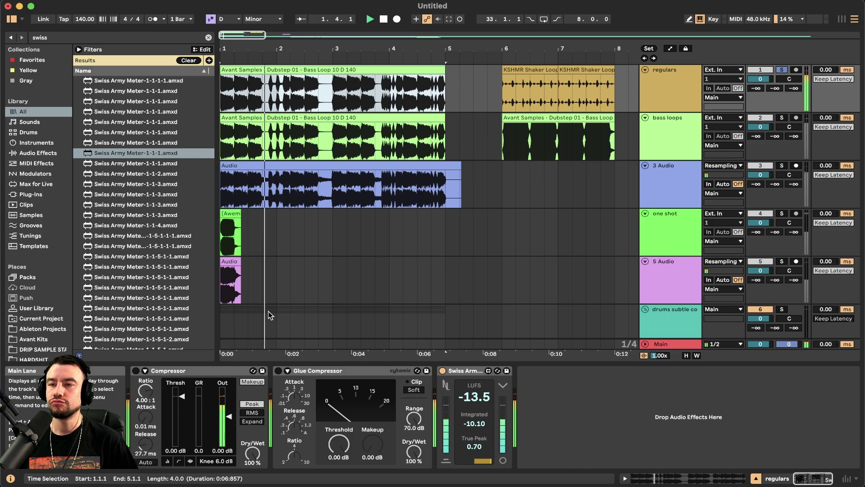
{"action": "key", "text": "space"}
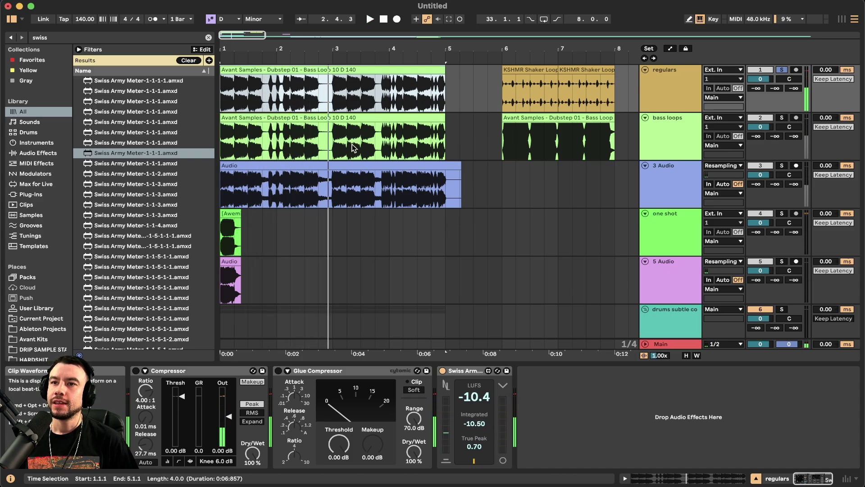
{"action": "scroll", "coordinate": [330, 79], "scroll_direction": "up", "scroll_amount": 1}
{"action": "left_click", "coordinate": [320, 81]}
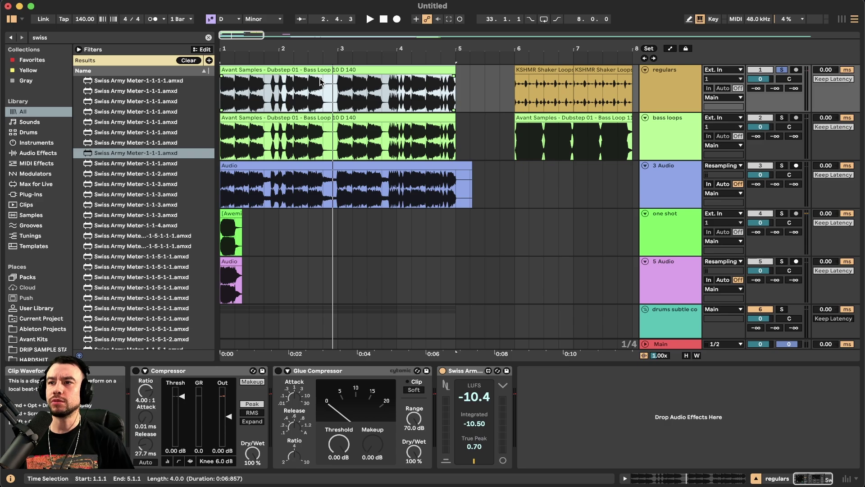
{"action": "left_click", "coordinate": [222, 371]}
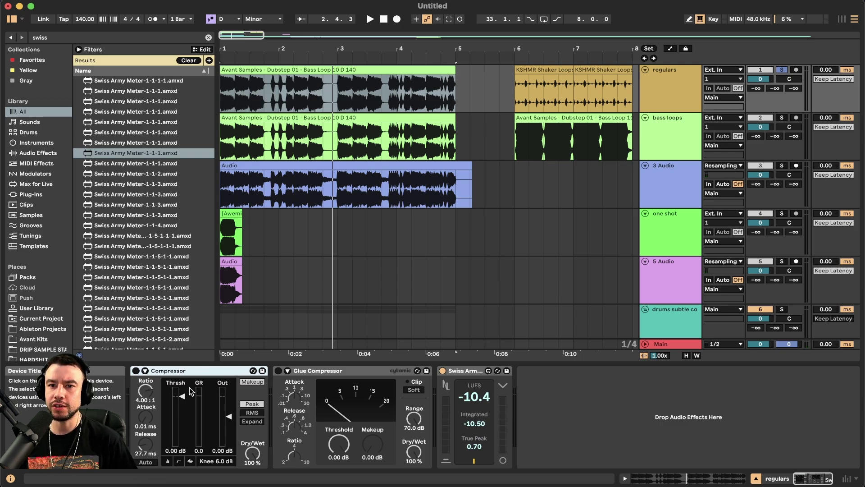
{"action": "left_click", "coordinate": [311, 70]}
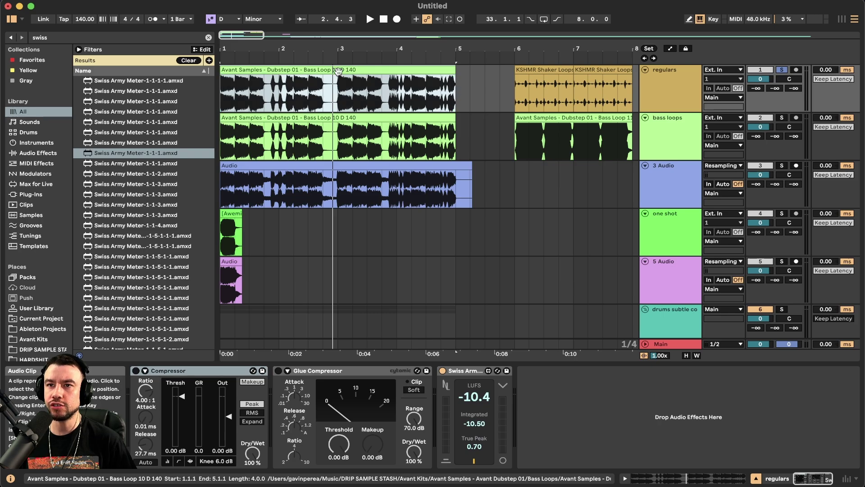
Audition the first KSHMR shaker loop clip on the regulars track from bar 6.
{"action": "scroll", "coordinate": [330, 71], "scroll_direction": "down", "scroll_amount": 3}
{"action": "scroll", "coordinate": [360, 72], "scroll_direction": "right", "scroll_amount": 3}
{"action": "left_click", "coordinate": [413, 72]}
{"action": "scroll", "coordinate": [414, 72], "scroll_direction": "right", "scroll_amount": 2}
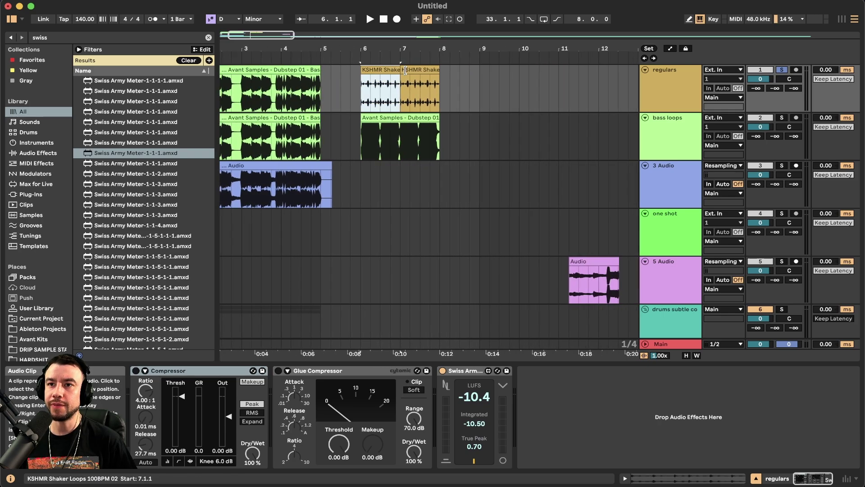
{"action": "scroll", "coordinate": [414, 79], "scroll_direction": "up", "scroll_amount": 3}
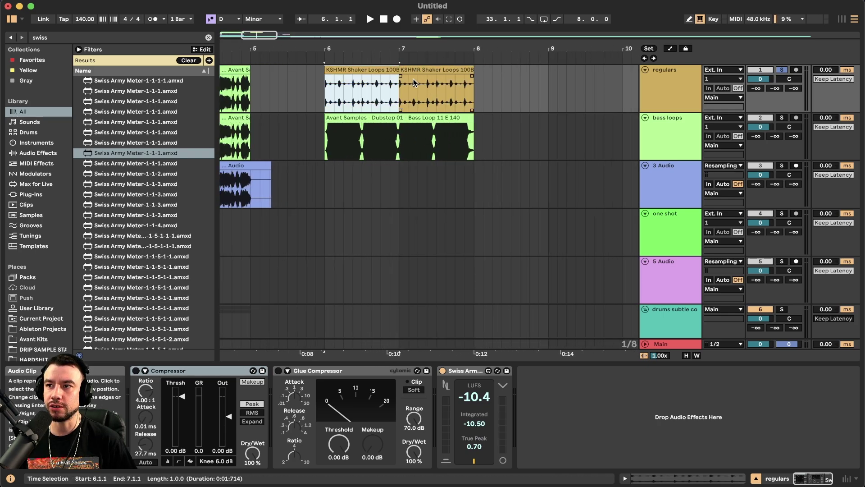
{"action": "key", "text": "space"}
{"action": "scroll", "coordinate": [365, 84], "scroll_direction": "down", "scroll_amount": 4}
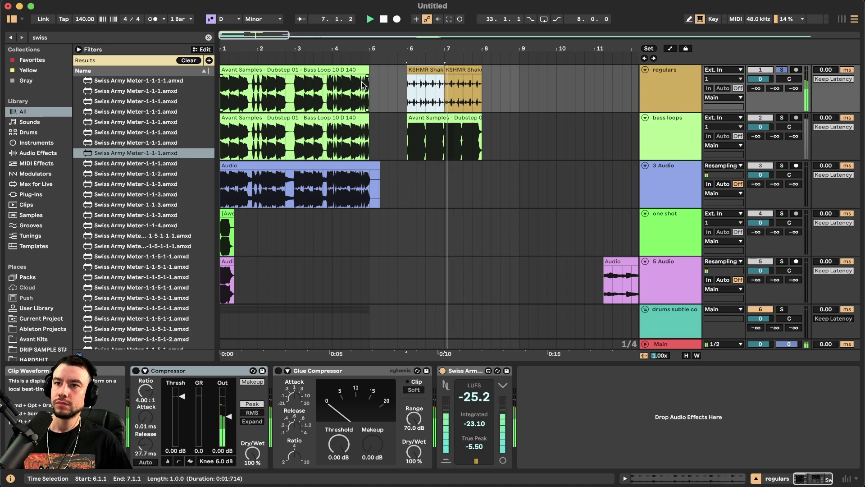
{"action": "key", "text": "space"}
Select the Bass Loop 10 clip on the regulars track, and read the Compressor section of the Ableton manual in the browser.
{"action": "scroll", "coordinate": [317, 107], "scroll_direction": "up", "scroll_amount": 1}
{"action": "scroll", "coordinate": [245, 81], "scroll_direction": "up", "scroll_amount": 1}
{"action": "left_click", "coordinate": [240, 72]}
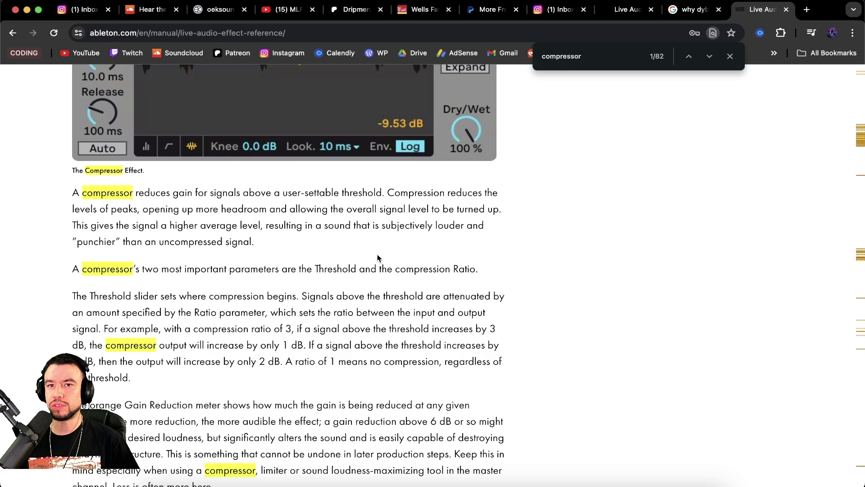
{"action": "scroll", "coordinate": [337, 270], "scroll_direction": "up", "scroll_amount": 10}
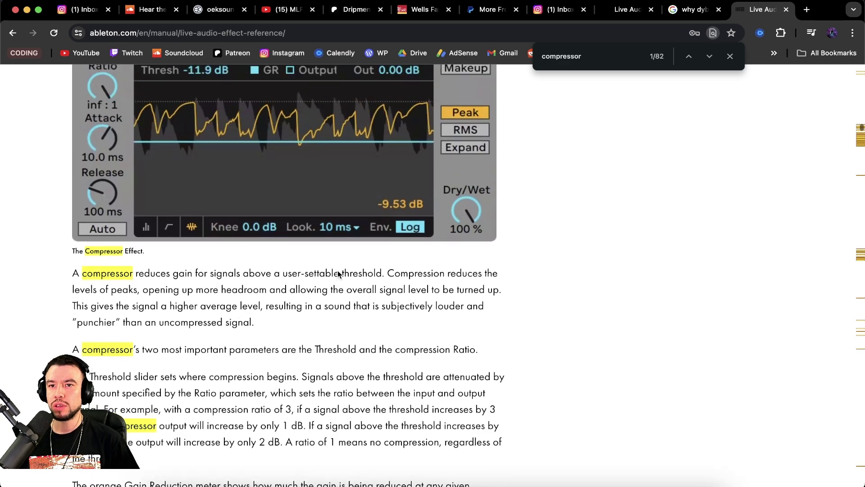
{"action": "scroll", "coordinate": [337, 270], "scroll_direction": "down", "scroll_amount": 5}
{"action": "scroll", "coordinate": [338, 272], "scroll_direction": "down", "scroll_amount": 4}
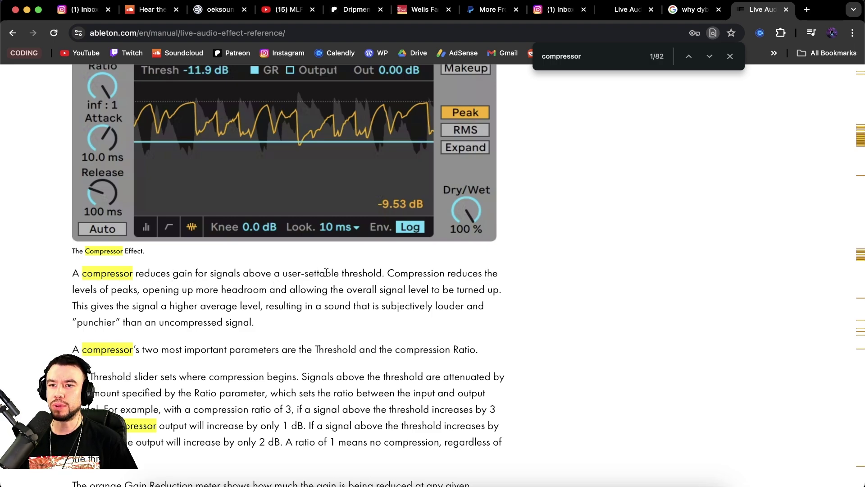
Switch back to Ableton Live, enable the Compressor on the regulars track, and play the loop with its threshold at -2.97 dB.
{"action": "key", "text": "super+Tab"}
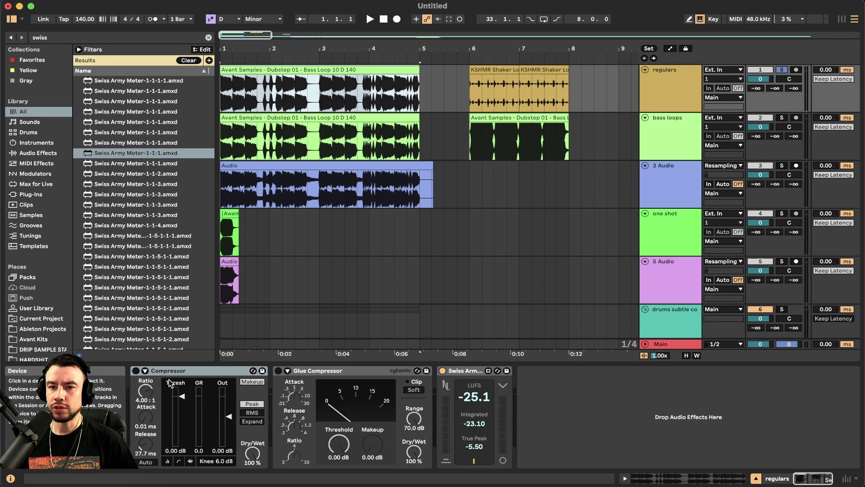
{"action": "left_click", "coordinate": [136, 372]}
{"action": "left_click", "coordinate": [136, 371]}
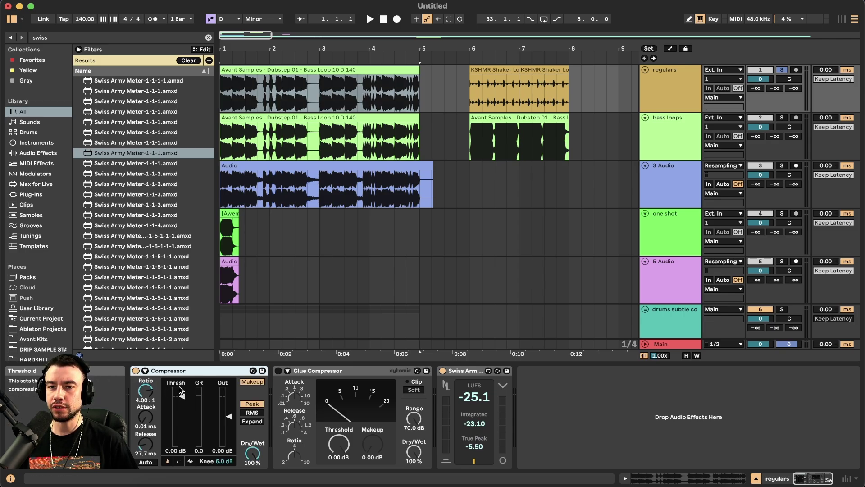
{"action": "left_click_drag", "start_coordinate": [183, 398], "coordinate": [183, 404]}
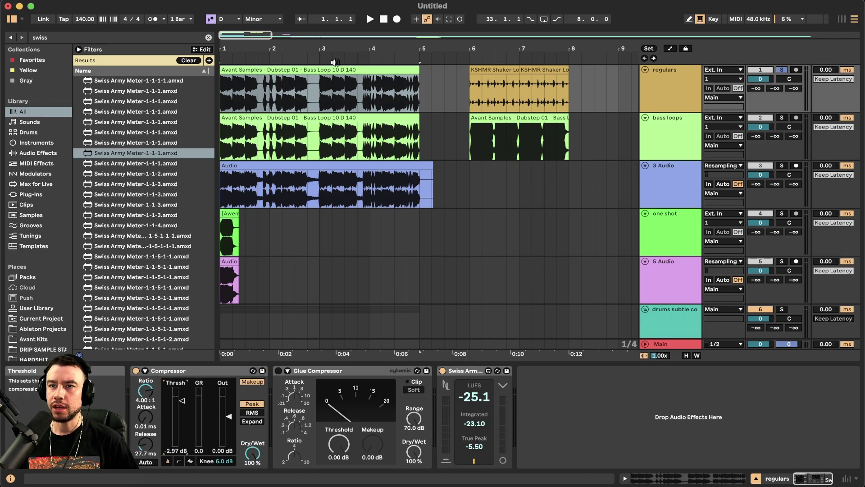
{"action": "key", "text": "space"}
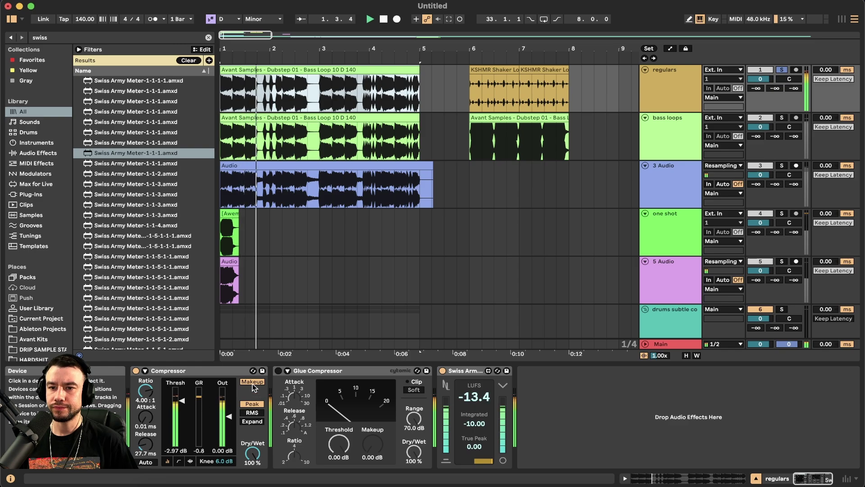
Turn off the Compressor's Makeup and lower its threshold to -11.2 dB while auditioning the bass loop.
{"action": "left_click_drag", "start_coordinate": [183, 401], "coordinate": [183, 416]}
{"action": "key", "text": "space"}
{"action": "key", "text": "space"}
{"action": "key", "text": "space"}
{"action": "key", "text": "space"}
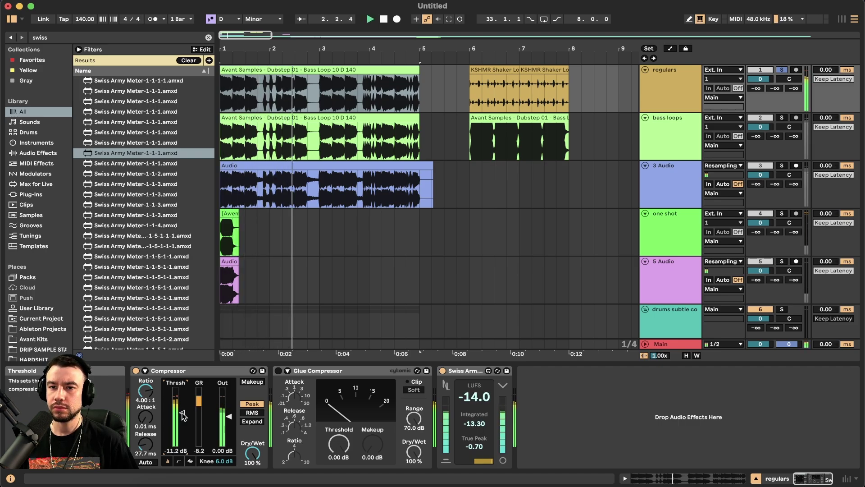
{"action": "key", "text": "space"}
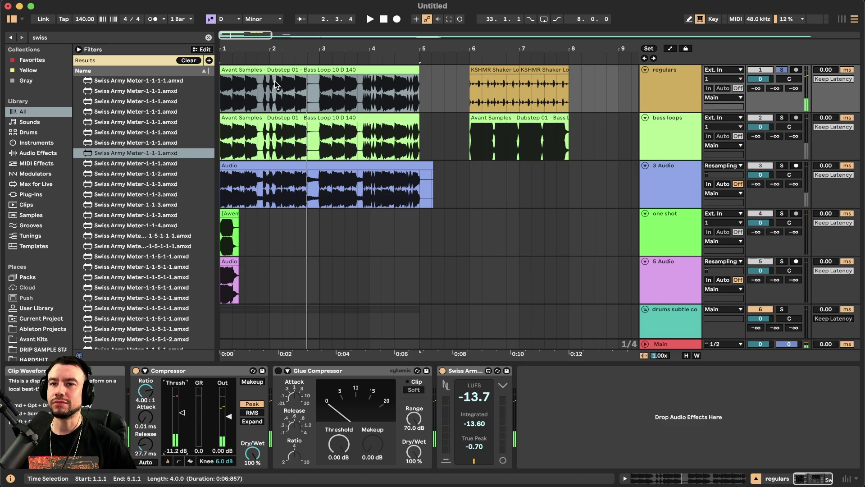
Split the Bass Loop 10 clip on the bass loops track to isolate the segment from 2.3.1 to 2.4.1.
{"action": "key", "text": "plus"}
{"action": "key", "text": "plus"}
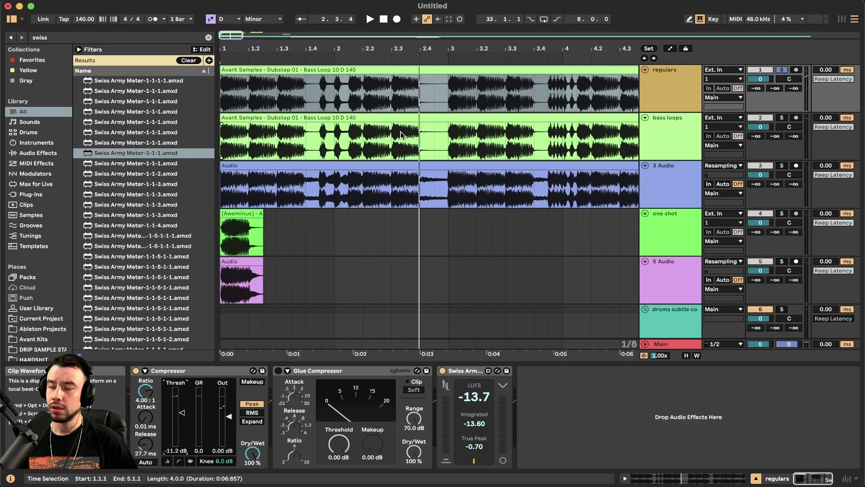
{"action": "key", "text": "plus"}
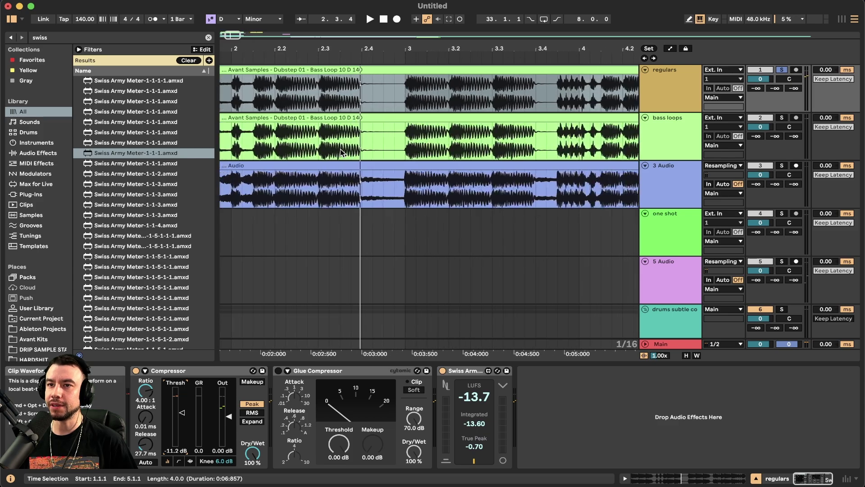
{"action": "key", "text": "plus"}
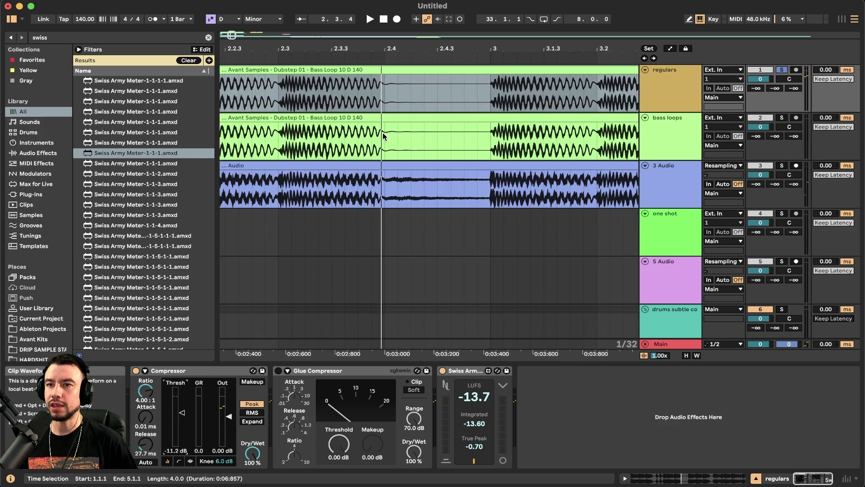
{"action": "left_click", "coordinate": [386, 136]}
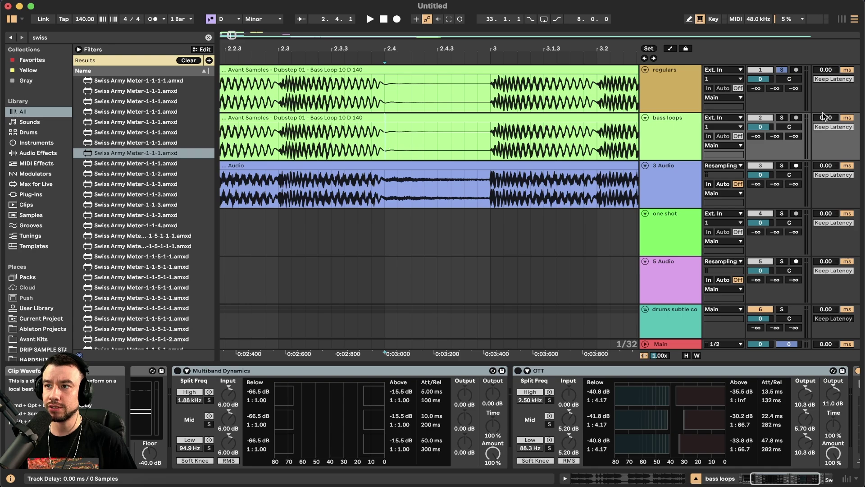
{"action": "left_click", "coordinate": [684, 134]}
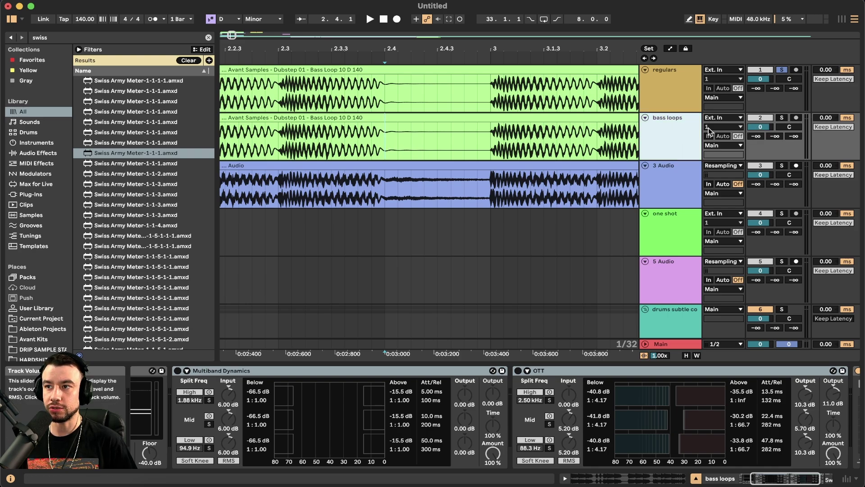
{"action": "left_click", "coordinate": [523, 133], "text": "shift"}
{"action": "key", "text": "minus"}
{"action": "left_click_drag", "start_coordinate": [459, 139], "coordinate": [403, 142]}
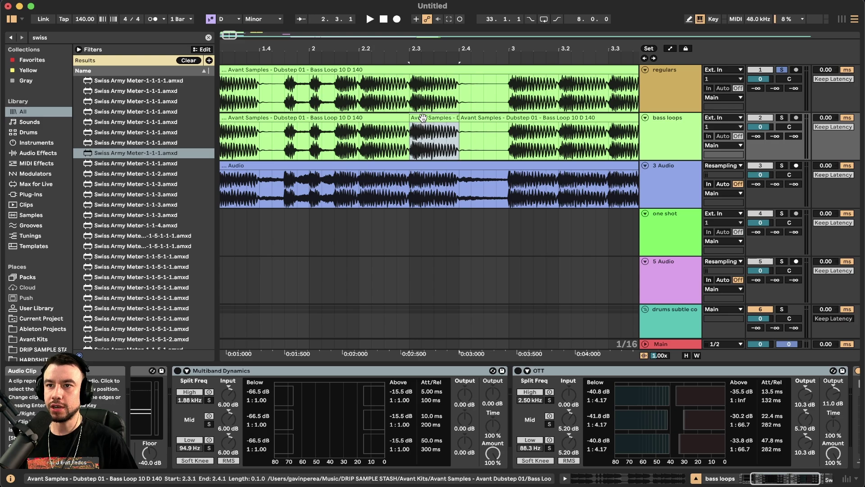
{"action": "key", "text": "super+e"}
Raise the clip gain of the isolated segment on the bass loops track to 13.6 dB.
{"action": "key", "text": "plus"}
{"action": "key", "text": "plus"}
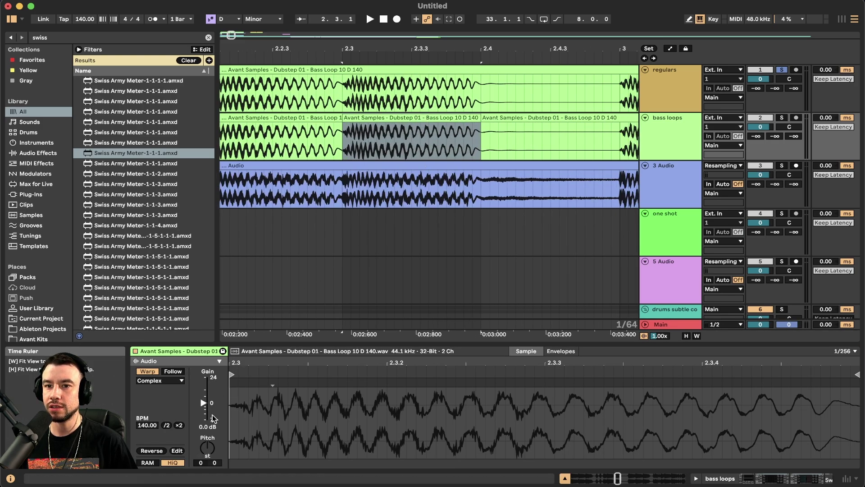
{"action": "left_click_drag", "start_coordinate": [204, 402], "coordinate": [203, 388]}
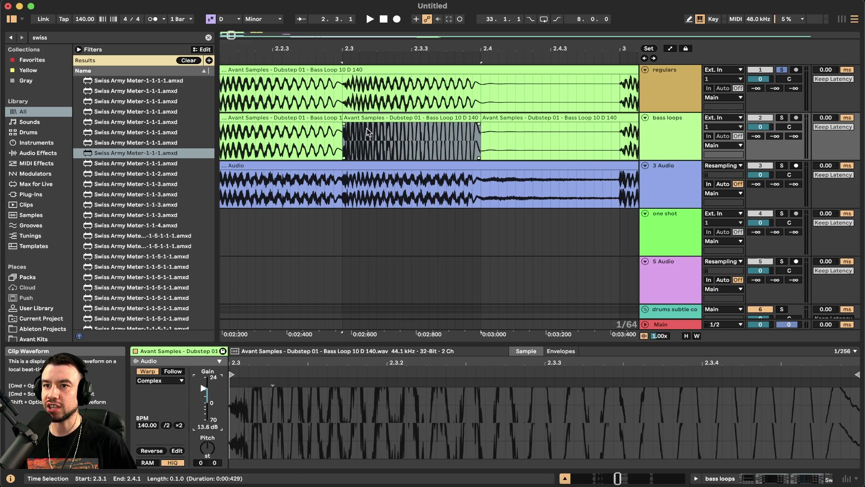
Reset the isolated bass loops segment's clip gain to 0 dB and display the regulars track's device chain.
{"action": "double_click", "coordinate": [204, 388]}
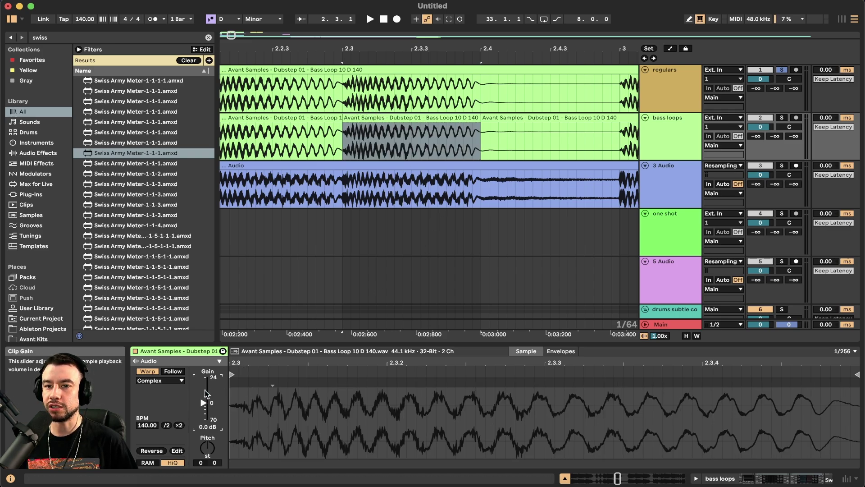
{"action": "double_click", "coordinate": [308, 344]}
{"action": "scroll", "coordinate": [308, 344], "scroll_direction": "down", "scroll_amount": 1}
{"action": "left_click", "coordinate": [664, 99]}
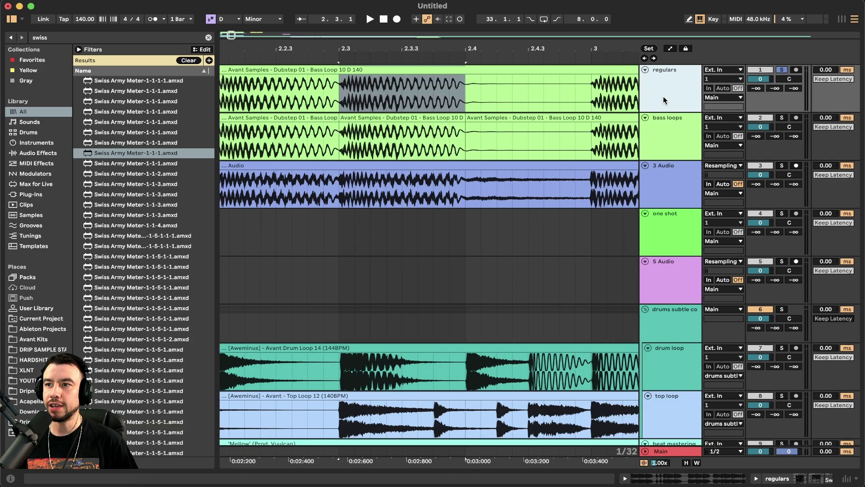
{"action": "double_click", "coordinate": [671, 96]}
Switch to the Ableton manual in Chrome and highlight the Compressor passages on opening up more headroom and a higher average level.
{"action": "left_click", "coordinate": [341, 133]}
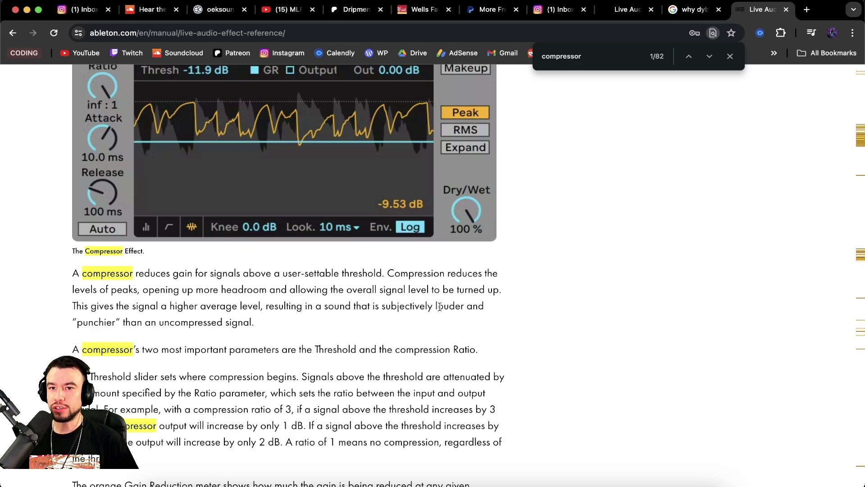
{"action": "left_click_drag", "start_coordinate": [144, 290], "coordinate": [267, 291]}
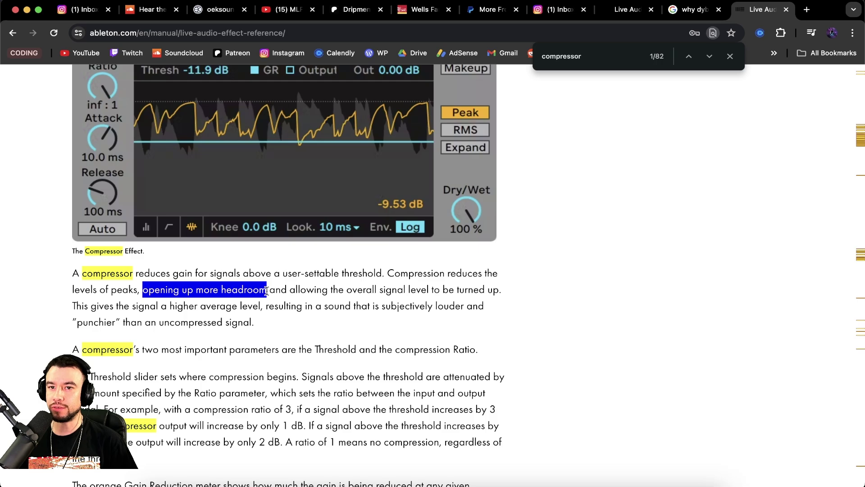
{"action": "left_click_drag", "start_coordinate": [129, 306], "coordinate": [258, 306]}
{"action": "left_click", "coordinate": [325, 307]}
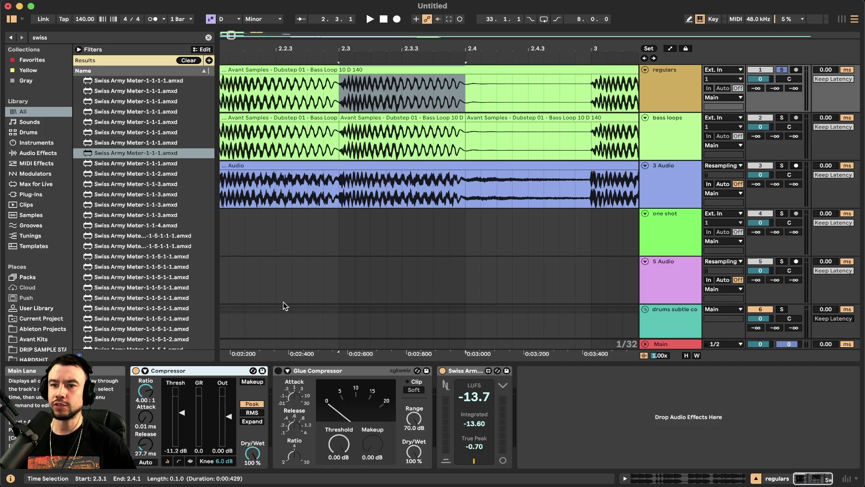
Back in Ableton Live, select the whole Bass Loop 10 clip on the regulars track, reset the Compressor's threshold to 0 dB and play it.
{"action": "scroll", "coordinate": [285, 296], "scroll_direction": "down", "scroll_amount": 3}
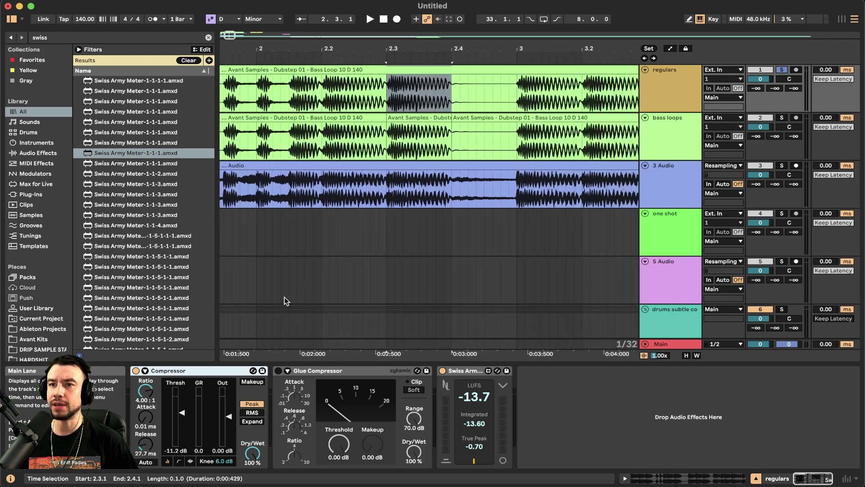
{"action": "scroll", "coordinate": [366, 180], "scroll_direction": "down", "scroll_amount": 2}
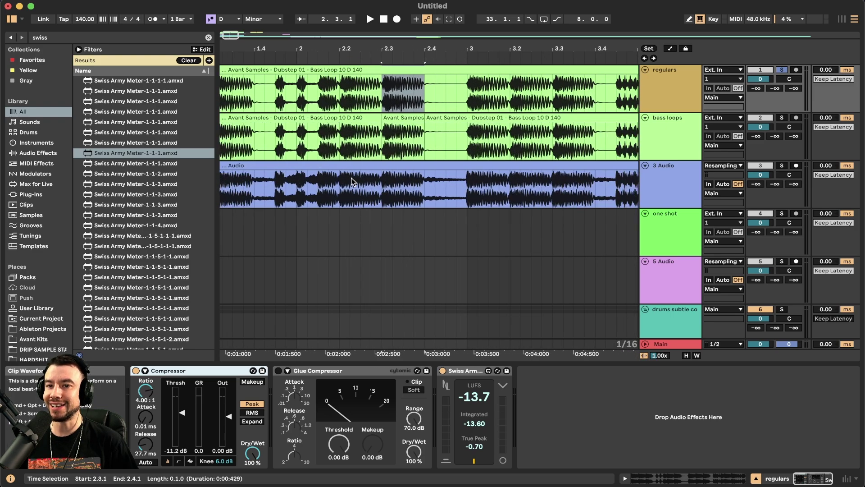
{"action": "scroll", "coordinate": [339, 143], "scroll_direction": "down", "scroll_amount": 4}
{"action": "left_click", "coordinate": [265, 70]}
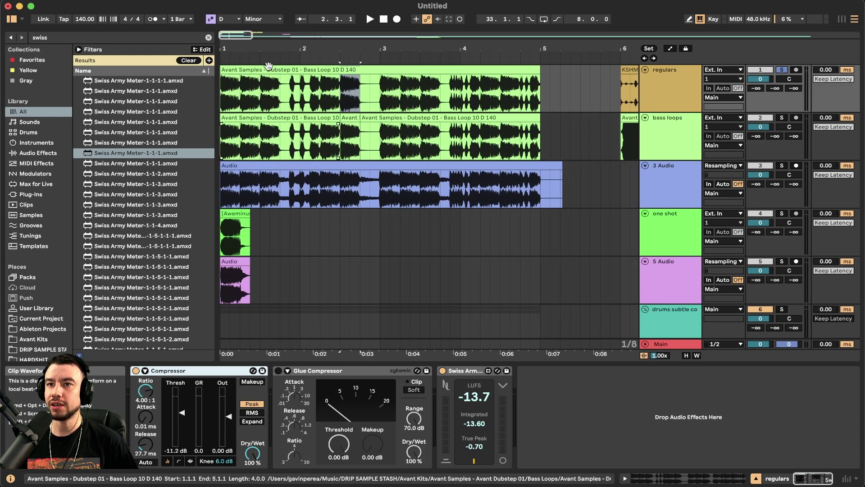
{"action": "double_click", "coordinate": [180, 413]}
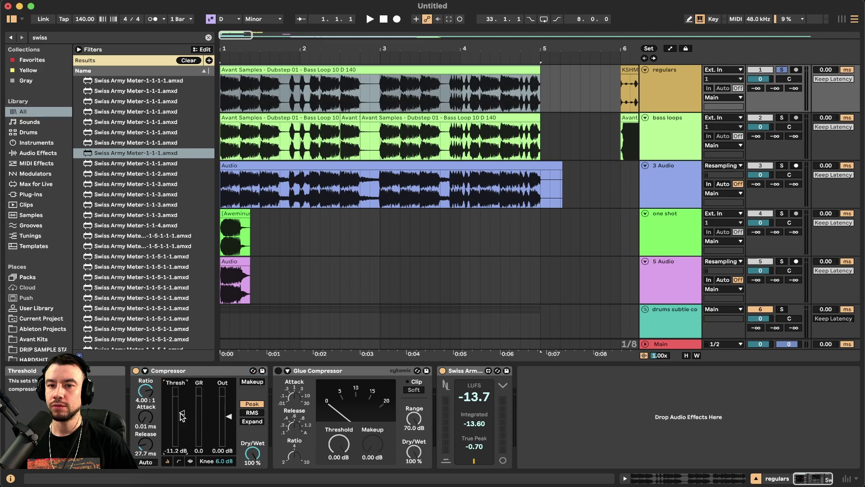
{"action": "key", "text": "space"}
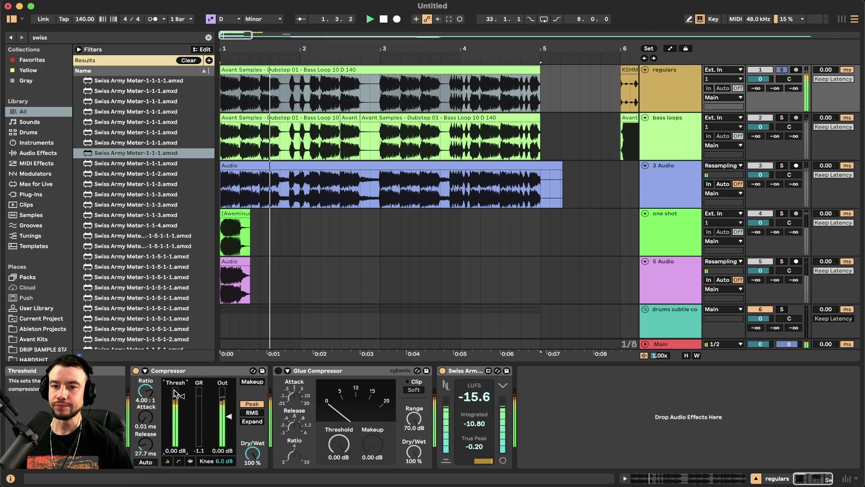
Turn on the Compressor's Makeup and set its threshold to -0.35 dB while auditioning the bass loop.
{"action": "left_click", "coordinate": [249, 383]}
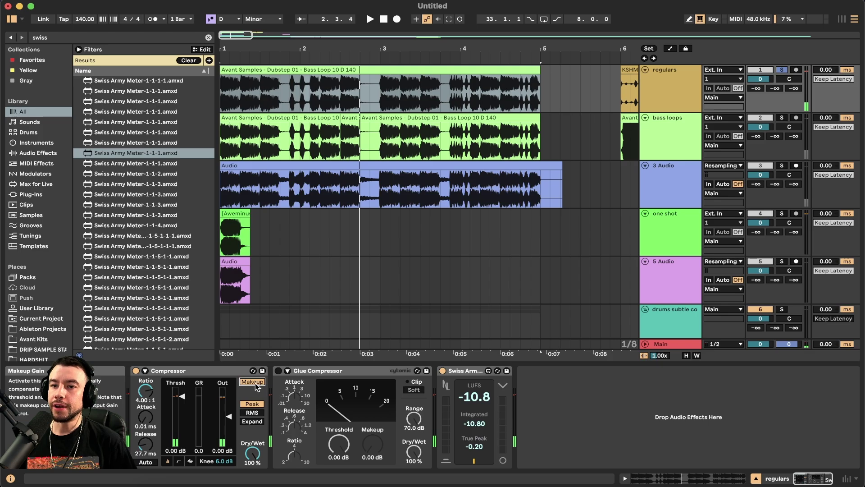
{"action": "left_click", "coordinate": [183, 400]}
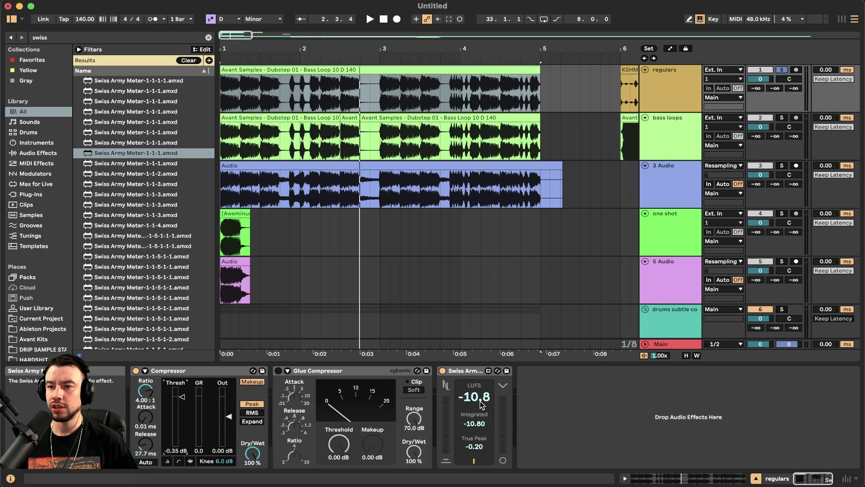
{"action": "key", "text": "space"}
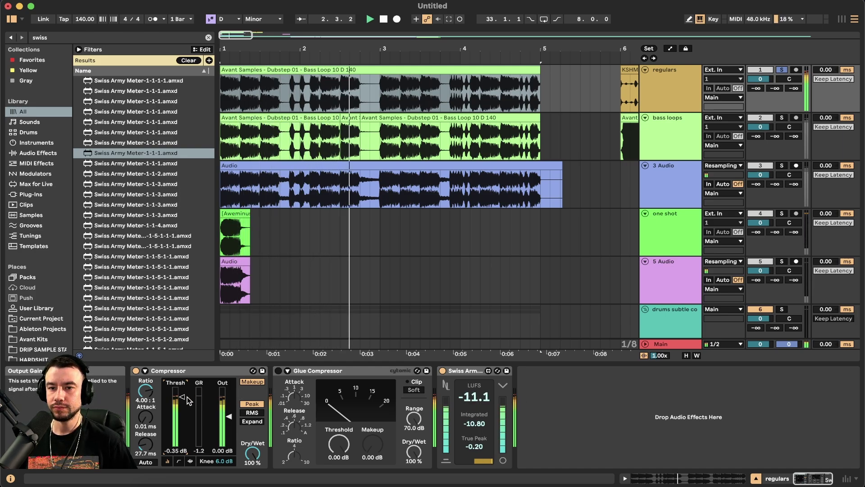
{"action": "key", "text": "space"}
{"action": "key", "text": "space"}
Lower the Compressor's threshold to -10.4 dB and audition the bass loop with Makeup on.
{"action": "left_click_drag", "start_coordinate": [182, 398], "coordinate": [182, 411]}
{"action": "key", "text": "space"}
{"action": "key", "text": "space"}
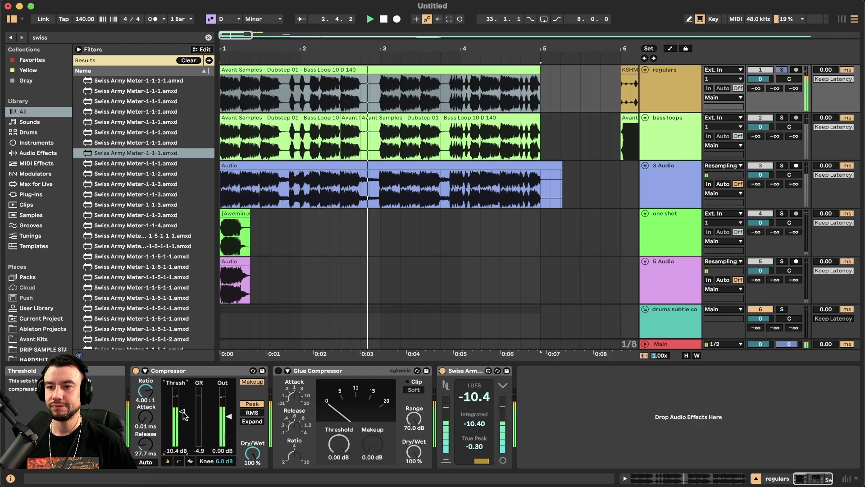
{"action": "key", "text": "space"}
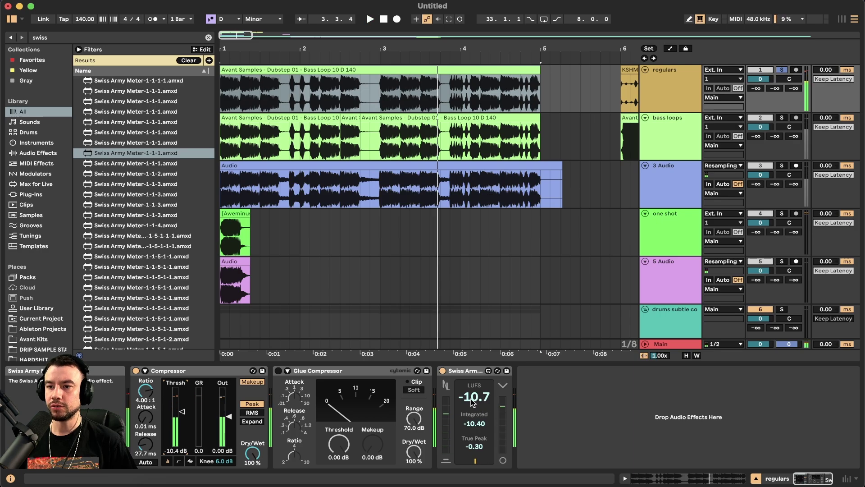
Set the Compressor's ratio to inf:1 and its threshold to -10.1 dB while auditioning the bass loop.
{"action": "left_click_drag", "start_coordinate": [182, 412], "coordinate": [172, 402]}
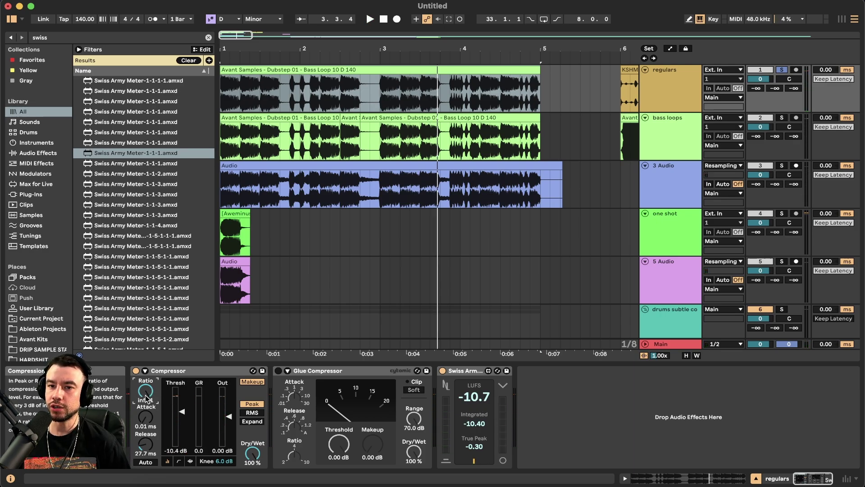
{"action": "key", "text": "space"}
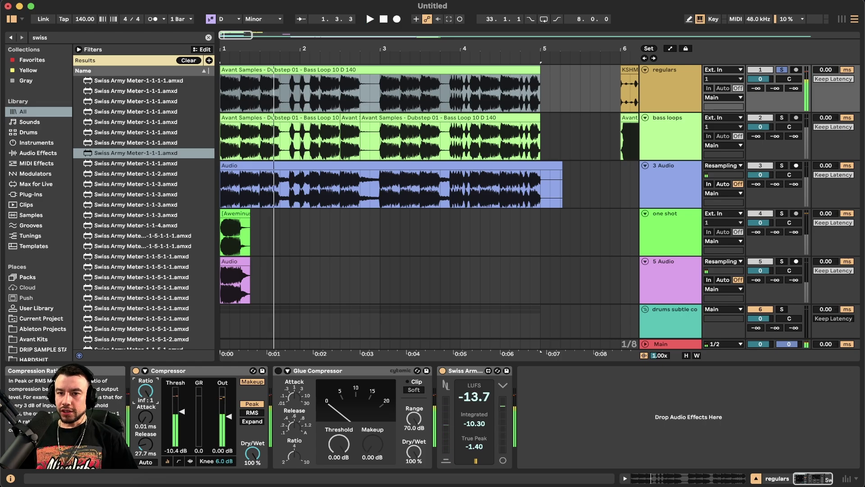
{"action": "left_click_drag", "start_coordinate": [145, 395], "coordinate": [145, 419]}
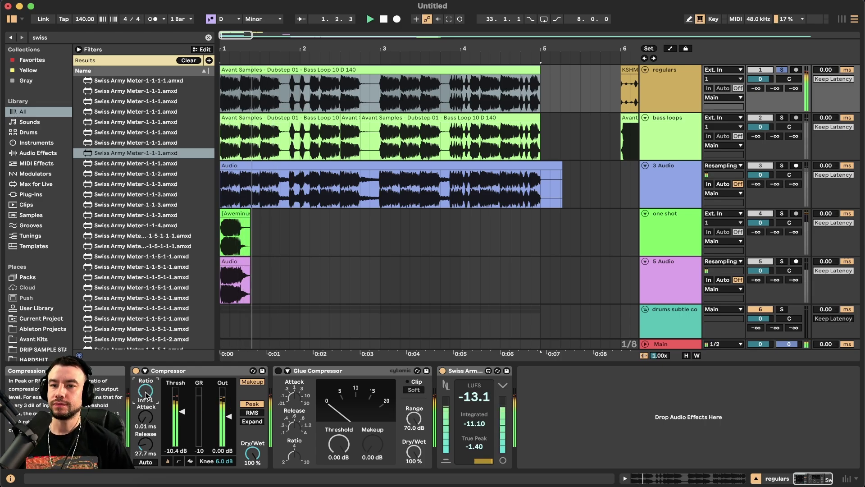
{"action": "left_click_drag", "start_coordinate": [182, 413], "coordinate": [182, 411]}
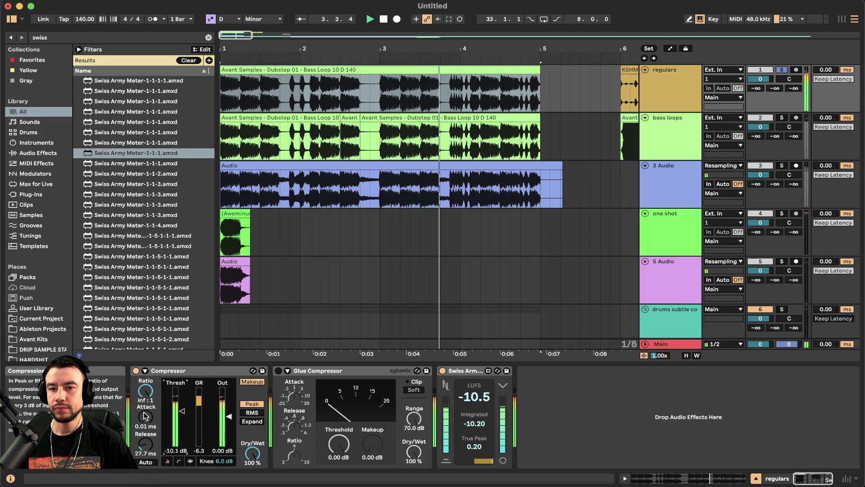
{"action": "left_click", "coordinate": [144, 447]}
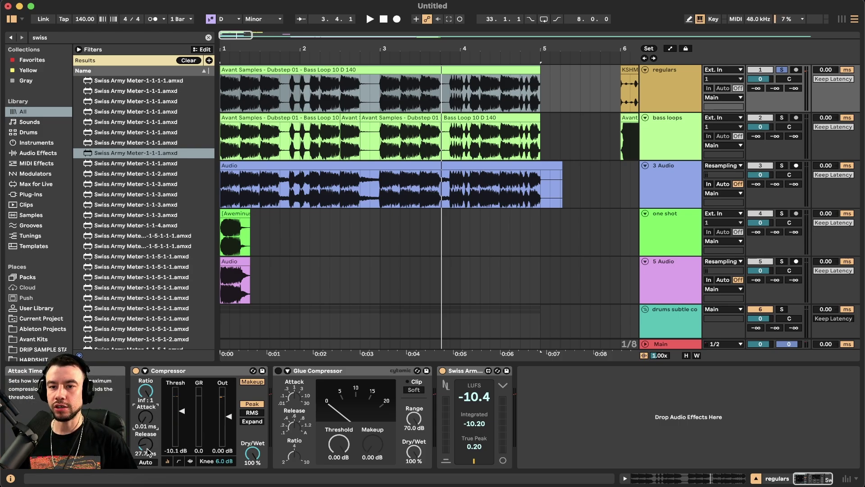
{"action": "key", "text": "space"}
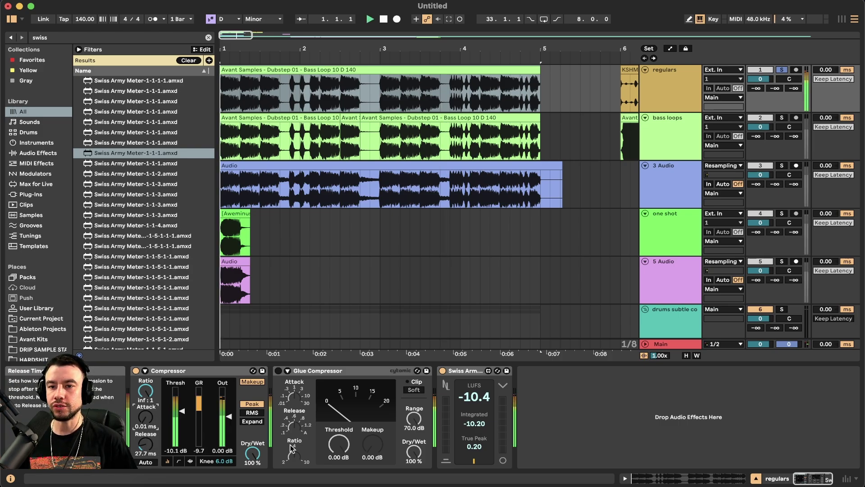
Turn off the Compressor, enable the Glue Compressor on the regulars track and play the bass loop.
{"action": "left_click", "coordinate": [136, 371]}
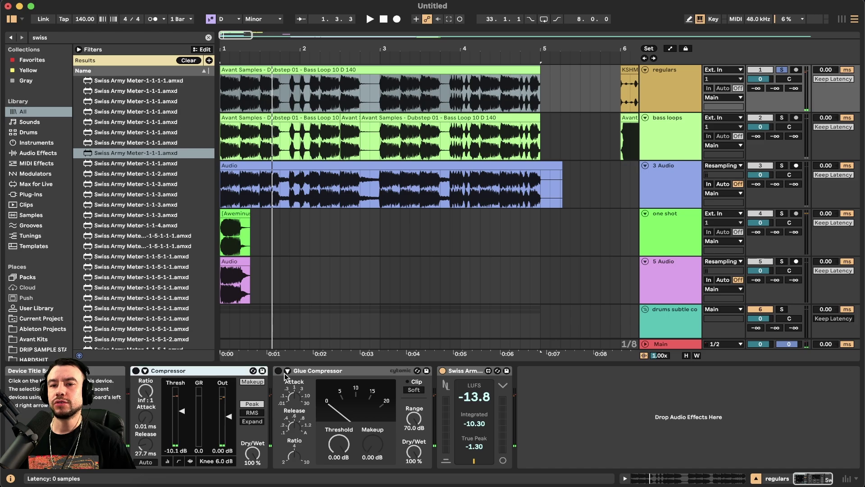
{"action": "left_click", "coordinate": [310, 374]}
{"action": "left_click", "coordinate": [279, 371]}
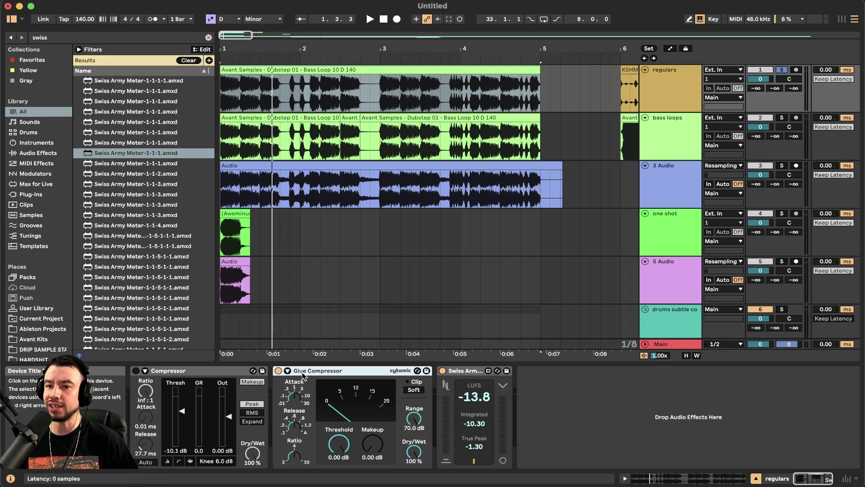
{"action": "key", "text": "space"}
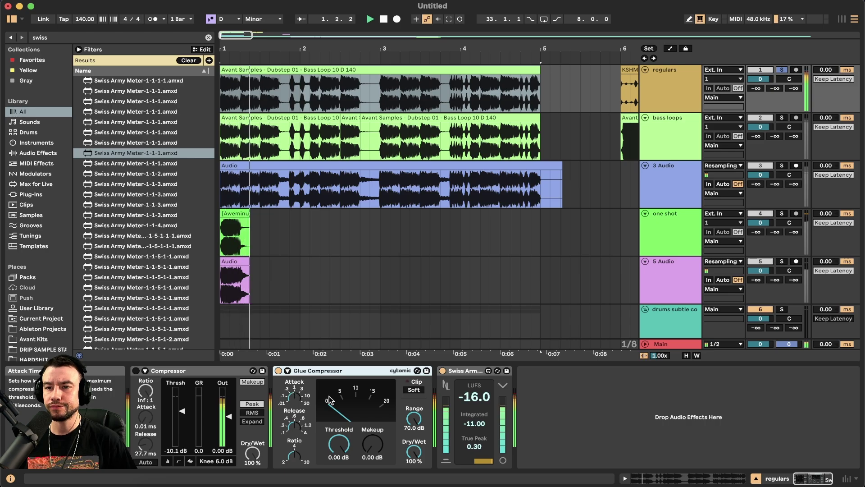
Lower the Glue Compressor's threshold to -6.67 dB and on to -15.6 dB, auditioning the bass loop at each setting.
{"action": "left_click_drag", "start_coordinate": [344, 444], "coordinate": [344, 462]}
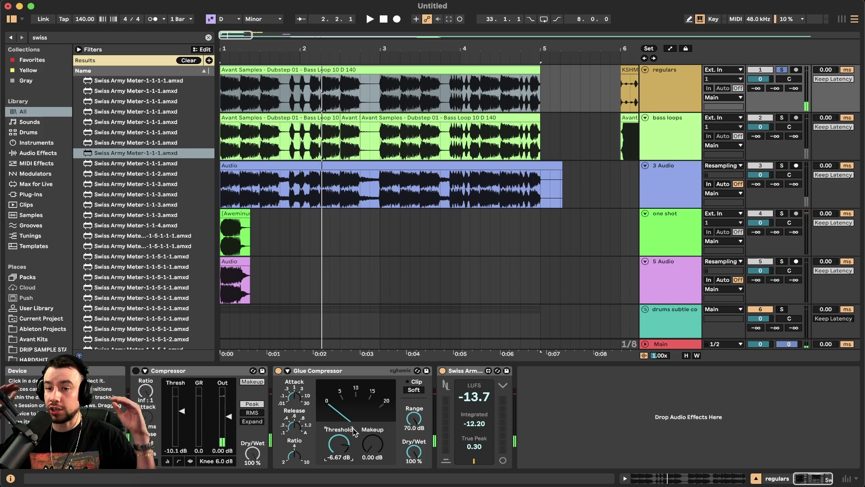
{"action": "key", "text": "space"}
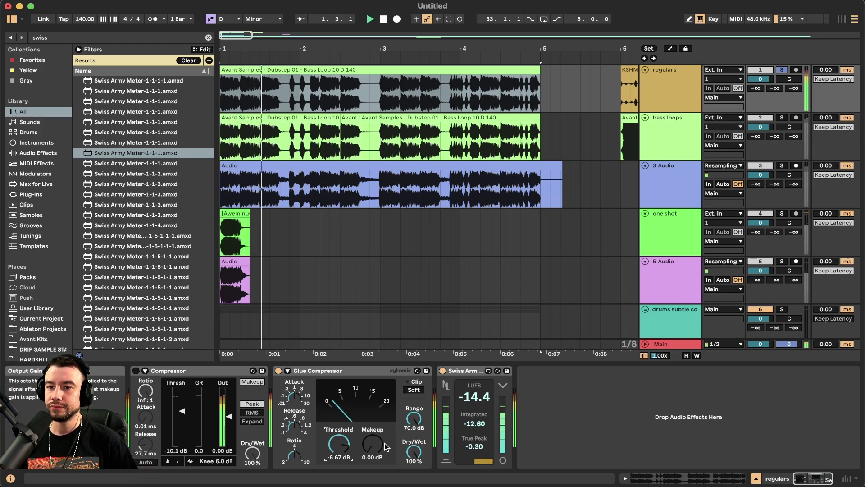
{"action": "key", "text": "space"}
{"action": "key", "text": "space"}
{"action": "left_click_drag", "start_coordinate": [343, 444], "coordinate": [343, 452]}
{"action": "key", "text": "space"}
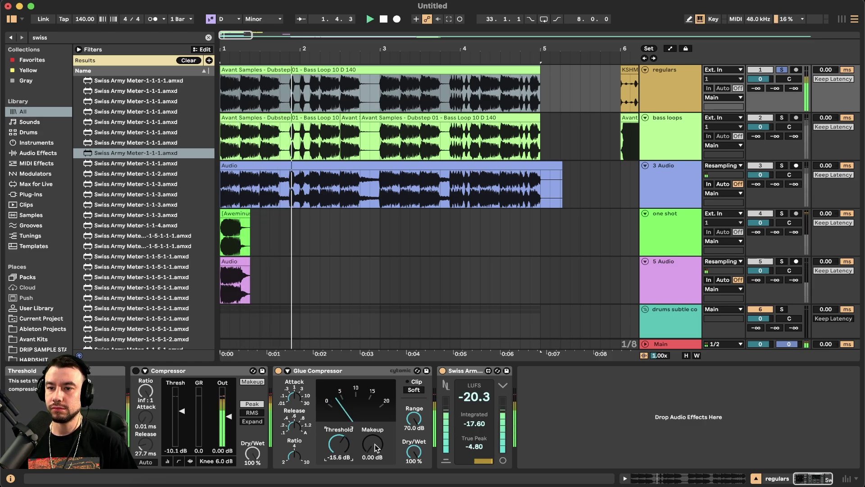
{"action": "key", "text": "space"}
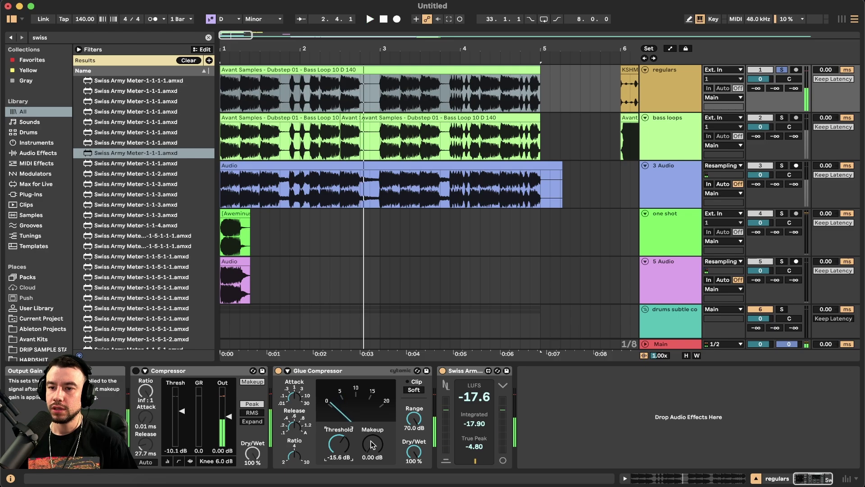
Raise the Glue Compressor's makeup gain to 12.1 dB during playback of the bass loop.
{"action": "key", "text": "space"}
{"action": "left_click_drag", "start_coordinate": [373, 444], "coordinate": [372, 409]}
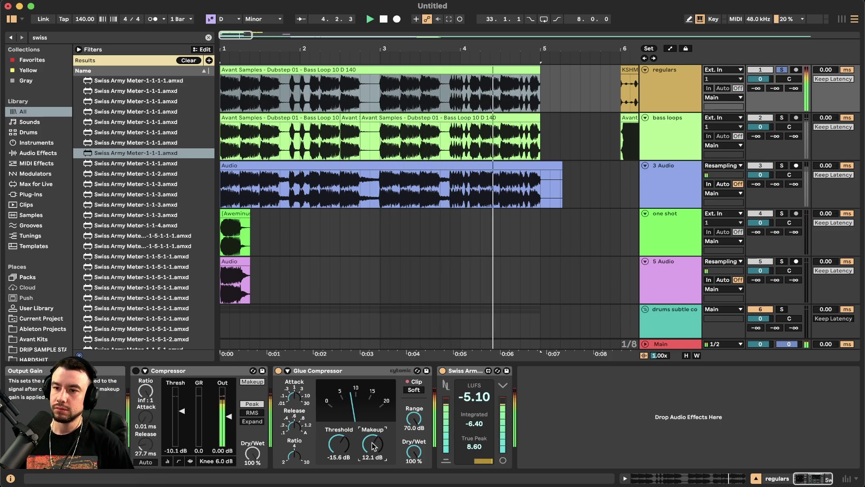
{"action": "key", "text": "space"}
{"action": "left_click", "coordinate": [314, 372]}
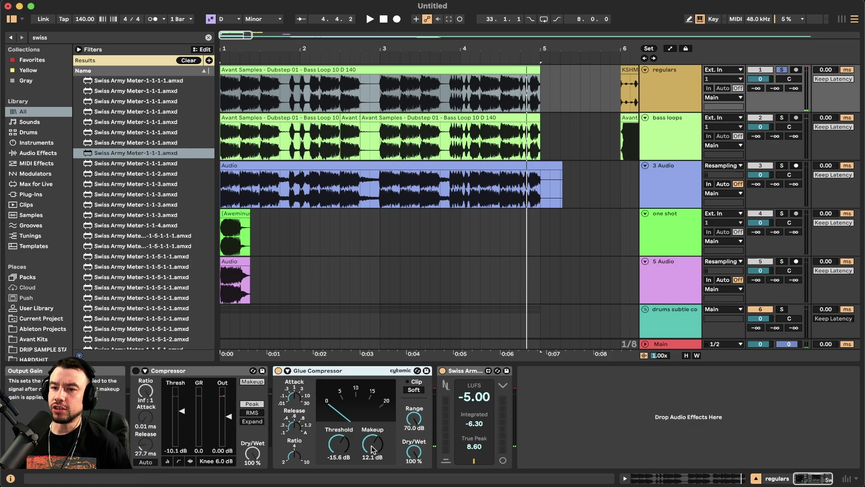
Set the Glue Compressor's threshold to -6.03 dB and its makeup gain to 5.40 dB while auditioning the bass loop.
{"action": "key", "text": "space"}
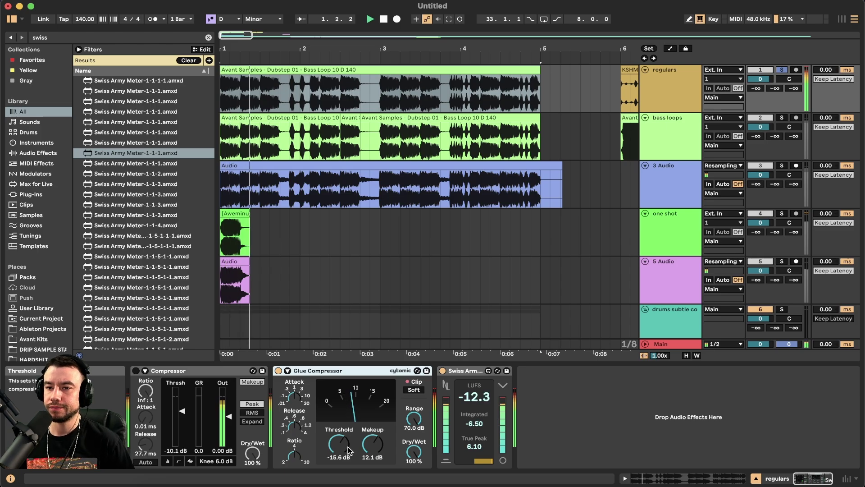
{"action": "key", "text": "space"}
{"action": "left_click", "coordinate": [346, 447]}
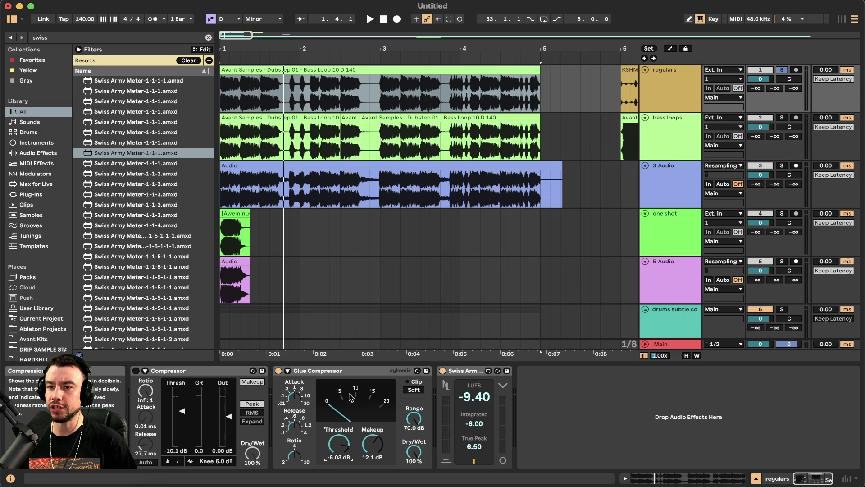
{"action": "key", "text": "space"}
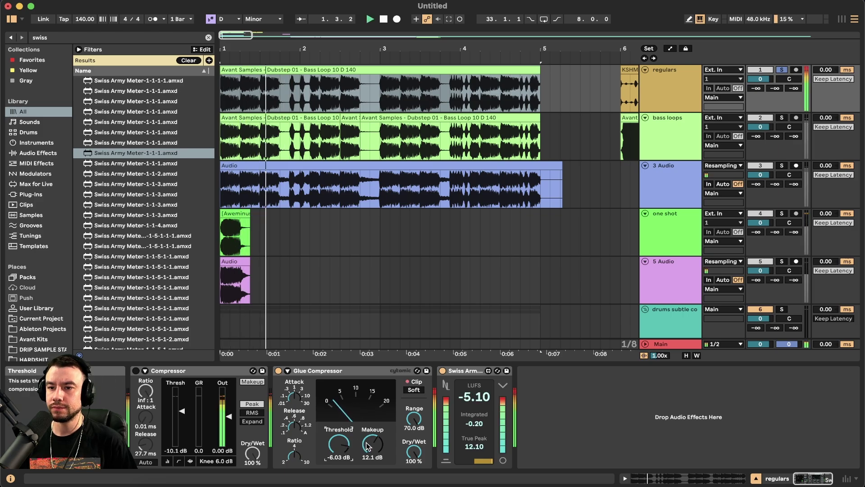
{"action": "key", "text": "space"}
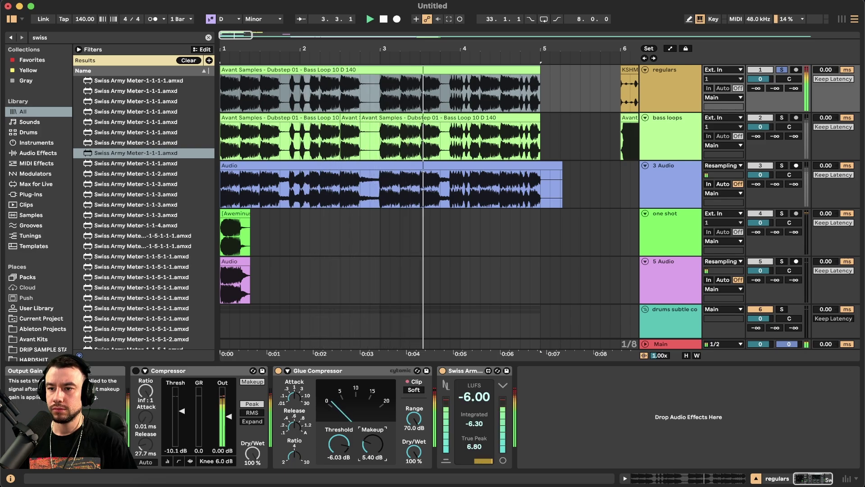
{"action": "key", "text": "space"}
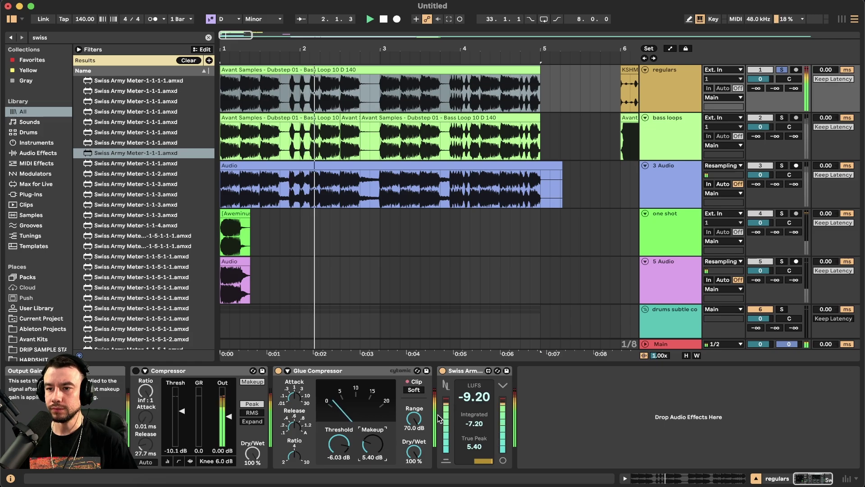
Compare playback of the bass loop with the Glue Compressor bypassed and re-enabled on the regulars track.
{"action": "key", "text": "space"}
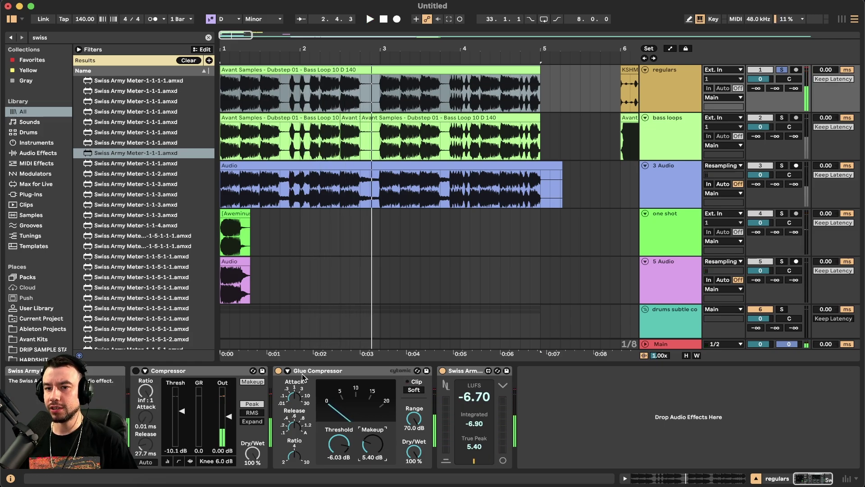
{"action": "left_click", "coordinate": [279, 371]}
{"action": "key", "text": "space"}
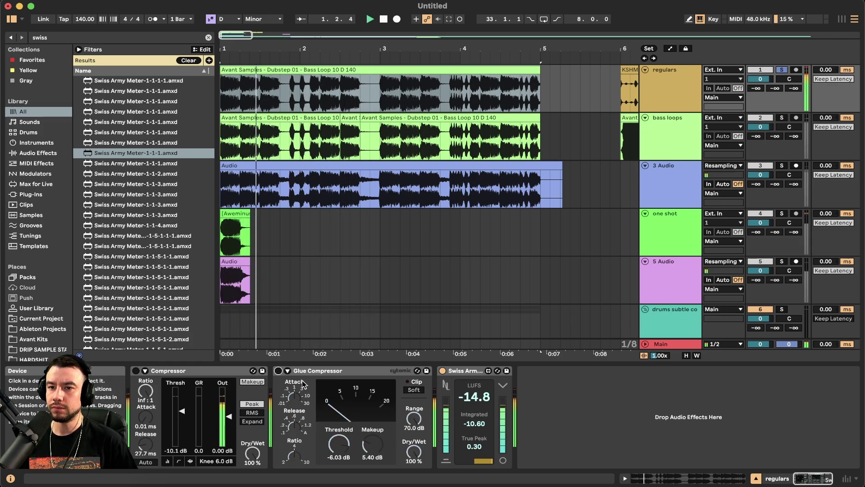
{"action": "key", "text": "space"}
{"action": "left_click", "coordinate": [279, 371]}
{"action": "key", "text": "space"}
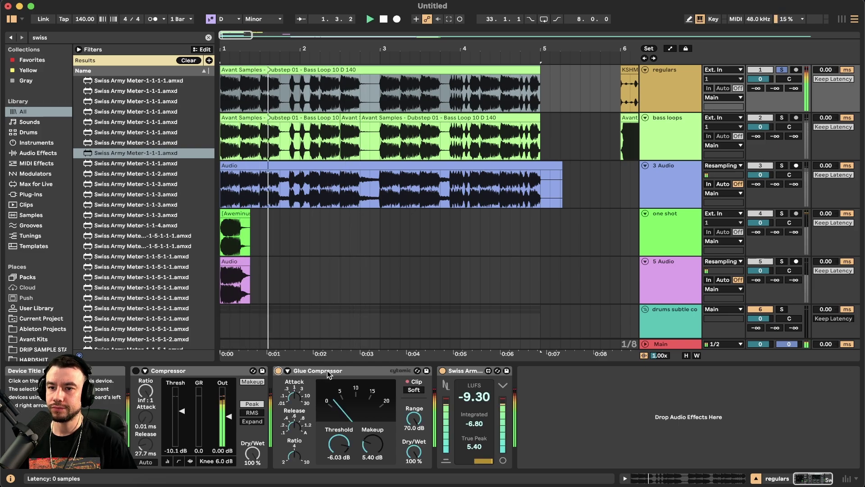
{"action": "key", "text": "space"}
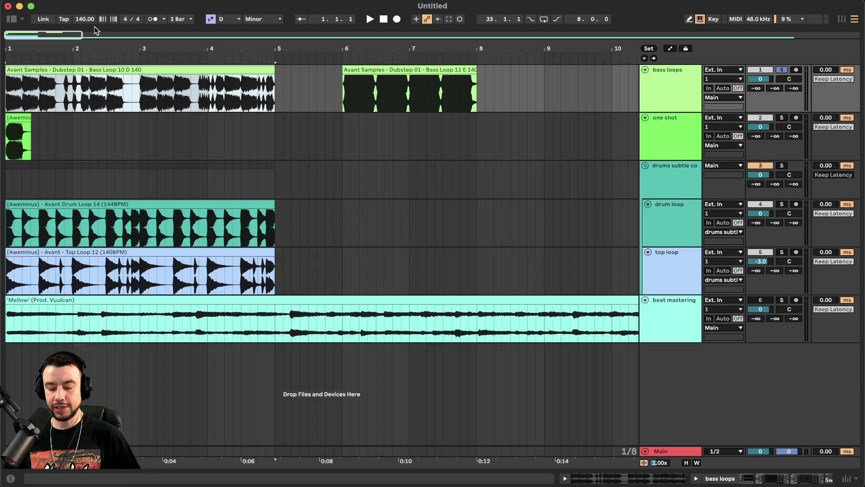
Search the browser for compressor, narrow the results to audio effects, and start a search for multiband effects.
{"action": "left_click", "coordinate": [11, 20]}
{"action": "key", "text": "super+f"}
{"action": "type", "text": "compressor"}
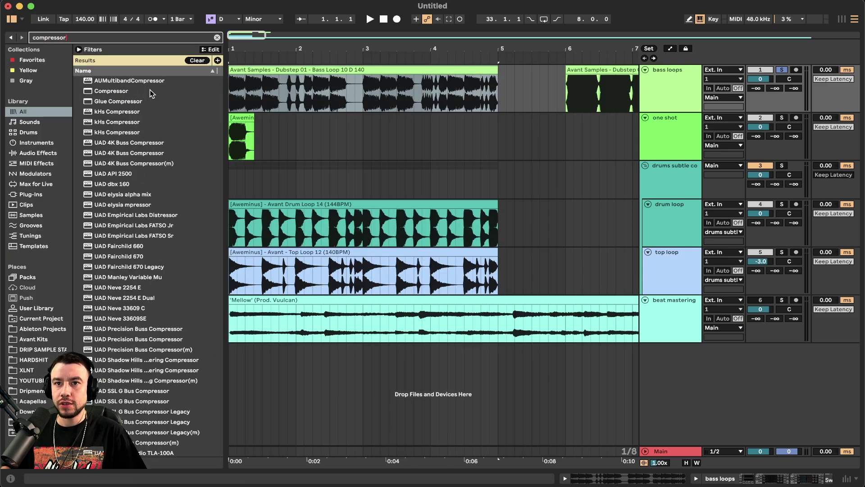
{"action": "left_click", "coordinate": [50, 153]}
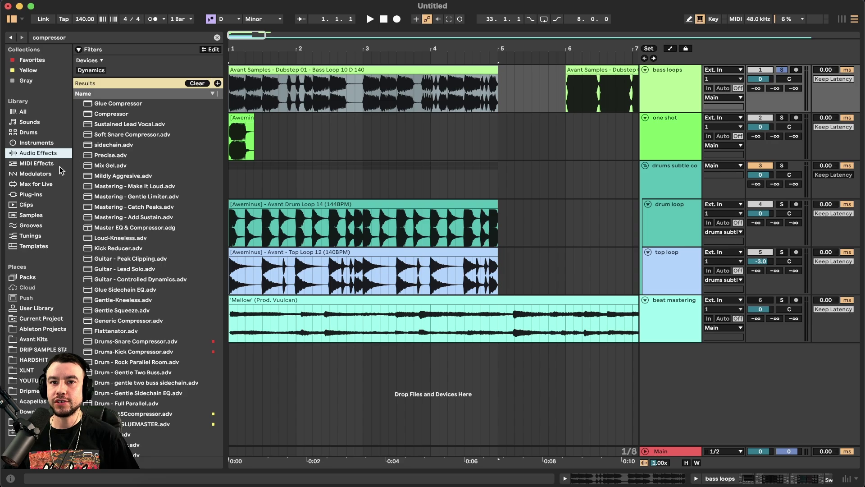
{"action": "key", "text": "super+f"}
{"action": "type", "text": "mulit"}
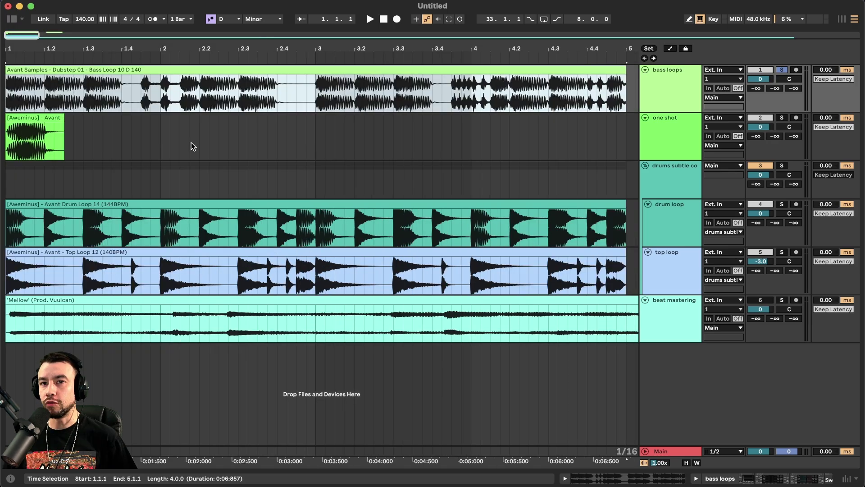
Examine the waveform of the Bass Loop 10 clip on the bass loops track.
{"action": "scroll", "coordinate": [191, 142], "scroll_direction": "down", "scroll_amount": 1}
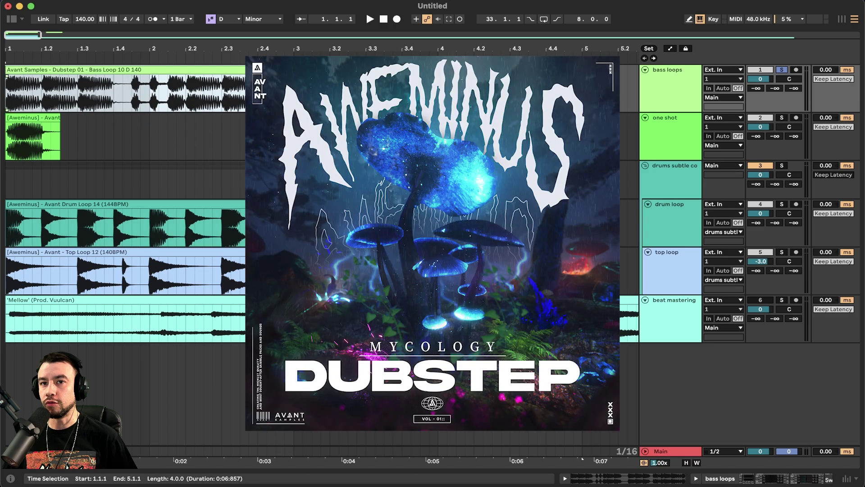
{"action": "scroll", "coordinate": [111, 121], "scroll_direction": "up", "scroll_amount": 2}
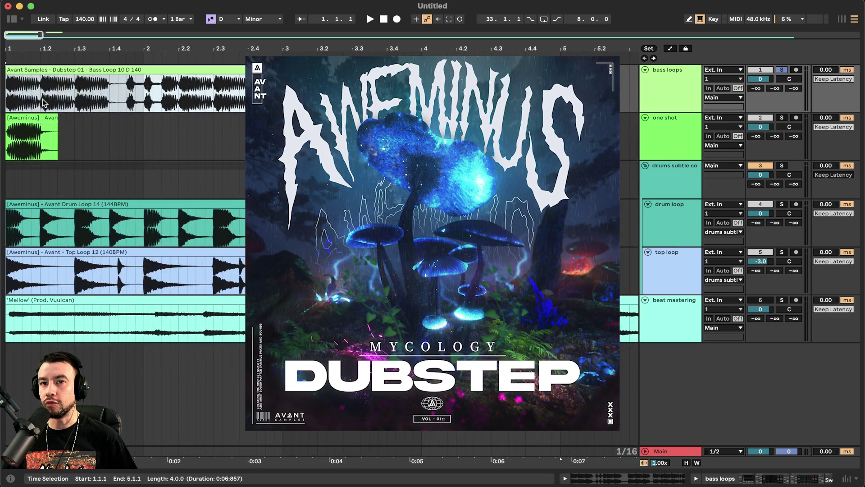
{"action": "scroll", "coordinate": [43, 103], "scroll_direction": "up", "scroll_amount": 1}
{"action": "scroll", "coordinate": [43, 103], "scroll_direction": "down", "scroll_amount": 2}
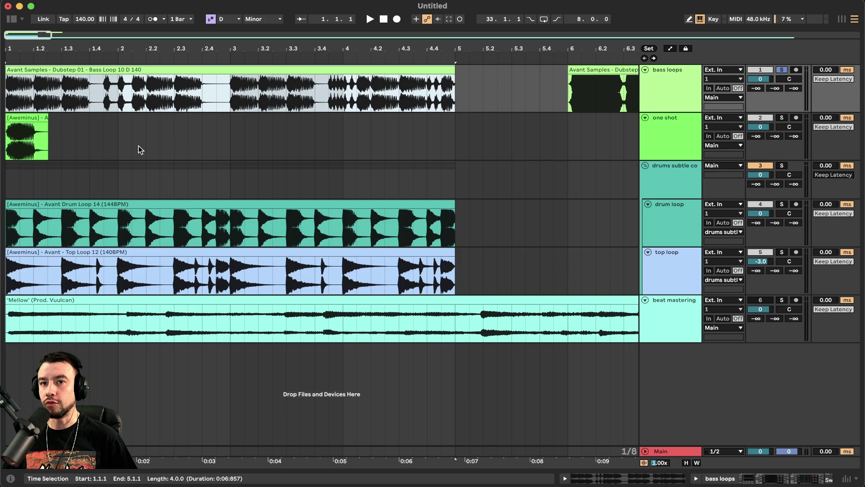
{"action": "scroll", "coordinate": [139, 149], "scroll_direction": "down", "scroll_amount": 1}
{"action": "left_click", "coordinate": [139, 69]}
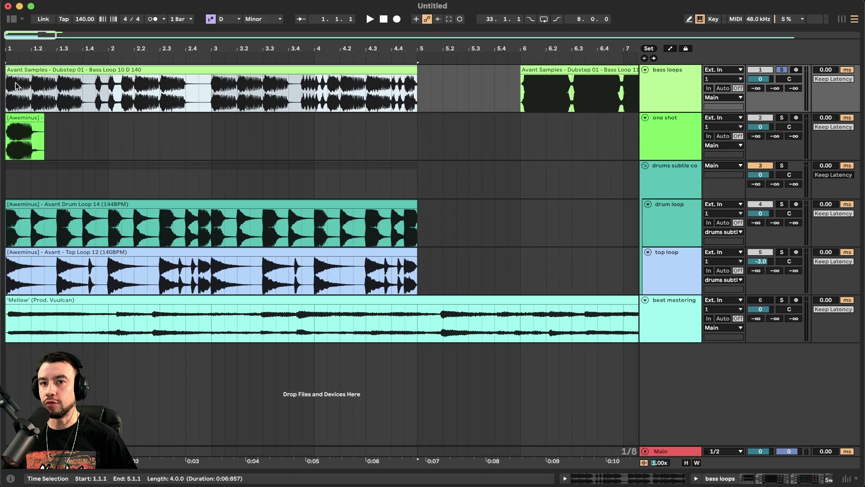
{"action": "left_click", "coordinate": [669, 90]}
{"action": "left_click", "coordinate": [155, 66]}
{"action": "scroll", "coordinate": [104, 109], "scroll_direction": "up", "scroll_amount": 3}
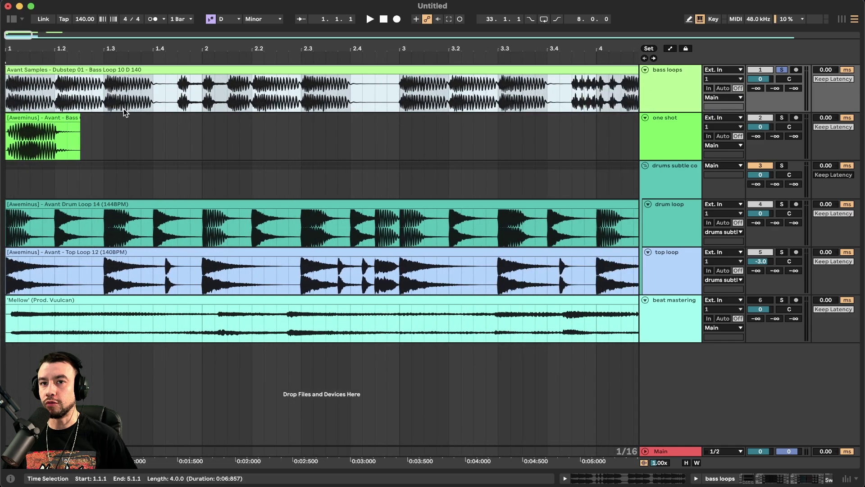
Select the range from 3.1.1 to 3.4.2 in the Bass Loop 10 clip and inspect its waveform.
{"action": "key", "text": "minus"}
{"action": "left_click_drag", "start_coordinate": [84, 86], "coordinate": [346, 88]}
{"action": "scroll", "coordinate": [208, 95], "scroll_direction": "up", "scroll_amount": 2}
{"action": "scroll", "coordinate": [346, 88], "scroll_direction": "down", "scroll_amount": 5}
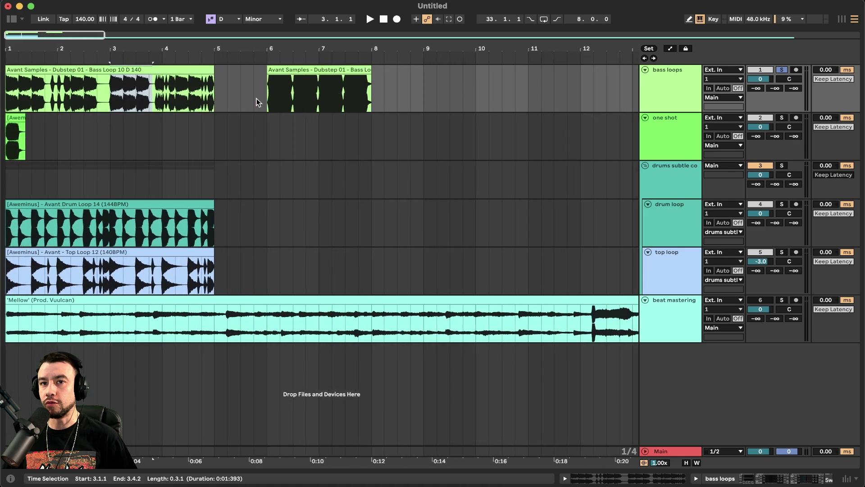
{"action": "scroll", "coordinate": [256, 99], "scroll_direction": "up", "scroll_amount": 3}
{"action": "scroll", "coordinate": [256, 98], "scroll_direction": "right", "scroll_amount": 3}
{"action": "scroll", "coordinate": [198, 78], "scroll_direction": "left", "scroll_amount": 5}
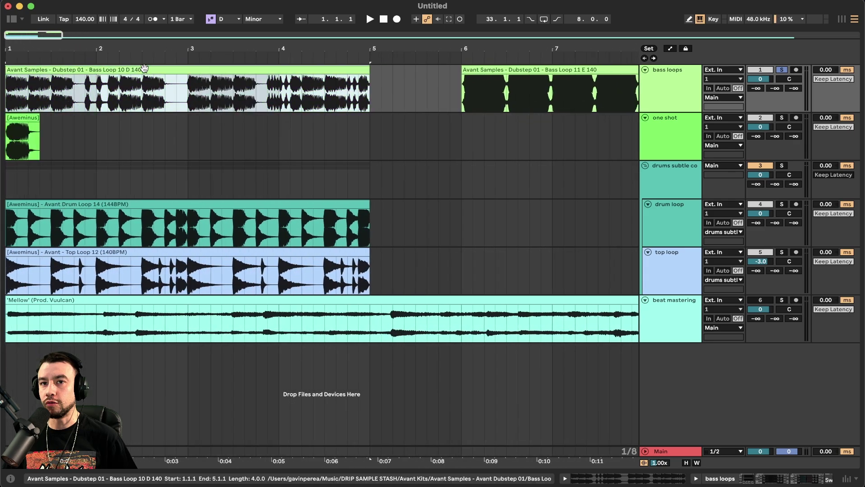
{"action": "scroll", "coordinate": [419, 68], "scroll_direction": "right", "scroll_amount": 2}
Select the Bass Loop 11 clip on the bass loops track and compare its waveform with Bass Loop 10.
{"action": "left_click", "coordinate": [419, 68]}
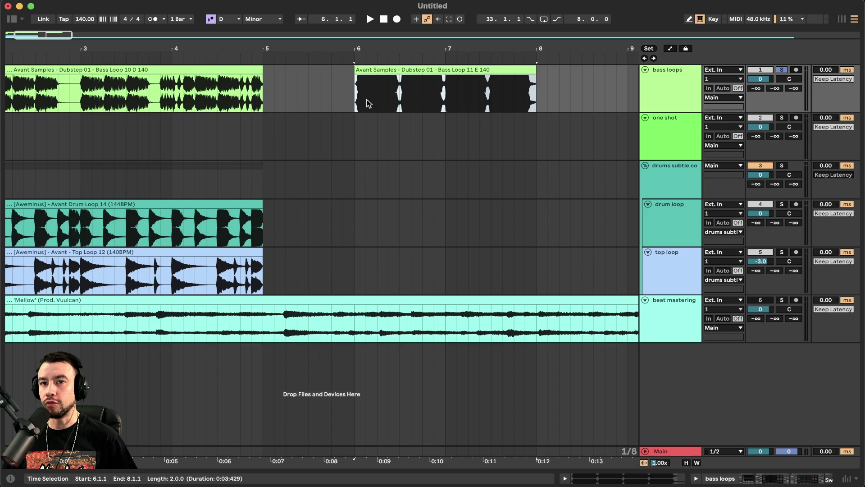
{"action": "scroll", "coordinate": [330, 85], "scroll_direction": "up", "scroll_amount": 1}
{"action": "scroll", "coordinate": [329, 85], "scroll_direction": "left", "scroll_amount": 5}
{"action": "scroll", "coordinate": [467, 90], "scroll_direction": "down", "scroll_amount": 2}
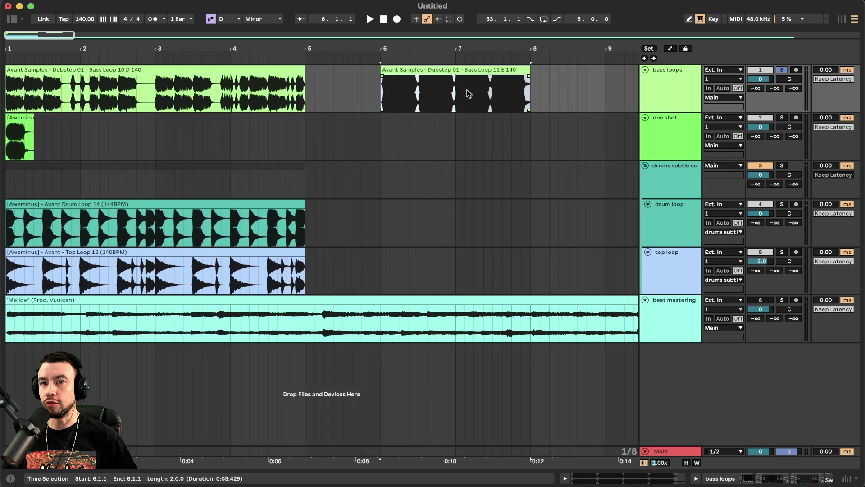
{"action": "scroll", "coordinate": [364, 93], "scroll_direction": "up", "scroll_amount": 4}
{"action": "scroll", "coordinate": [210, 94], "scroll_direction": "up", "scroll_amount": 5}
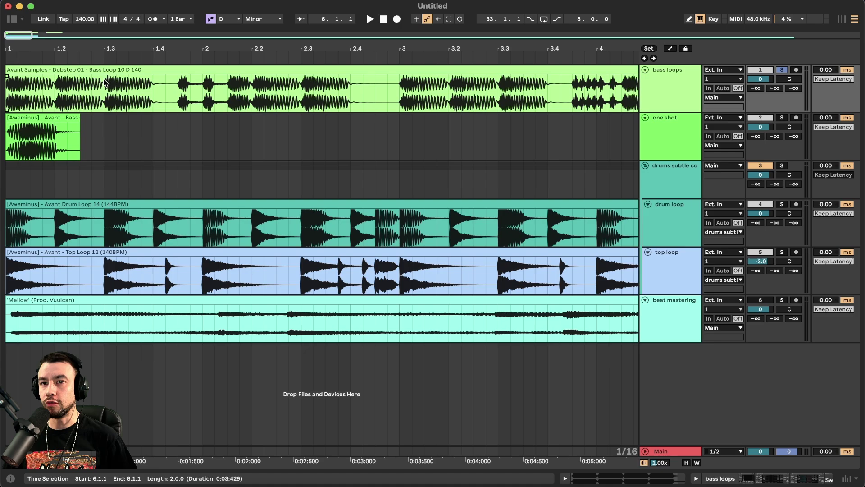
Mark the quiet gaps in the Bass Loop 10 clip from 1.4.1 to 1.4.3 and from 2.4.1 to 3.1.1.
{"action": "left_click_drag", "start_coordinate": [153, 85], "coordinate": [176, 85]}
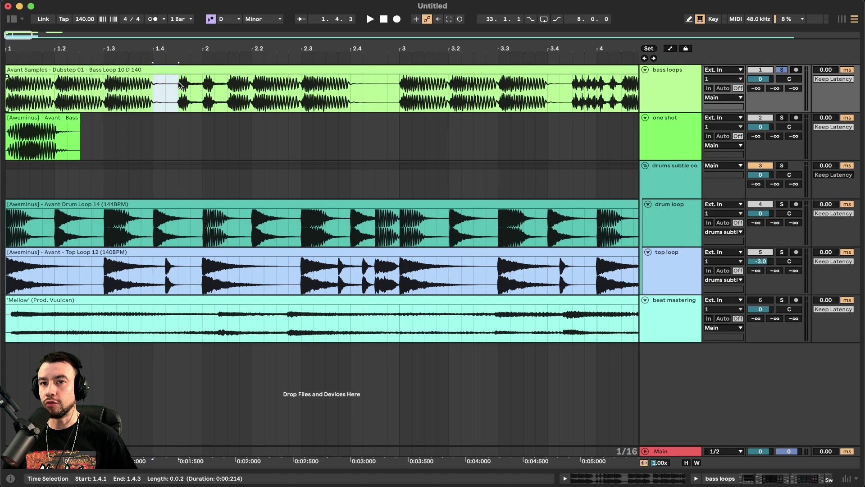
{"action": "scroll", "coordinate": [368, 102], "scroll_direction": "right", "scroll_amount": 2}
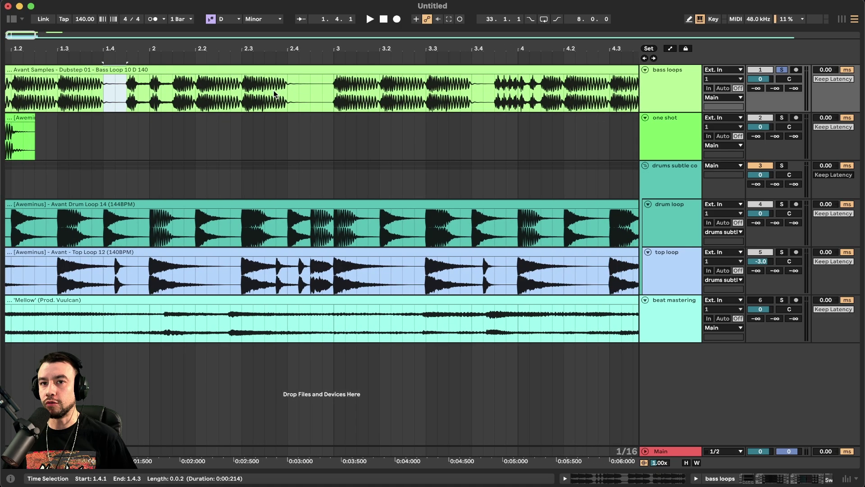
{"action": "left_click_drag", "start_coordinate": [242, 90], "coordinate": [336, 89]}
{"action": "left_click_drag", "start_coordinate": [242, 84], "coordinate": [337, 83]}
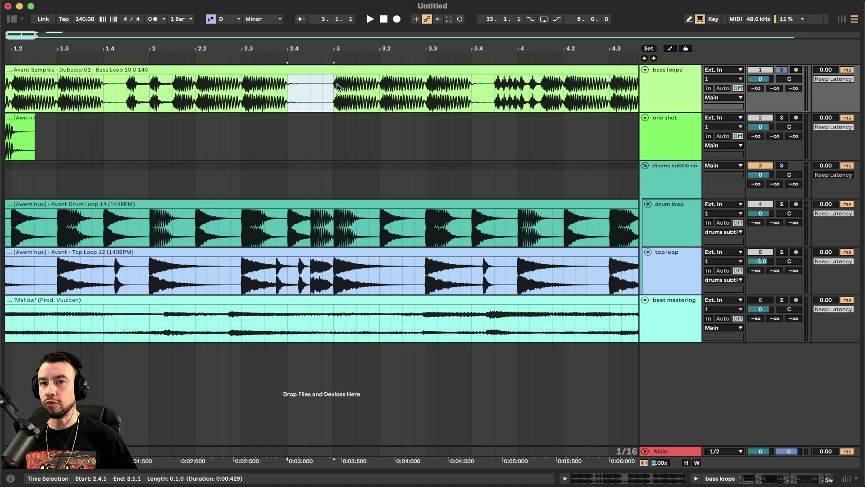
{"action": "scroll", "coordinate": [337, 86], "scroll_direction": "down", "scroll_amount": 5}
{"action": "scroll", "coordinate": [77, 94], "scroll_direction": "up", "scroll_amount": 8}
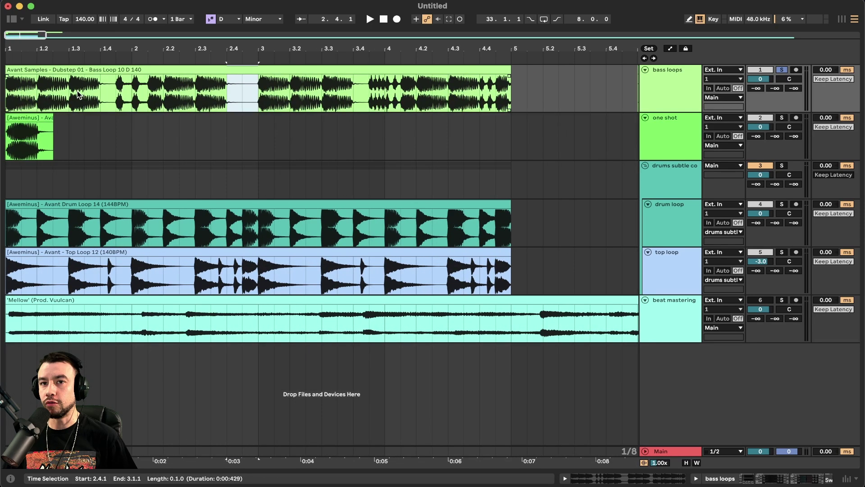
Select the Bass One Shot 08 clip, solo the one shot track and play it.
{"action": "left_click", "coordinate": [49, 114]}
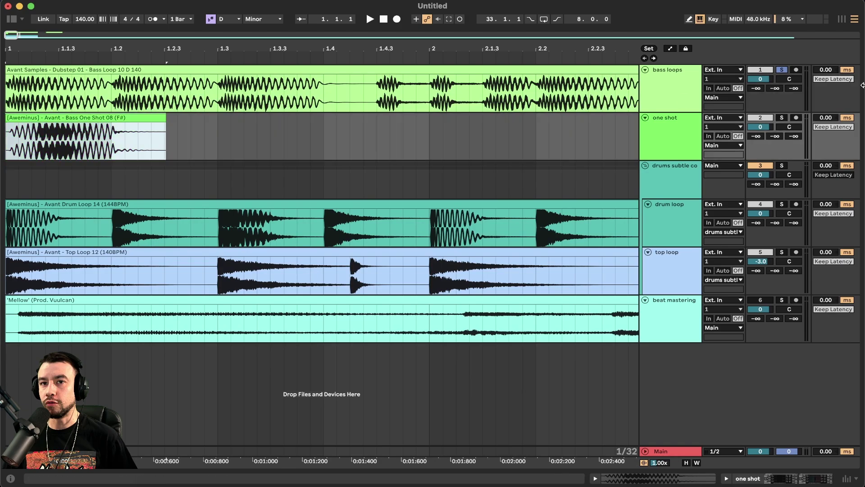
{"action": "left_click", "coordinate": [783, 119]}
{"action": "key", "text": "space"}
{"action": "key", "text": "space"}
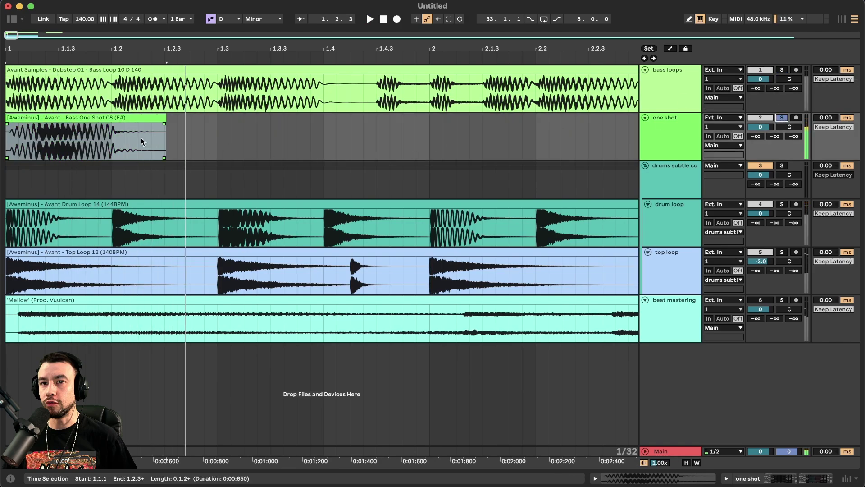
Solo the bass loops track, select the Bass Loop 10 clip and audition its opening.
{"action": "scroll", "coordinate": [213, 130], "scroll_direction": "right", "scroll_amount": 1}
{"action": "left_click", "coordinate": [782, 69]}
{"action": "scroll", "coordinate": [307, 107], "scroll_direction": "down", "scroll_amount": 3}
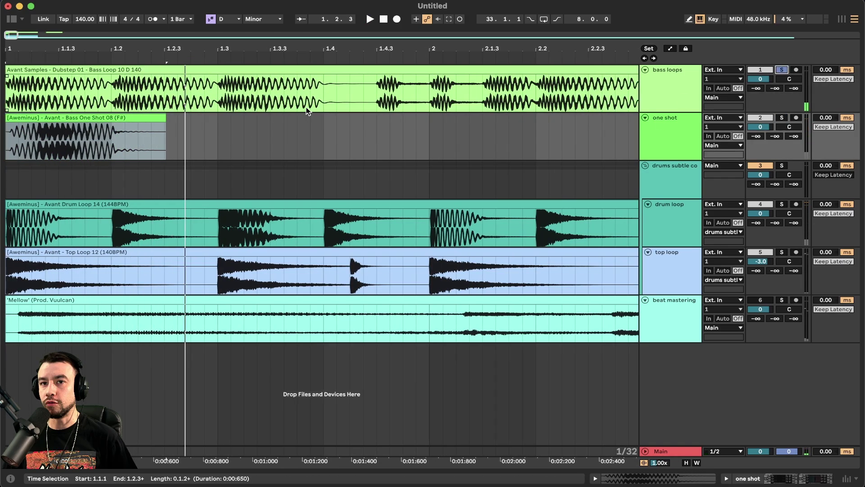
{"action": "left_click", "coordinate": [114, 72]}
{"action": "key", "text": "space"}
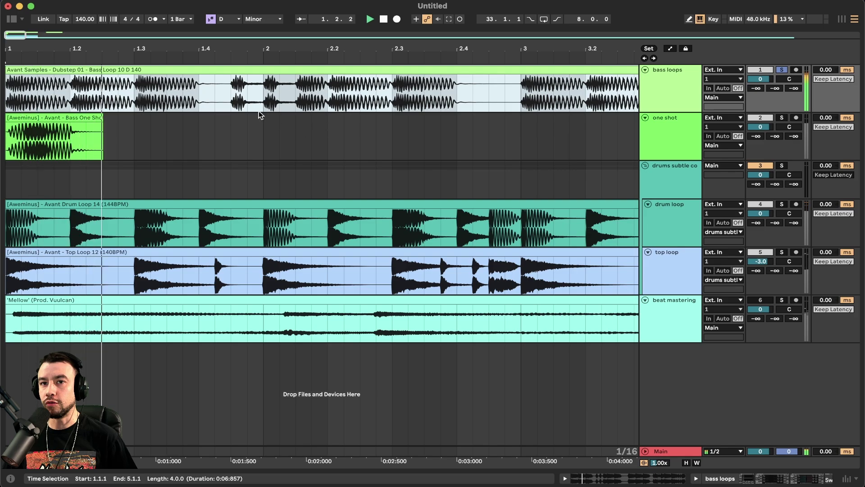
{"action": "key", "text": "space"}
{"action": "scroll", "coordinate": [158, 113], "scroll_direction": "down", "scroll_amount": 2}
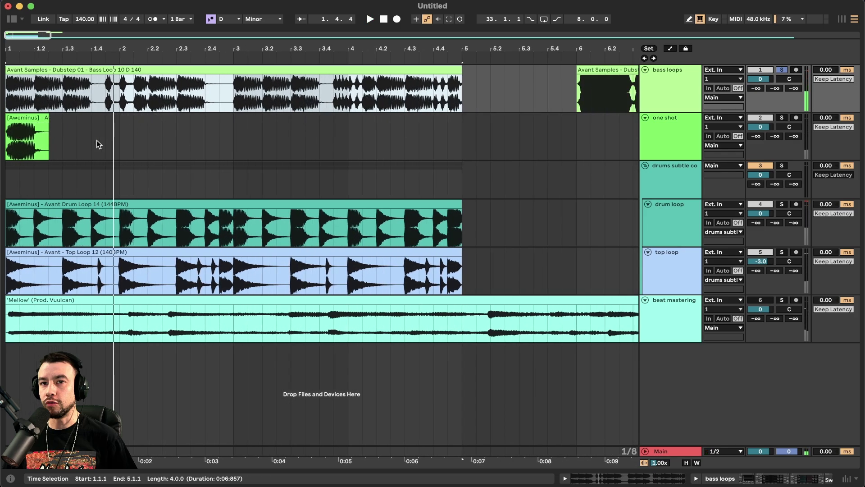
Select the Bass One Shot 08 clip and examine its waveform and tail.
{"action": "scroll", "coordinate": [96, 140], "scroll_direction": "up", "scroll_amount": 1}
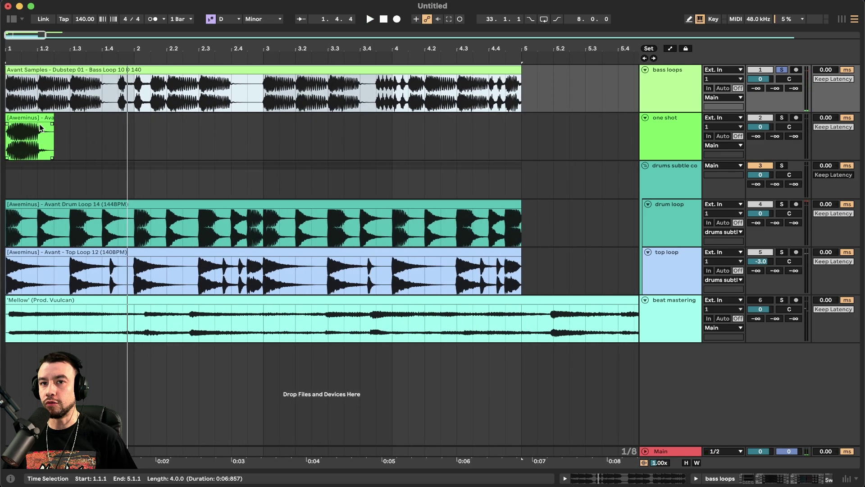
{"action": "scroll", "coordinate": [40, 127], "scroll_direction": "up", "scroll_amount": 3}
{"action": "scroll", "coordinate": [27, 122], "scroll_direction": "down", "scroll_amount": 1}
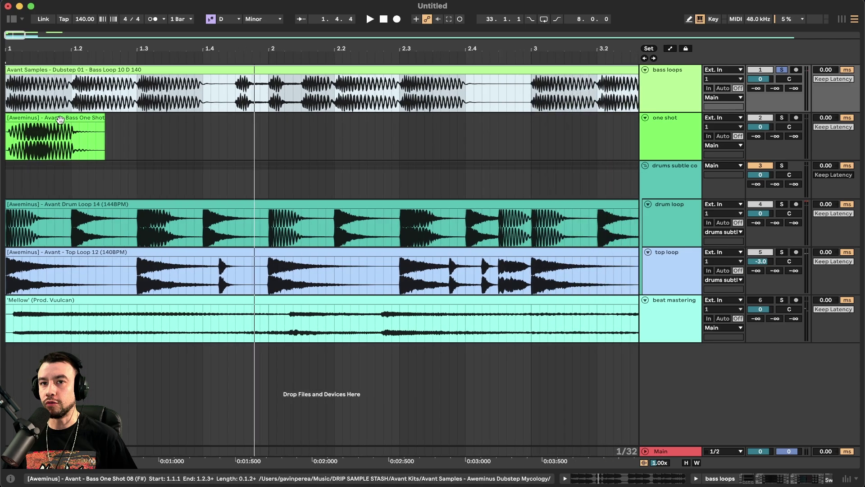
{"action": "left_click", "coordinate": [15, 116]}
{"action": "scroll", "coordinate": [78, 117], "scroll_direction": "up", "scroll_amount": 3}
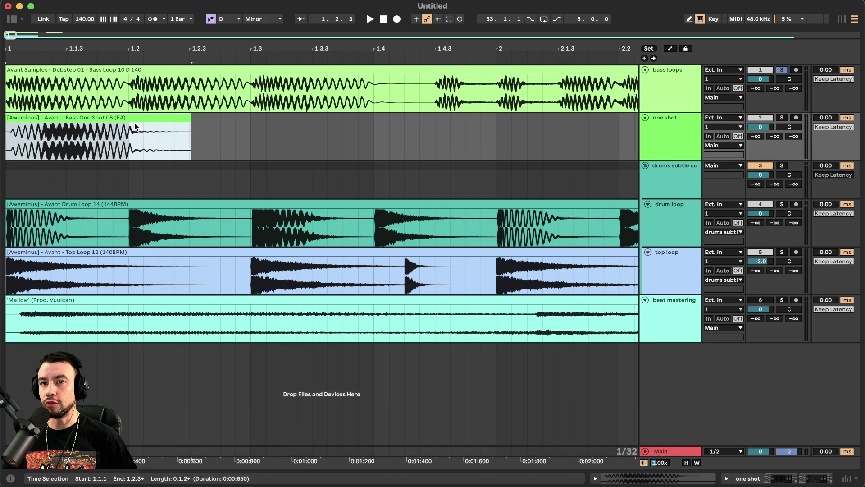
{"action": "scroll", "coordinate": [63, 124], "scroll_direction": "down", "scroll_amount": 5}
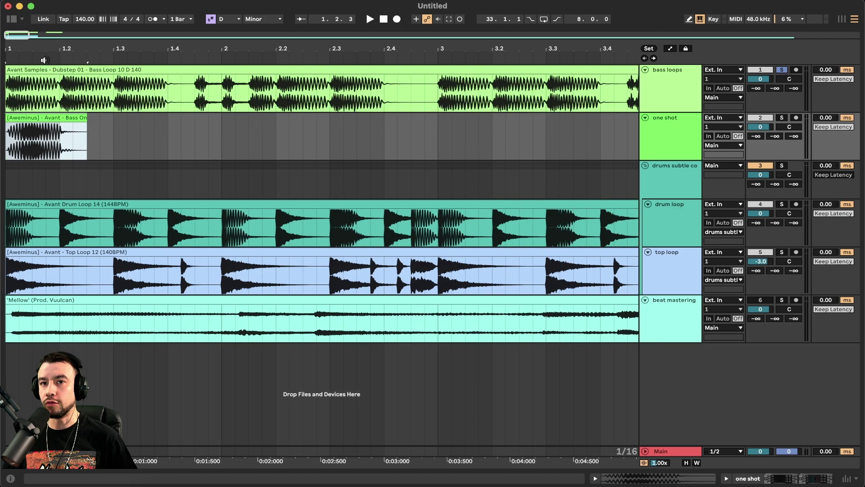
Select the Bass Loop 10 clip and the Mellow clip on the beat mastering track to compare their waveforms.
{"action": "left_click", "coordinate": [275, 104]}
{"action": "scroll", "coordinate": [276, 105], "scroll_direction": "down", "scroll_amount": 4}
{"action": "scroll", "coordinate": [289, 103], "scroll_direction": "down", "scroll_amount": 3}
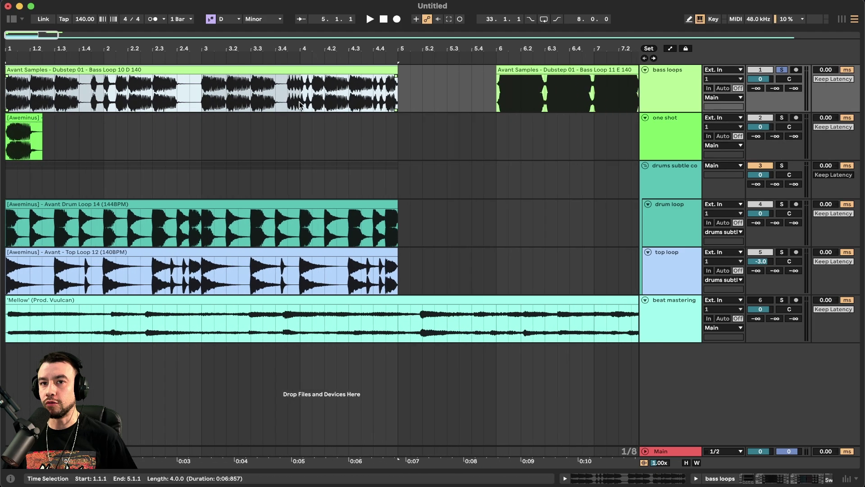
{"action": "left_click", "coordinate": [180, 306]}
{"action": "scroll", "coordinate": [383, 329], "scroll_direction": "down", "scroll_amount": 5}
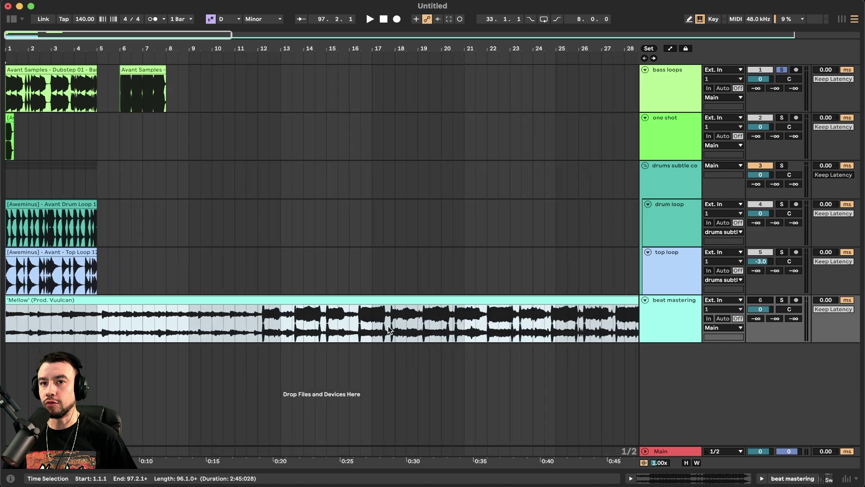
{"action": "scroll", "coordinate": [346, 333], "scroll_direction": "up", "scroll_amount": 3}
Show the device chain of the bass loops track and select its Bass Loop 10 clip.
{"action": "left_click", "coordinate": [669, 95]}
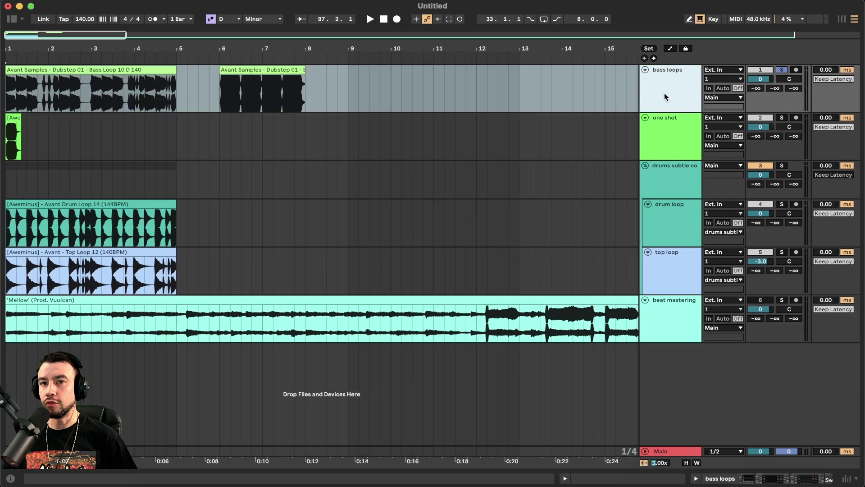
{"action": "double_click", "coordinate": [670, 78]}
{"action": "scroll", "coordinate": [186, 166], "scroll_direction": "down", "scroll_amount": 1}
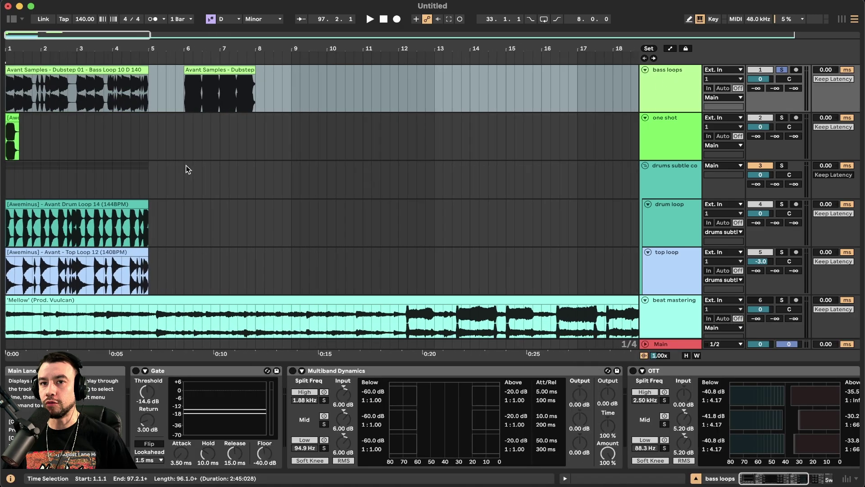
{"action": "left_click", "coordinate": [70, 93]}
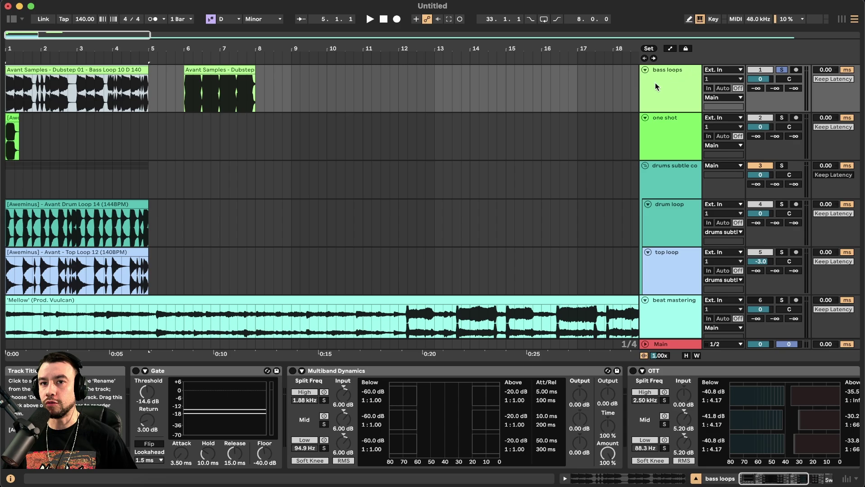
Collapse the OTT and Multiband Dynamics devices and audition Bass Loop 10 with both switched off.
{"action": "left_click", "coordinate": [643, 370]}
{"action": "double_click", "coordinate": [498, 373]}
{"action": "key", "text": "space"}
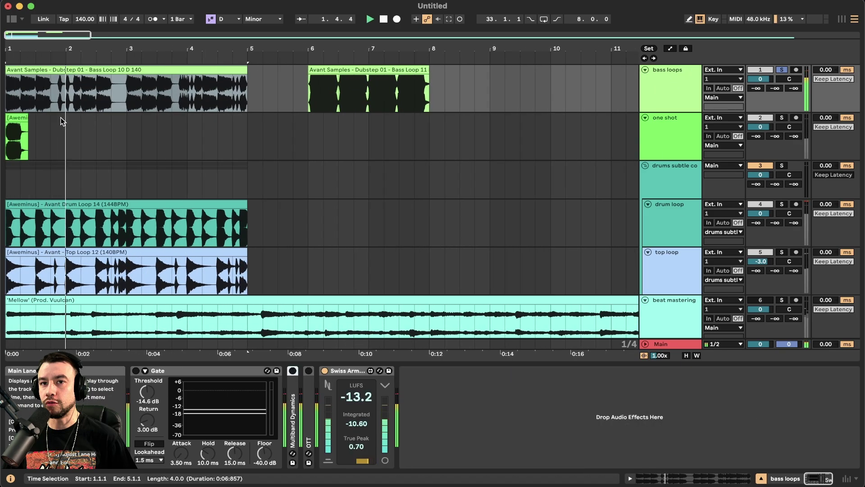
{"action": "scroll", "coordinate": [165, 175], "scroll_direction": "up", "scroll_amount": 2}
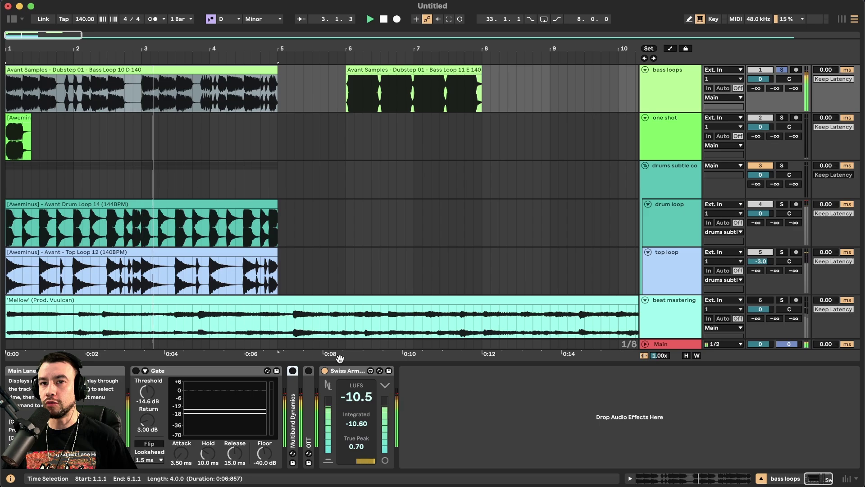
{"action": "key", "text": "space"}
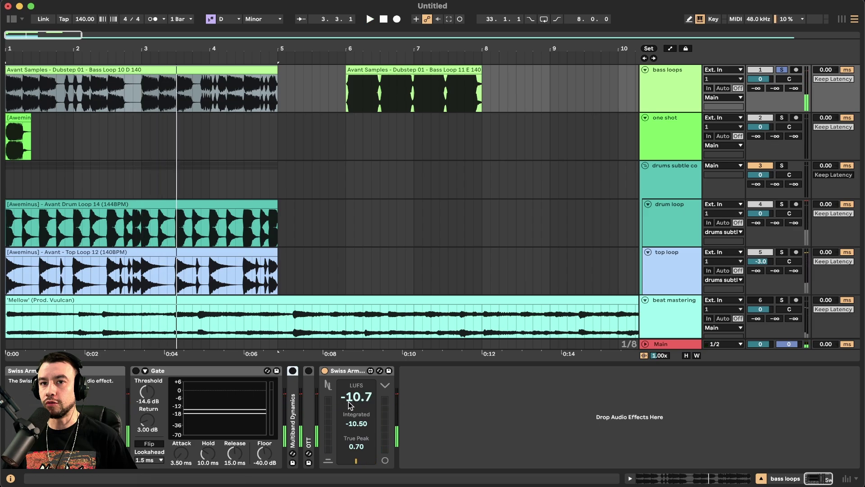
Expand the Multiband Dynamics device on the bass loops track, switch it on and audition Bass Loop 10 through it.
{"action": "double_click", "coordinate": [295, 394]}
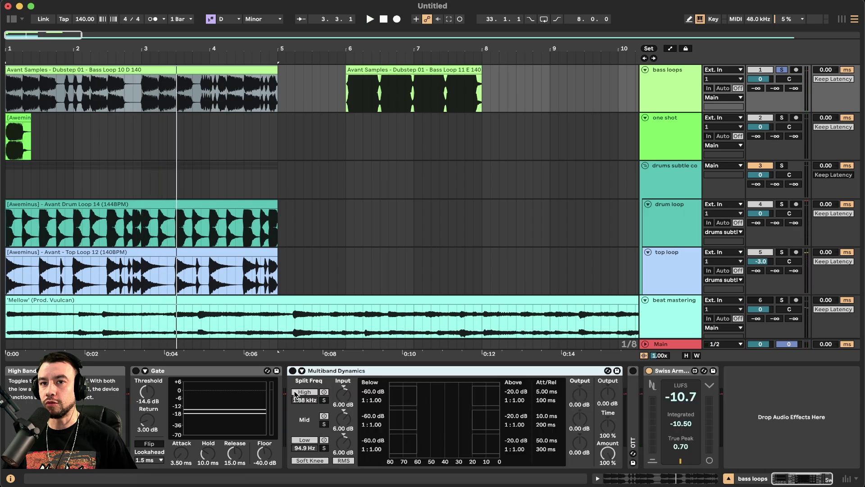
{"action": "left_click", "coordinate": [292, 370]}
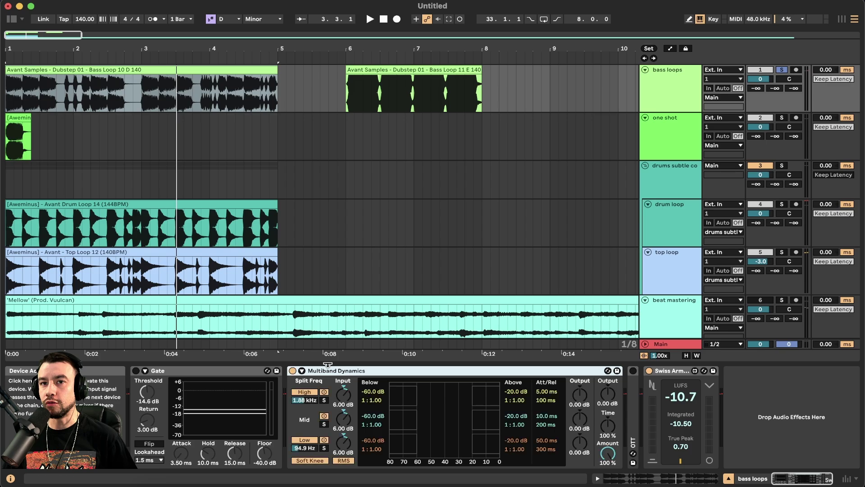
{"action": "key", "text": "space"}
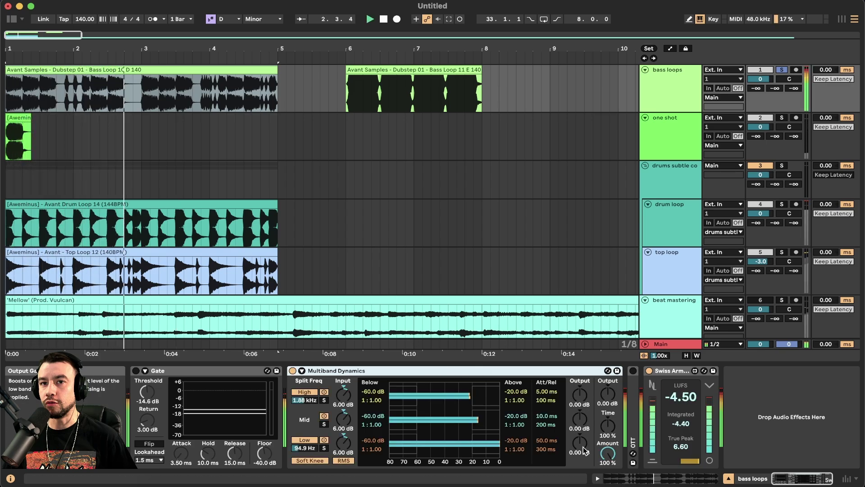
{"action": "key", "text": "space"}
Play Bass Loop 10 and compare its sound and level with Multiband Dynamics repeatedly bypassed and re-enabled.
{"action": "key", "text": "space"}
{"action": "left_click", "coordinate": [292, 371]}
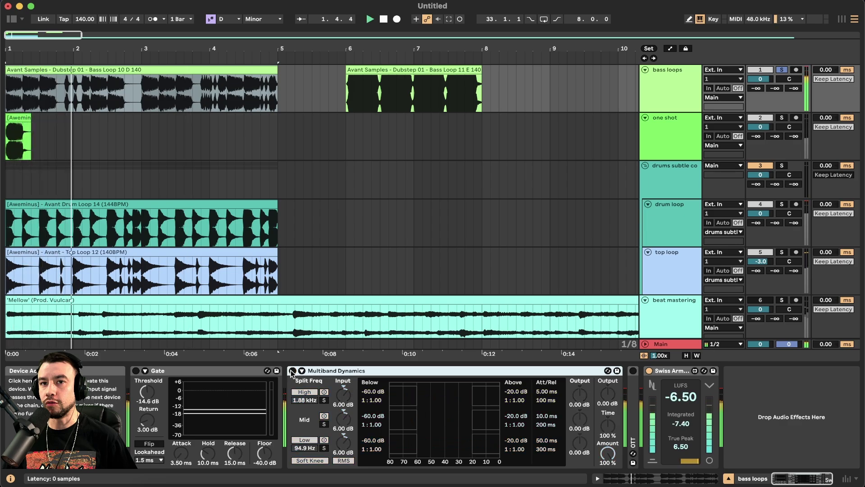
{"action": "left_click", "coordinate": [292, 370]}
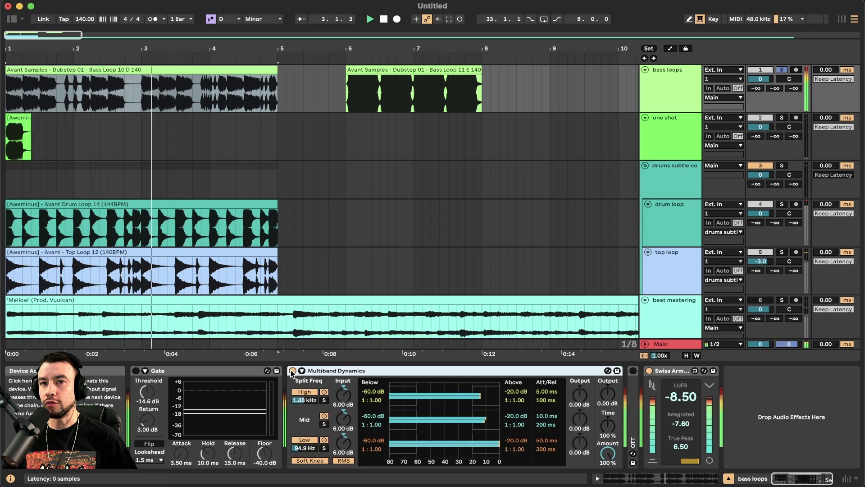
{"action": "left_click", "coordinate": [292, 371]}
{"action": "left_click", "coordinate": [292, 371]}
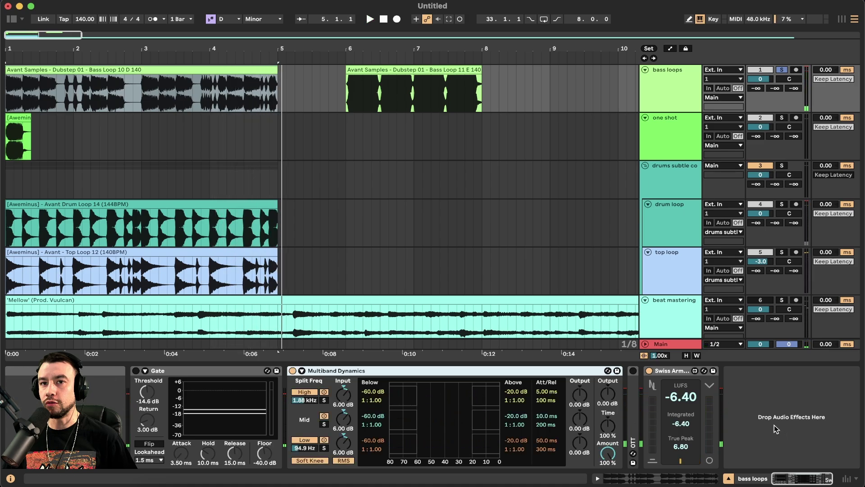
Reset the High, Mid and Low input gains of Multiband Dynamics to 0 dB.
{"action": "double_click", "coordinate": [344, 396]}
{"action": "double_click", "coordinate": [345, 418]}
{"action": "double_click", "coordinate": [343, 442]}
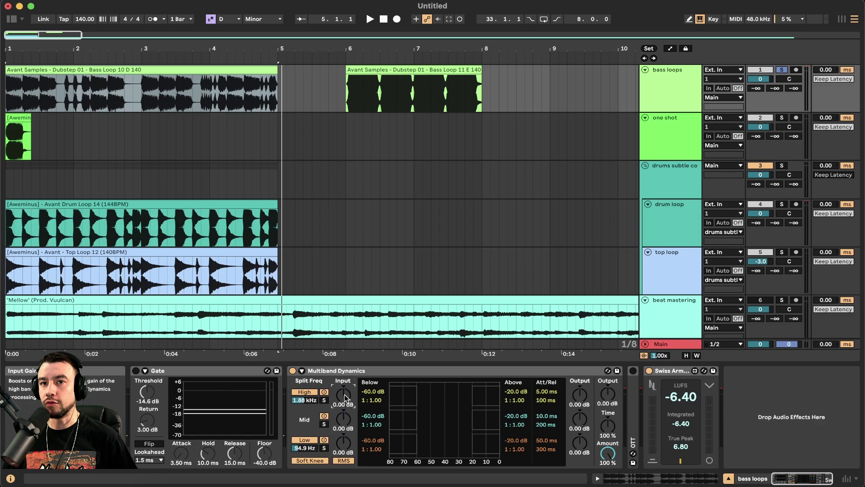
Set the High, Mid and Low input gains of Multiband Dynamics to 6 dB.
{"action": "type", "text": "6"}
{"action": "left_click", "coordinate": [347, 423]}
{"action": "type", "text": "6"}
{"action": "key", "text": "Return"}
{"action": "left_click", "coordinate": [345, 444]}
{"action": "type", "text": "6"}
{"action": "key", "text": "Return"}
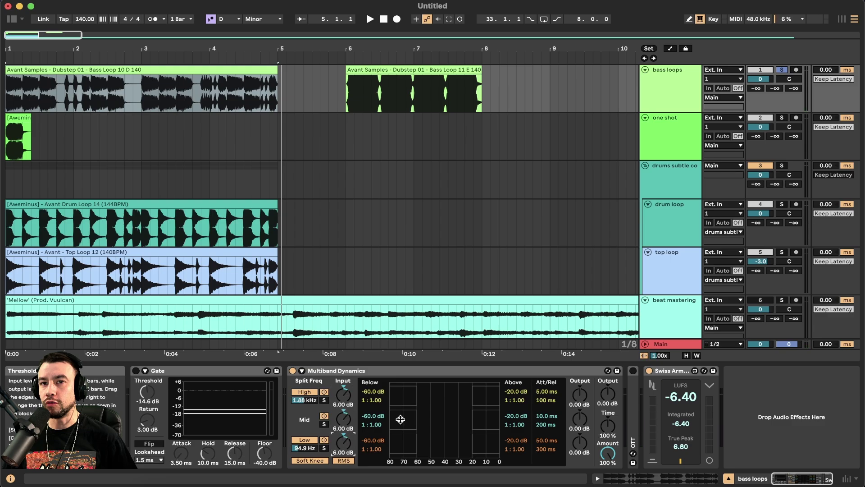
View the Save as Default Preset option of the Multiband Dynamics device and dismiss it without saving.
{"action": "left_click", "coordinate": [544, 371]}
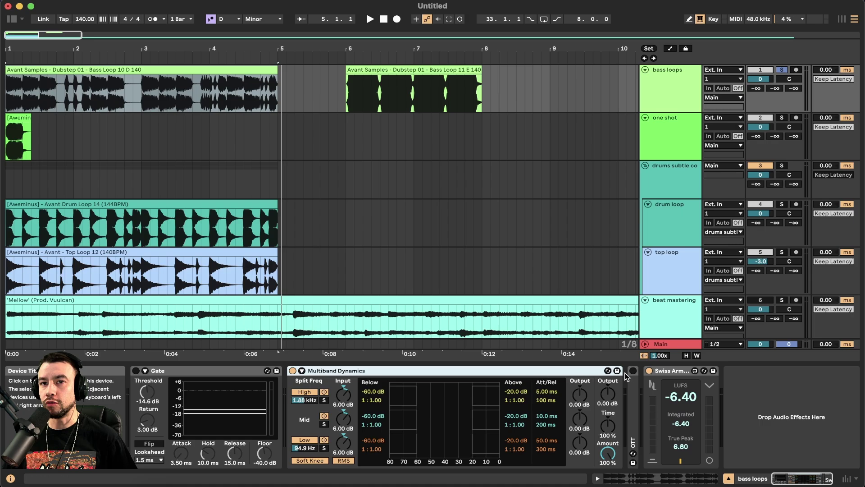
{"action": "right_click", "coordinate": [527, 371]}
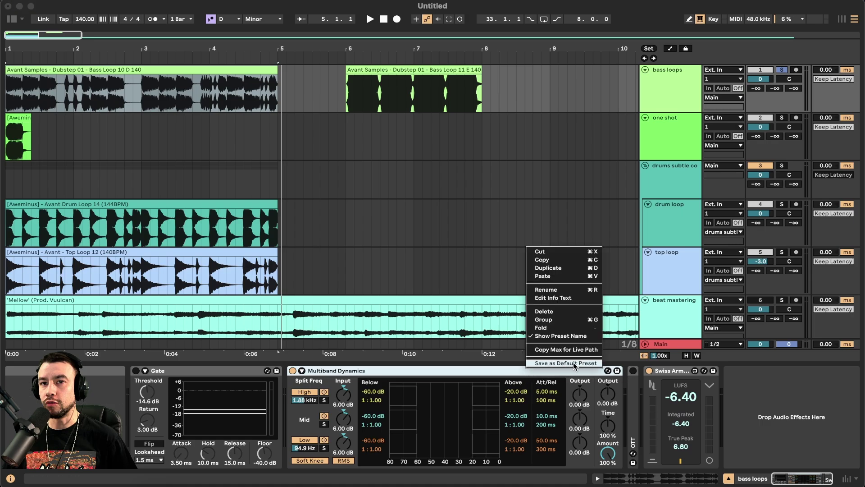
{"action": "left_click", "coordinate": [480, 372]}
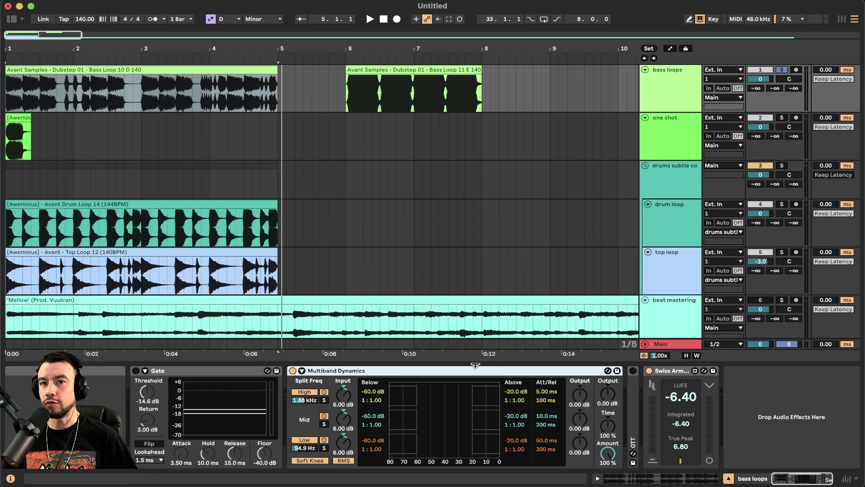
Search the browser for "ott" and try adding the OTT.adv preset to the bass loops device chain.
{"action": "key", "text": "super+f"}
{"action": "type", "text": "ott"}
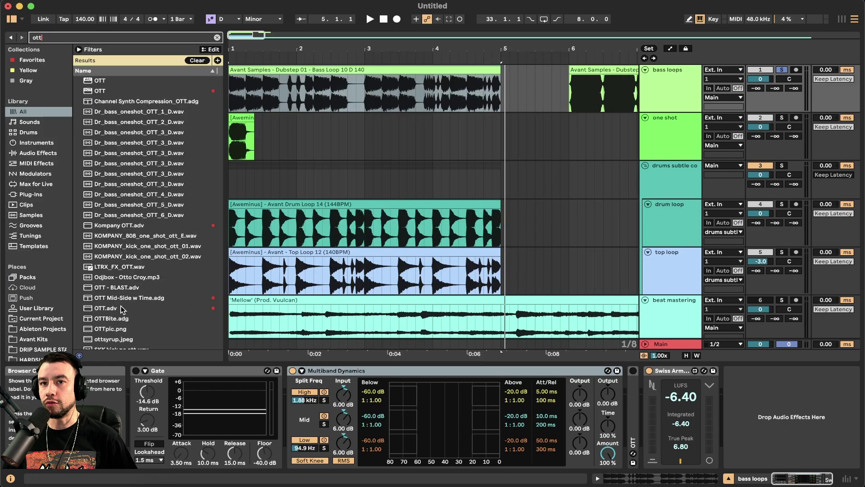
{"action": "left_click", "coordinate": [110, 309]}
{"action": "left_click_drag", "start_coordinate": [108, 311], "coordinate": [629, 400]}
{"action": "key", "text": "super+z"}
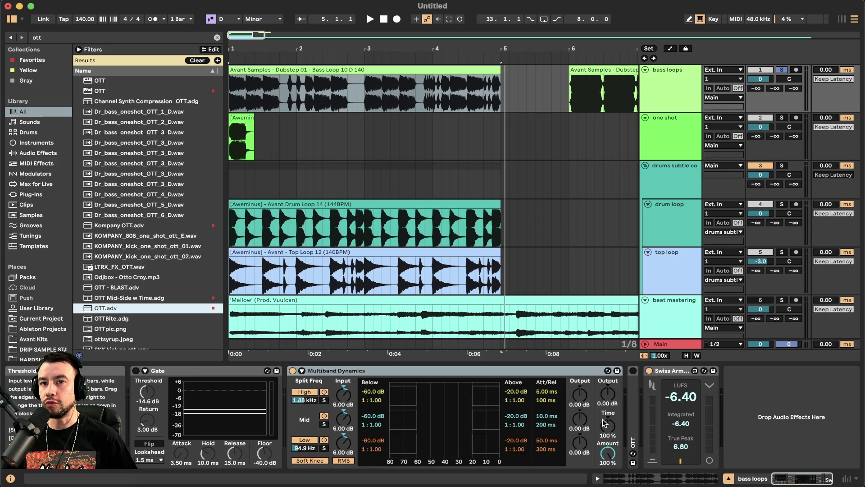
Expand the existing OTT device on the bass loops track, switch it on and show its band settings.
{"action": "double_click", "coordinate": [630, 405]}
{"action": "left_click", "coordinate": [388, 371]}
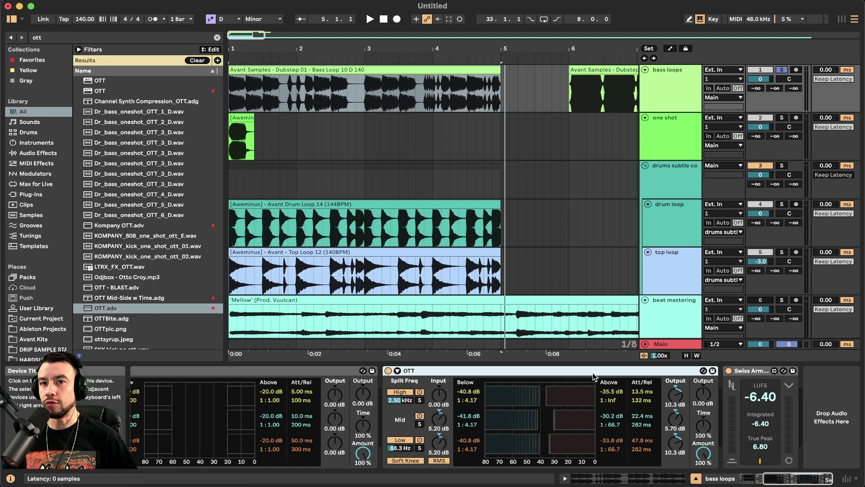
{"action": "scroll", "coordinate": [593, 372], "scroll_direction": "left", "scroll_amount": 5}
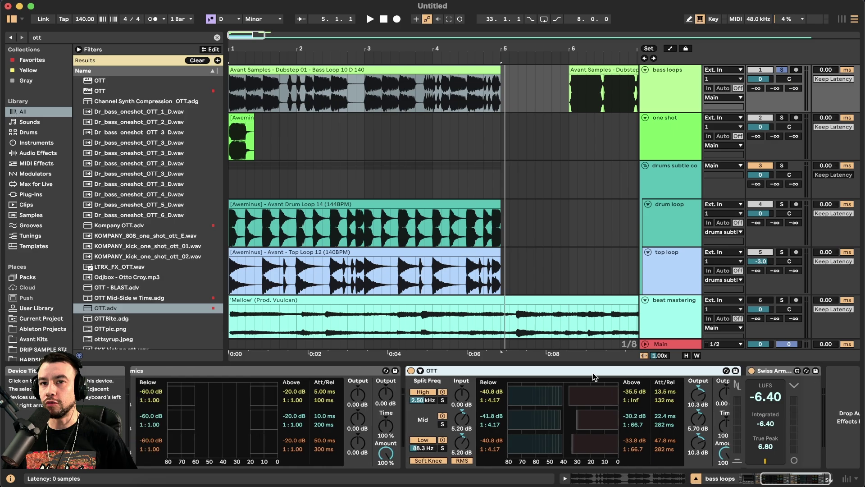
{"action": "scroll", "coordinate": [593, 373], "scroll_direction": "right", "scroll_amount": 5}
Switch to Chrome and examine the Ableton manual's Multiband Dynamics section, including its theory text and compression and expansion diagrams.
{"action": "key", "text": "super+Tab"}
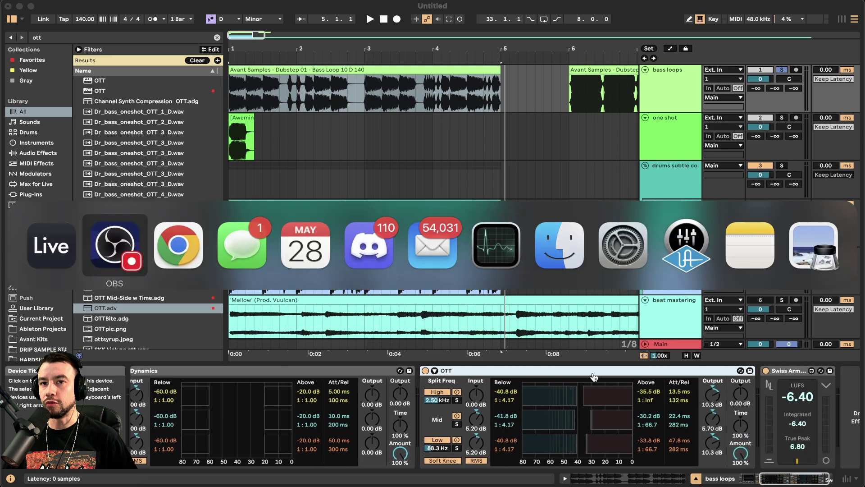
{"action": "key", "text": "super+Tab"}
{"action": "left_click", "coordinate": [180, 486]}
{"action": "scroll", "coordinate": [311, 357], "scroll_direction": "up", "scroll_amount": 1}
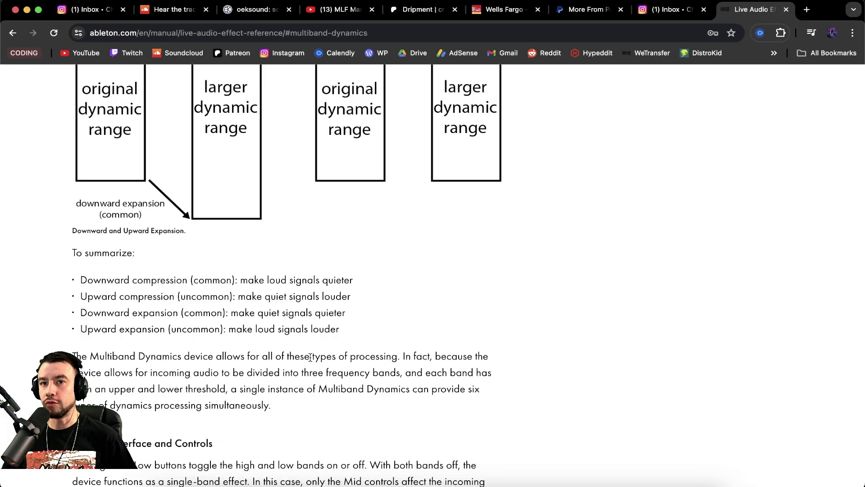
{"action": "scroll", "coordinate": [206, 345], "scroll_direction": "up", "scroll_amount": 3}
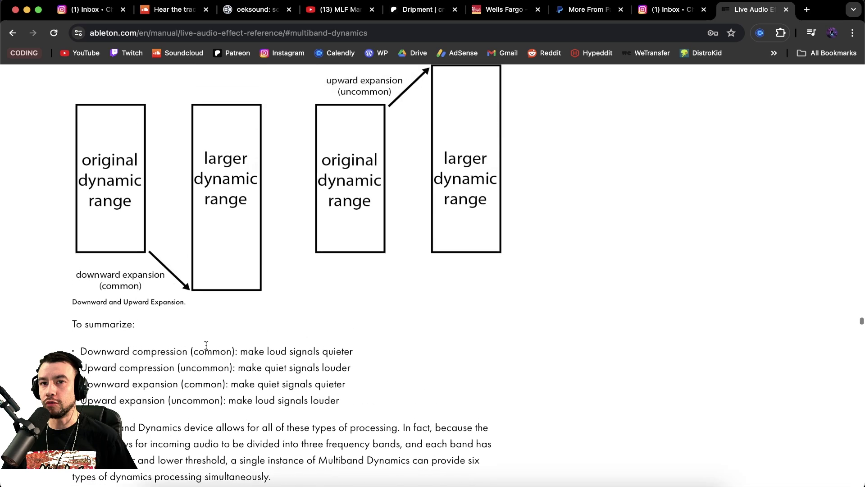
{"action": "scroll", "coordinate": [206, 345], "scroll_direction": "up", "scroll_amount": 15}
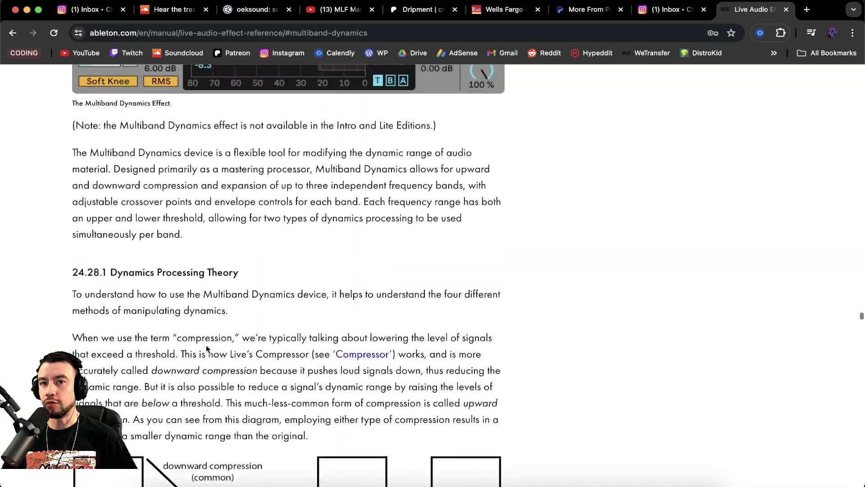
{"action": "scroll", "coordinate": [206, 345], "scroll_direction": "up", "scroll_amount": 2}
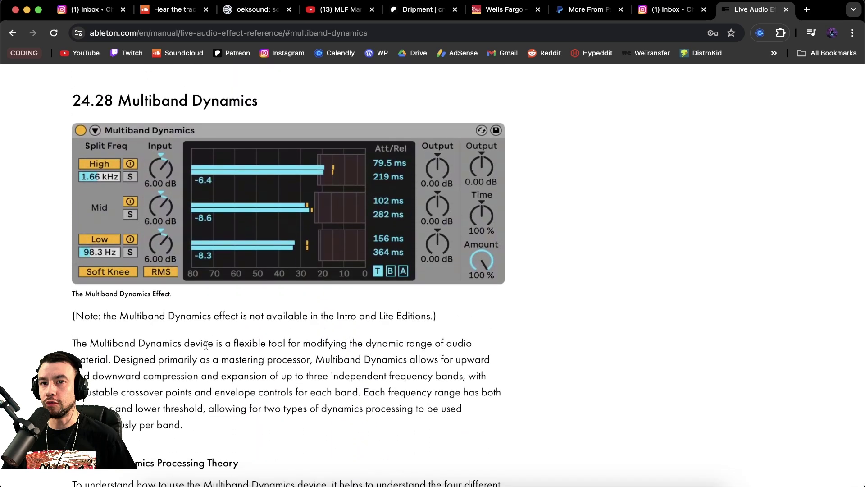
{"action": "scroll", "coordinate": [206, 346], "scroll_direction": "down", "scroll_amount": 1}
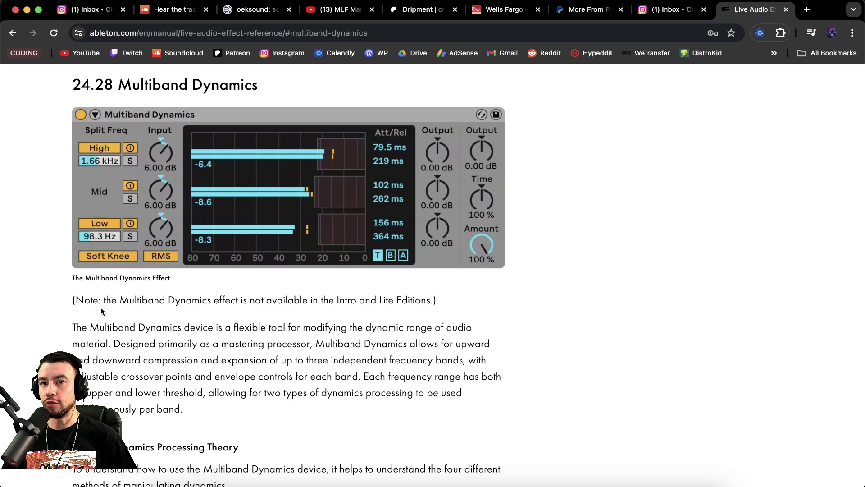
{"action": "scroll", "coordinate": [101, 307], "scroll_direction": "down", "scroll_amount": 10}
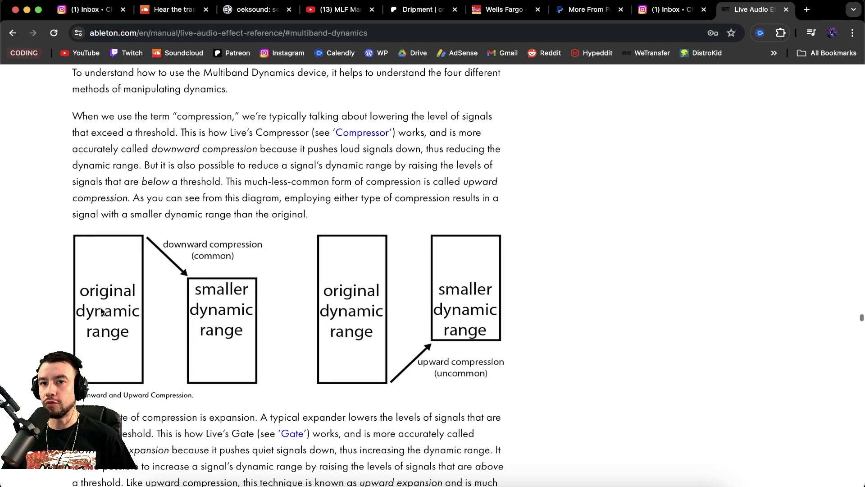
{"action": "scroll", "coordinate": [101, 307], "scroll_direction": "down", "scroll_amount": 4}
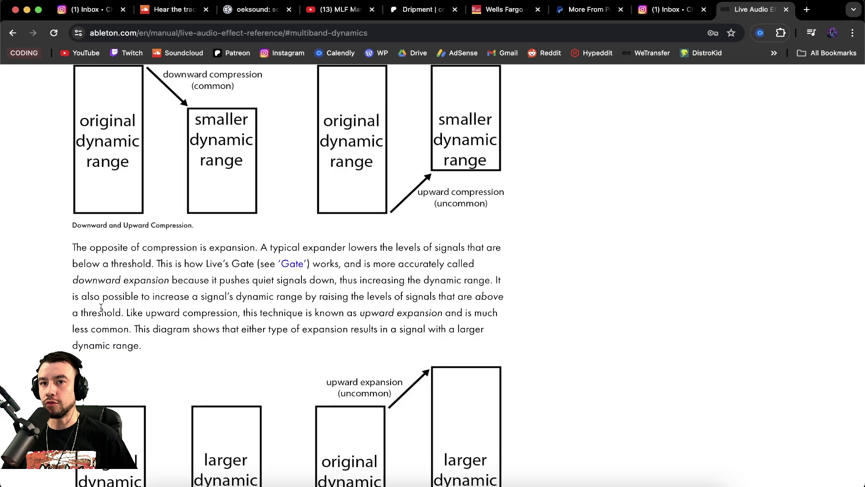
{"action": "scroll", "coordinate": [101, 307], "scroll_direction": "up", "scroll_amount": 8}
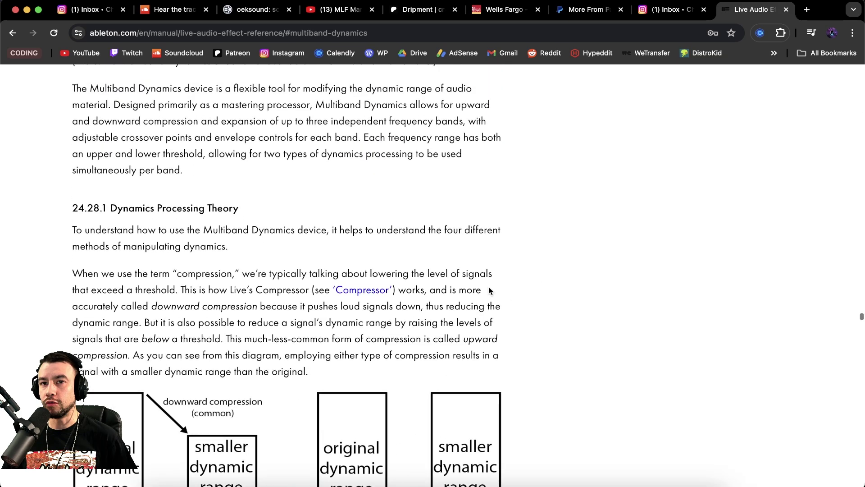
Search Google in a new tab for "why dybnamics is so importnat in music".
{"action": "left_click", "coordinate": [807, 10]}
{"action": "type", "text": "why dybnamics is so importnat in music"}
{"action": "key", "text": "Return"}
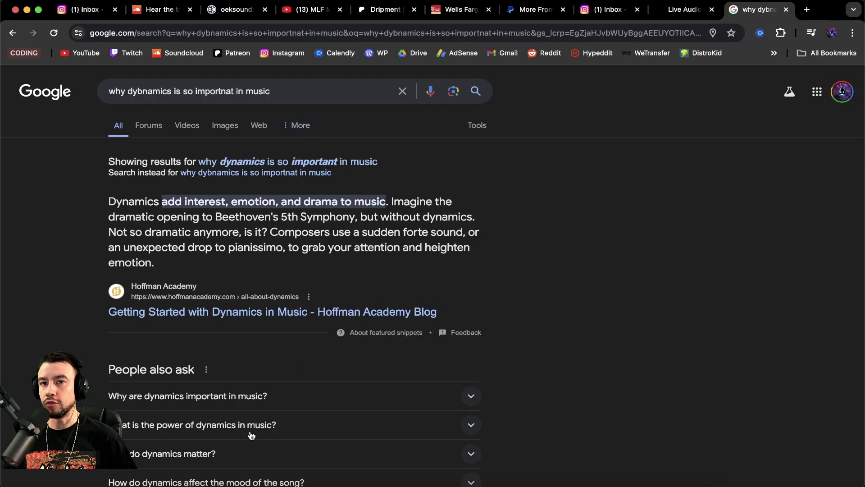
Switch back to Ableton Live and narrow the browser to give the arrangement more room.
{"action": "left_click", "coordinate": [194, 478]}
{"action": "scroll", "coordinate": [304, 285], "scroll_direction": "down", "scroll_amount": 2}
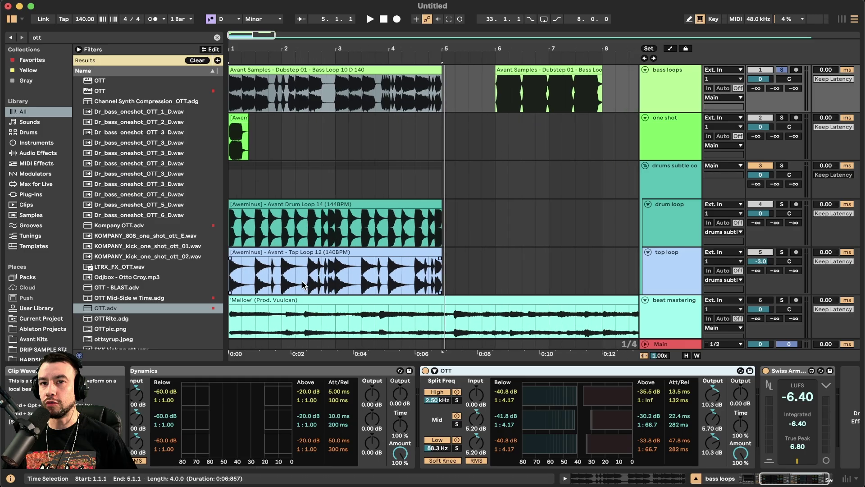
{"action": "scroll", "coordinate": [285, 184], "scroll_direction": "up", "scroll_amount": 4}
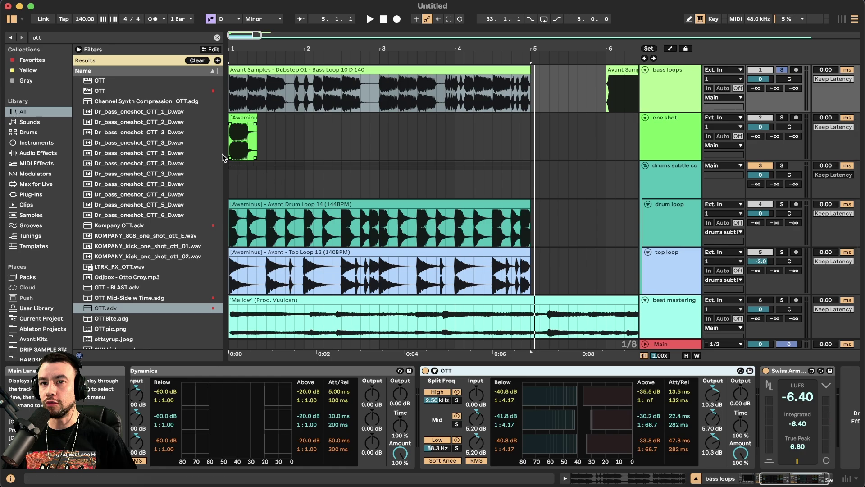
{"action": "left_click_drag", "start_coordinate": [225, 171], "coordinate": [198, 171]}
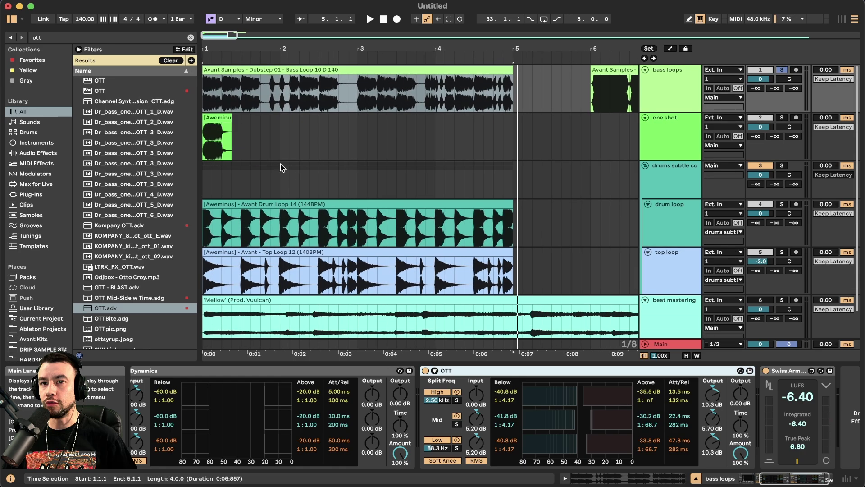
{"action": "scroll", "coordinate": [300, 169], "scroll_direction": "down", "scroll_amount": 3}
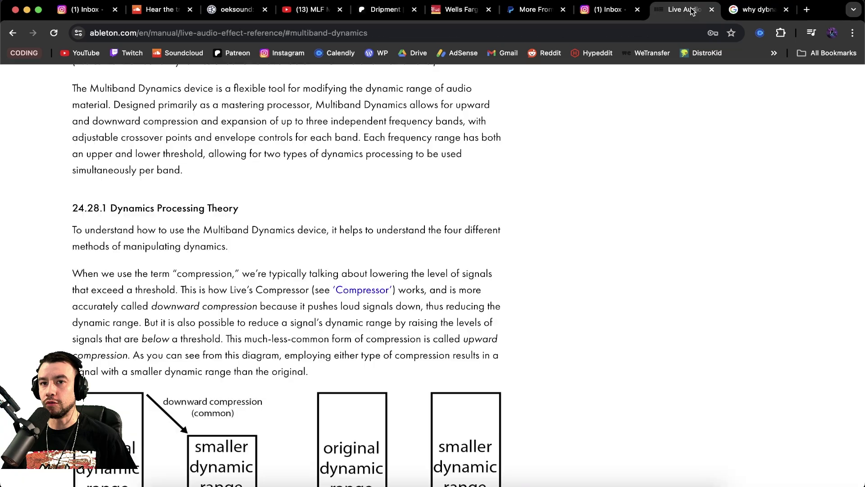
Return to the Ableton manual in Chrome and review the downward and upward compression diagrams and the Multiband Dynamics description.
{"action": "scroll", "coordinate": [305, 269], "scroll_direction": "down", "scroll_amount": 1}
{"action": "scroll", "coordinate": [306, 269], "scroll_direction": "down", "scroll_amount": 6}
{"action": "scroll", "coordinate": [306, 269], "scroll_direction": "up", "scroll_amount": 2}
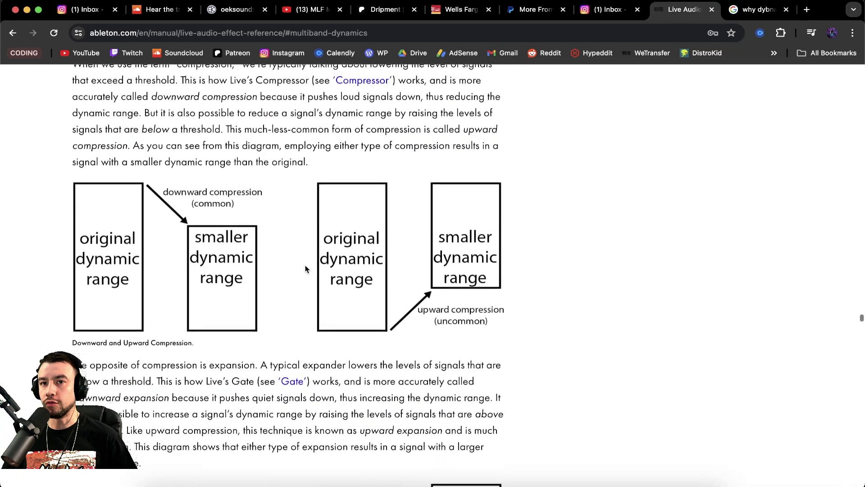
{"action": "scroll", "coordinate": [305, 269], "scroll_direction": "up", "scroll_amount": 10}
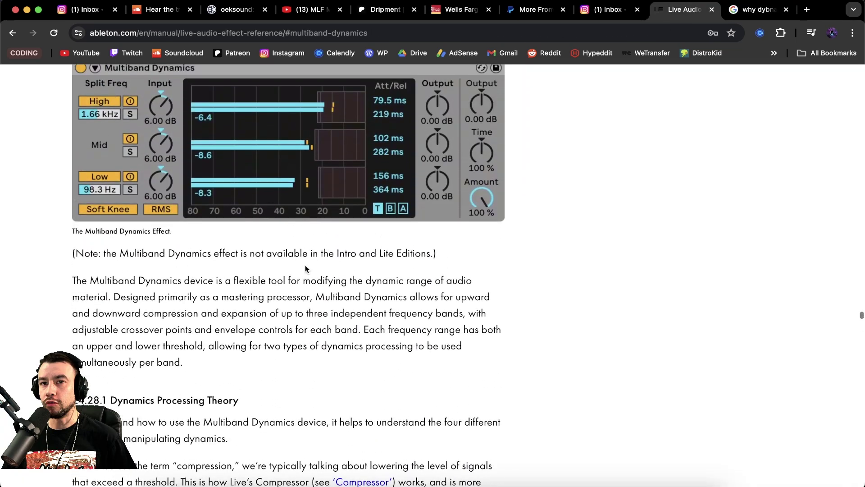
{"action": "scroll", "coordinate": [306, 269], "scroll_direction": "down", "scroll_amount": 2}
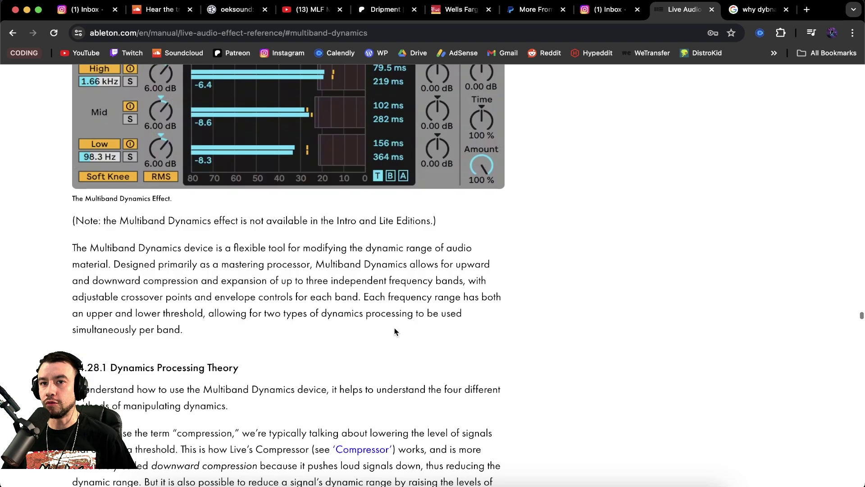
Examine the manual's expansion diagrams and its summary of the compression and expansion types, highlighting "Downward compression" and "make quiet signals quieter".
{"action": "scroll", "coordinate": [395, 333], "scroll_direction": "down", "scroll_amount": 20}
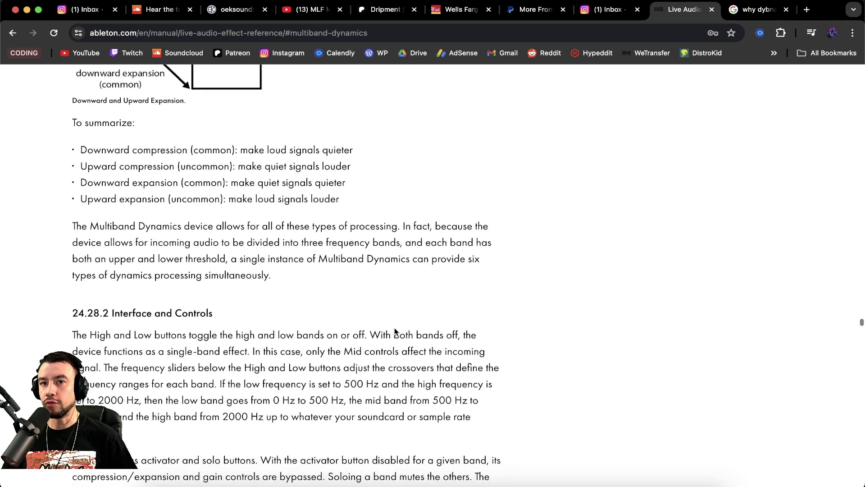
{"action": "scroll", "coordinate": [394, 332], "scroll_direction": "up", "scroll_amount": 7}
{"action": "scroll", "coordinate": [394, 332], "scroll_direction": "up", "scroll_amount": 1}
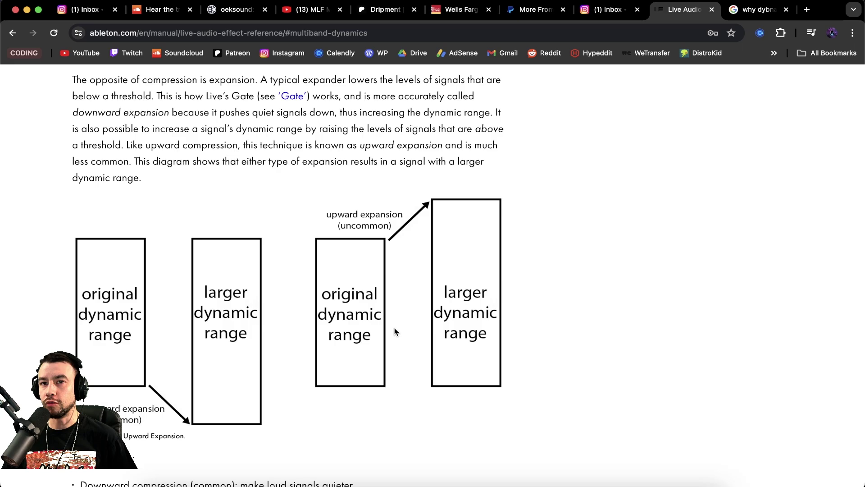
{"action": "scroll", "coordinate": [394, 328], "scroll_direction": "down", "scroll_amount": 12}
{"action": "scroll", "coordinate": [394, 328], "scroll_direction": "up", "scroll_amount": 2}
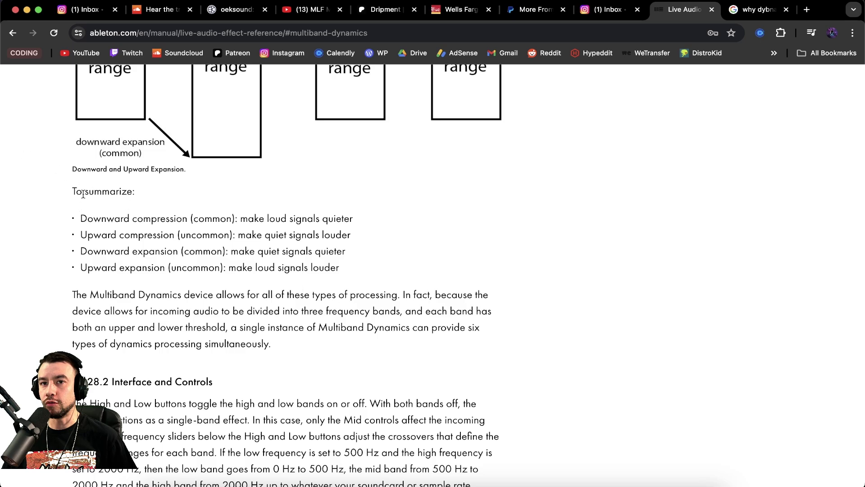
{"action": "left_click_drag", "start_coordinate": [85, 193], "coordinate": [102, 192]}
{"action": "left_click_drag", "start_coordinate": [80, 218], "coordinate": [356, 222]}
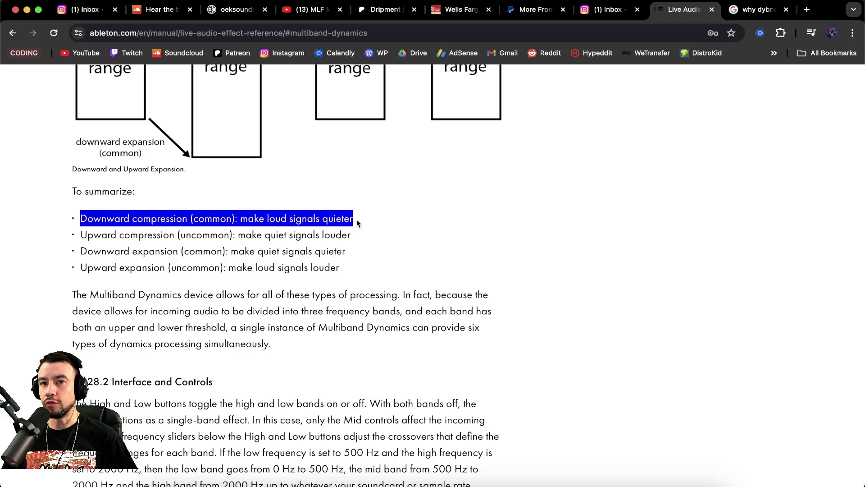
{"action": "left_click", "coordinate": [352, 220]}
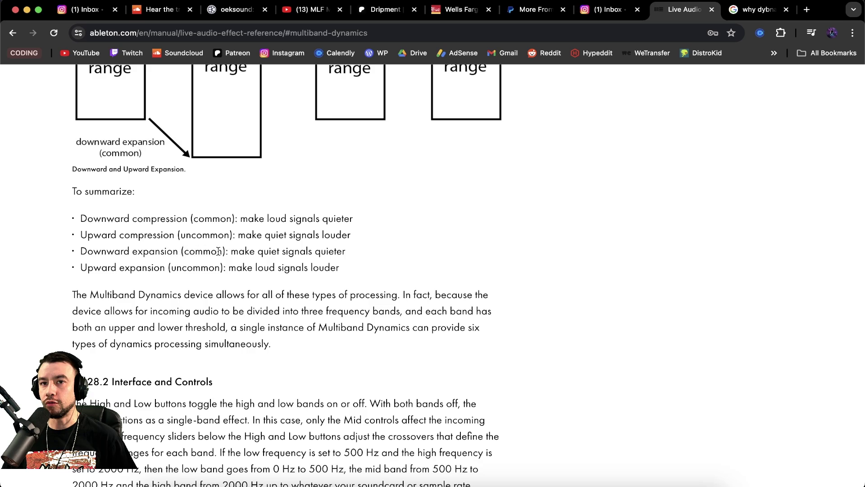
{"action": "left_click_drag", "start_coordinate": [236, 252], "coordinate": [347, 258]}
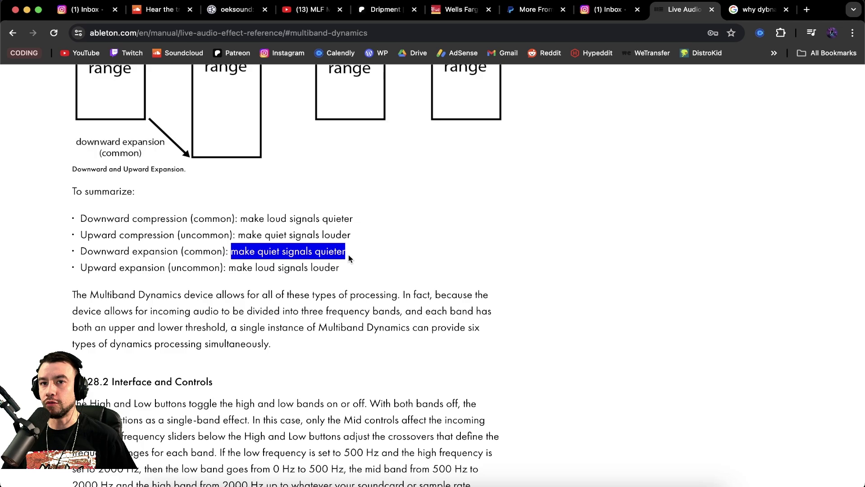
{"action": "left_click", "coordinate": [278, 253]}
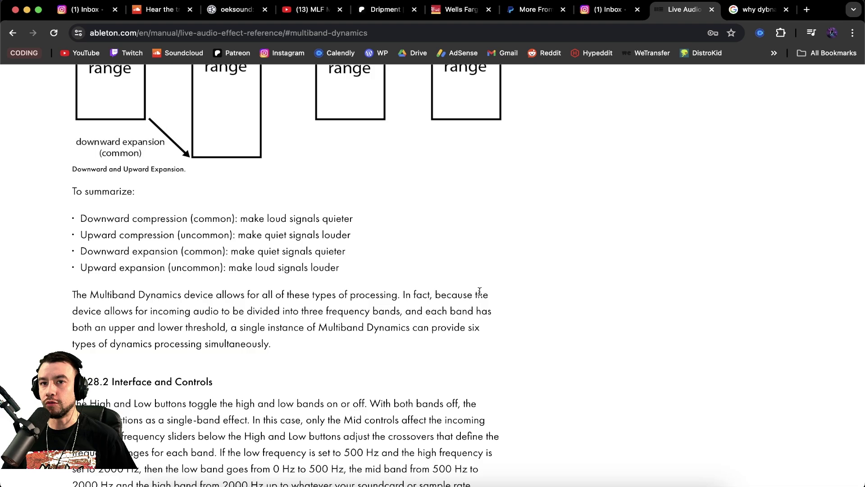
Skim the manual's Interface and Controls section and look back over the Dynamics Processing Theory text and diagrams.
{"action": "scroll", "coordinate": [479, 291], "scroll_direction": "down", "scroll_amount": 4}
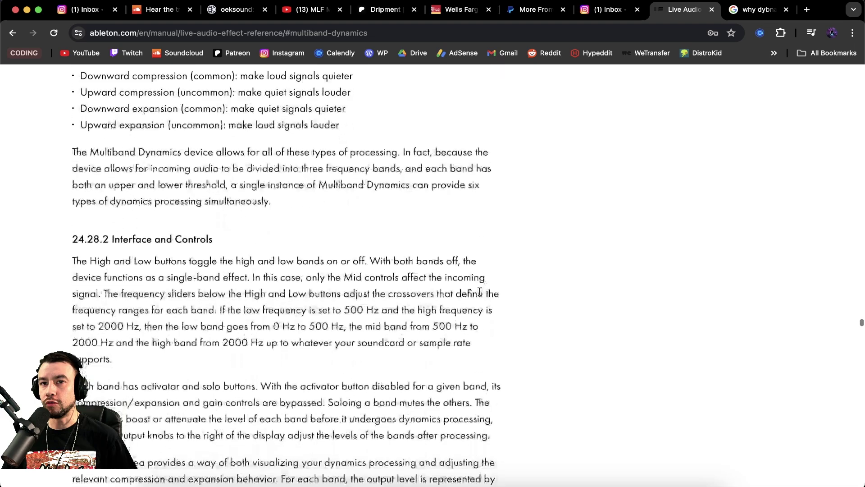
{"action": "scroll", "coordinate": [278, 265], "scroll_direction": "up", "scroll_amount": 2}
{"action": "scroll", "coordinate": [278, 266], "scroll_direction": "up", "scroll_amount": 1}
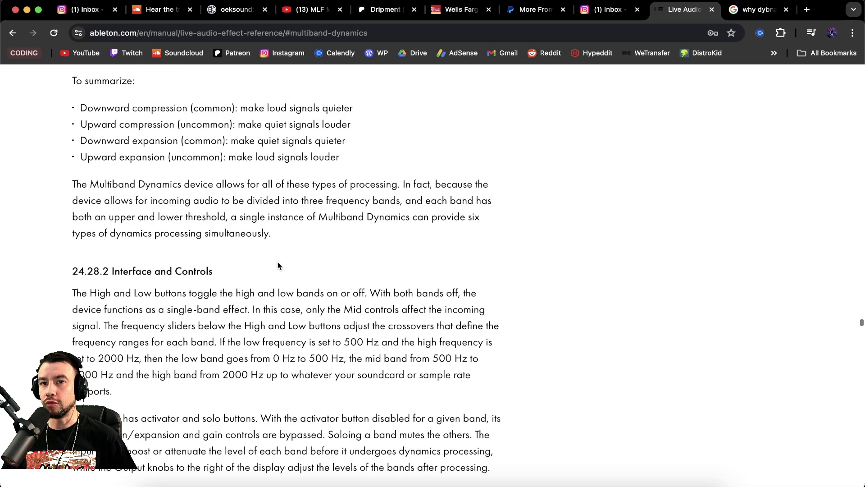
{"action": "scroll", "coordinate": [325, 267], "scroll_direction": "down", "scroll_amount": 2}
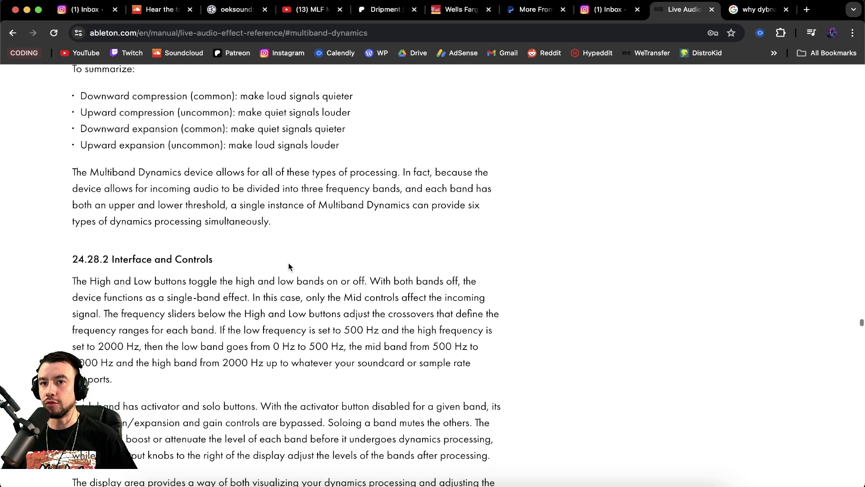
{"action": "scroll", "coordinate": [186, 356], "scroll_direction": "down", "scroll_amount": 3}
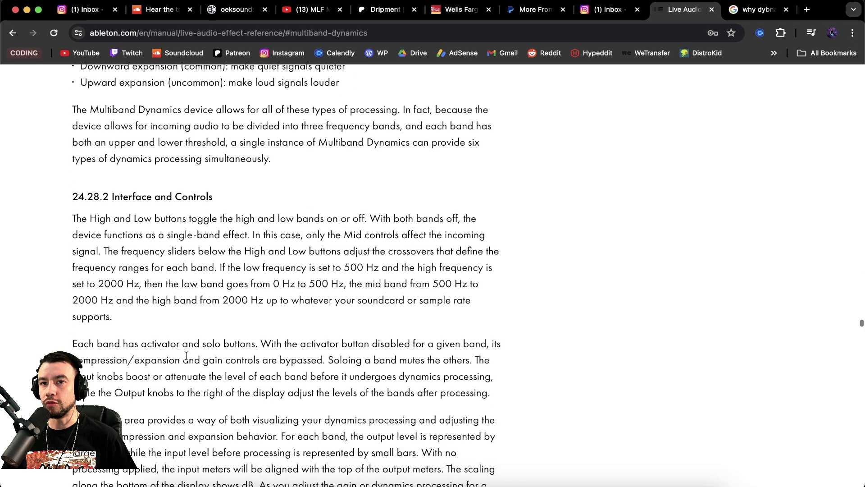
{"action": "scroll", "coordinate": [187, 356], "scroll_direction": "up", "scroll_amount": 5}
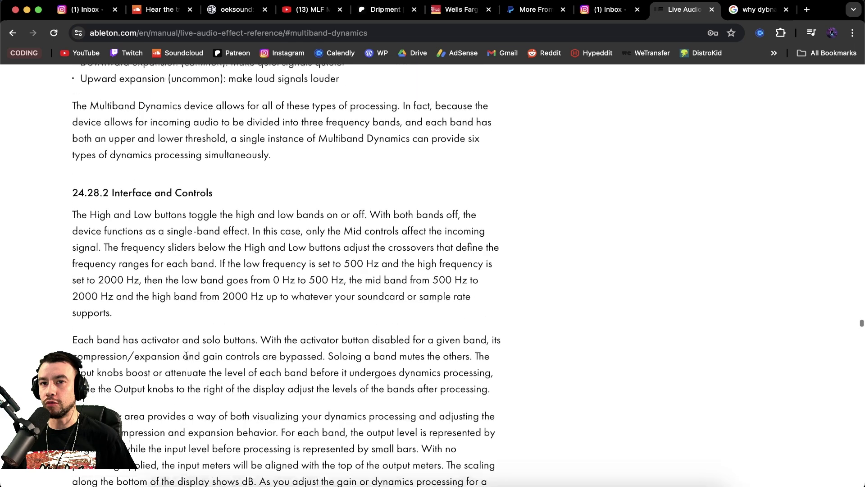
{"action": "scroll", "coordinate": [186, 355], "scroll_direction": "up", "scroll_amount": 15}
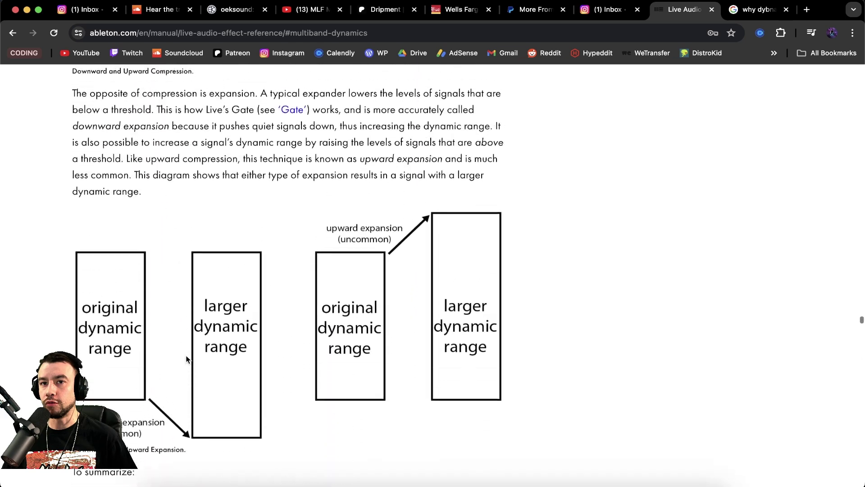
{"action": "scroll", "coordinate": [186, 355], "scroll_direction": "up", "scroll_amount": 9}
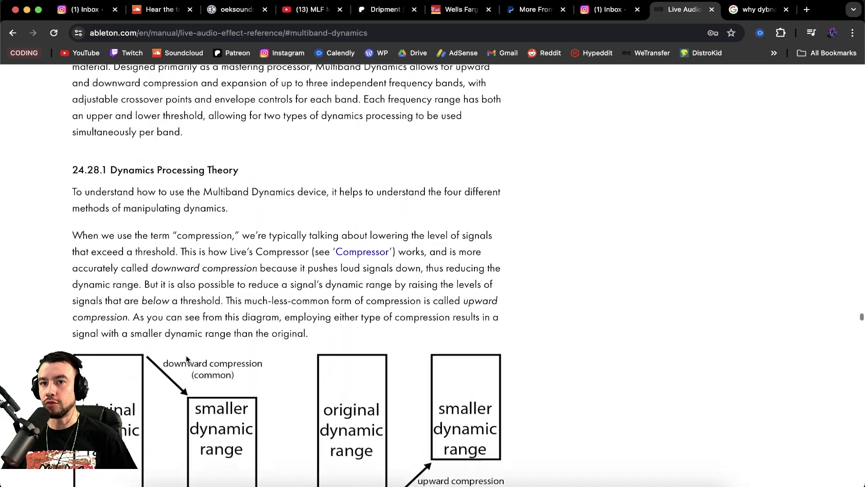
{"action": "scroll", "coordinate": [187, 355], "scroll_direction": "up", "scroll_amount": 3}
{"action": "scroll", "coordinate": [186, 356], "scroll_direction": "down", "scroll_amount": 18}
Switch back to Ableton Live and select the Multiband Dynamics device on the bass loops track.
{"action": "key", "text": "super+Tab"}
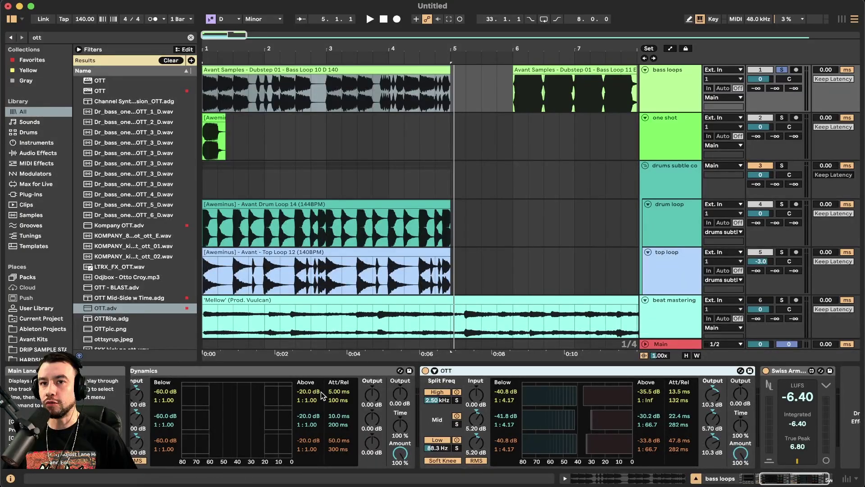
{"action": "scroll", "coordinate": [321, 395], "scroll_direction": "left", "scroll_amount": 5}
{"action": "scroll", "coordinate": [321, 396], "scroll_direction": "right", "scroll_amount": 3}
{"action": "left_click", "coordinate": [303, 371]}
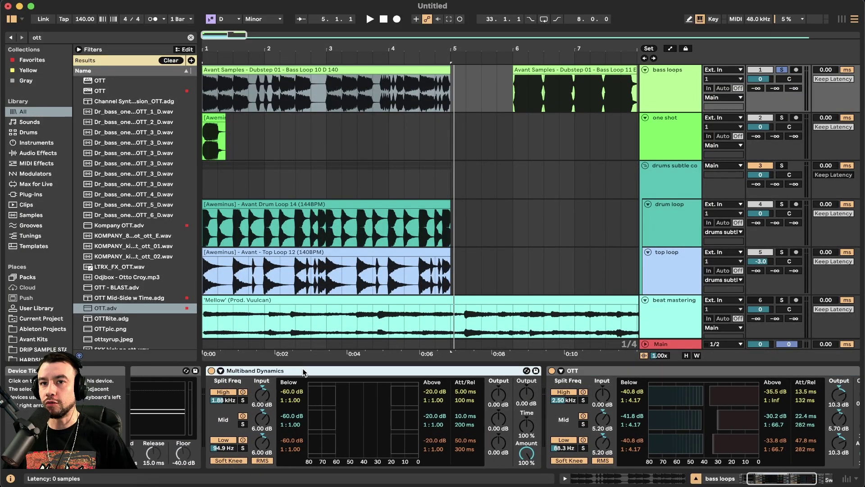
Reset the Input gain of the high, mid and low bands in Multiband Dynamics to 0 dB.
{"action": "left_click", "coordinate": [289, 70]}
{"action": "key", "text": "minus"}
{"action": "double_click", "coordinate": [261, 395]}
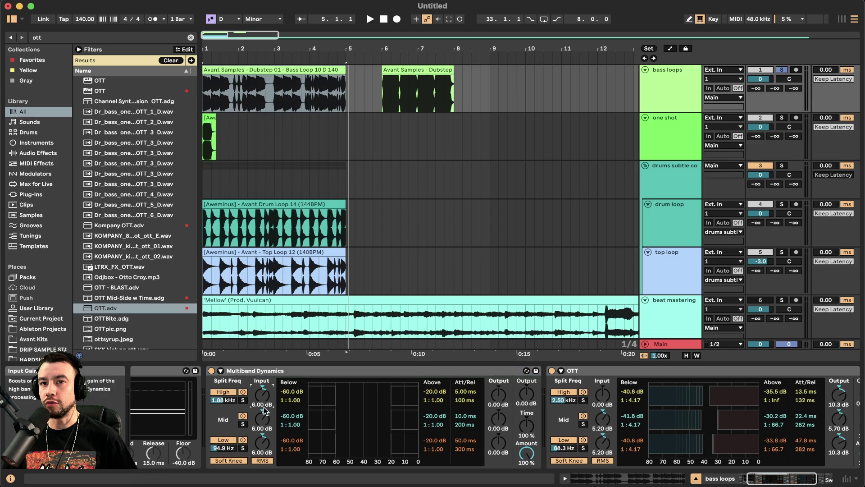
{"action": "double_click", "coordinate": [261, 419]}
{"action": "double_click", "coordinate": [262, 443]}
Bypass Multiband Dynamics and OTT, play the bass loop, and re-enable only Multiband Dynamics.
{"action": "left_click", "coordinate": [212, 370]}
{"action": "key", "text": "space"}
{"action": "key", "text": "z"}
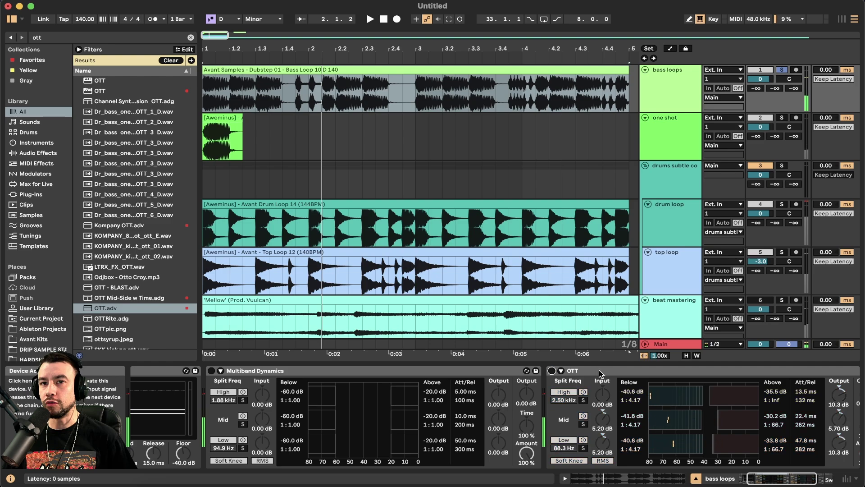
{"action": "key", "text": "space"}
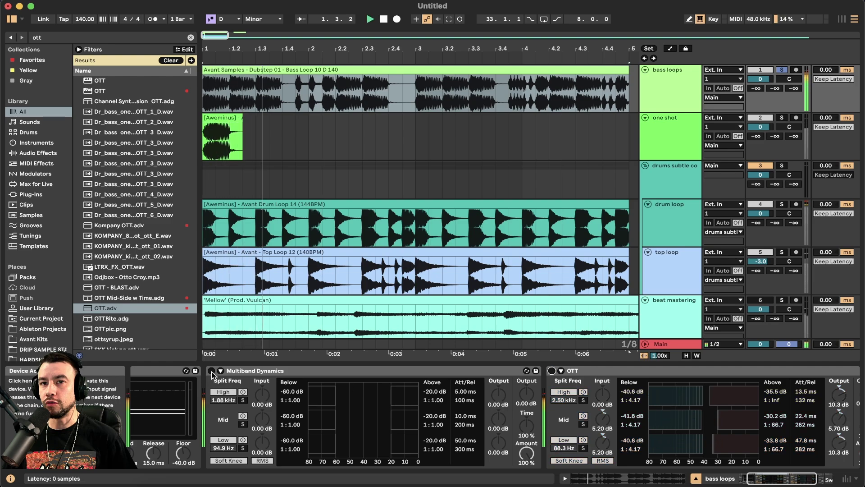
{"action": "key", "text": "x"}
{"action": "left_click", "coordinate": [211, 370]}
{"action": "key", "text": "space"}
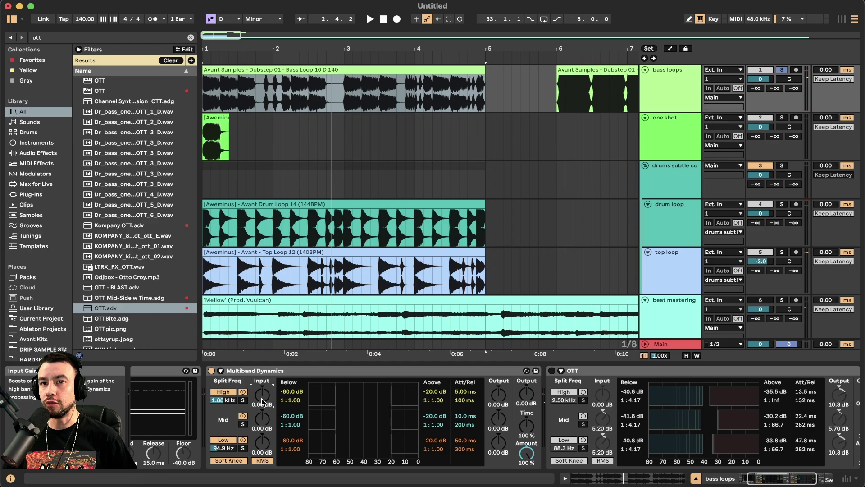
Set the Input gain of all three Multiband Dynamics bands to 6 dB.
{"action": "left_click", "coordinate": [262, 419]}
{"action": "type", "text": "6"}
{"action": "key", "text": "Return"}
{"action": "left_click", "coordinate": [263, 444]}
{"action": "type", "text": "6"}
{"action": "key", "text": "Return"}
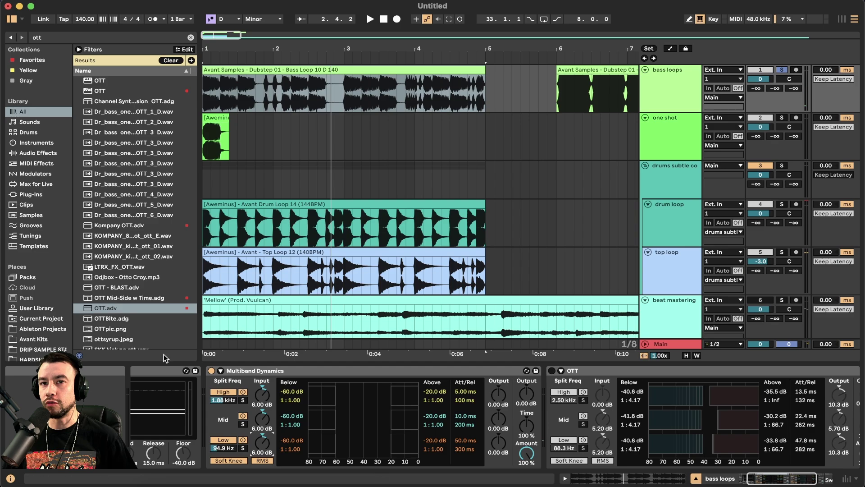
Play the bass loop and watch the band levels in the Multiband Dynamics display.
{"action": "key", "text": "space"}
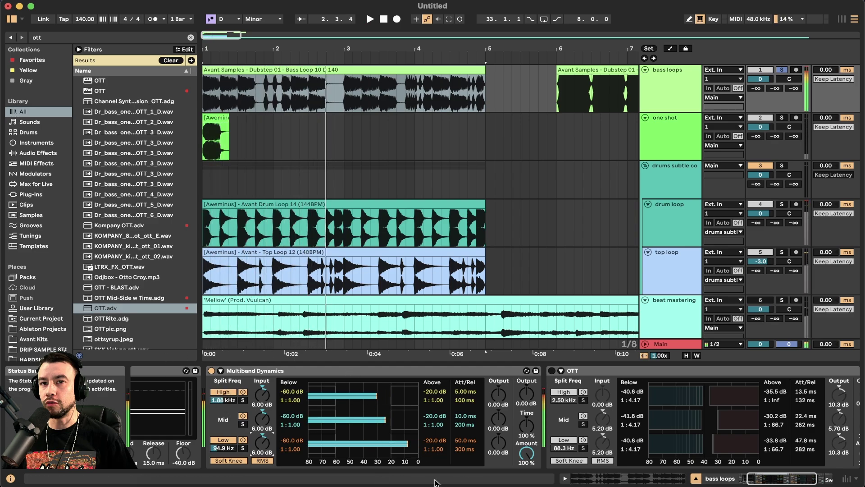
{"action": "key", "text": "space"}
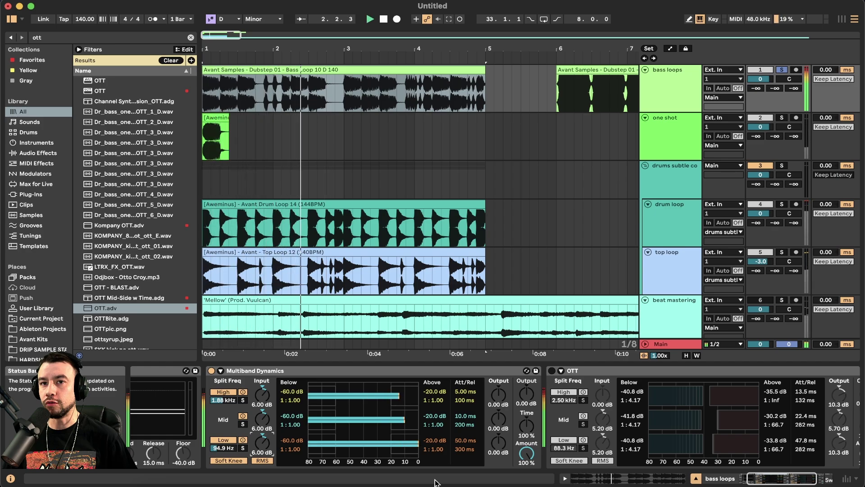
{"action": "scroll", "coordinate": [273, 414], "scroll_direction": "right", "scroll_amount": 2}
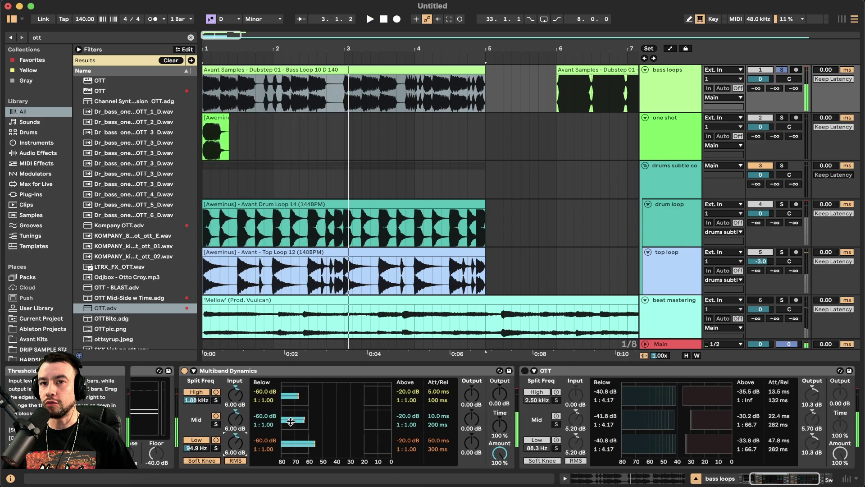
{"action": "scroll", "coordinate": [273, 415], "scroll_direction": "right", "scroll_amount": 2}
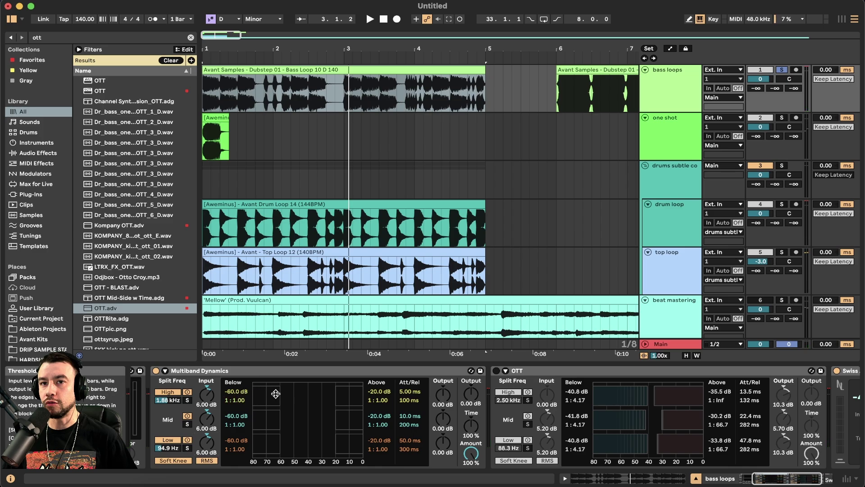
Audition the bass loop while moving all three bands' Above thresholds to -26.0, -15.2 and -21.0 dB.
{"action": "mouse_move", "coordinate": [340, 395]}
{"action": "left_mouse_down"}
{"action": "mouse_move", "coordinate": [329, 395]}
{"action": "mouse_move", "coordinate": [337, 396]}
{"action": "left_mouse_up"}
{"action": "key", "text": "space"}
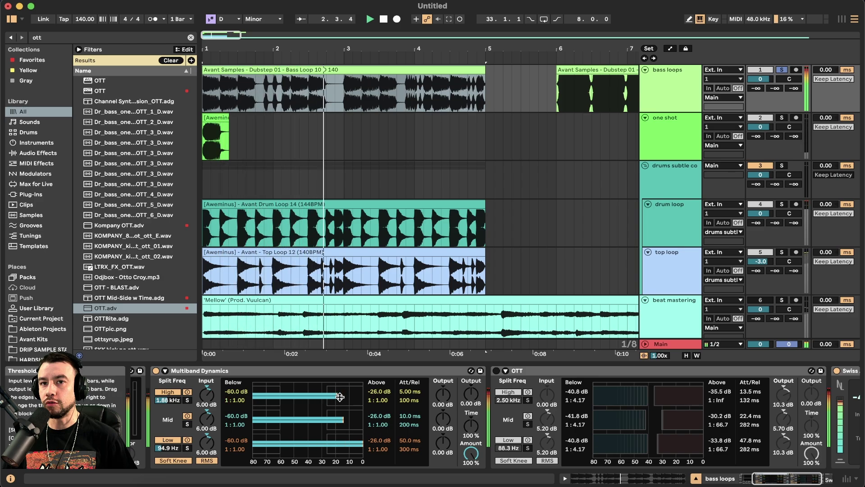
{"action": "left_click_drag", "start_coordinate": [329, 393], "coordinate": [342, 393]}
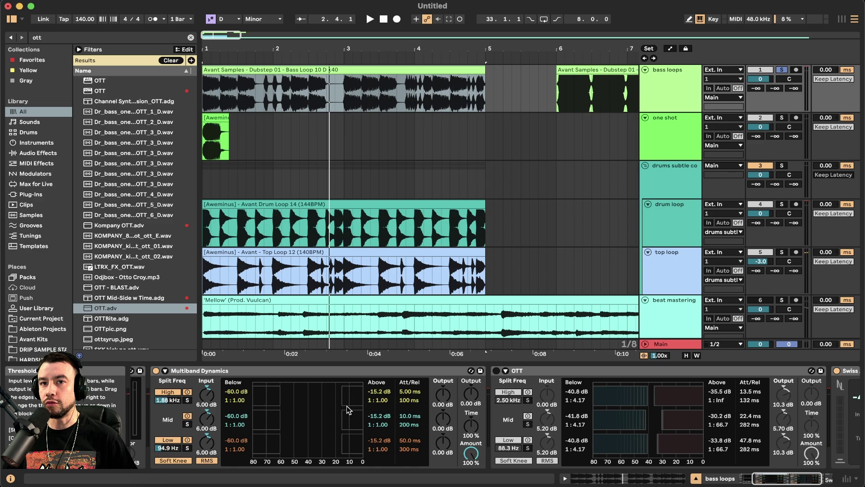
{"action": "key", "text": "space"}
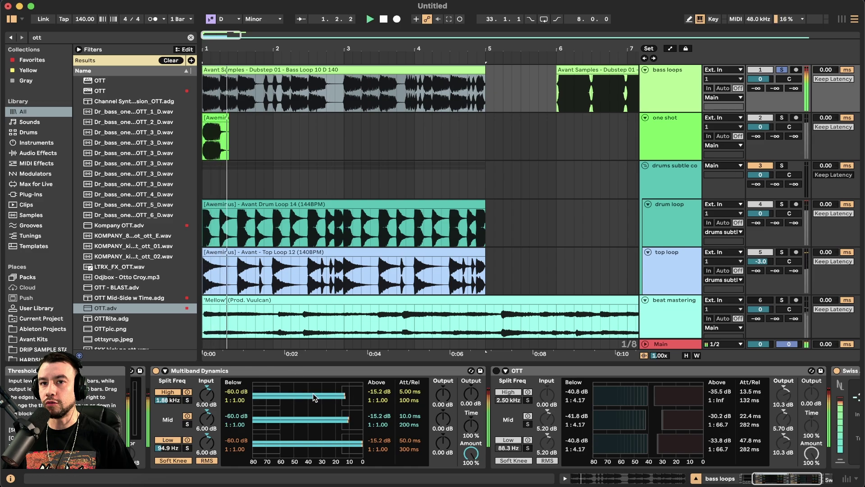
{"action": "mouse_move", "coordinate": [350, 394]}
{"action": "left_mouse_down"}
{"action": "mouse_move", "coordinate": [332, 399]}
{"action": "mouse_move", "coordinate": [358, 399]}
{"action": "mouse_move", "coordinate": [344, 400]}
{"action": "left_mouse_up"}
{"action": "key", "text": "space"}
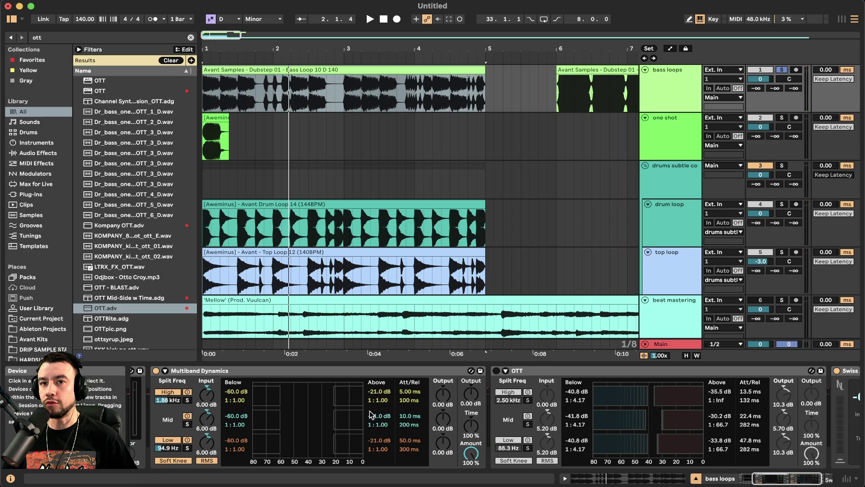
Set the Above thresholds of all three Multiband Dynamics bands to -15.5 dB and the Below thresholds to -66.5 dB.
{"action": "mouse_move", "coordinate": [334, 397]}
{"action": "left_mouse_down"}
{"action": "mouse_move", "coordinate": [317, 397]}
{"action": "mouse_move", "coordinate": [342, 396]}
{"action": "mouse_move", "coordinate": [312, 397]}
{"action": "mouse_move", "coordinate": [338, 396]}
{"action": "mouse_move", "coordinate": [330, 397]}
{"action": "left_mouse_up"}
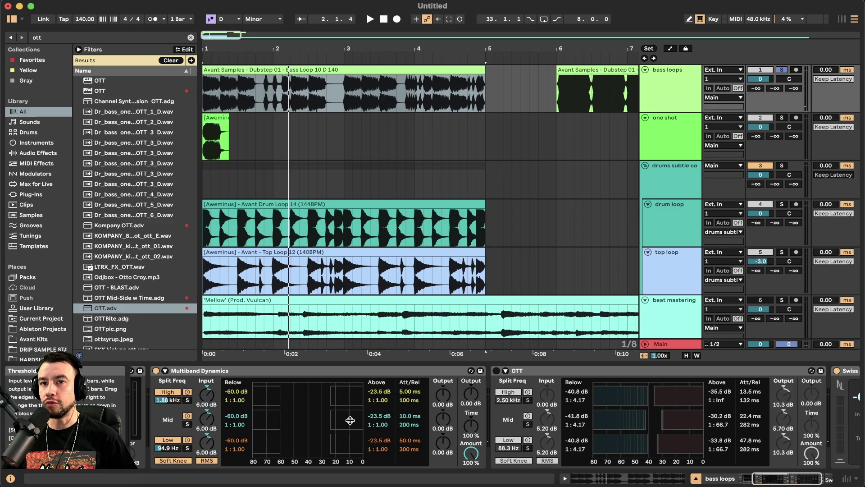
{"action": "left_click_drag", "start_coordinate": [332, 396], "coordinate": [342, 396]}
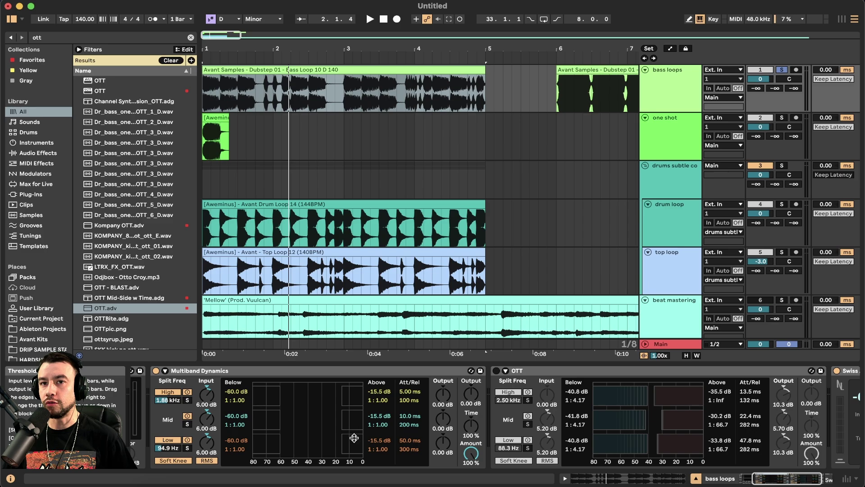
{"action": "left_click_drag", "start_coordinate": [280, 395], "coordinate": [272, 394]}
{"action": "left_click", "coordinate": [240, 371]}
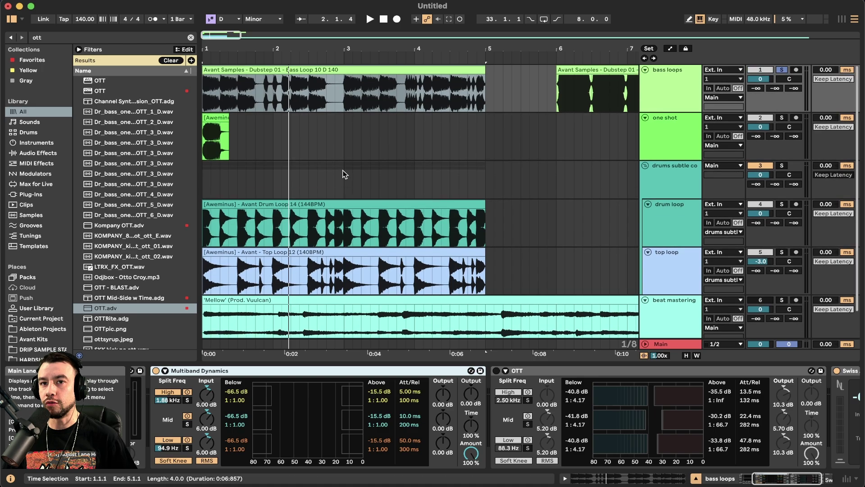
Select the OTT device on the bass loops track.
{"action": "key", "text": "minus"}
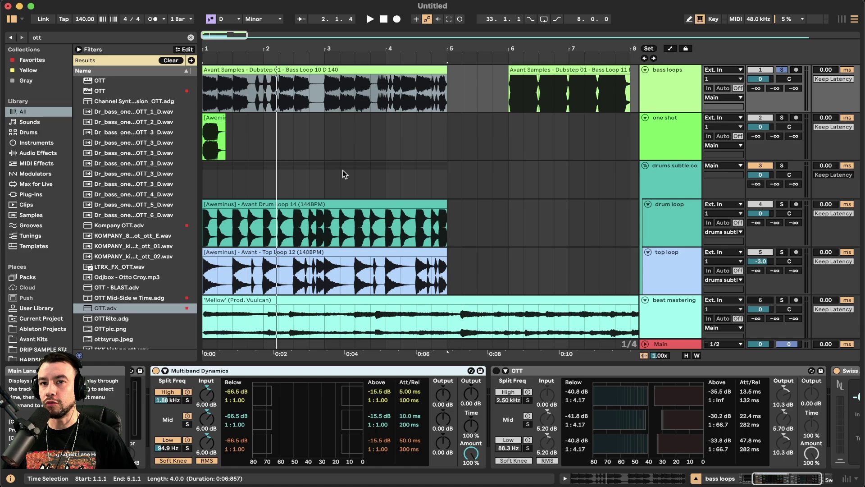
{"action": "scroll", "coordinate": [343, 173], "scroll_direction": "right", "scroll_amount": 4}
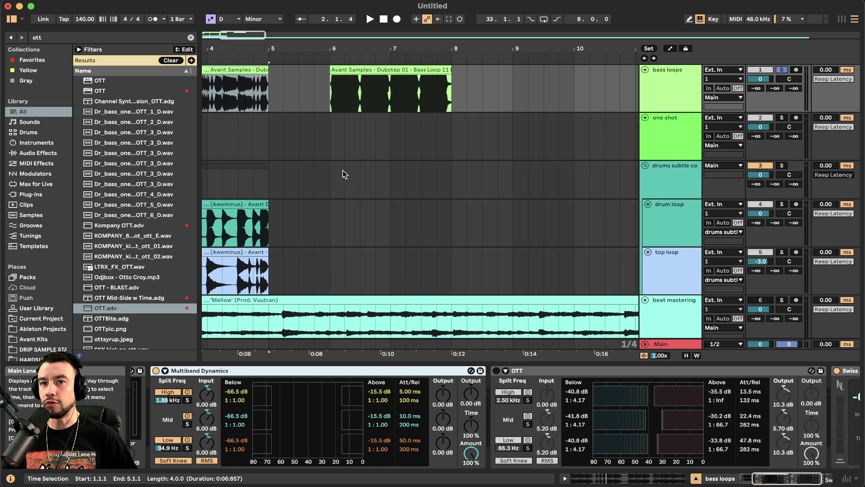
{"action": "left_click", "coordinate": [531, 369]}
{"action": "scroll", "coordinate": [341, 202], "scroll_direction": "left", "scroll_amount": 4}
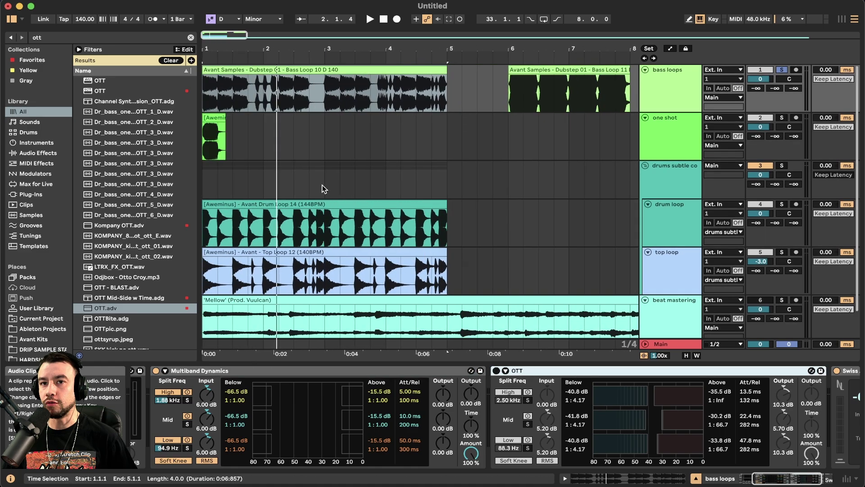
Fold the Multiband Dynamics and OTT devices on the bass loops track, leaving OTT off and Multiband Dynamics unfolded.
{"action": "scroll", "coordinate": [313, 179], "scroll_direction": "up", "scroll_amount": 3}
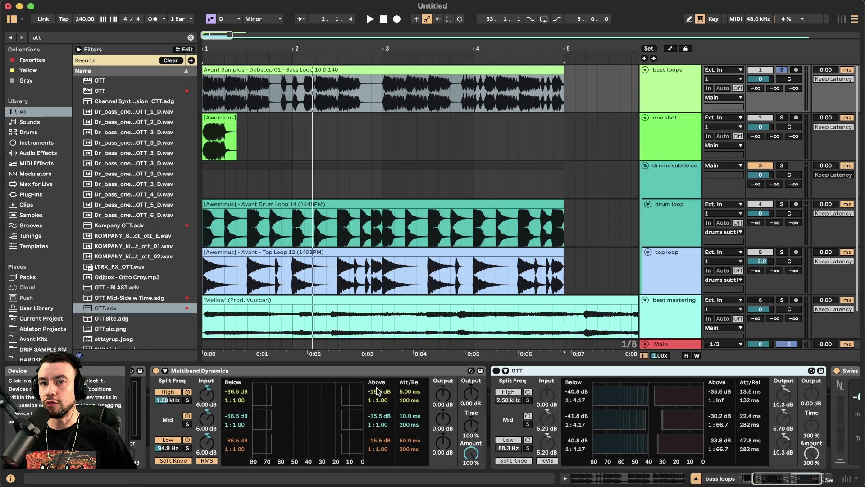
{"action": "double_click", "coordinate": [293, 371]}
{"action": "left_click", "coordinate": [294, 371]}
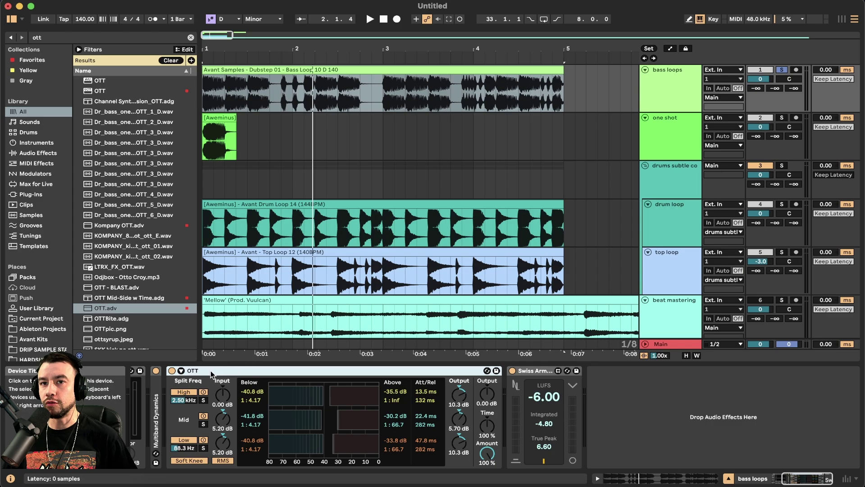
{"action": "double_click", "coordinate": [210, 370]}
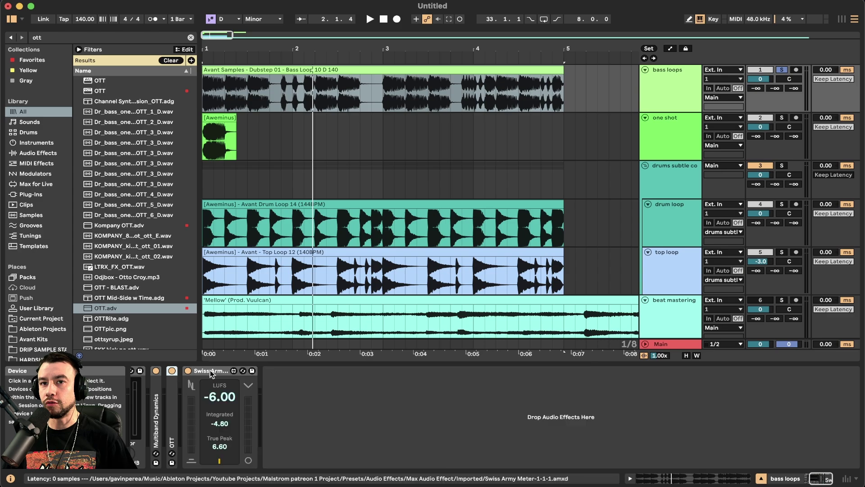
{"action": "double_click", "coordinate": [172, 388]}
{"action": "left_click", "coordinate": [172, 369]}
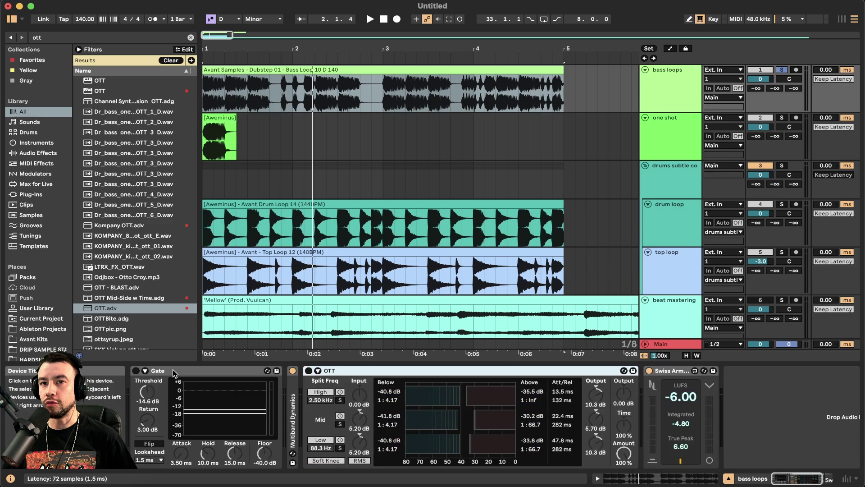
{"action": "double_click", "coordinate": [344, 371]}
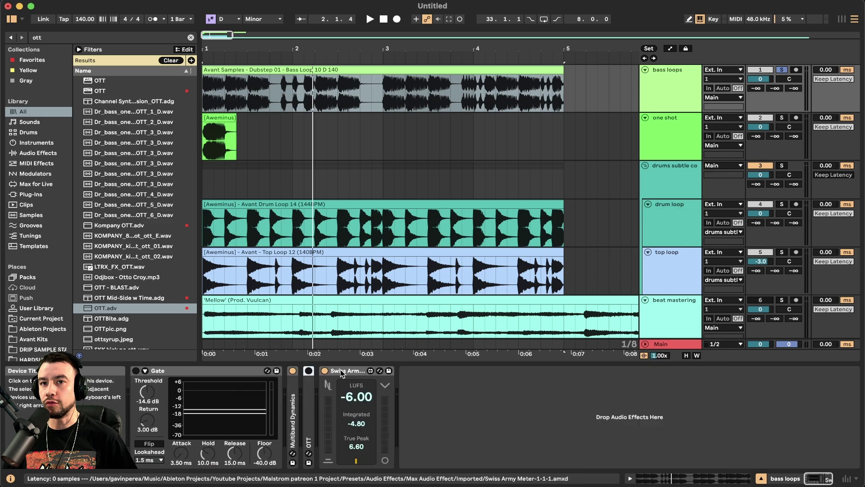
{"action": "double_click", "coordinate": [289, 383]}
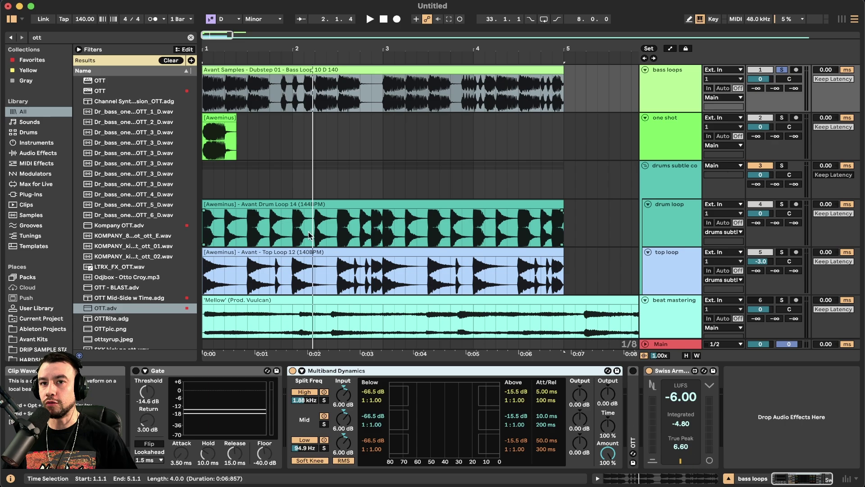
Select the Bass Loop 10 clip and play it through Multiband Dynamics, watching the band levels against the thresholds.
{"action": "scroll", "coordinate": [309, 236], "scroll_direction": "down", "scroll_amount": 4}
{"action": "scroll", "coordinate": [310, 231], "scroll_direction": "up", "scroll_amount": 1}
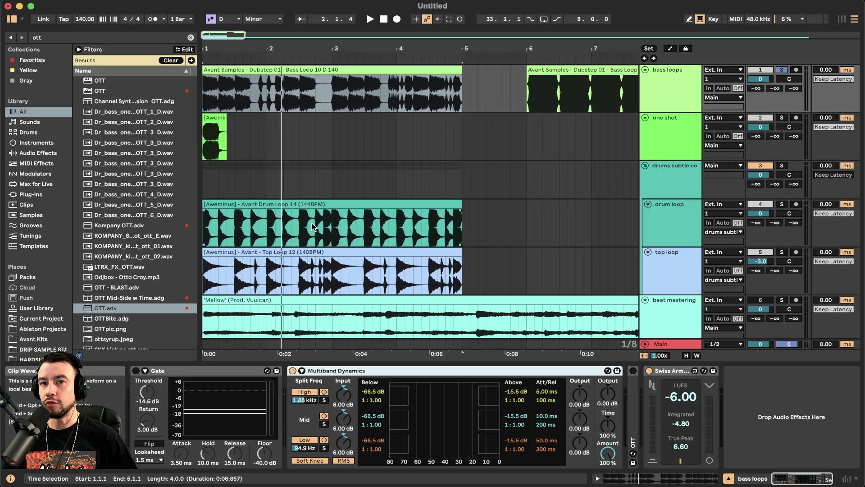
{"action": "left_click", "coordinate": [265, 69]}
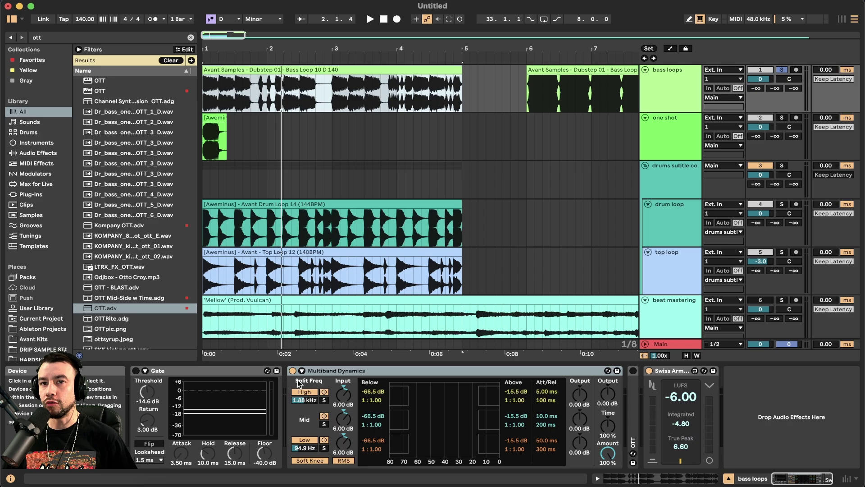
{"action": "scroll", "coordinate": [278, 194], "scroll_direction": "up", "scroll_amount": 2}
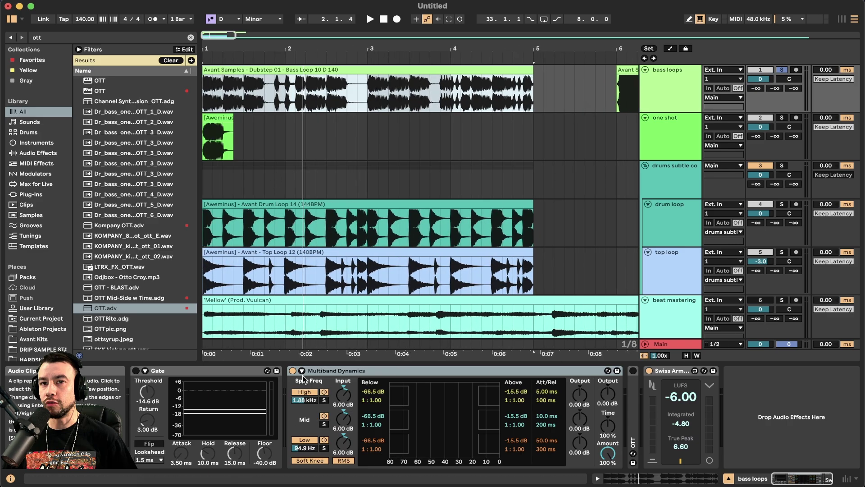
{"action": "key", "text": "space"}
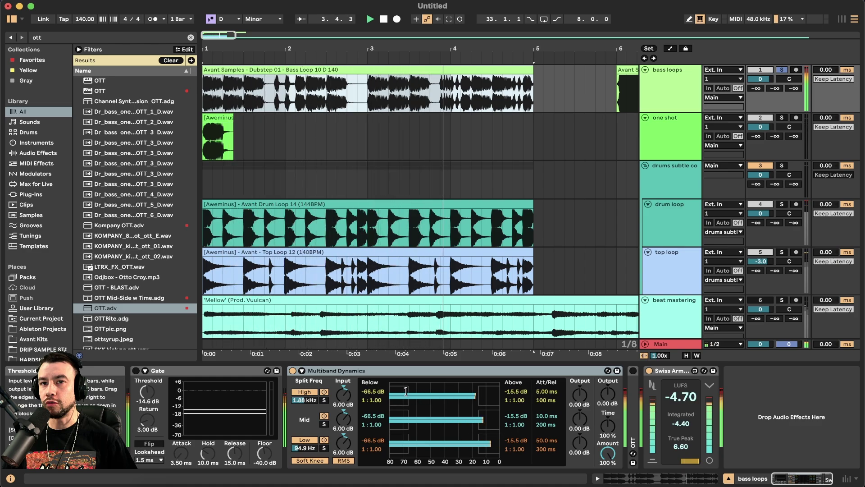
{"action": "key", "text": "space"}
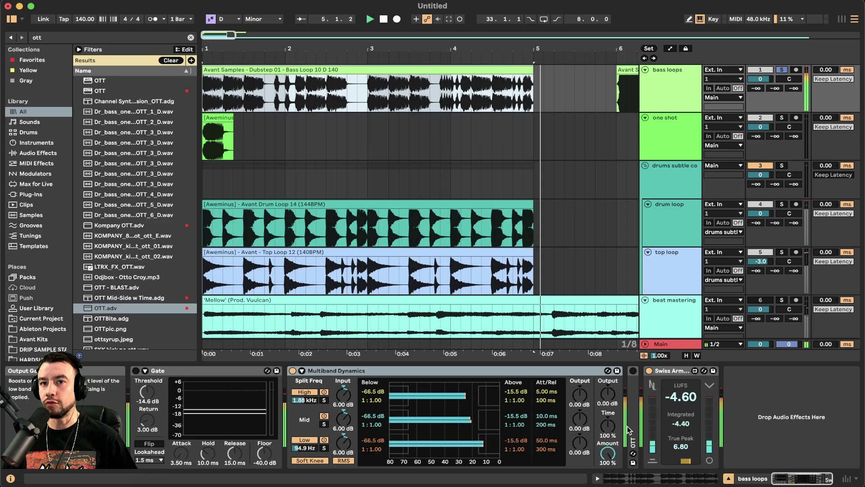
Unfold OTT and compare the bass loop with Multiband Dynamics bypassed and active.
{"action": "double_click", "coordinate": [632, 416]}
{"action": "left_click", "coordinate": [293, 370]}
{"action": "key", "text": "space"}
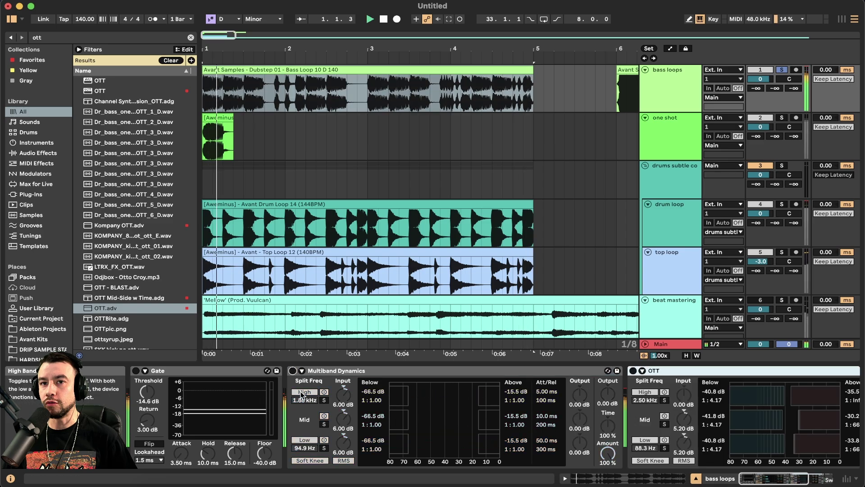
{"action": "left_click", "coordinate": [293, 370]}
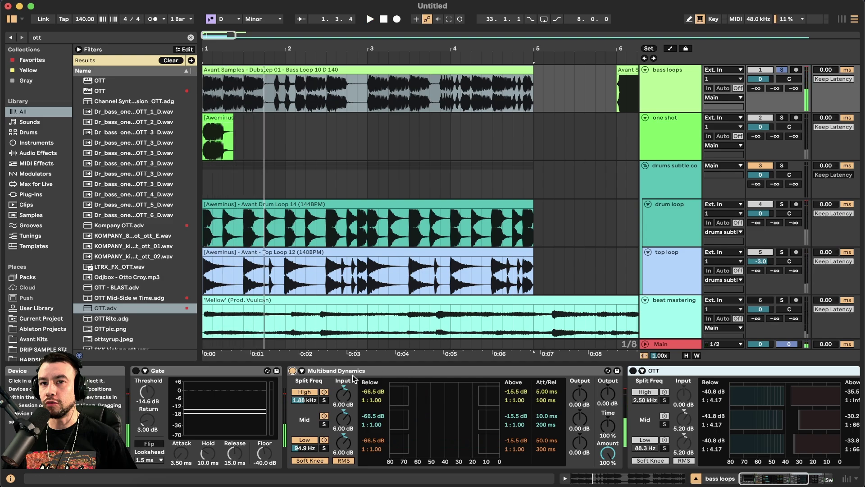
Turn on OTT with Multiband Dynamics bypassed and audition the bass loop, watching OTT's upward and downward compression.
{"action": "scroll", "coordinate": [353, 375], "scroll_direction": "right", "scroll_amount": 5}
{"action": "scroll", "coordinate": [176, 377], "scroll_direction": "left", "scroll_amount": 3}
{"action": "scroll", "coordinate": [217, 374], "scroll_direction": "right", "scroll_amount": 6}
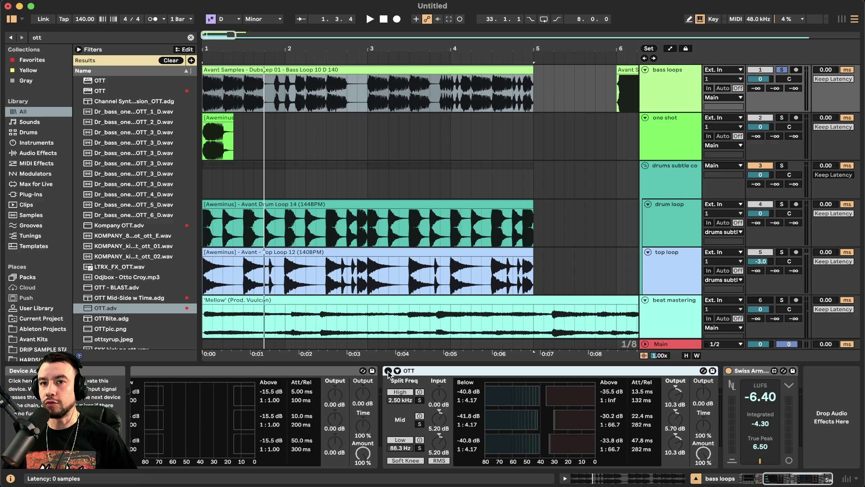
{"action": "left_click", "coordinate": [387, 373]}
{"action": "key", "text": "space"}
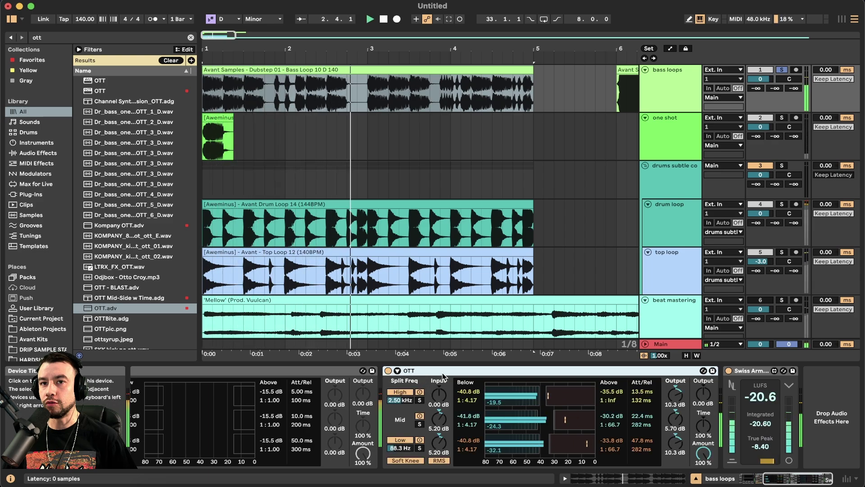
{"action": "key", "text": "space"}
{"action": "scroll", "coordinate": [409, 420], "scroll_direction": "left", "scroll_amount": 5}
{"action": "scroll", "coordinate": [383, 420], "scroll_direction": "right", "scroll_amount": 2}
{"action": "scroll", "coordinate": [383, 420], "scroll_direction": "left", "scroll_amount": 1}
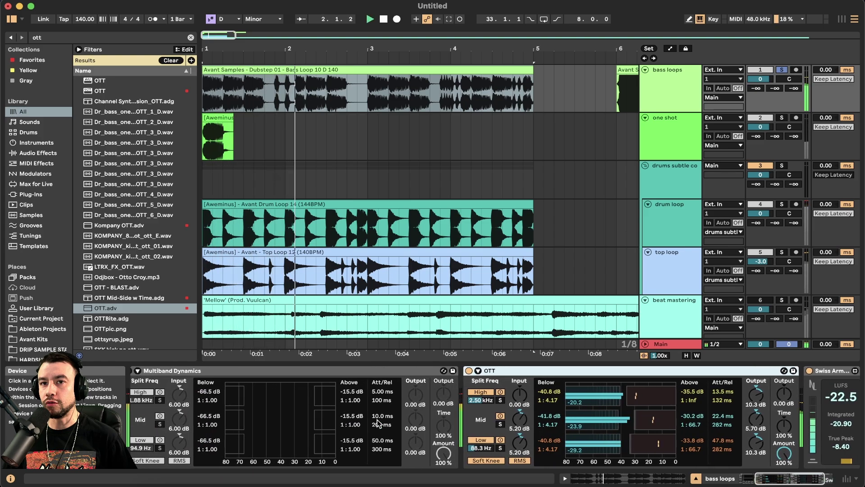
{"action": "key", "text": "space"}
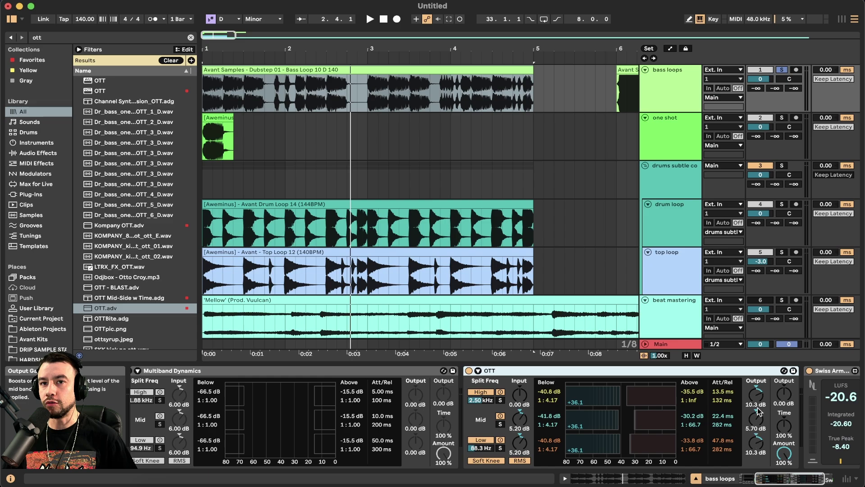
Play the bass loop and raise OTT's global output gain to 11.0 dB.
{"action": "left_click", "coordinate": [785, 397]}
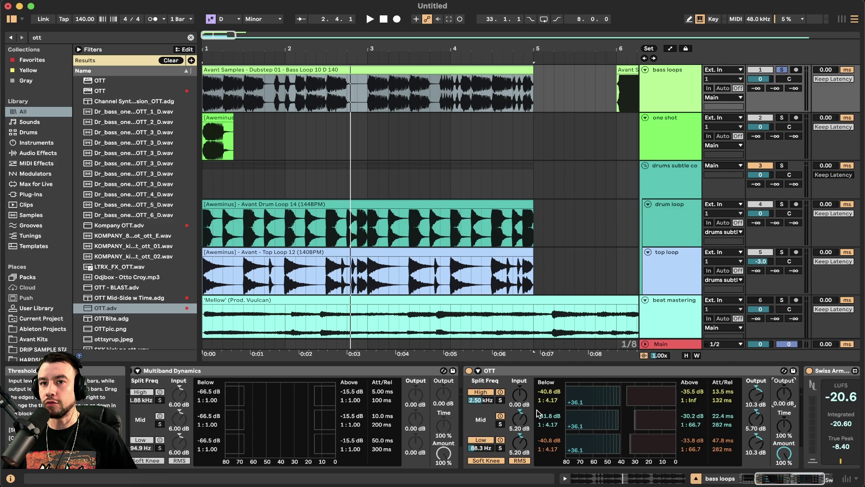
{"action": "key", "text": "space"}
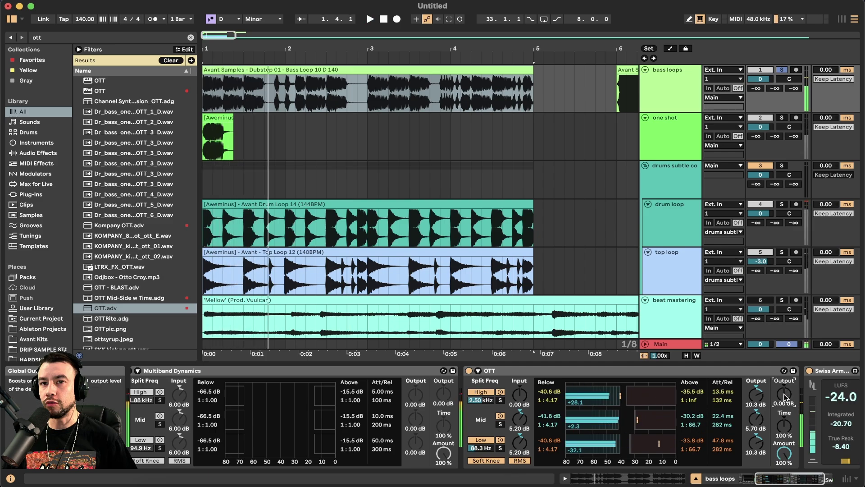
{"action": "key", "text": "space"}
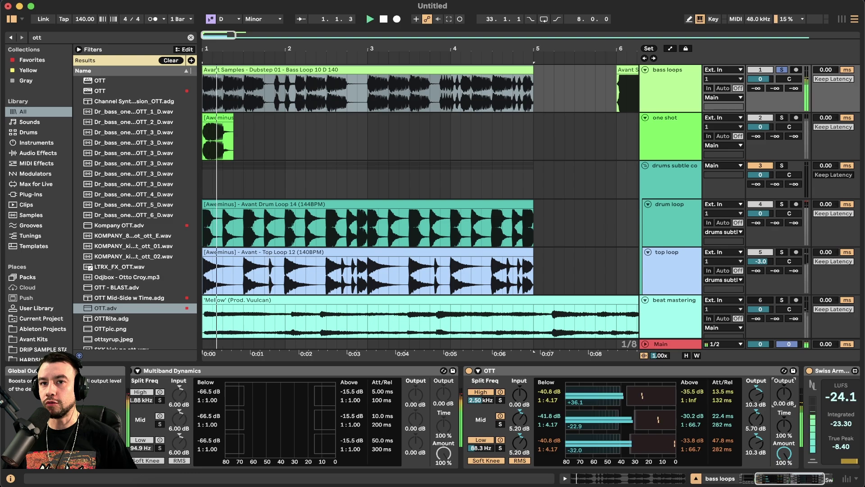
{"action": "left_click_drag", "start_coordinate": [784, 396], "coordinate": [784, 372]}
{"action": "scroll", "coordinate": [746, 416], "scroll_direction": "right", "scroll_amount": 1}
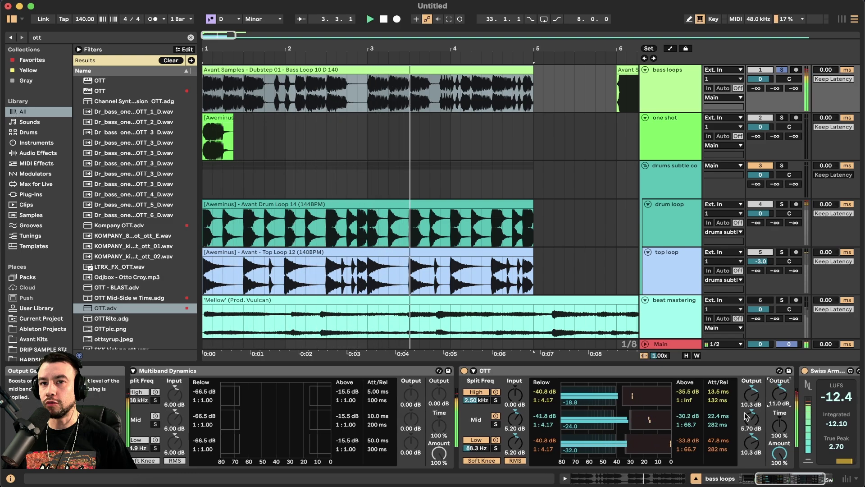
{"action": "key", "text": "space"}
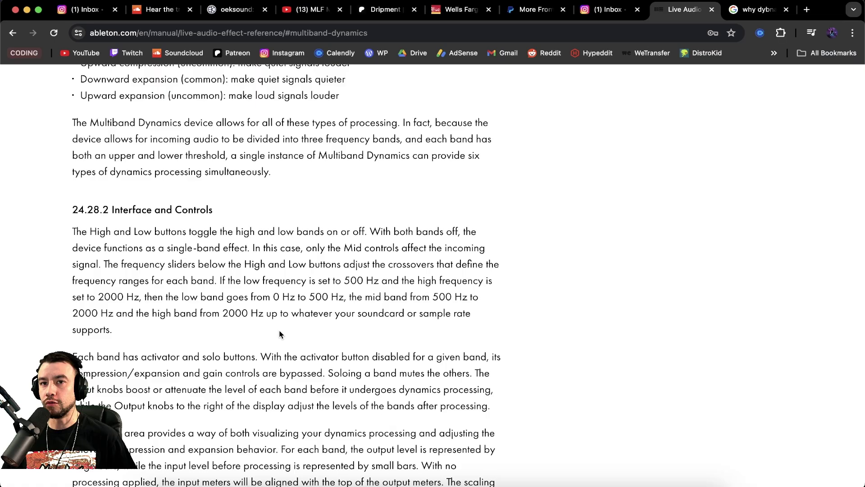
Switch to the Ableton manual in the browser and look through the Dynamics Processing Theory section to its summary list.
{"action": "scroll", "coordinate": [279, 331], "scroll_direction": "up", "scroll_amount": 10}
{"action": "scroll", "coordinate": [279, 331], "scroll_direction": "up", "scroll_amount": 15}
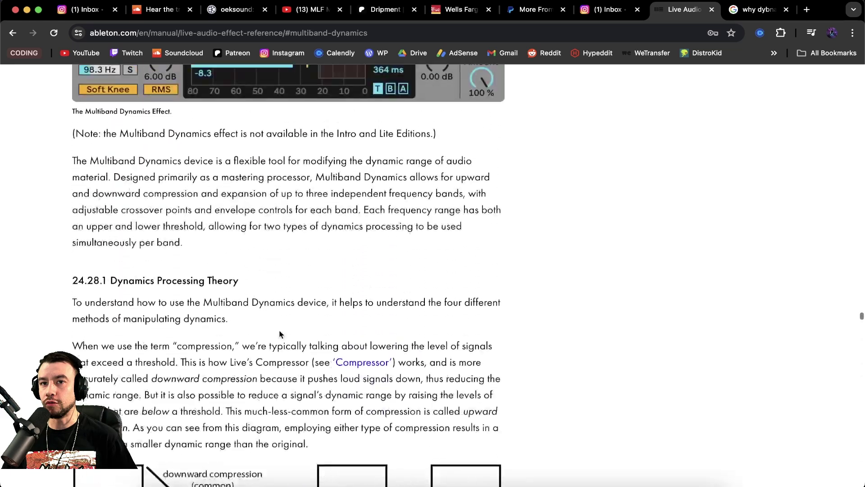
{"action": "scroll", "coordinate": [280, 331], "scroll_direction": "up", "scroll_amount": 8}
{"action": "scroll", "coordinate": [279, 332], "scroll_direction": "down", "scroll_amount": 20}
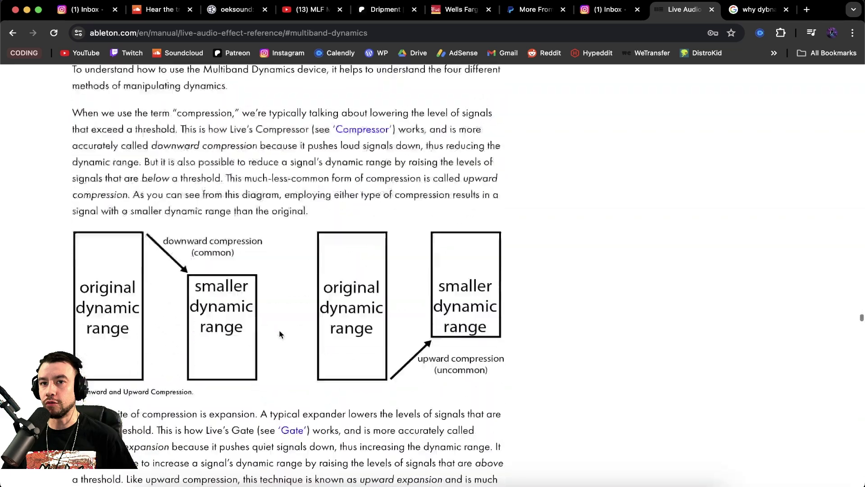
{"action": "scroll", "coordinate": [280, 332], "scroll_direction": "up", "scroll_amount": 3}
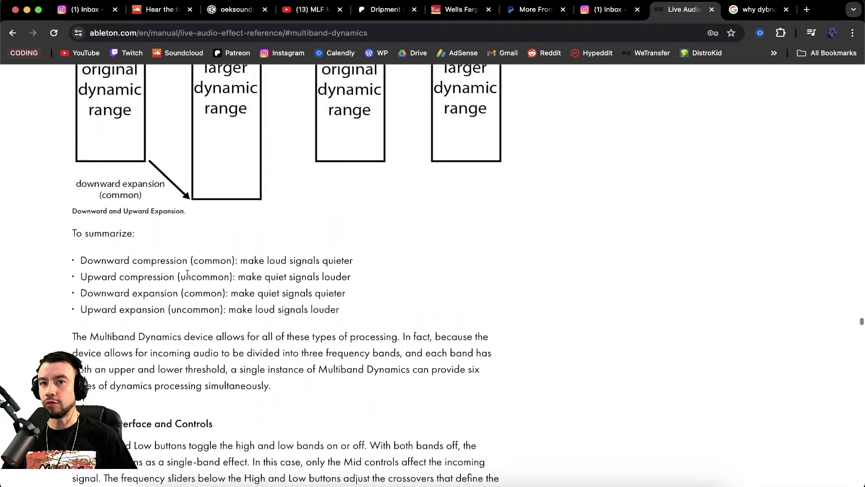
Highlight the manual's four summary points on downward and upward compression and expansion, clearing the selection after reading.
{"action": "left_click_drag", "start_coordinate": [83, 261], "coordinate": [352, 318]}
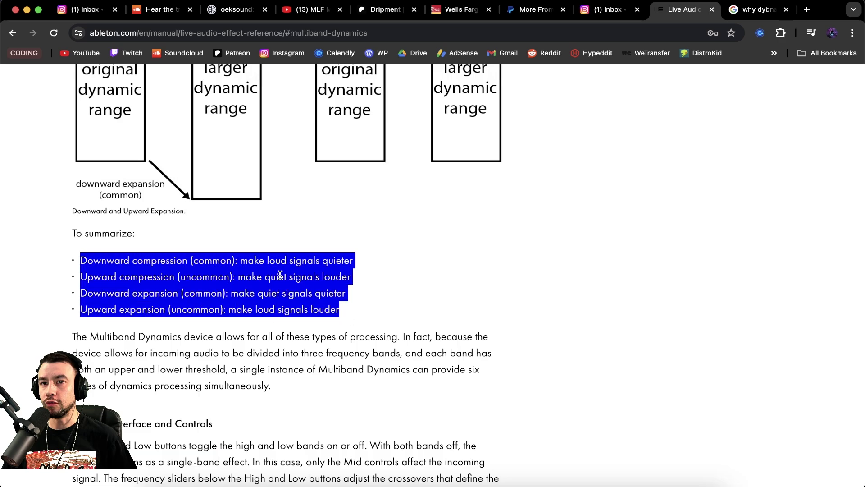
{"action": "left_click", "coordinate": [136, 265]}
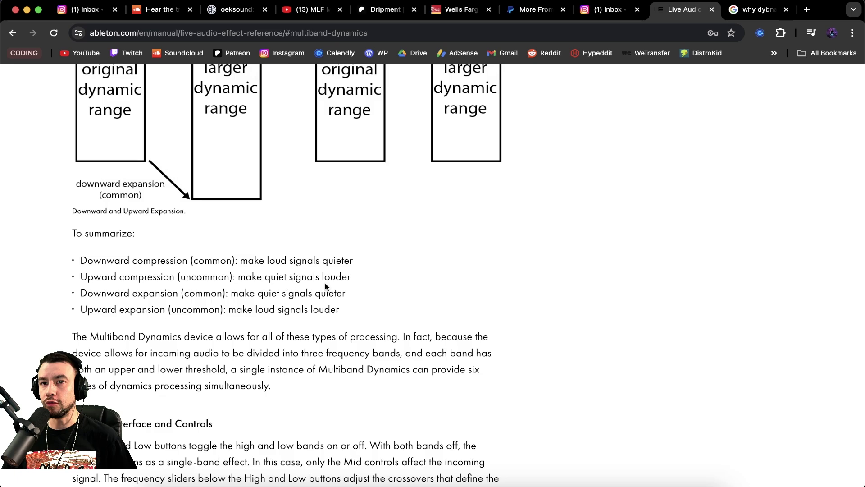
{"action": "left_click_drag", "start_coordinate": [237, 261], "coordinate": [372, 310]}
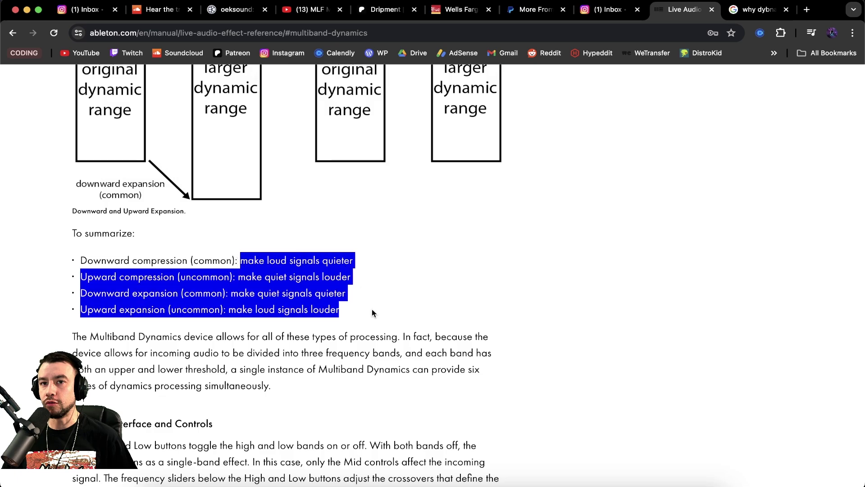
{"action": "left_click", "coordinate": [328, 262]}
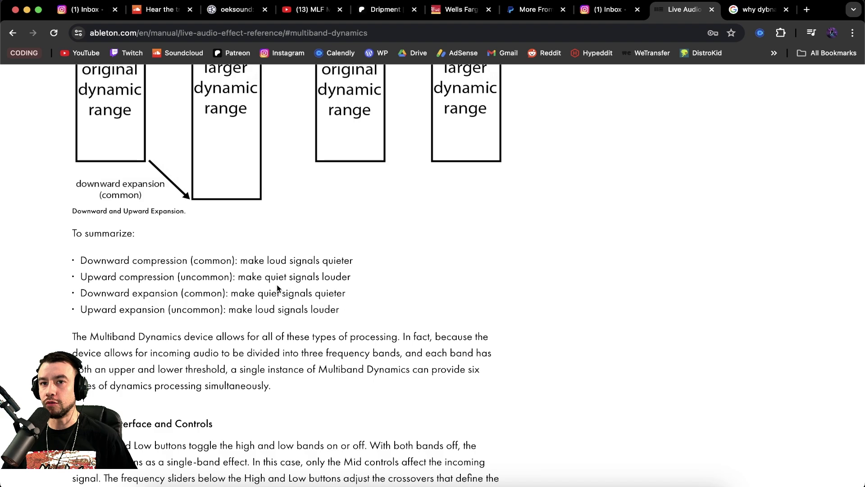
Switch back to Ableton Live and place the insert marker at 3.1.1 on the bass loops track.
{"action": "key", "text": "super+Tab"}
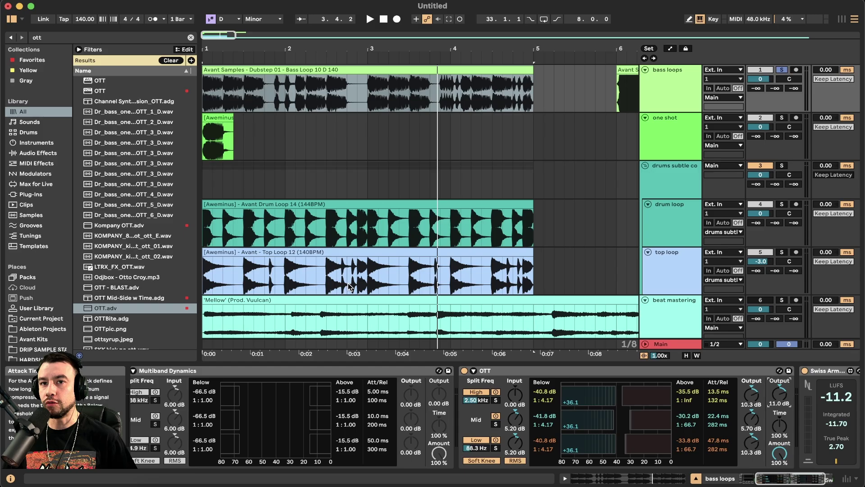
{"action": "scroll", "coordinate": [592, 419], "scroll_direction": "right", "scroll_amount": 2}
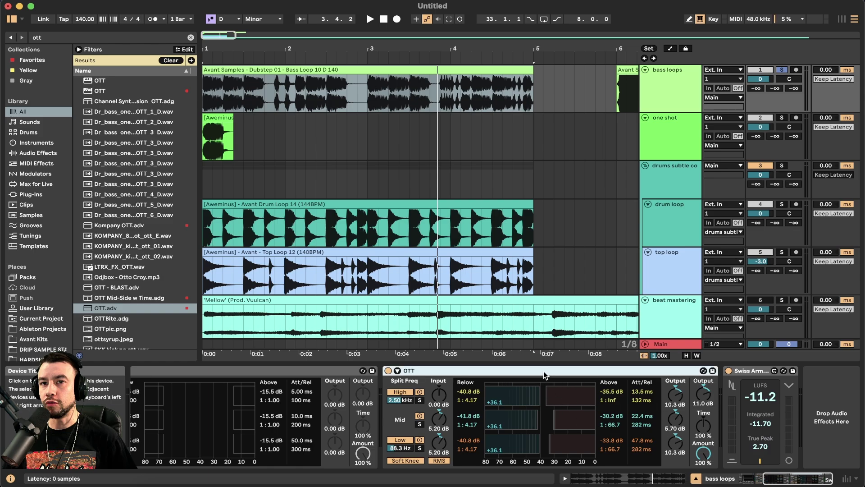
{"action": "scroll", "coordinate": [226, 182], "scroll_direction": "down", "scroll_amount": 3}
{"action": "scroll", "coordinate": [293, 92], "scroll_direction": "up", "scroll_amount": 5}
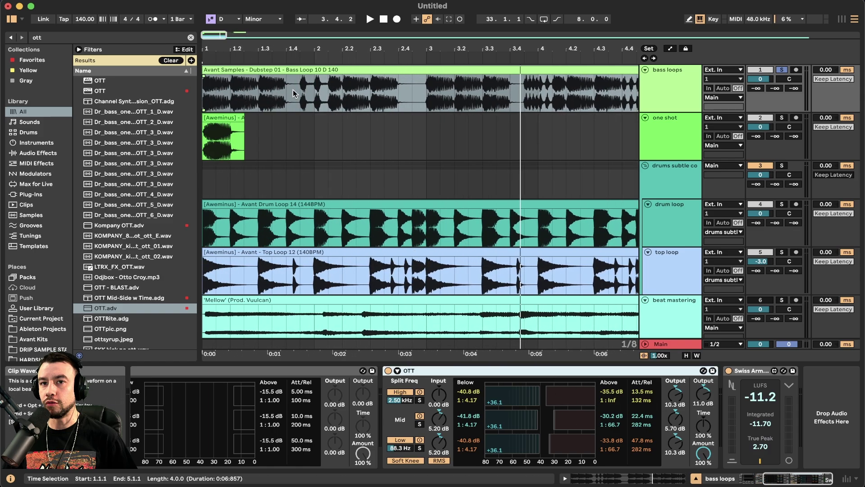
{"action": "scroll", "coordinate": [294, 93], "scroll_direction": "down", "scroll_amount": 2}
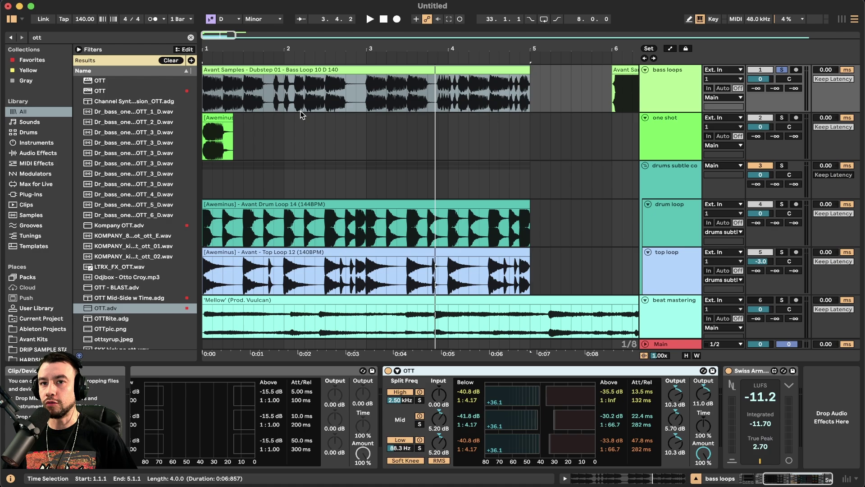
{"action": "scroll", "coordinate": [301, 113], "scroll_direction": "down", "scroll_amount": 2}
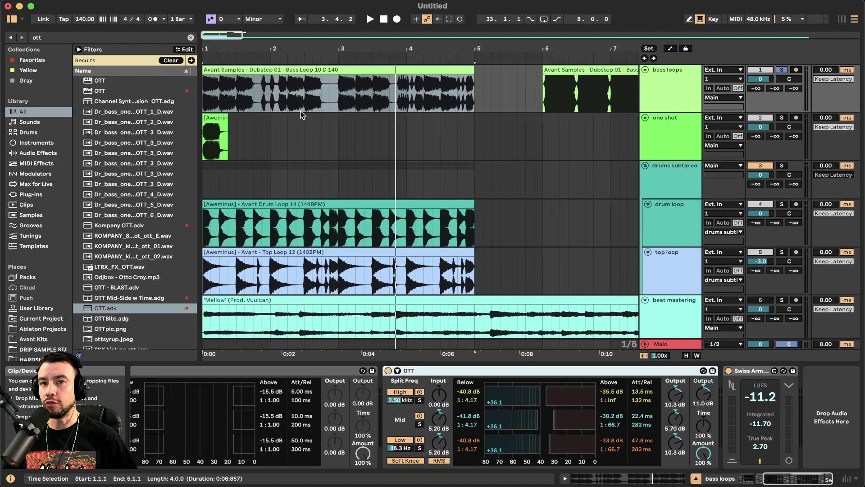
{"action": "left_click", "coordinate": [342, 101]}
{"action": "left_click", "coordinate": [342, 102]}
{"action": "scroll", "coordinate": [340, 93], "scroll_direction": "down", "scroll_amount": 3}
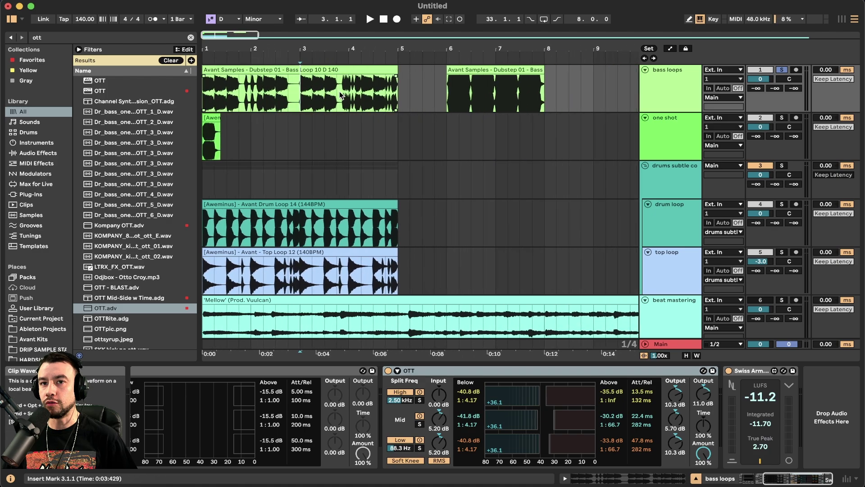
Select the first bass loop clip and insert a new audio track directly below the bass loops track.
{"action": "scroll", "coordinate": [343, 101], "scroll_direction": "up", "scroll_amount": 4}
{"action": "scroll", "coordinate": [342, 101], "scroll_direction": "down", "scroll_amount": 4}
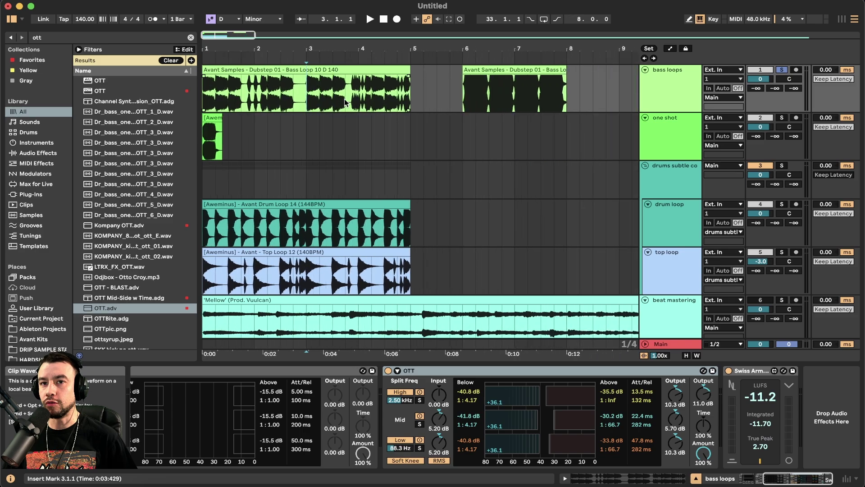
{"action": "scroll", "coordinate": [205, 97], "scroll_direction": "up", "scroll_amount": 2}
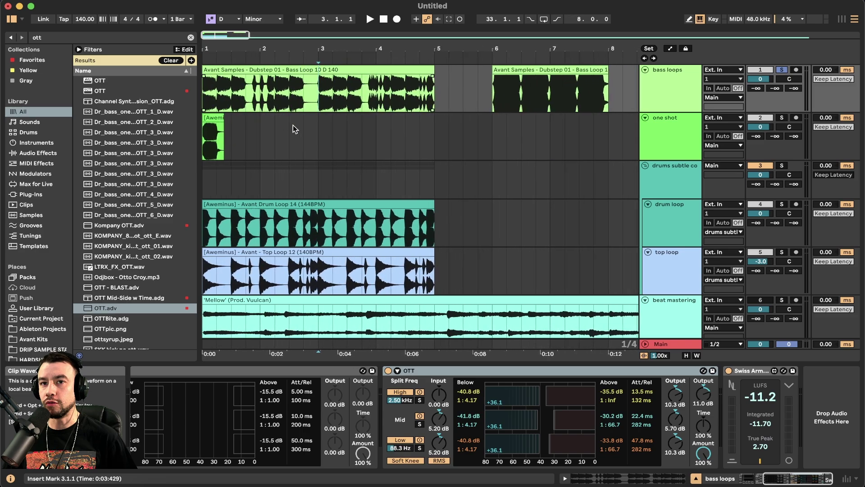
{"action": "left_click", "coordinate": [236, 70]}
{"action": "scroll", "coordinate": [325, 121], "scroll_direction": "up", "scroll_amount": 2}
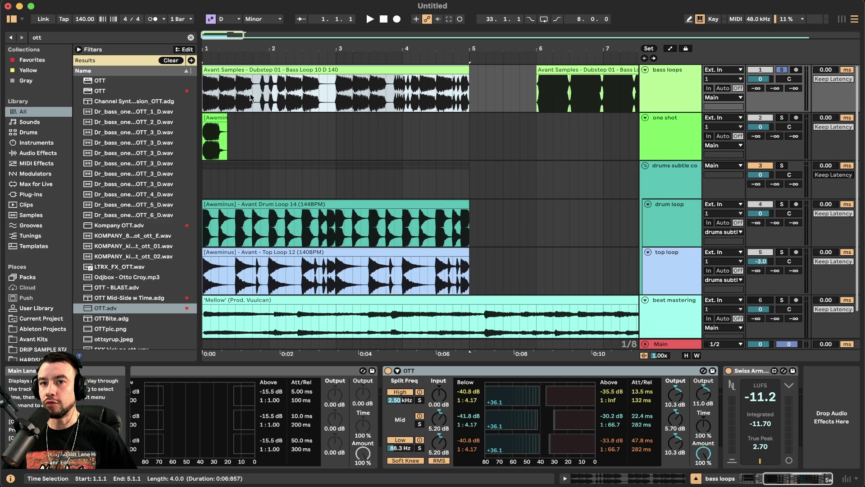
{"action": "left_click", "coordinate": [669, 95]}
{"action": "key", "text": "super+t"}
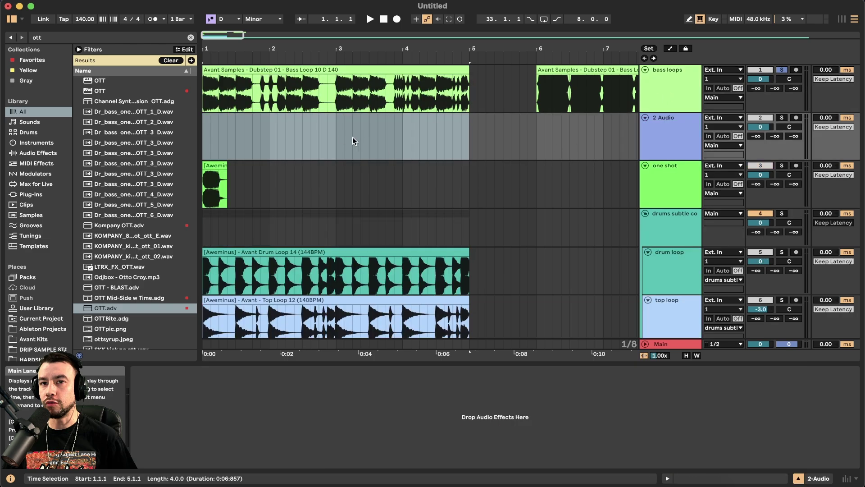
Set the new audio track's input to Resampling and arm it for recording.
{"action": "left_click", "coordinate": [724, 117]}
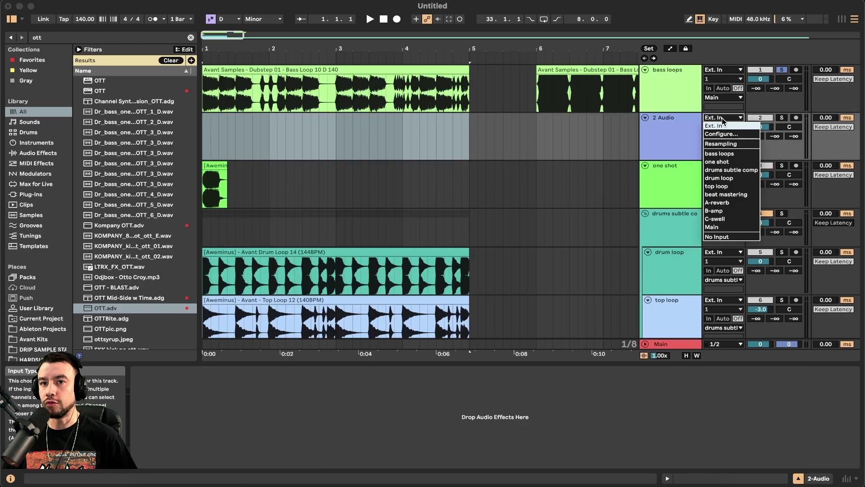
{"action": "left_click", "coordinate": [721, 145]}
{"action": "left_click", "coordinate": [796, 118]}
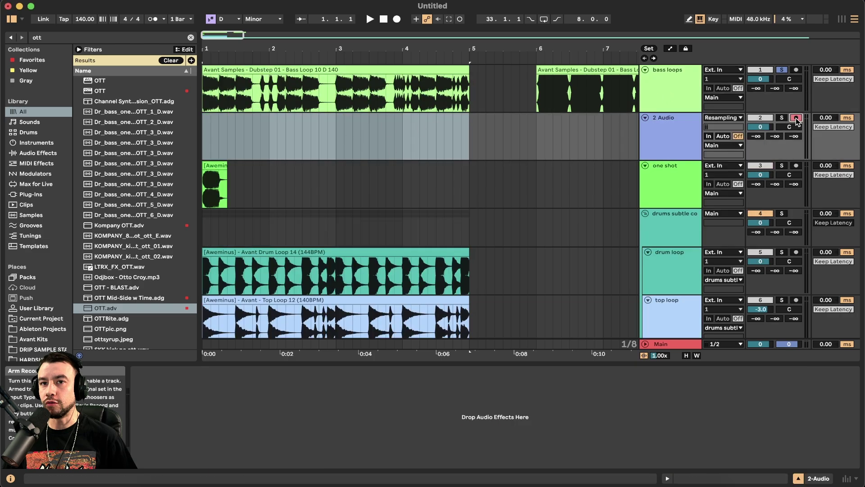
Resample the OTT-processed bass loop onto the new audio track, recording from 1.1.1 until just past bar 5.
{"action": "left_click_drag", "start_coordinate": [469, 106], "coordinate": [203, 106]}
{"action": "scroll", "coordinate": [257, 111], "scroll_direction": "up", "scroll_amount": 5}
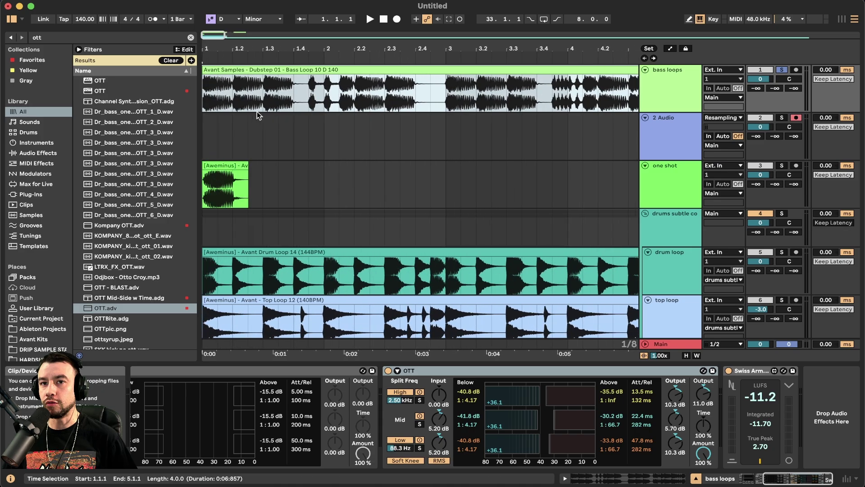
{"action": "scroll", "coordinate": [358, 124], "scroll_direction": "down", "scroll_amount": 4}
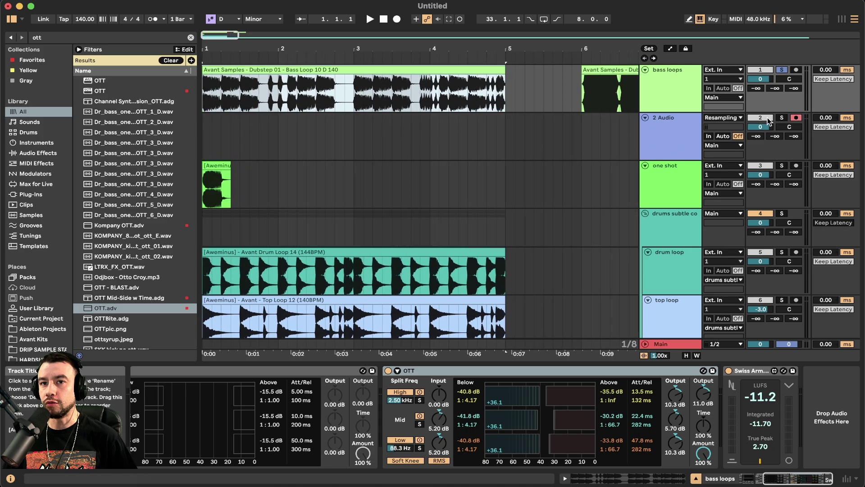
{"action": "key", "text": "space"}
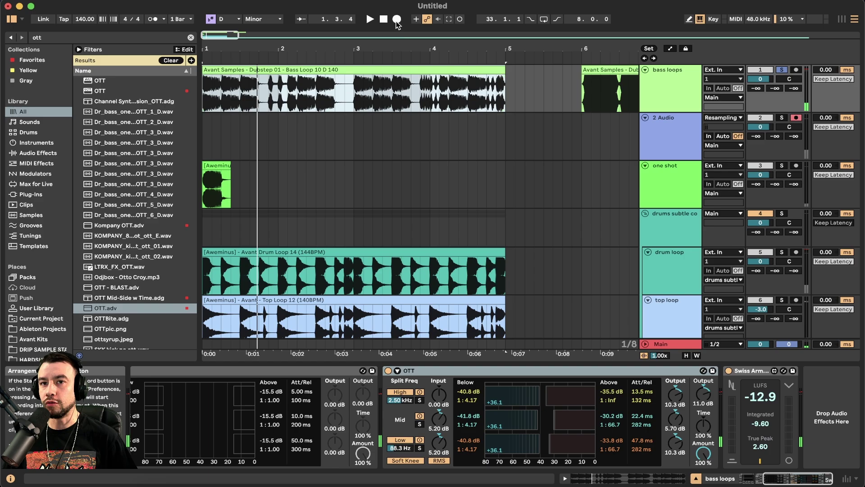
{"action": "key", "text": "F9"}
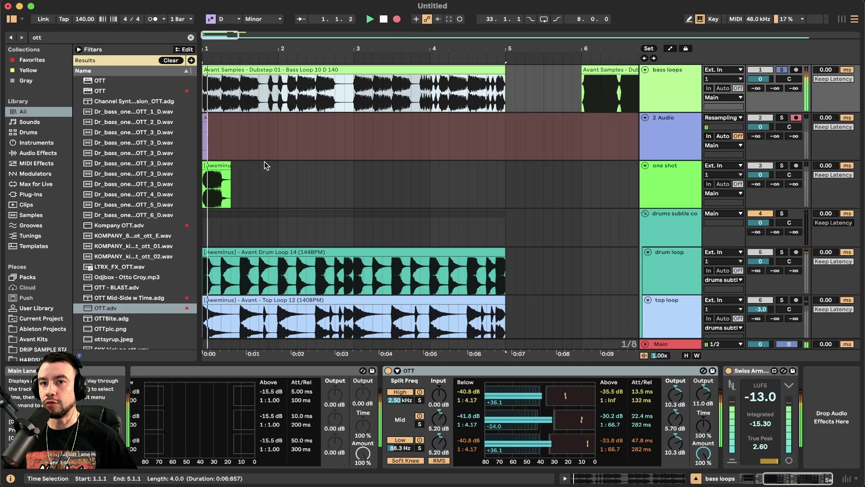
{"action": "scroll", "coordinate": [264, 162], "scroll_direction": "up", "scroll_amount": 3}
{"action": "scroll", "coordinate": [264, 161], "scroll_direction": "down", "scroll_amount": 3}
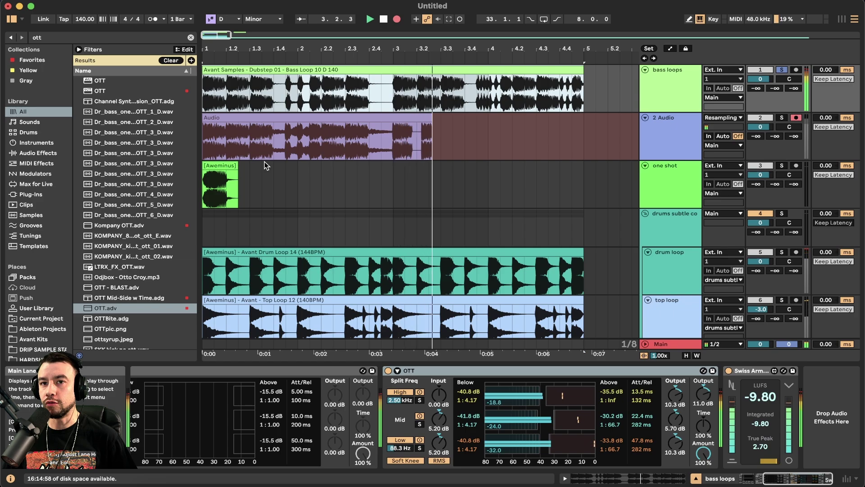
{"action": "scroll", "coordinate": [264, 162], "scroll_direction": "down", "scroll_amount": 2}
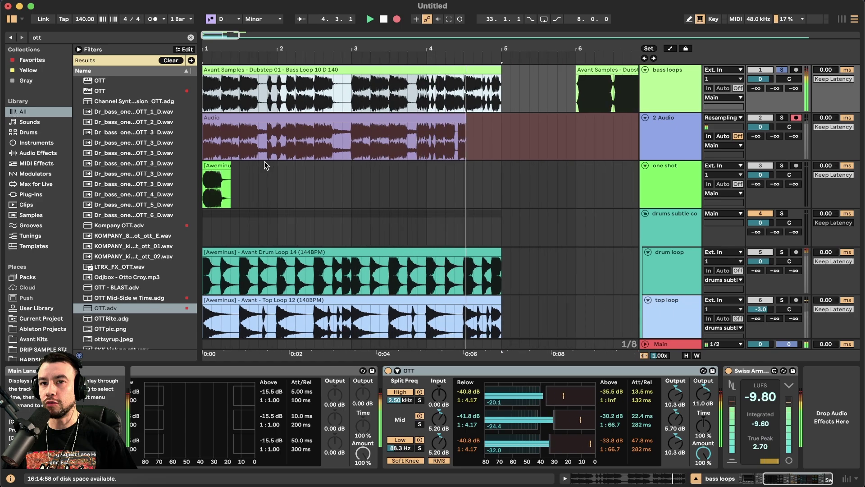
{"action": "key", "text": "space"}
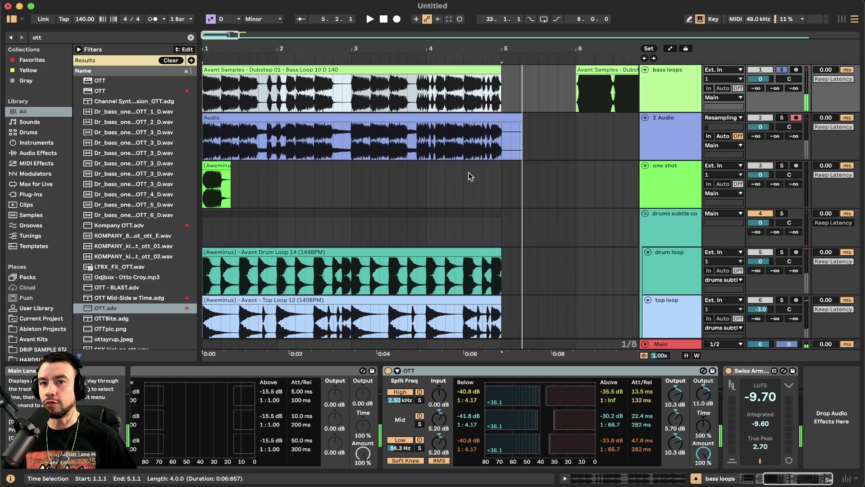
Compare the quiet gap before bar 3 in the resampled and original bass clips, highlighting 2.4.1 to 3.1.1 on the original.
{"action": "scroll", "coordinate": [430, 156], "scroll_direction": "down", "scroll_amount": 4}
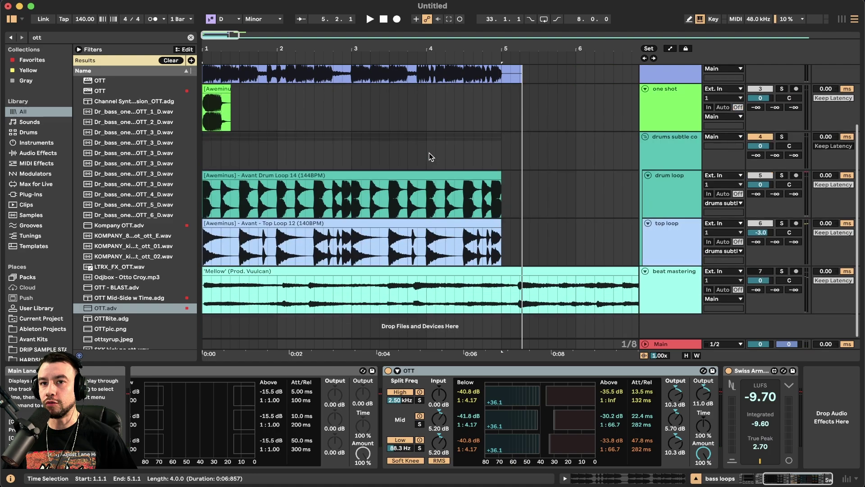
{"action": "scroll", "coordinate": [429, 153], "scroll_direction": "up", "scroll_amount": 4}
{"action": "key", "text": "z"}
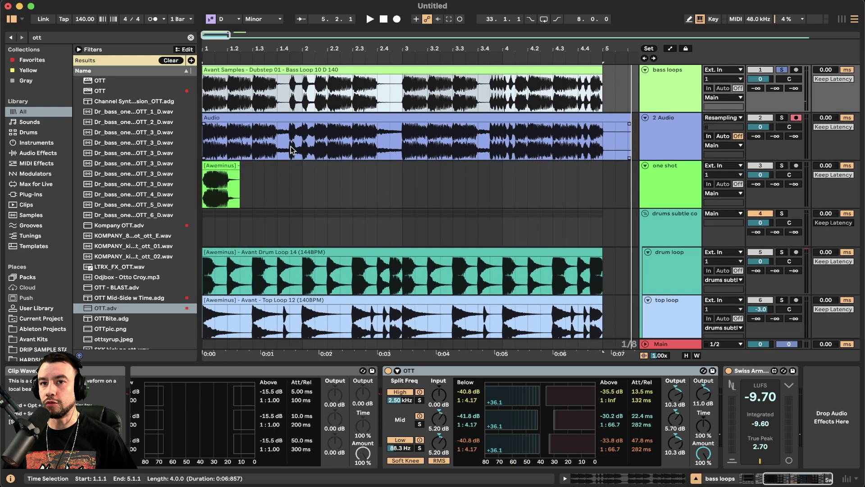
{"action": "scroll", "coordinate": [289, 145], "scroll_direction": "up", "scroll_amount": 2}
{"action": "left_click_drag", "start_coordinate": [465, 146], "coordinate": [435, 146]}
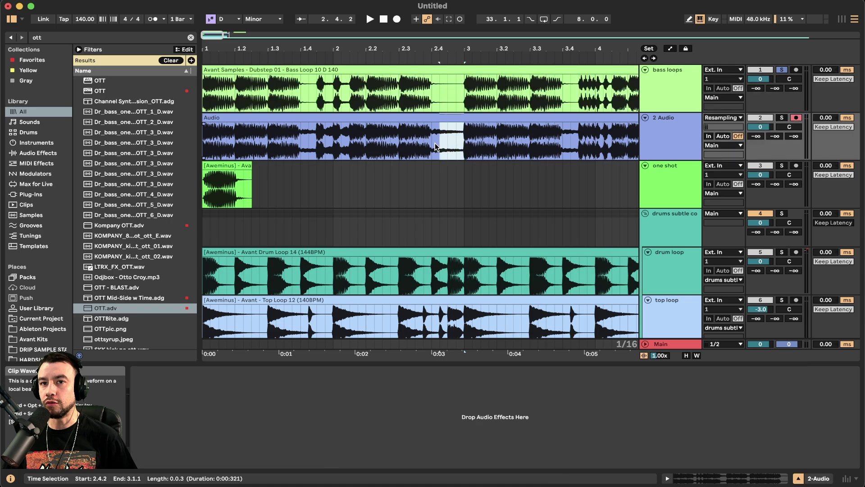
{"action": "key", "text": "Up"}
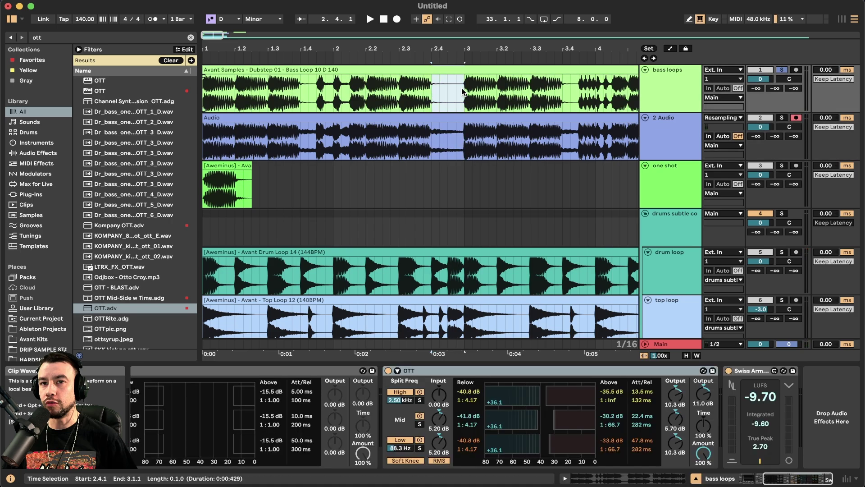
Play the original bass loop from 2.2.4 and bypass OTT.
{"action": "left_click", "coordinate": [395, 97]}
{"action": "key", "text": "space"}
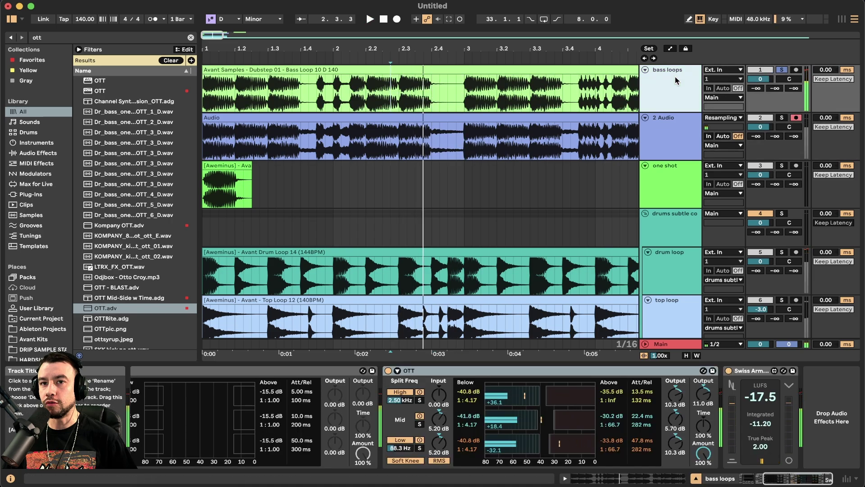
{"action": "left_click", "coordinate": [388, 371]}
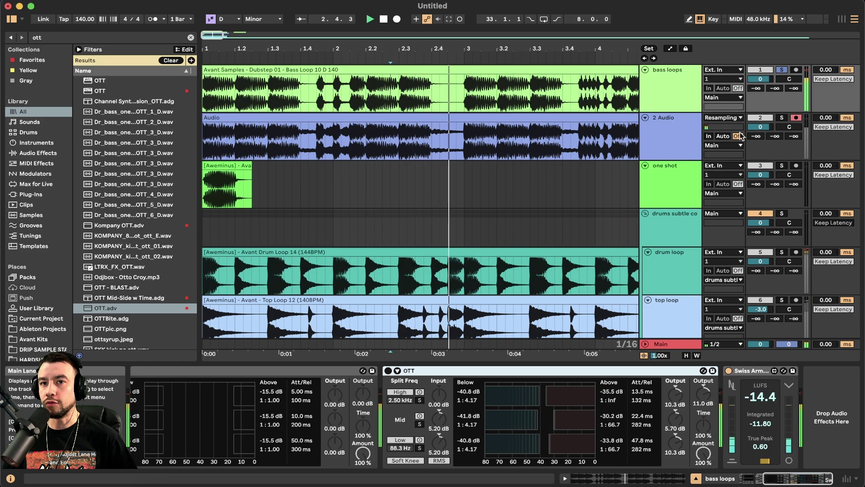
Compare the resampled audio with the original bass loop around 2.3.1 by alternating solo, leaving the resampled track soloed.
{"action": "left_click", "coordinate": [782, 118]}
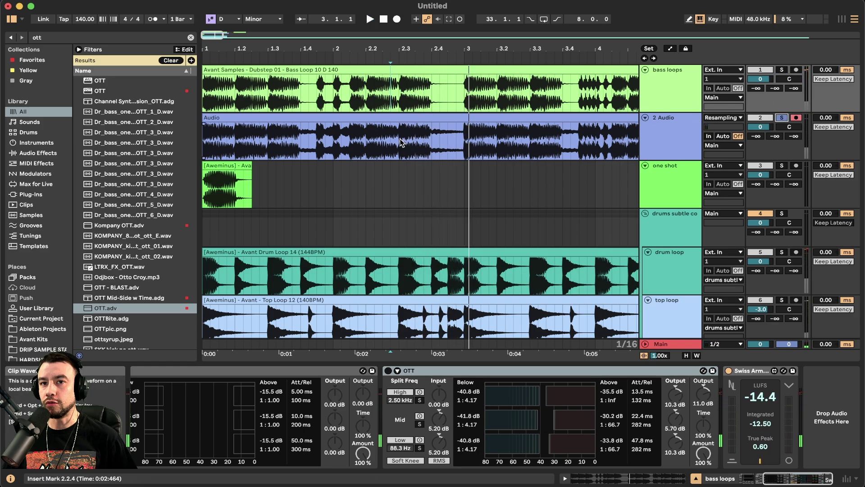
{"action": "left_click", "coordinate": [402, 141]}
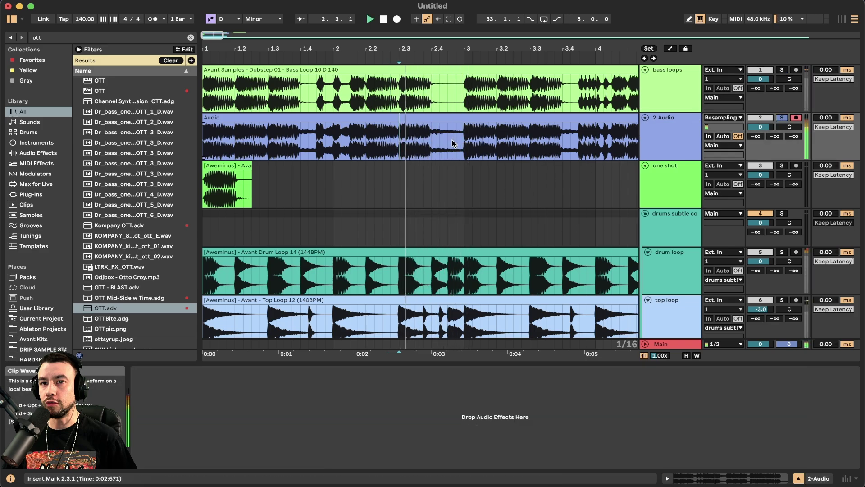
{"action": "key", "text": "space"}
{"action": "left_click", "coordinate": [783, 69]}
{"action": "key", "text": "space"}
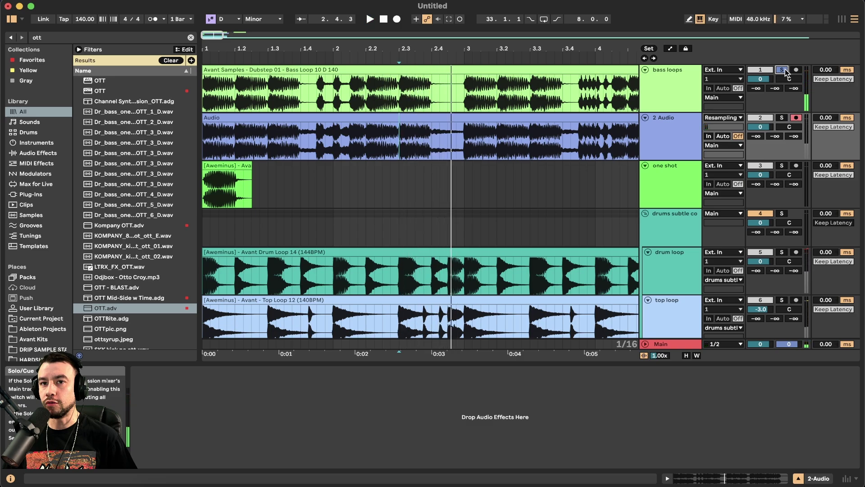
{"action": "left_click", "coordinate": [782, 117]}
Highlight 2.4.1 to 3.1.1 on the resampled clip and examine its waveform against the original bass loop.
{"action": "key", "text": "minus"}
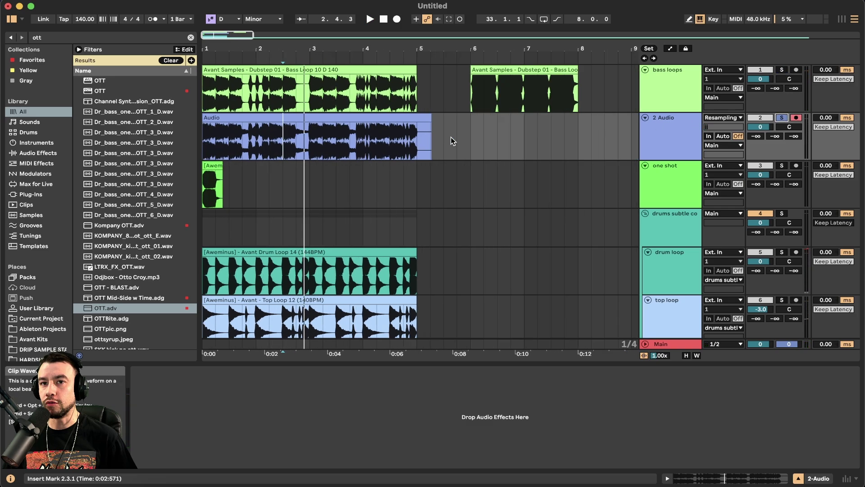
{"action": "scroll", "coordinate": [303, 149], "scroll_direction": "up", "scroll_amount": 2}
{"action": "scroll", "coordinate": [315, 145], "scroll_direction": "left", "scroll_amount": 2}
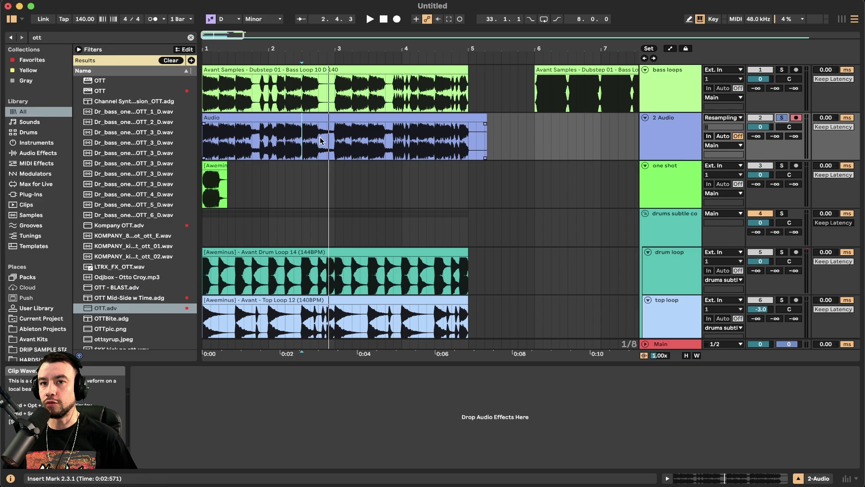
{"action": "scroll", "coordinate": [322, 136], "scroll_direction": "up", "scroll_amount": 10}
{"action": "left_click_drag", "start_coordinate": [277, 134], "coordinate": [379, 136]}
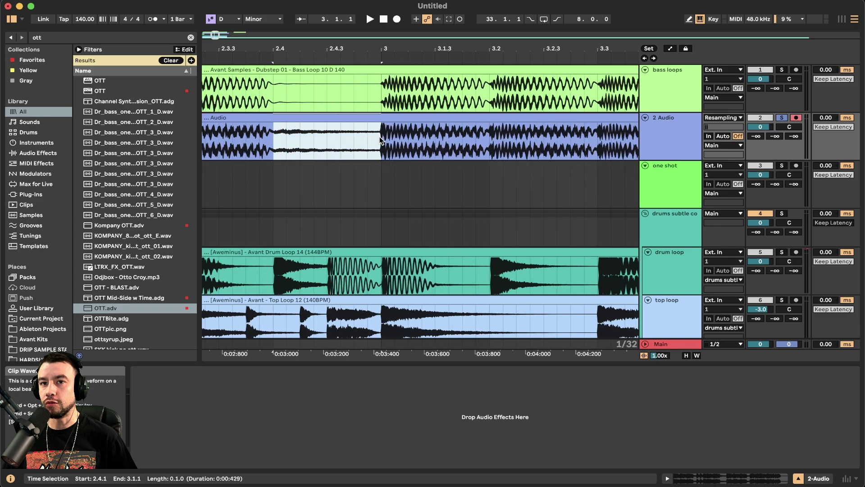
{"action": "scroll", "coordinate": [379, 137], "scroll_direction": "down", "scroll_amount": 2}
{"action": "scroll", "coordinate": [379, 136], "scroll_direction": "down", "scroll_amount": 4}
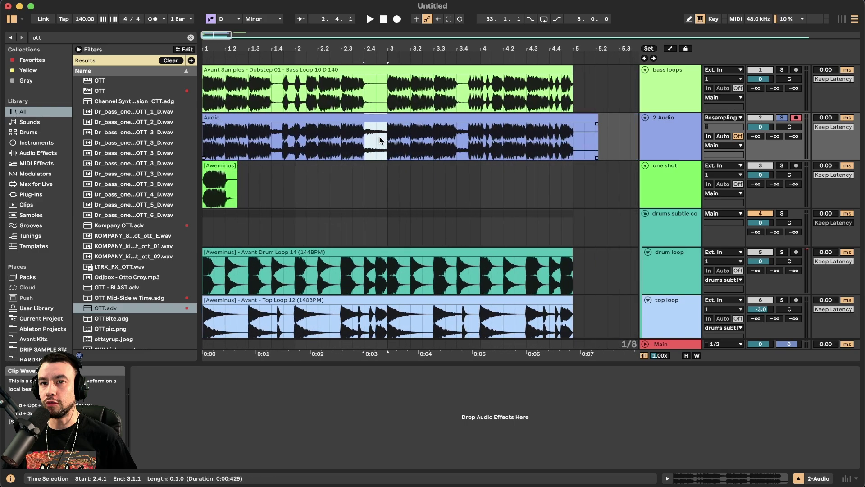
{"action": "scroll", "coordinate": [361, 137], "scroll_direction": "up", "scroll_amount": 2}
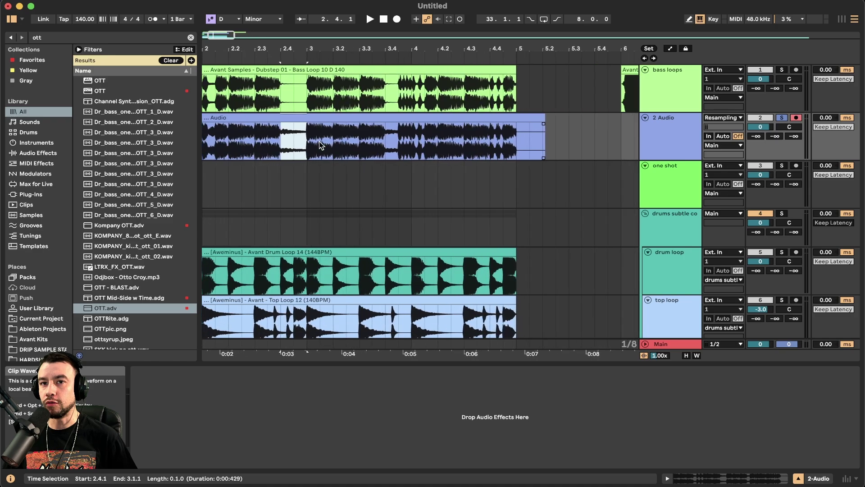
{"action": "scroll", "coordinate": [275, 140], "scroll_direction": "up", "scroll_amount": 3}
{"action": "scroll", "coordinate": [275, 140], "scroll_direction": "down", "scroll_amount": 1}
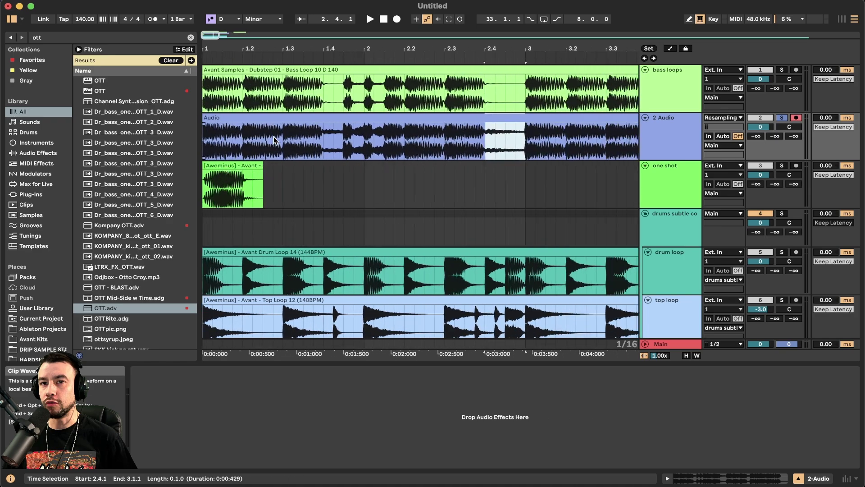
Highlight 1.4.1 to 1.4.3 on the resampled clip and compare that gap with the original waveform.
{"action": "left_click_drag", "start_coordinate": [305, 144], "coordinate": [318, 145]}
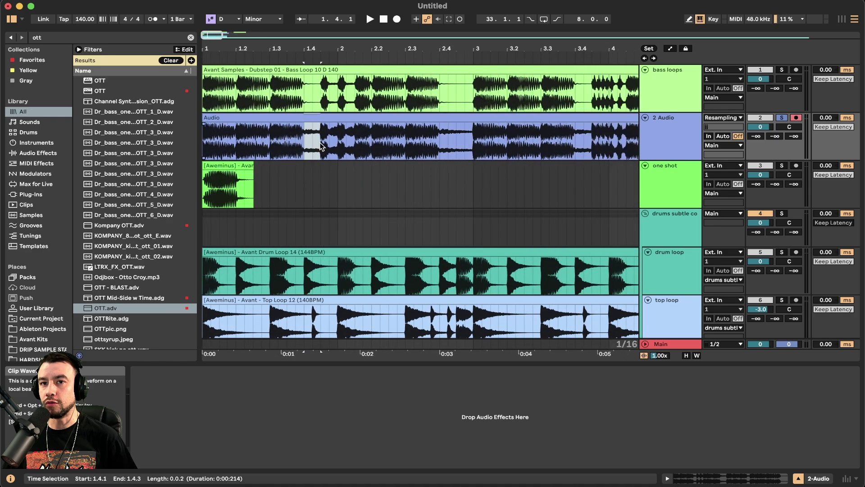
{"action": "scroll", "coordinate": [321, 145], "scroll_direction": "down", "scroll_amount": 2}
{"action": "scroll", "coordinate": [360, 148], "scroll_direction": "up", "scroll_amount": 2}
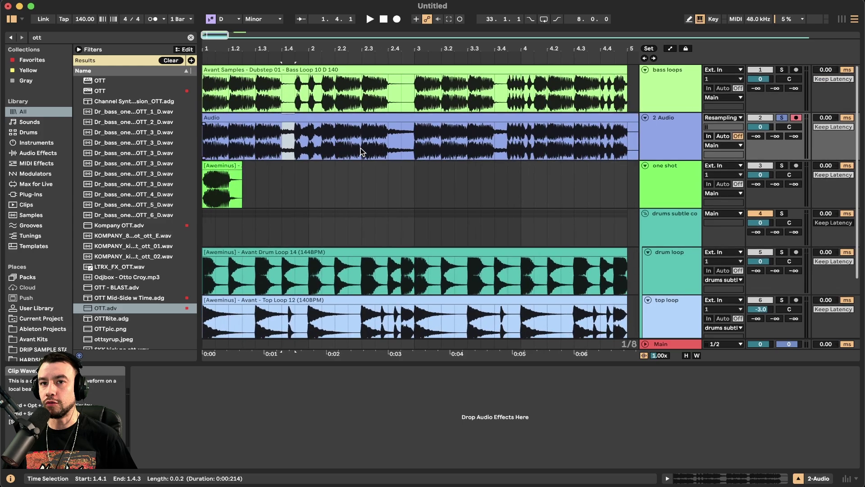
{"action": "scroll", "coordinate": [361, 148], "scroll_direction": "down", "scroll_amount": 2}
{"action": "scroll", "coordinate": [252, 147], "scroll_direction": "up", "scroll_amount": 3}
{"action": "scroll", "coordinate": [250, 147], "scroll_direction": "down", "scroll_amount": 1}
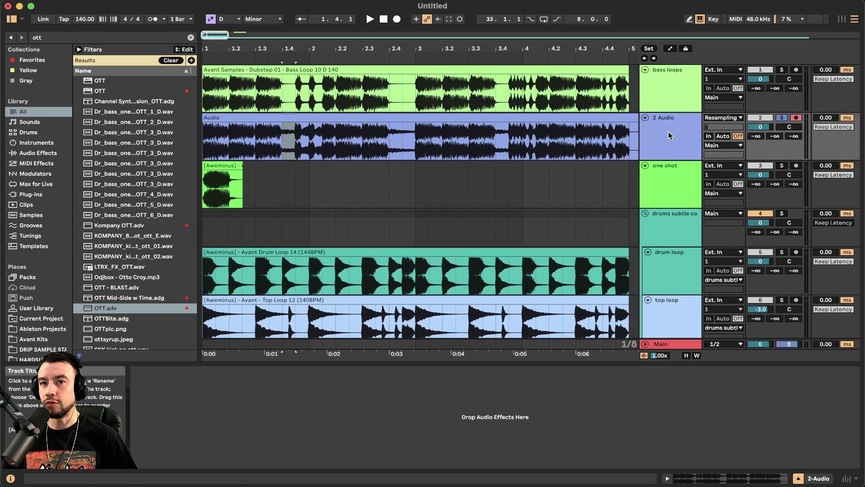
Show the bass loops track's device chain and select its Multiband Dynamics device next to OTT.
{"action": "left_click", "coordinate": [667, 98]}
{"action": "left_click", "coordinate": [433, 374]}
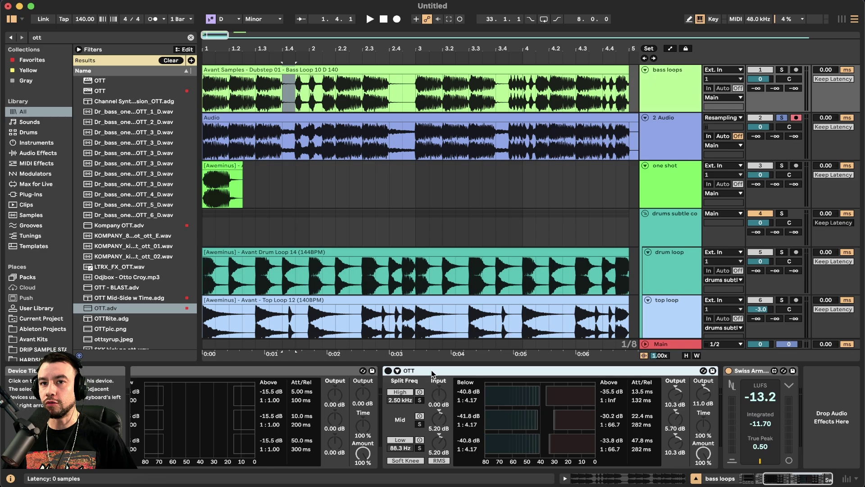
{"action": "left_click", "coordinate": [324, 371]}
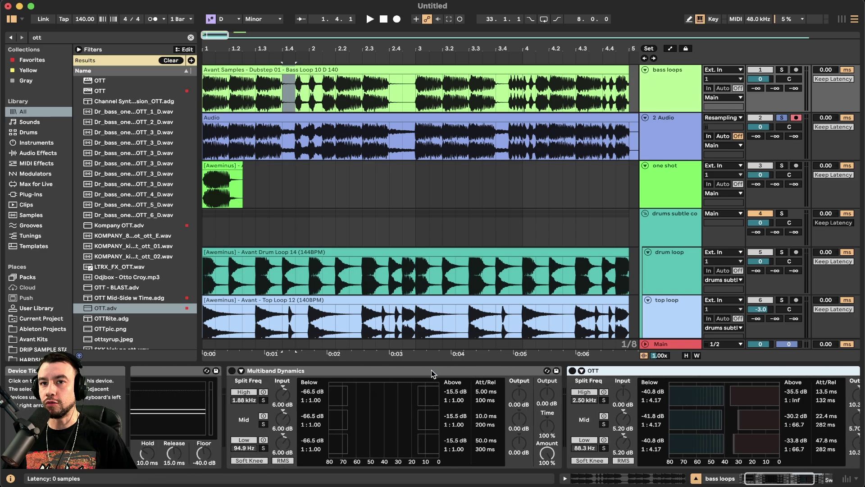
{"action": "scroll", "coordinate": [251, 372], "scroll_direction": "right", "scroll_amount": 5}
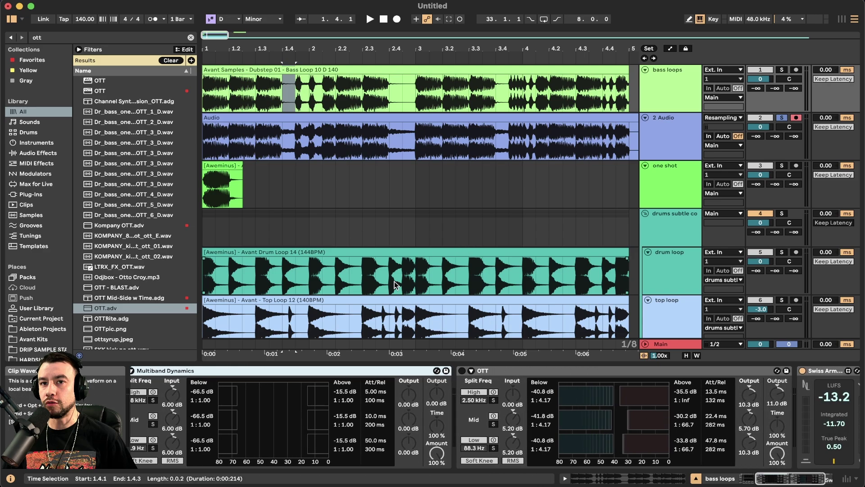
{"action": "scroll", "coordinate": [341, 207], "scroll_direction": "down", "scroll_amount": 2}
{"action": "scroll", "coordinate": [340, 205], "scroll_direction": "down", "scroll_amount": 3}
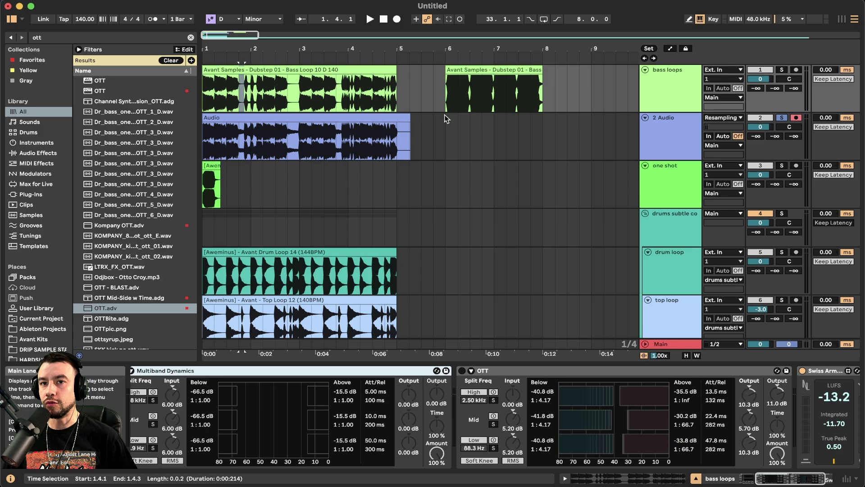
Select the Bass Loop 11 clip at bar 6 and solo the bass loops track instead of the resampled track.
{"action": "key", "text": "plus"}
{"action": "key", "text": "plus"}
{"action": "scroll", "coordinate": [551, 76], "scroll_direction": "right", "scroll_amount": 3}
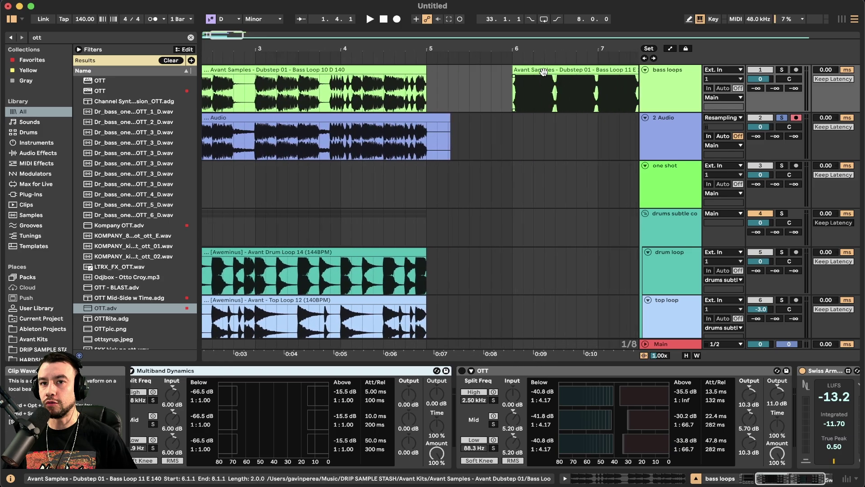
{"action": "left_click", "coordinate": [547, 70]}
{"action": "left_click", "coordinate": [782, 70]}
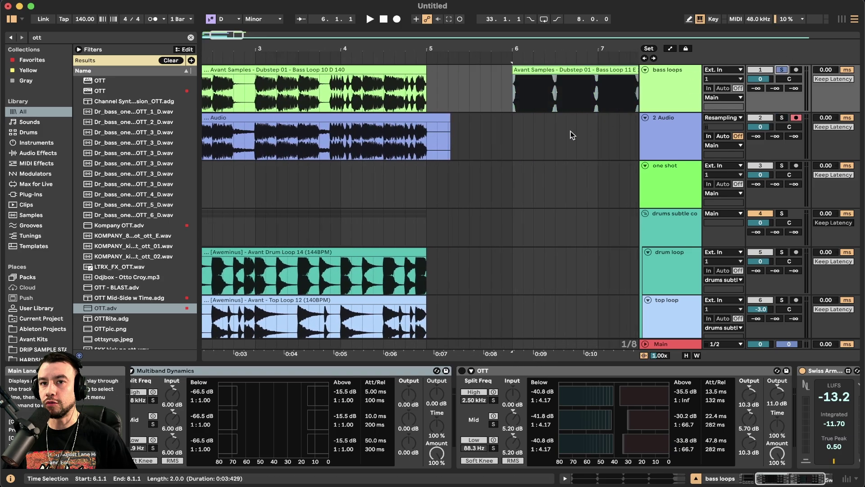
Highlight 6.1.1 to 6.3.1 on the Bass Loop 11 clip and examine its waveform.
{"action": "scroll", "coordinate": [560, 109], "scroll_direction": "up", "scroll_amount": 5}
{"action": "left_click_drag", "start_coordinate": [414, 91], "coordinate": [497, 90]}
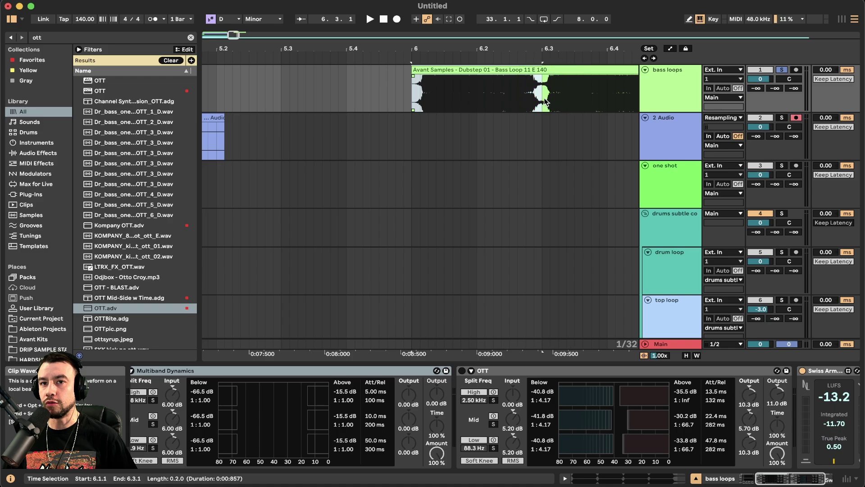
{"action": "scroll", "coordinate": [546, 97], "scroll_direction": "down", "scroll_amount": 5}
{"action": "scroll", "coordinate": [550, 96], "scroll_direction": "right", "scroll_amount": 3}
{"action": "scroll", "coordinate": [477, 94], "scroll_direction": "up", "scroll_amount": 5}
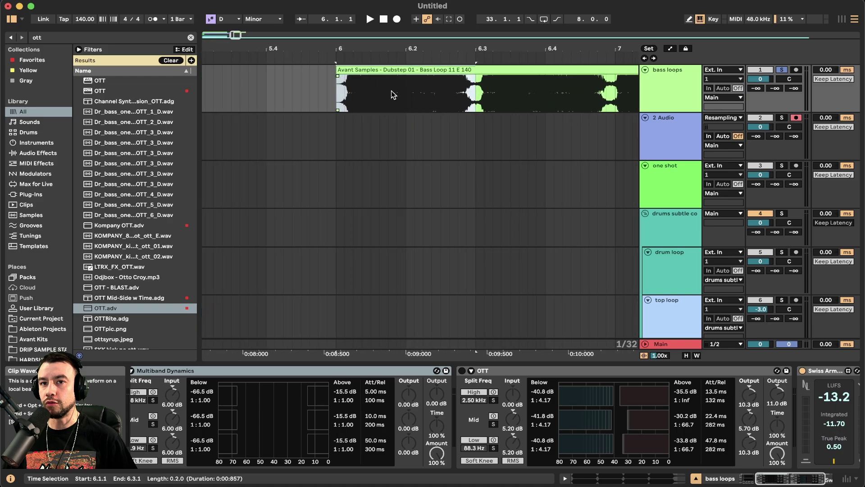
Highlight 3.1.1 to 3.2.1 and the gap from 2.4.1 to 3.1.1 on the Bass Loop 10 clip to compare their levels.
{"action": "scroll", "coordinate": [486, 88], "scroll_direction": "down", "scroll_amount": 5}
{"action": "scroll", "coordinate": [353, 101], "scroll_direction": "up", "scroll_amount": 4}
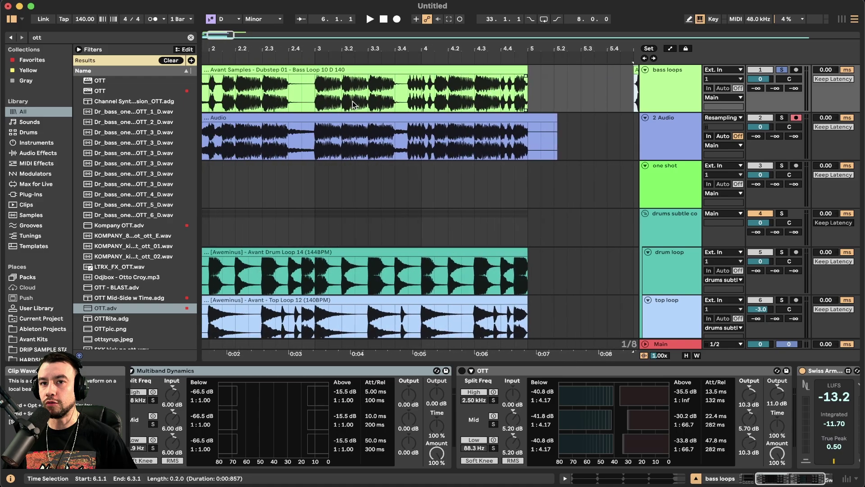
{"action": "left_click_drag", "start_coordinate": [274, 79], "coordinate": [337, 84]}
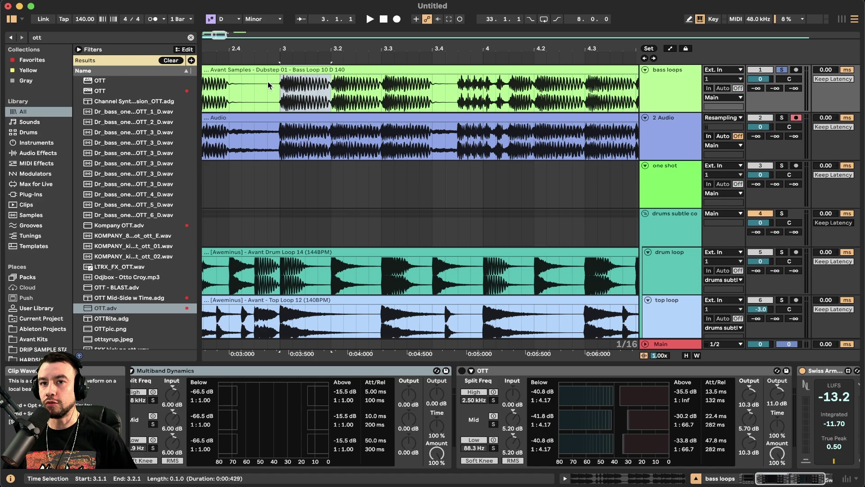
{"action": "left_click_drag", "start_coordinate": [227, 88], "coordinate": [272, 88]}
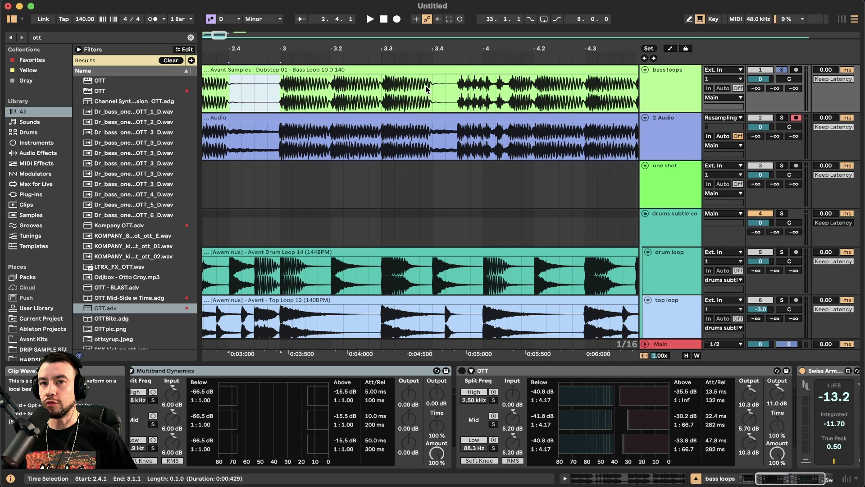
Highlight 3.3.1 to 3.4.1 on the Bass Loop 10 clip and mark the start of the following gap near 3.4.1.
{"action": "mouse_move", "coordinate": [384, 88]}
{"action": "left_mouse_down"}
{"action": "mouse_move", "coordinate": [395, 88]}
{"action": "mouse_move", "coordinate": [379, 85]}
{"action": "left_mouse_up"}
{"action": "scroll", "coordinate": [404, 86], "scroll_direction": "up", "scroll_amount": 5}
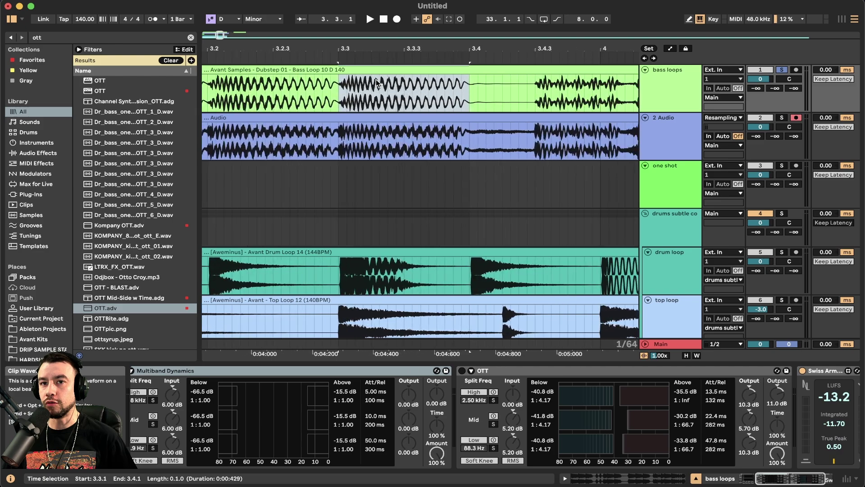
{"action": "left_click", "coordinate": [477, 90]}
{"action": "scroll", "coordinate": [295, 91], "scroll_direction": "down", "scroll_amount": 5}
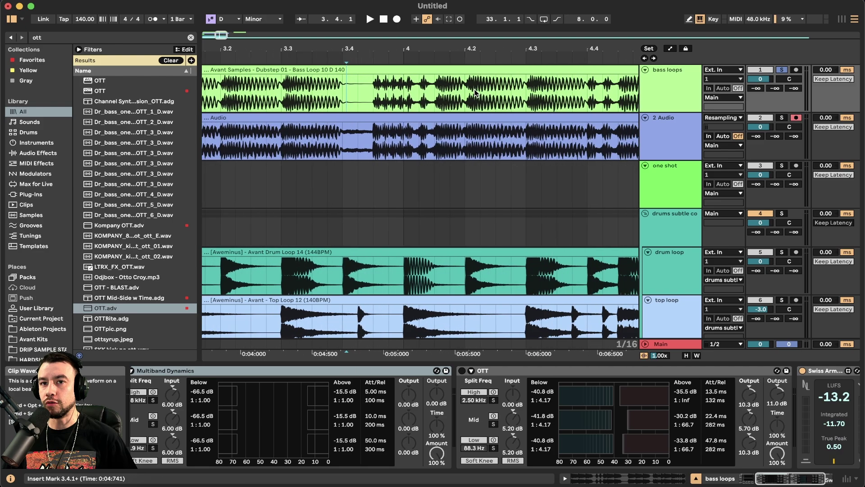
Highlight about 80 ms from 3.4.3 on the Bass Loop 10 clip to examine the onset after the gap.
{"action": "scroll", "coordinate": [325, 99], "scroll_direction": "up", "scroll_amount": 4}
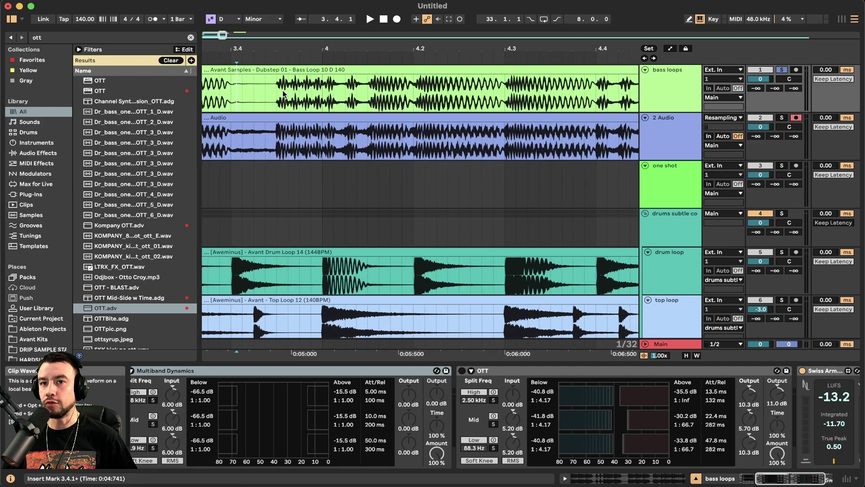
{"action": "scroll", "coordinate": [283, 93], "scroll_direction": "up", "scroll_amount": 3}
{"action": "left_click_drag", "start_coordinate": [268, 88], "coordinate": [290, 87]}
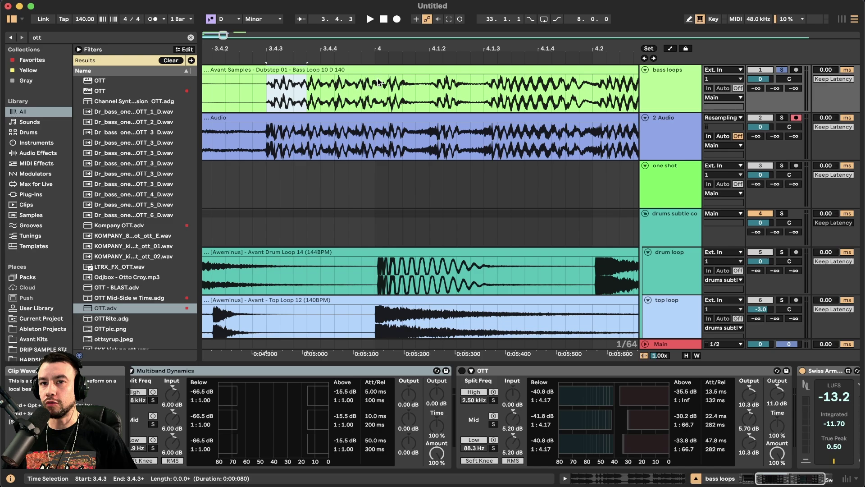
Compare the waveform shapes of the Bass Loop 10 clip and the Bass Loop 11 clip on the bass loops track.
{"action": "scroll", "coordinate": [414, 93], "scroll_direction": "down", "scroll_amount": 2}
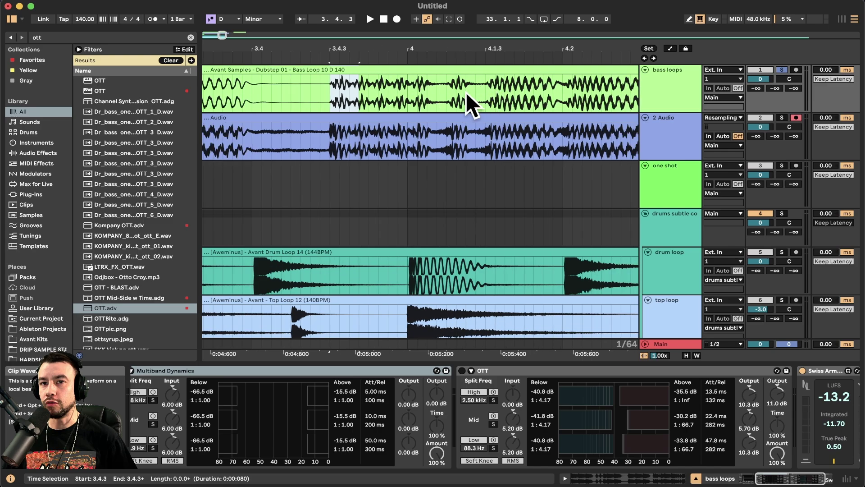
{"action": "scroll", "coordinate": [450, 90], "scroll_direction": "down", "scroll_amount": 8}
{"action": "scroll", "coordinate": [336, 92], "scroll_direction": "right", "scroll_amount": 10}
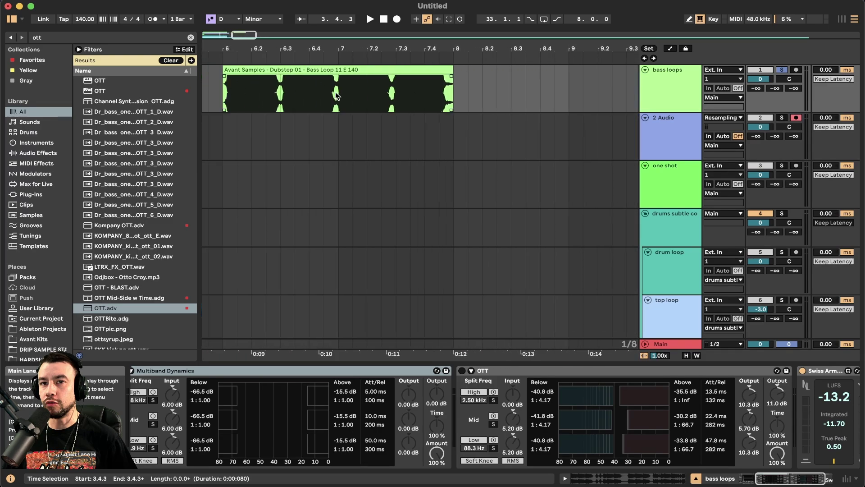
{"action": "scroll", "coordinate": [335, 92], "scroll_direction": "up", "scroll_amount": 8}
{"action": "scroll", "coordinate": [366, 86], "scroll_direction": "left", "scroll_amount": 5}
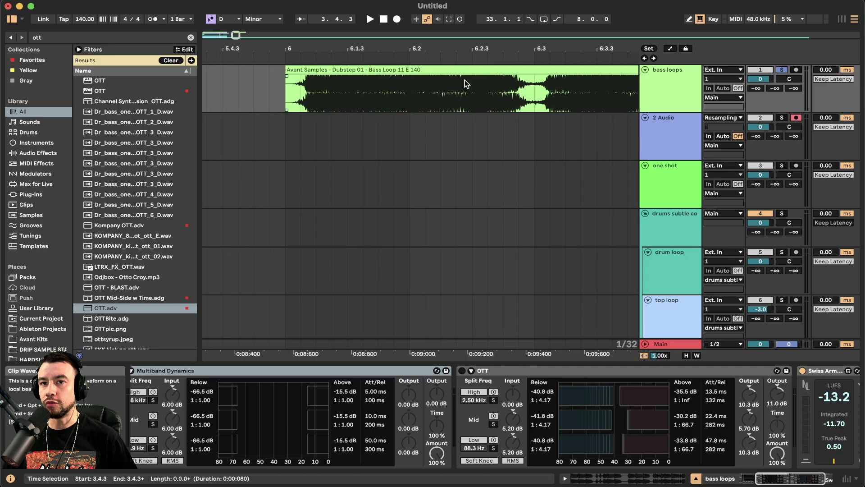
{"action": "scroll", "coordinate": [574, 75], "scroll_direction": "right", "scroll_amount": 5}
{"action": "scroll", "coordinate": [406, 112], "scroll_direction": "down", "scroll_amount": 3}
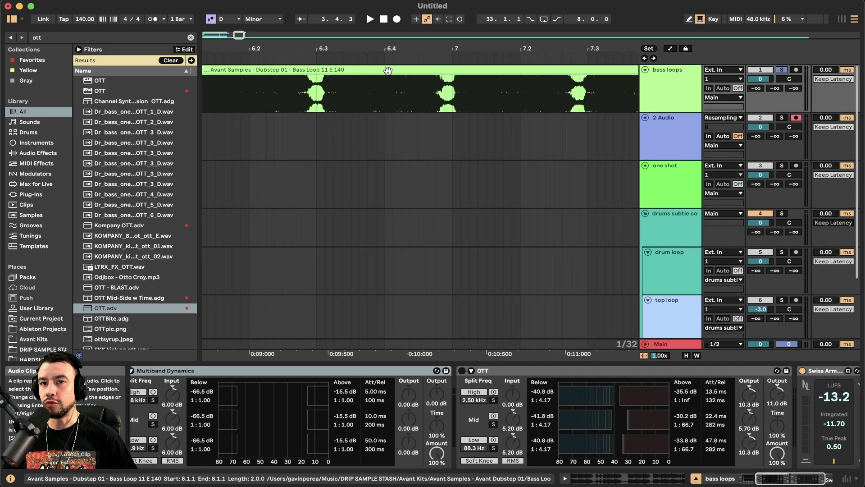
{"action": "scroll", "coordinate": [378, 139], "scroll_direction": "down", "scroll_amount": 10}
Play the Bass Loop 10 clip from the start and check its loudness on the LUFS meter.
{"action": "left_click", "coordinate": [263, 71]}
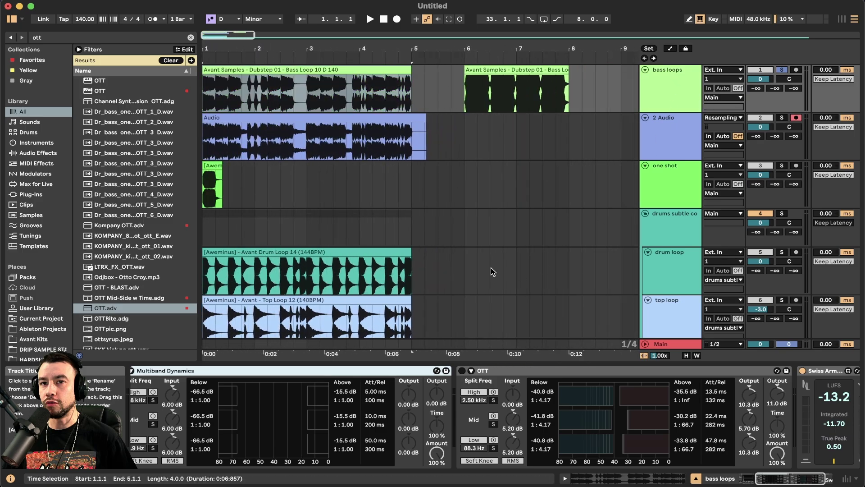
{"action": "scroll", "coordinate": [334, 397], "scroll_direction": "left", "scroll_amount": 3}
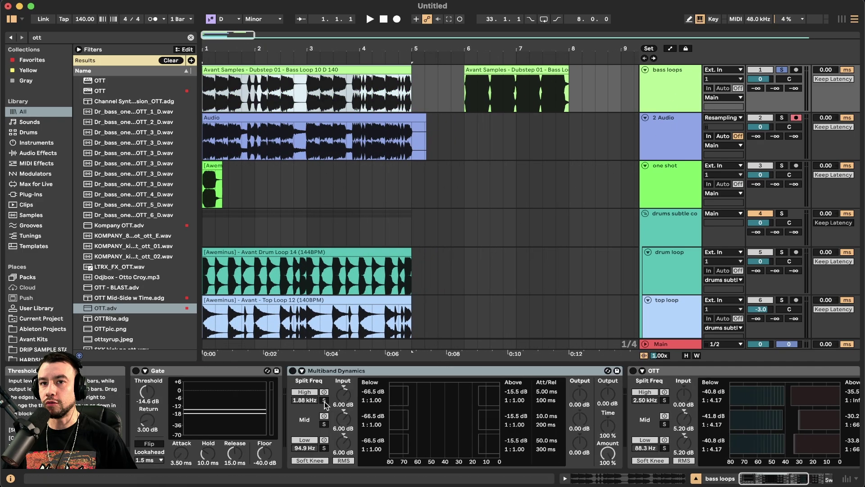
{"action": "key", "text": "space"}
{"action": "scroll", "coordinate": [324, 404], "scroll_direction": "right", "scroll_amount": 5}
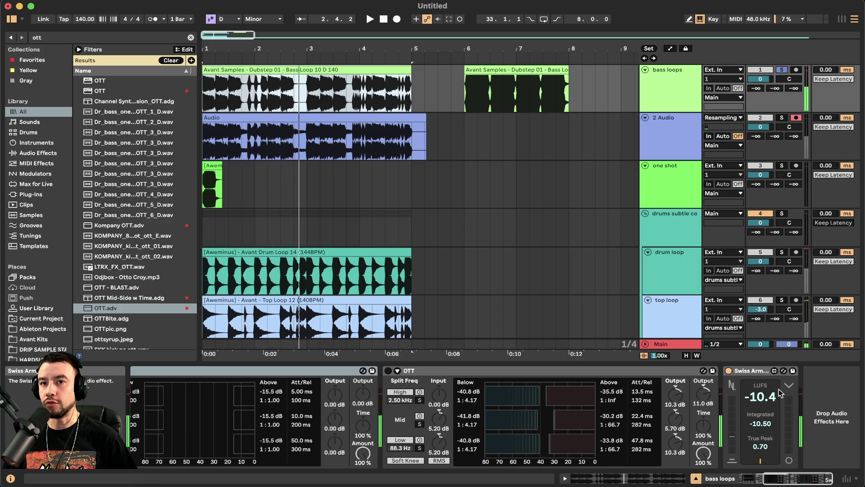
Play the Bass Loop 11 clip from bar 6 and check its loudness on the LUFS meter.
{"action": "left_click", "coordinate": [481, 71]}
{"action": "key", "text": "space"}
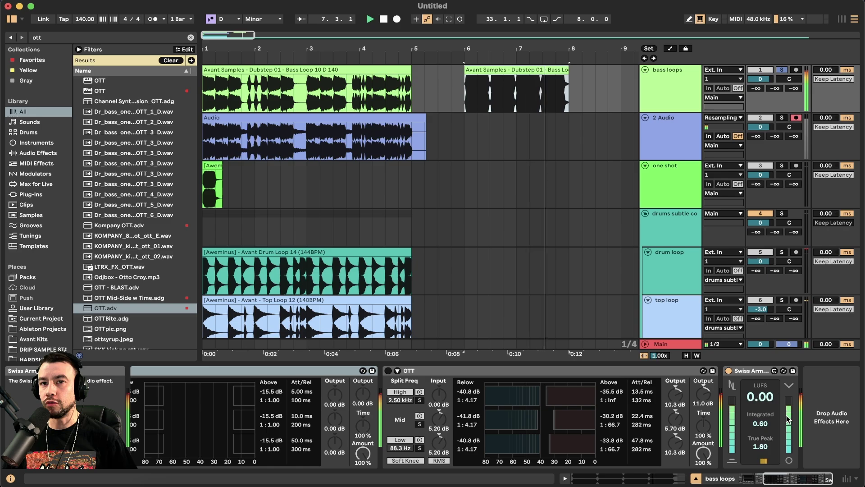
{"action": "key", "text": "space"}
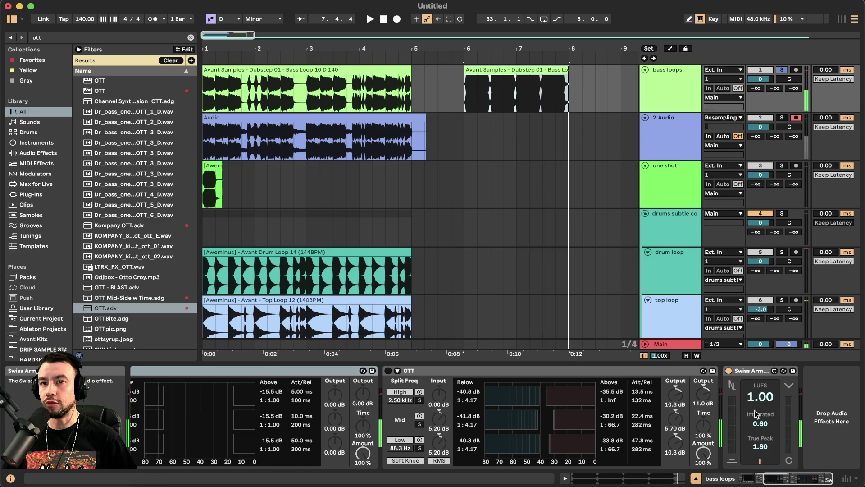
{"action": "left_click", "coordinate": [557, 110]}
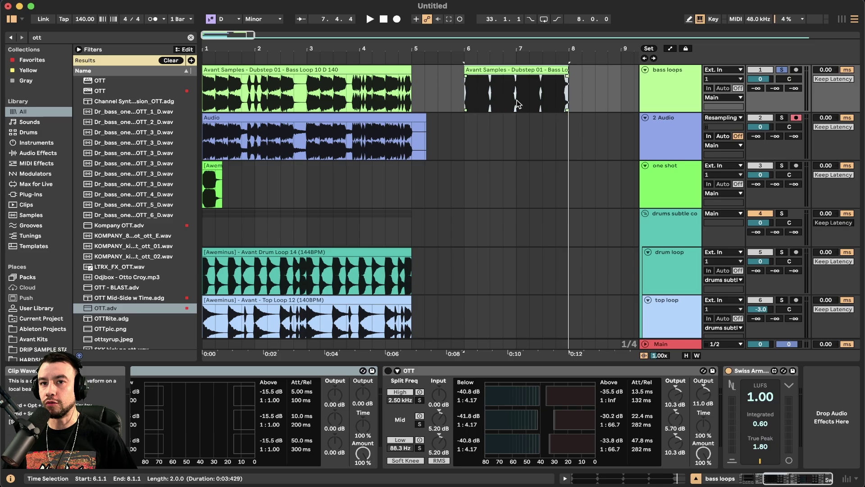
Try the bass loops track volume at -2.5 dB and reset it to 0 dB.
{"action": "key", "text": "minus"}
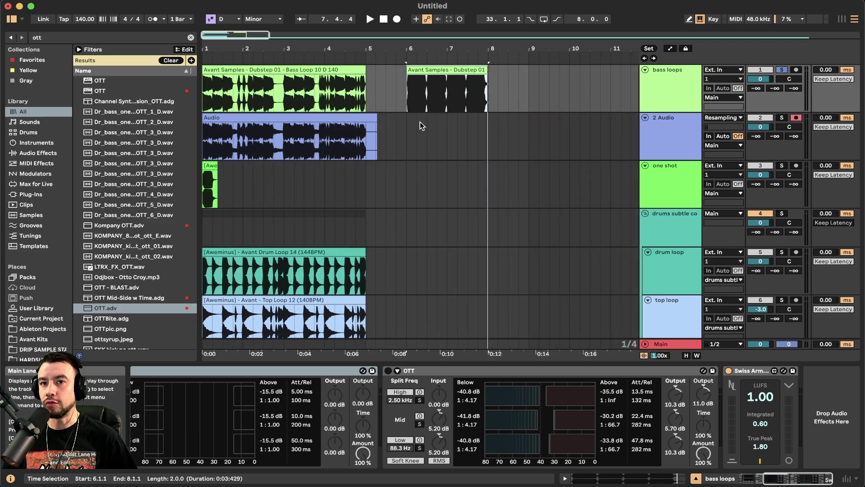
{"action": "scroll", "coordinate": [420, 126], "scroll_direction": "up", "scroll_amount": 4}
{"action": "scroll", "coordinate": [420, 125], "scroll_direction": "down", "scroll_amount": 4}
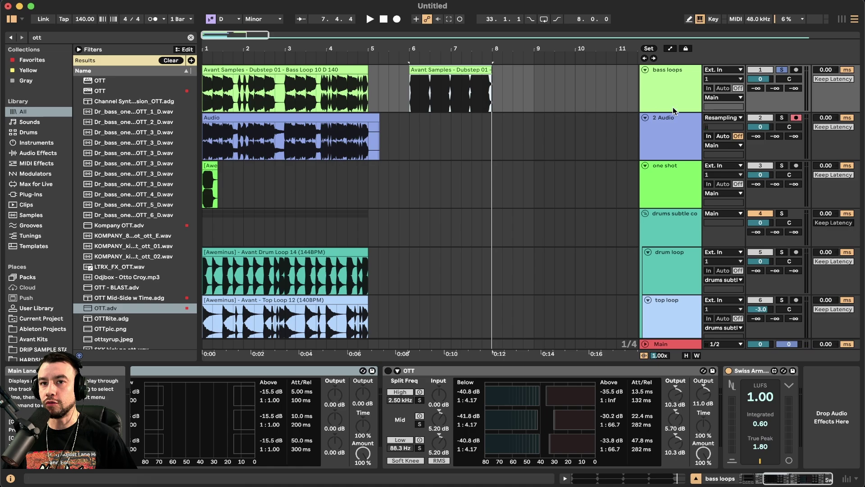
{"action": "scroll", "coordinate": [423, 119], "scroll_direction": "up", "scroll_amount": 2}
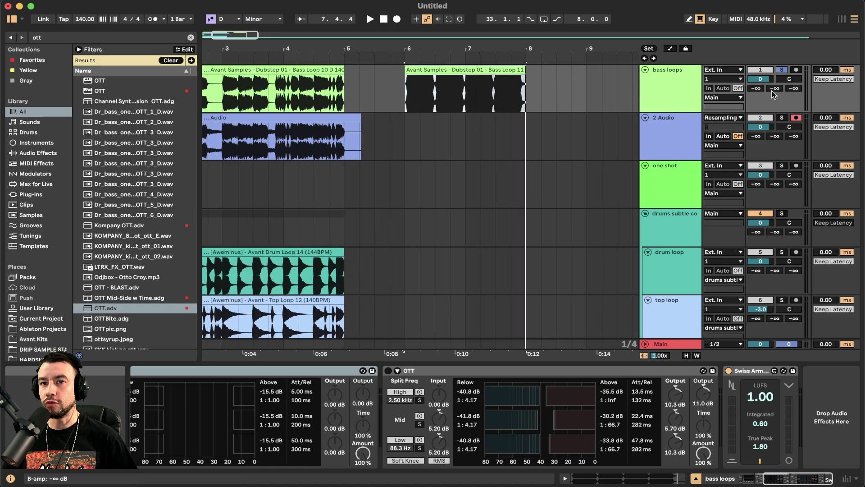
{"action": "left_click_drag", "start_coordinate": [760, 79], "coordinate": [760, 90]}
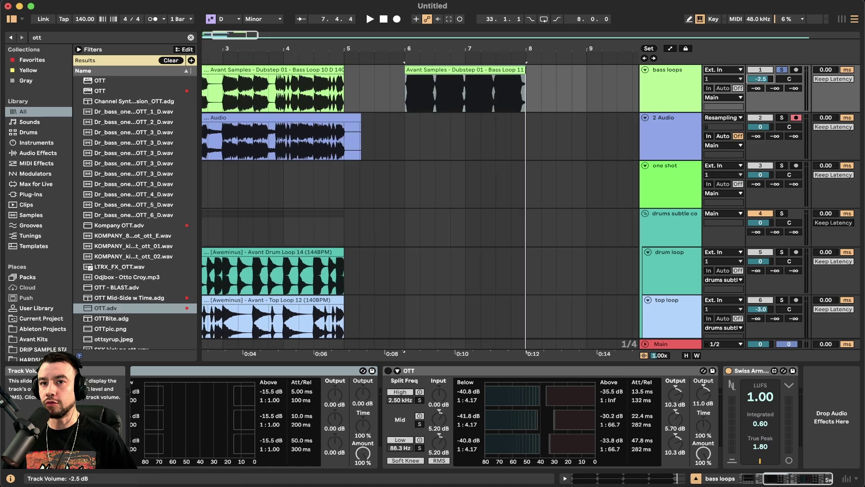
{"action": "double_click", "coordinate": [760, 81]}
{"action": "scroll", "coordinate": [515, 112], "scroll_direction": "down", "scroll_amount": 4}
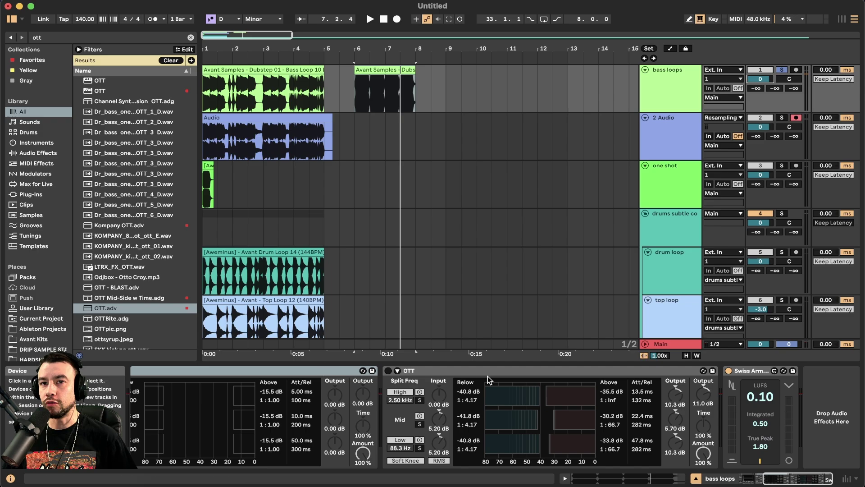
Examine the bass loops device chain, selecting the Bass Loop 10 clip and the Multiband Dynamics and OTT devices.
{"action": "scroll", "coordinate": [466, 375], "scroll_direction": "left", "scroll_amount": 5}
{"action": "left_click", "coordinate": [588, 372]}
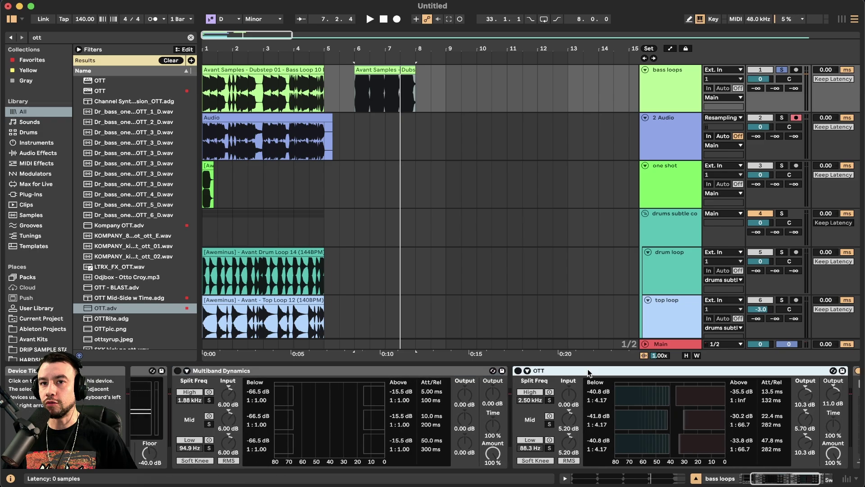
{"action": "scroll", "coordinate": [301, 135], "scroll_direction": "up", "scroll_amount": 4}
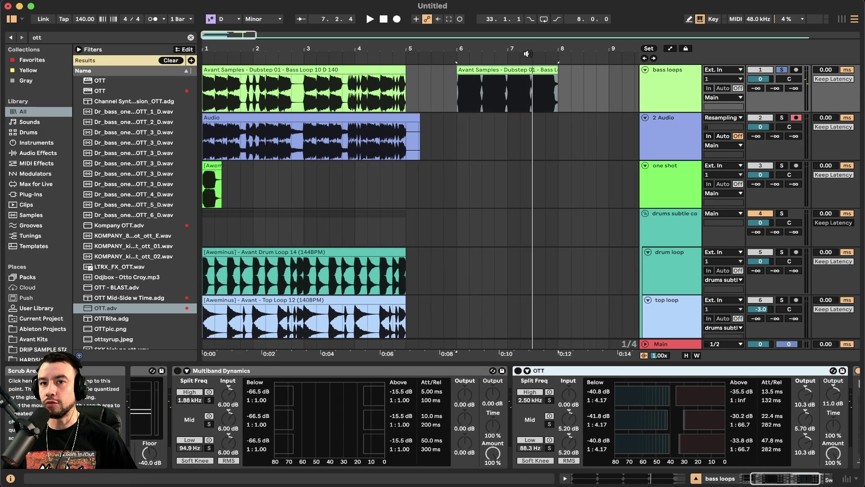
{"action": "left_click", "coordinate": [329, 91]}
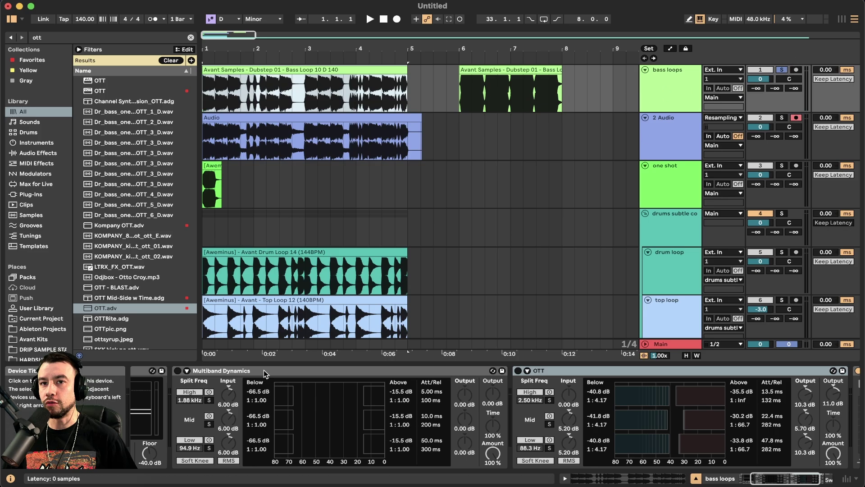
{"action": "left_click", "coordinate": [558, 373]}
{"action": "left_click", "coordinate": [559, 374], "text": "shift"}
Select the Bass Loop 11 clip at bar 6 together with the Multiband Dynamics and OTT devices for comparison.
{"action": "left_click", "coordinate": [268, 69]}
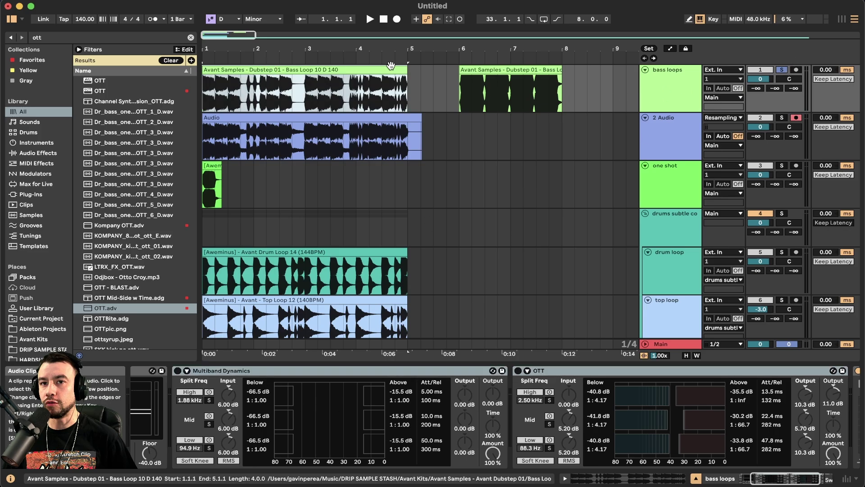
{"action": "scroll", "coordinate": [270, 77], "scroll_direction": "up", "scroll_amount": 3}
{"action": "left_click", "coordinate": [482, 76]}
{"action": "left_click", "coordinate": [479, 70]}
{"action": "left_click", "coordinate": [455, 371]}
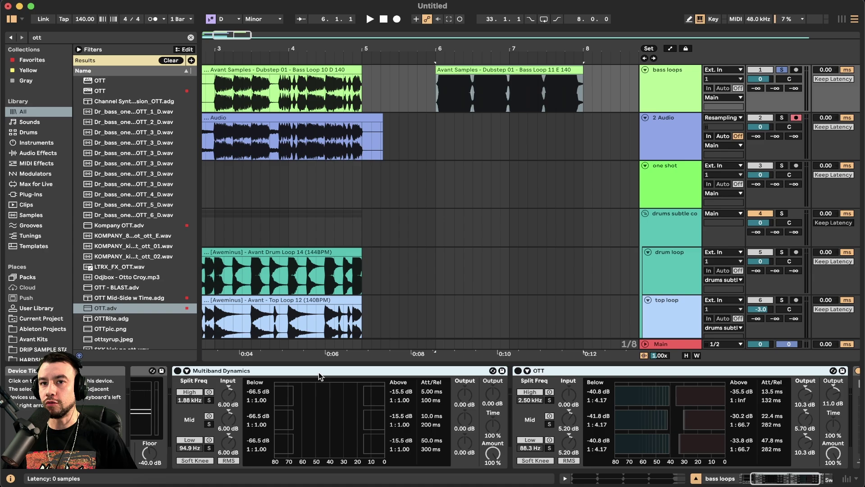
Select the first two beats of the Bass Loop 11 clip, from 6.1.1 to 6.3.1, and inspect their waveform.
{"action": "scroll", "coordinate": [455, 105], "scroll_direction": "up", "scroll_amount": 5}
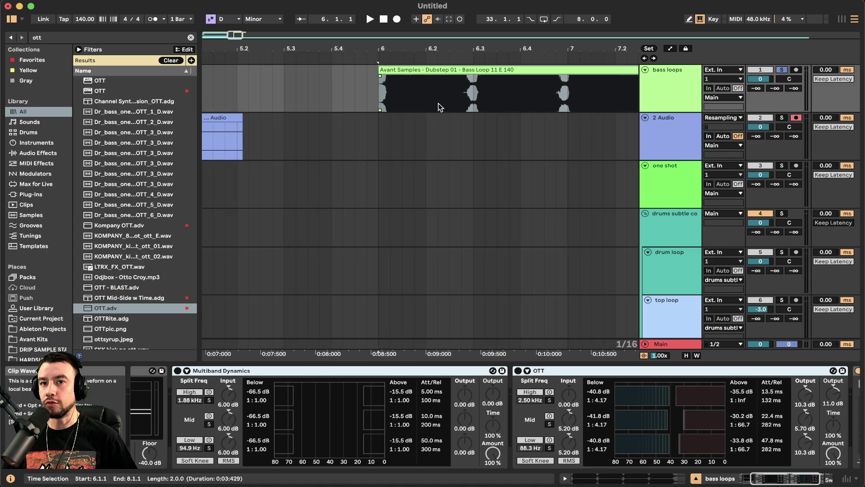
{"action": "left_click", "coordinate": [382, 96]}
{"action": "scroll", "coordinate": [383, 104], "scroll_direction": "right", "scroll_amount": 3}
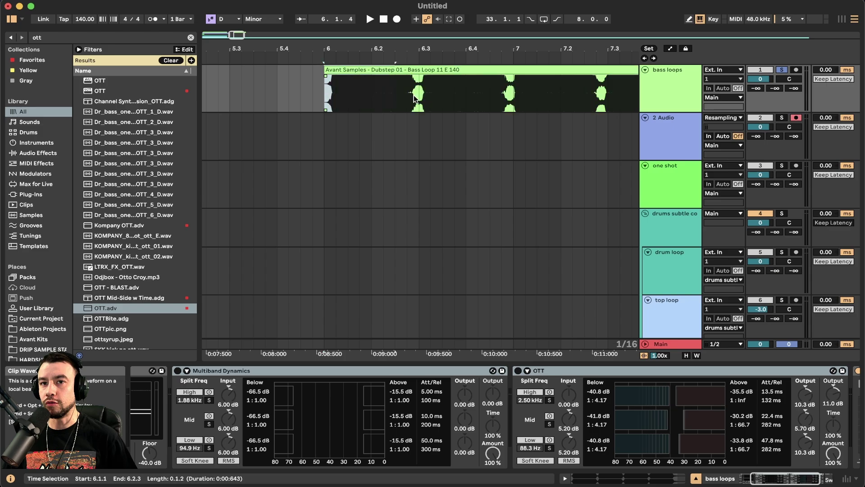
{"action": "scroll", "coordinate": [419, 97], "scroll_direction": "down", "scroll_amount": 3}
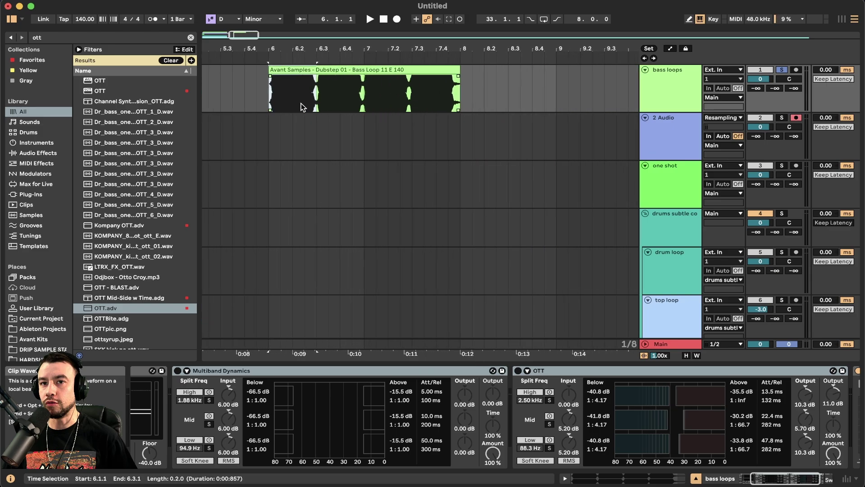
{"action": "scroll", "coordinate": [304, 108], "scroll_direction": "up", "scroll_amount": 6}
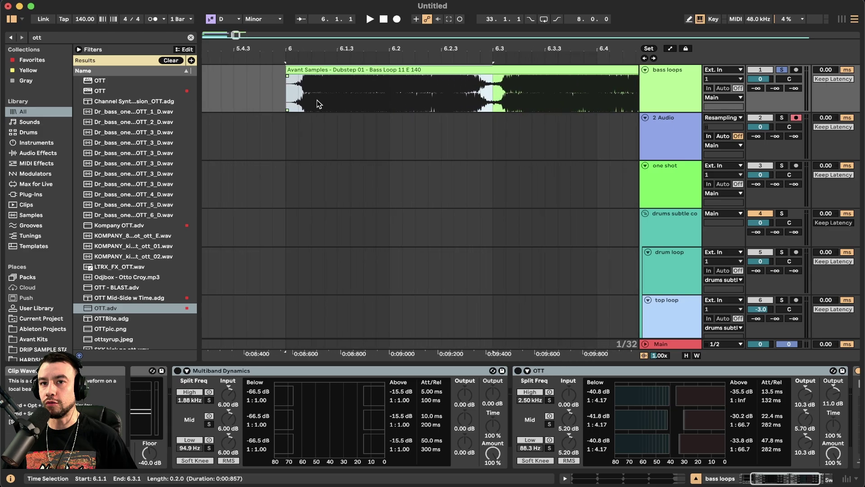
Select the clip at the start of the one shot track to show that track's devices.
{"action": "scroll", "coordinate": [317, 100], "scroll_direction": "down", "scroll_amount": 8}
{"action": "scroll", "coordinate": [262, 149], "scroll_direction": "down", "scroll_amount": 2}
{"action": "left_click", "coordinate": [218, 142]}
{"action": "scroll", "coordinate": [236, 144], "scroll_direction": "up", "scroll_amount": 2}
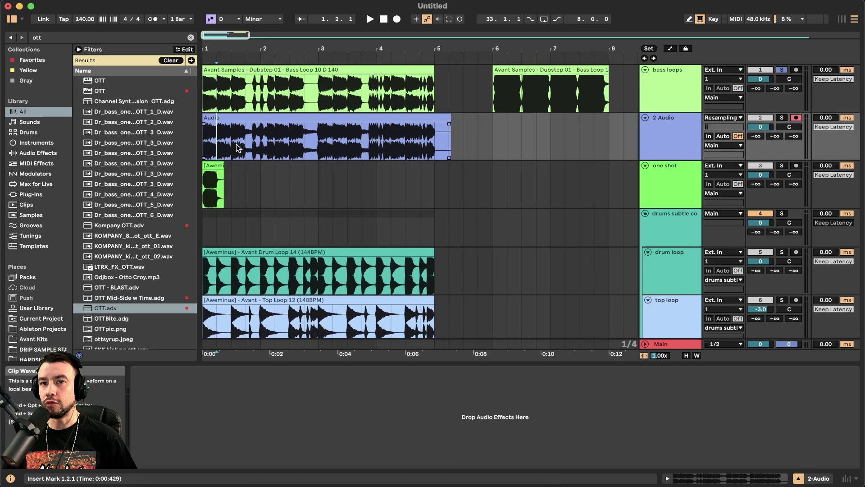
{"action": "scroll", "coordinate": [236, 145], "scroll_direction": "down", "scroll_amount": 2}
{"action": "key", "text": "plus"}
{"action": "key", "text": "plus"}
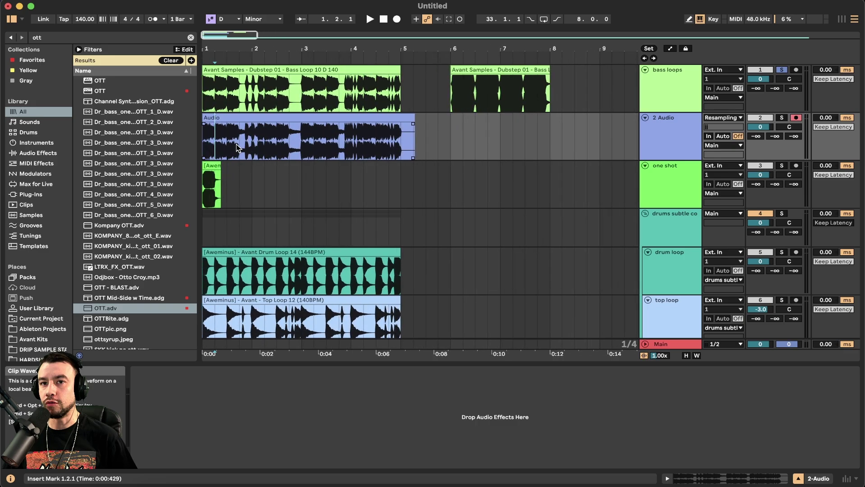
{"action": "left_click", "coordinate": [210, 166]}
{"action": "key", "text": "plus"}
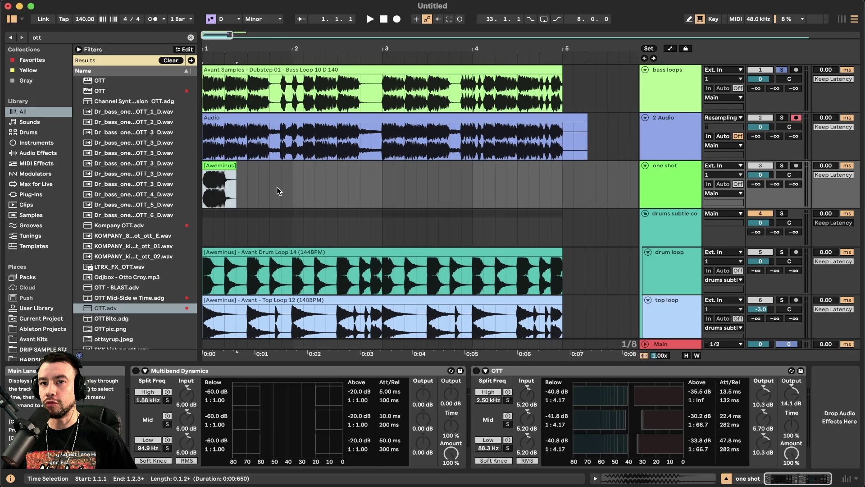
{"action": "scroll", "coordinate": [263, 199], "scroll_direction": "down", "scroll_amount": 3}
{"action": "scroll", "coordinate": [263, 199], "scroll_direction": "up", "scroll_amount": 3}
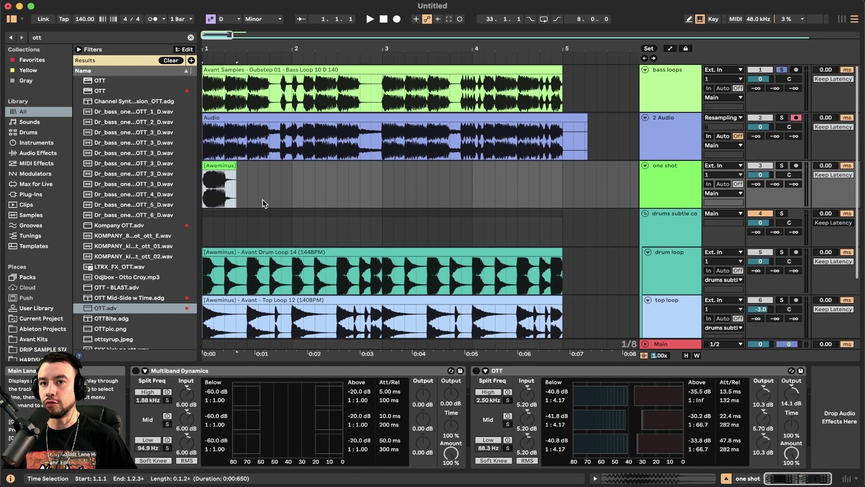
Solo the one shot track, play its clip and enable the Multiband Dynamics device.
{"action": "left_click", "coordinate": [781, 165]}
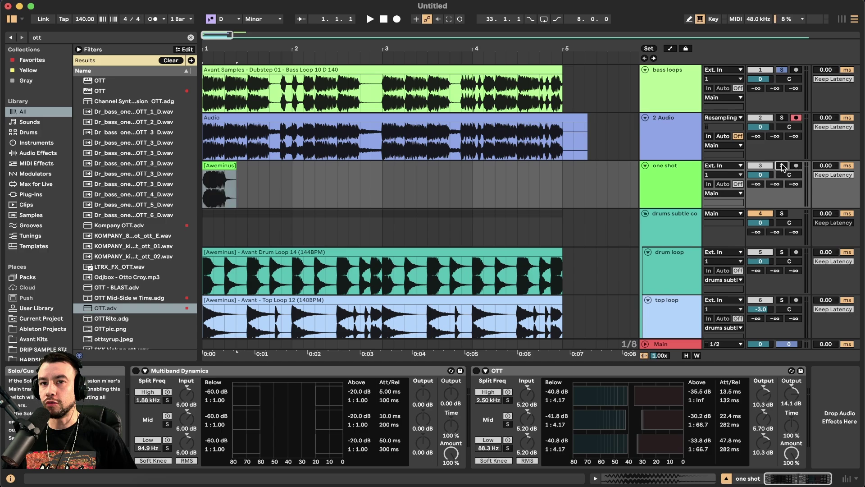
{"action": "key", "text": "space"}
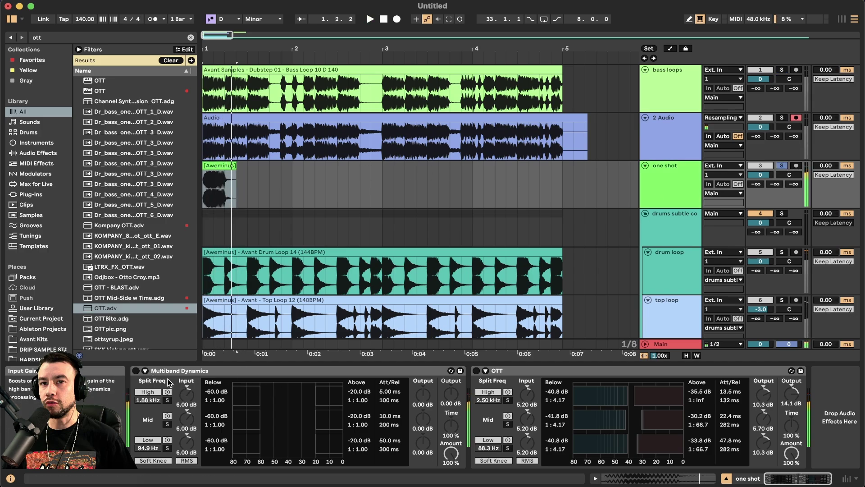
{"action": "left_click", "coordinate": [135, 371]}
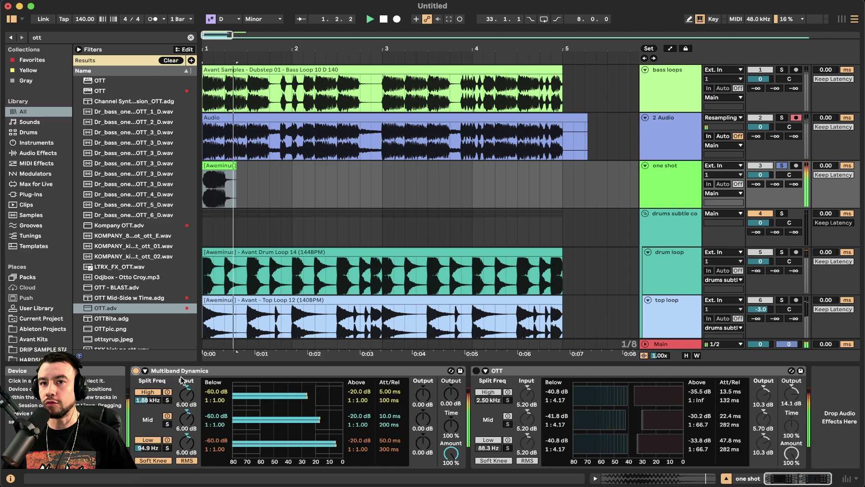
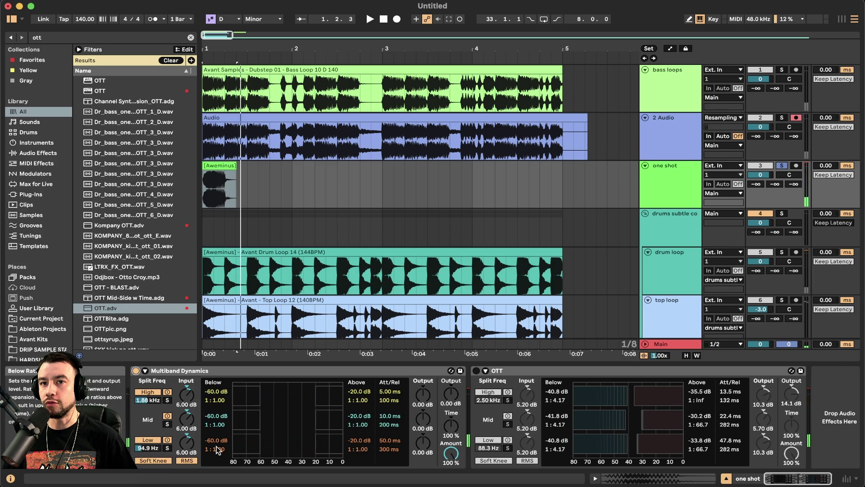
Lower the low band's input gain in Multiband Dynamics to 1.52 dB while auditioning the one shot.
{"action": "key", "text": "space"}
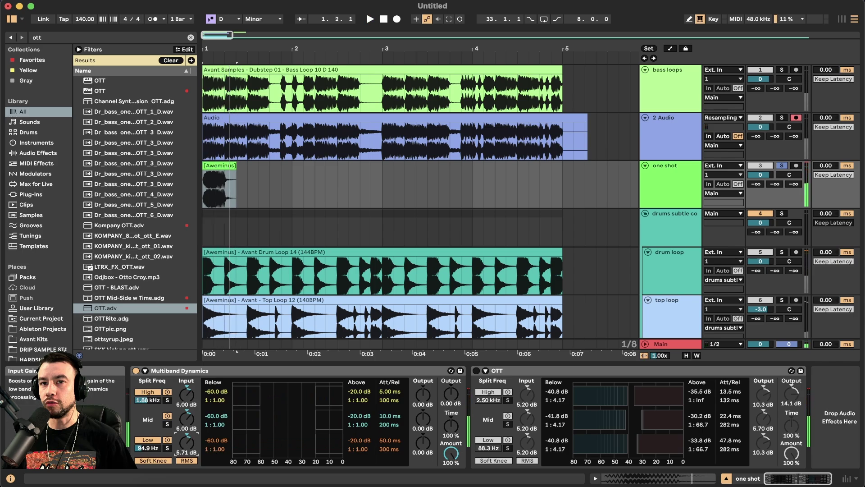
{"action": "key", "text": "space"}
{"action": "left_click_drag", "start_coordinate": [188, 444], "coordinate": [188, 456]}
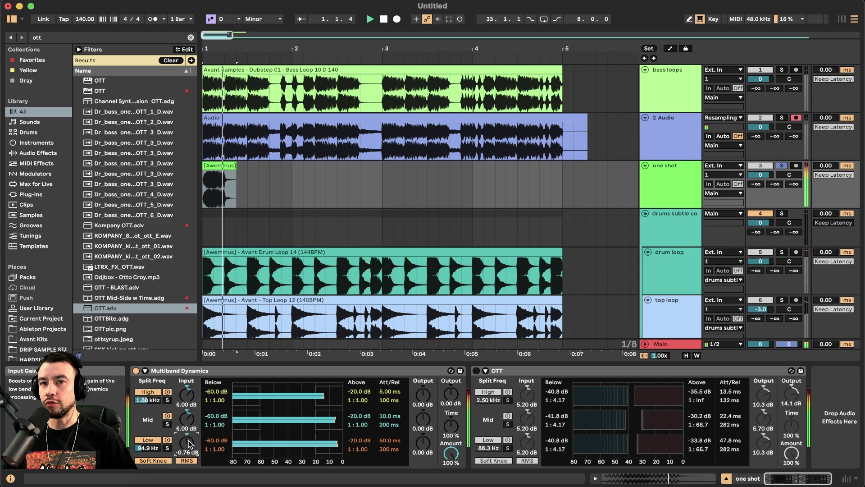
{"action": "key", "text": "space"}
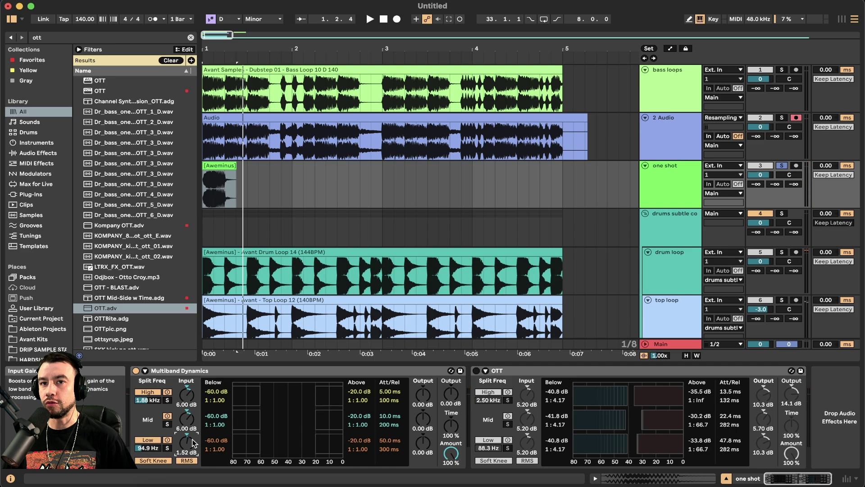
Compare the one shot with the Multiband Dynamics device bypassed and enabled during playback.
{"action": "key", "text": "space"}
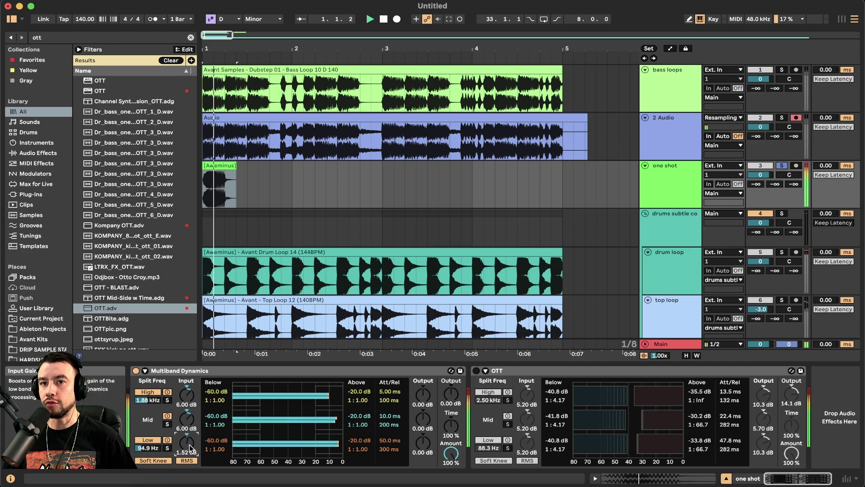
{"action": "key", "text": "space"}
{"action": "left_click", "coordinate": [136, 370]}
{"action": "key", "text": "space"}
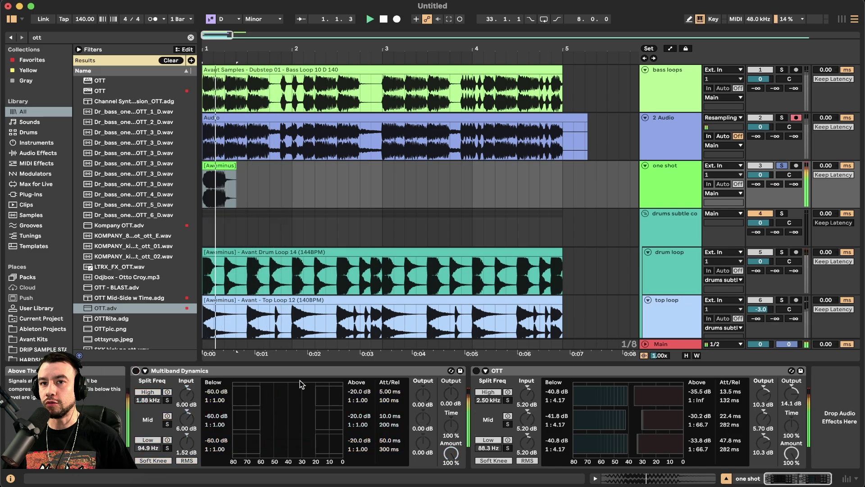
{"action": "left_click", "coordinate": [135, 370]}
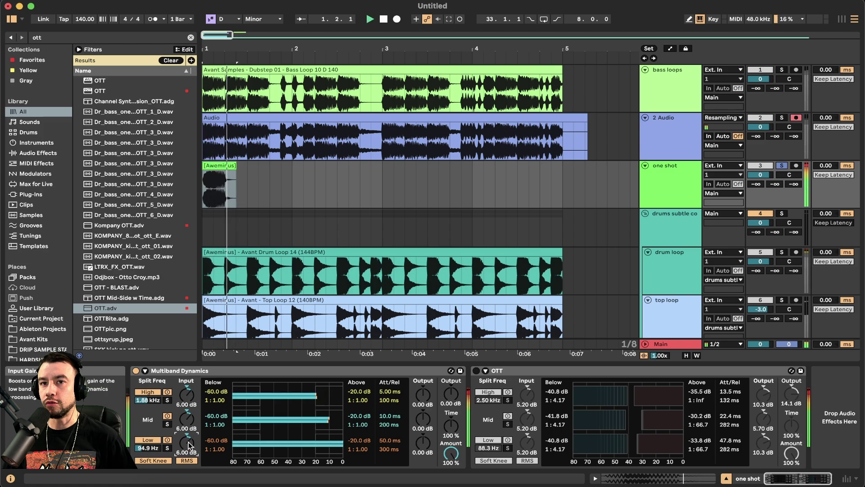
Set the low band's input gain in Multiband Dynamics to 3.00 dB while auditioning the one shot.
{"action": "left_click_drag", "start_coordinate": [187, 441], "coordinate": [190, 447]}
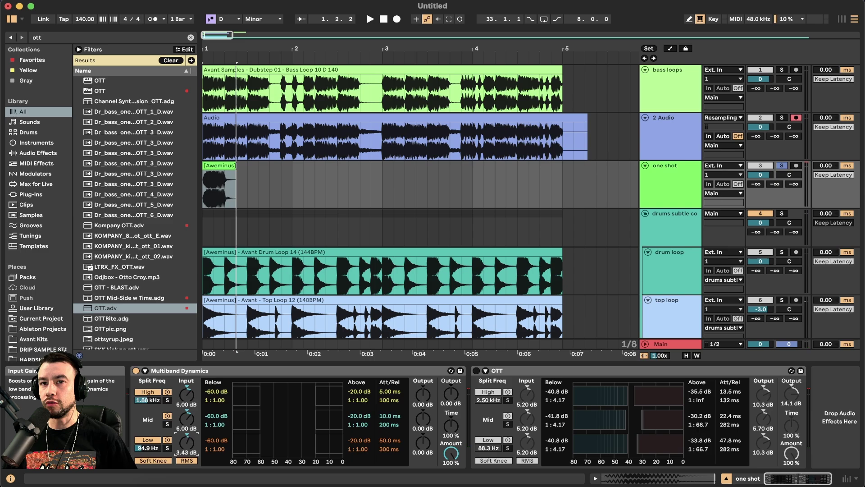
{"action": "key", "text": "space"}
{"action": "left_click_drag", "start_coordinate": [187, 443], "coordinate": [187, 442]}
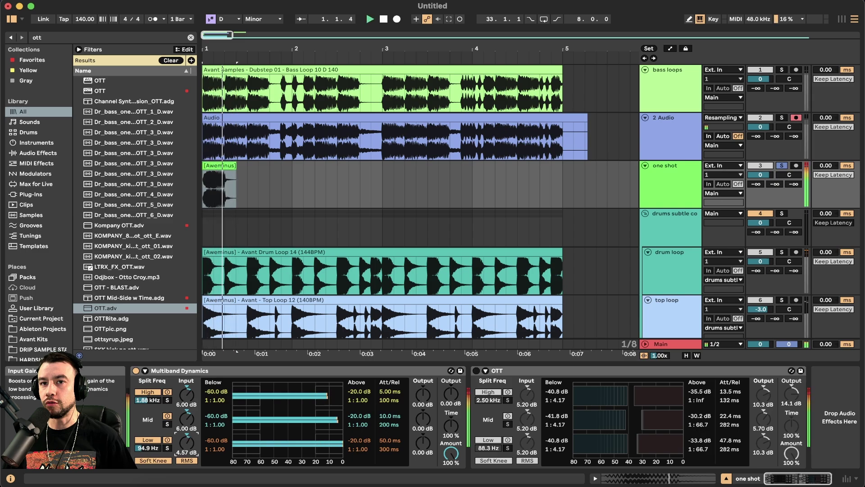
{"action": "key", "text": "space"}
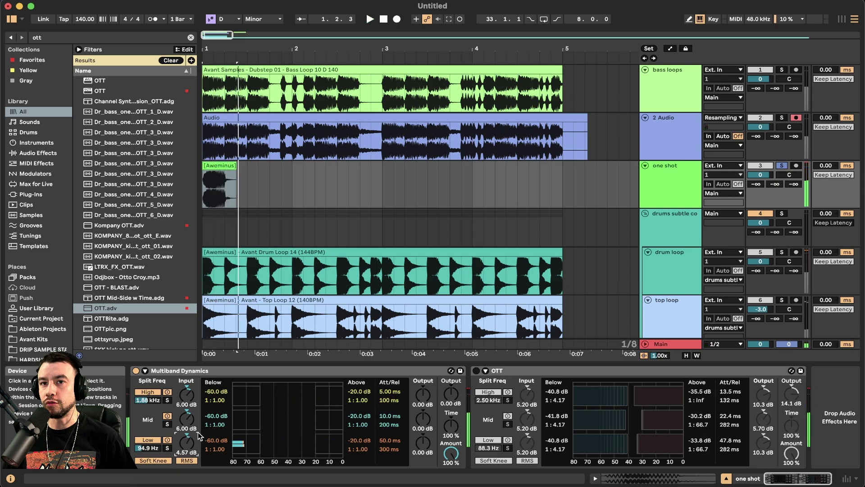
{"action": "key", "text": "space"}
{"action": "key", "text": "space"}
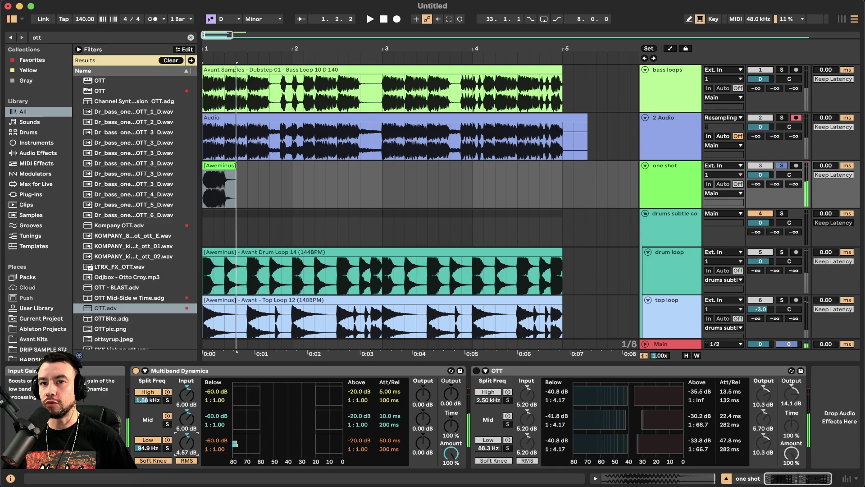
{"action": "key", "text": "space"}
{"action": "key", "text": "space"}
{"action": "key", "text": "space"}
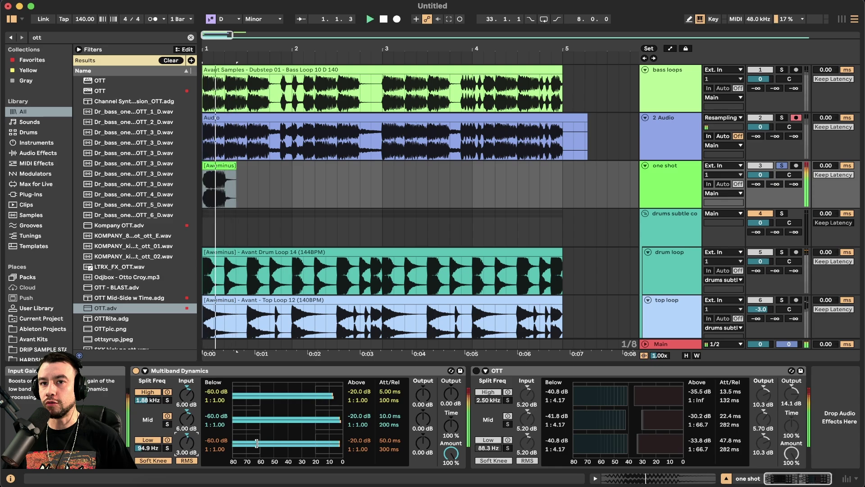
{"action": "scroll", "coordinate": [387, 425], "scroll_direction": "right", "scroll_amount": 1}
{"action": "key", "text": "space"}
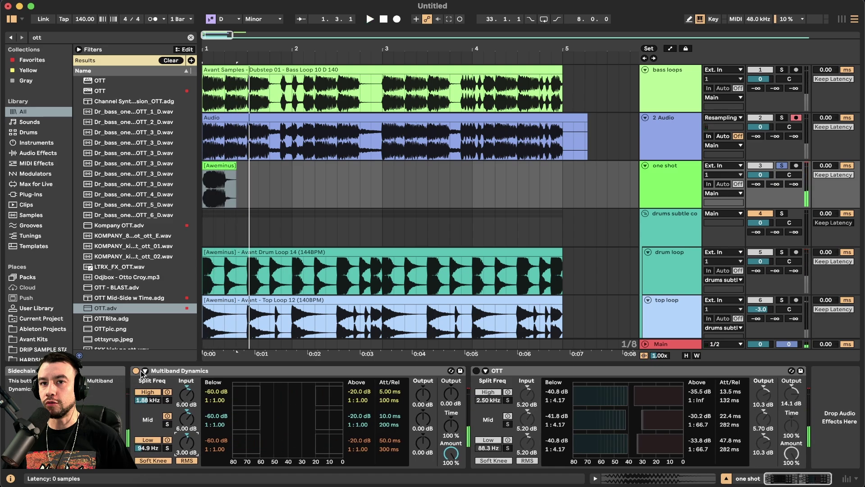
Turn off Multiband Dynamics, enable the OTT device and audition the one shot through it.
{"action": "left_click", "coordinate": [174, 370]}
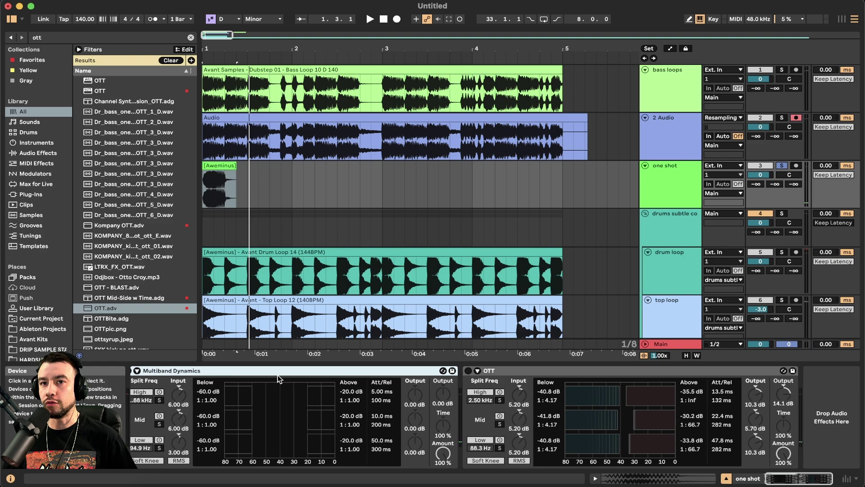
{"action": "left_click", "coordinate": [476, 371]}
{"action": "key", "text": "space"}
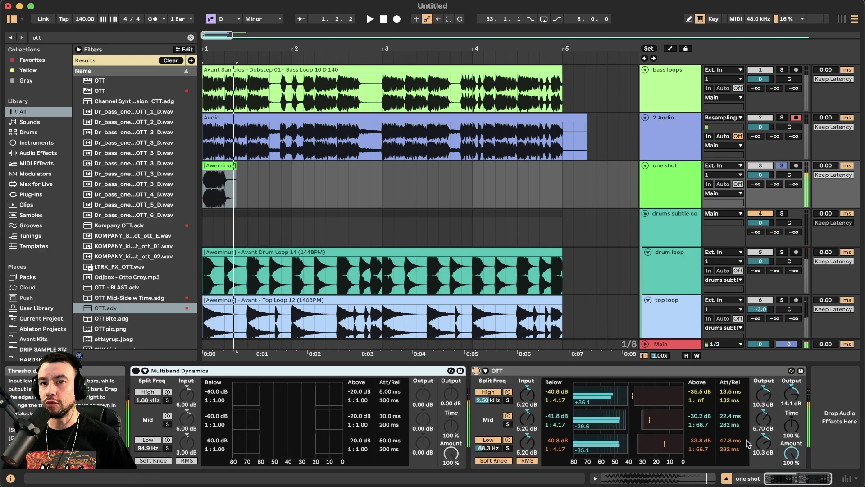
Reset OTT's global output gain to 0.00 dB and raise it to 12.2 dB while auditioning the one shot.
{"action": "double_click", "coordinate": [791, 399]}
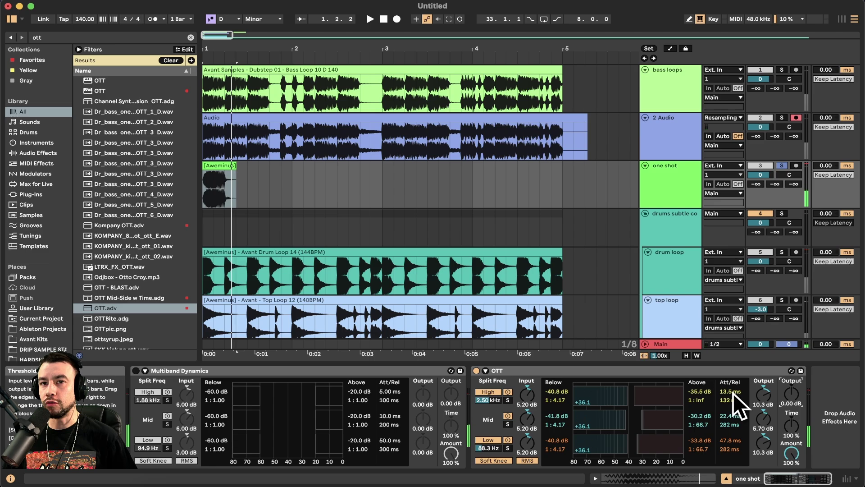
{"action": "key", "text": "space"}
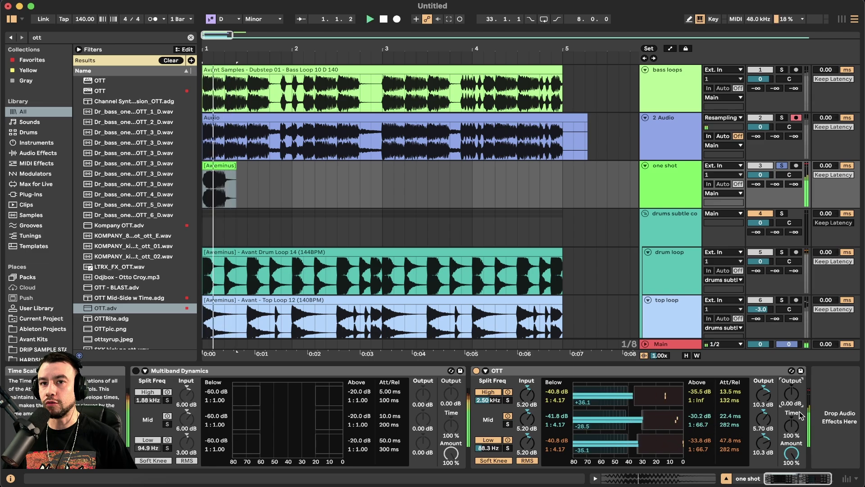
{"action": "key", "text": "space"}
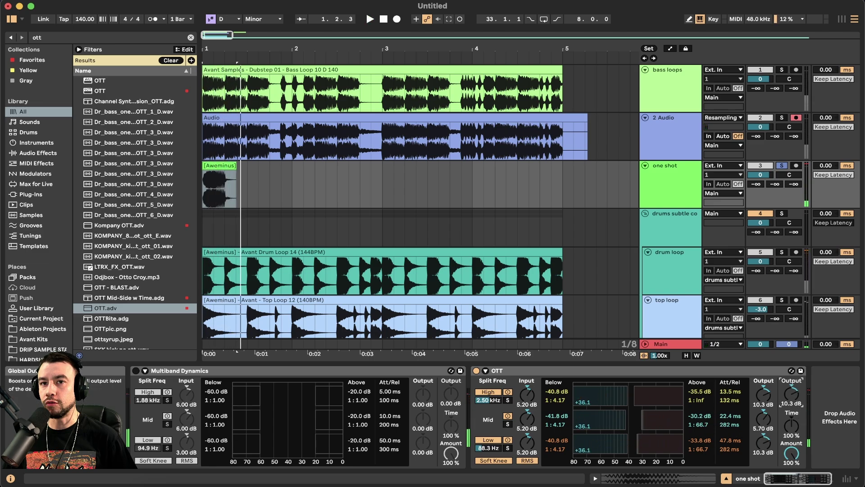
{"action": "key", "text": "space"}
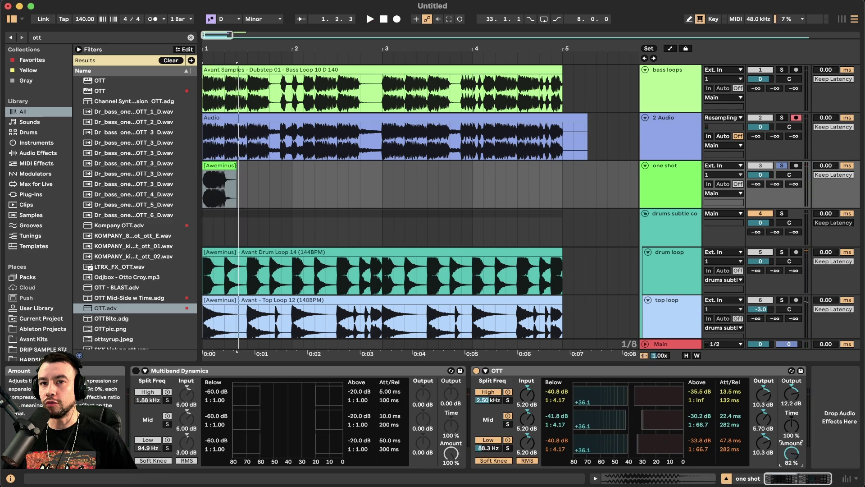
Lower OTT's amount to 49 % and audition the one shot repeatedly.
{"action": "key", "text": "space"}
{"action": "left_click_drag", "start_coordinate": [796, 456], "coordinate": [797, 456]}
{"action": "key", "text": "space"}
{"action": "key", "text": "space"}
{"action": "key", "text": "space"}
{"action": "key", "text": "space"}
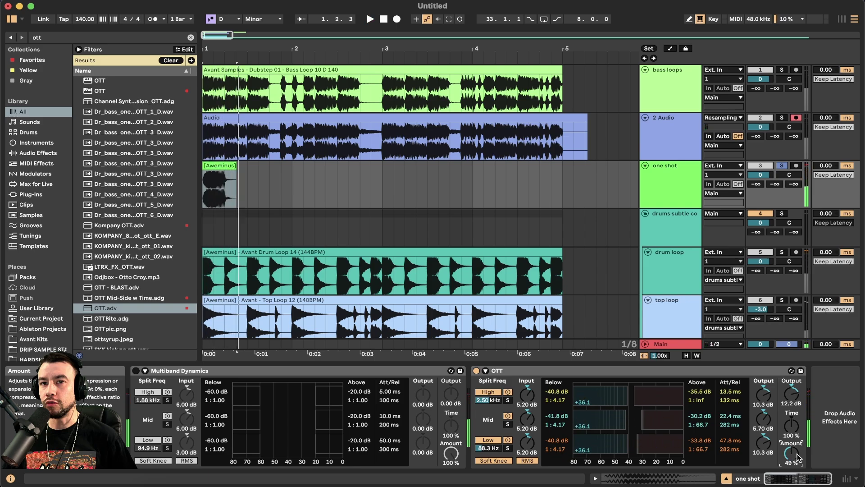
{"action": "key", "text": "space"}
{"action": "key", "text": "space"}
{"action": "key", "text": "space"}
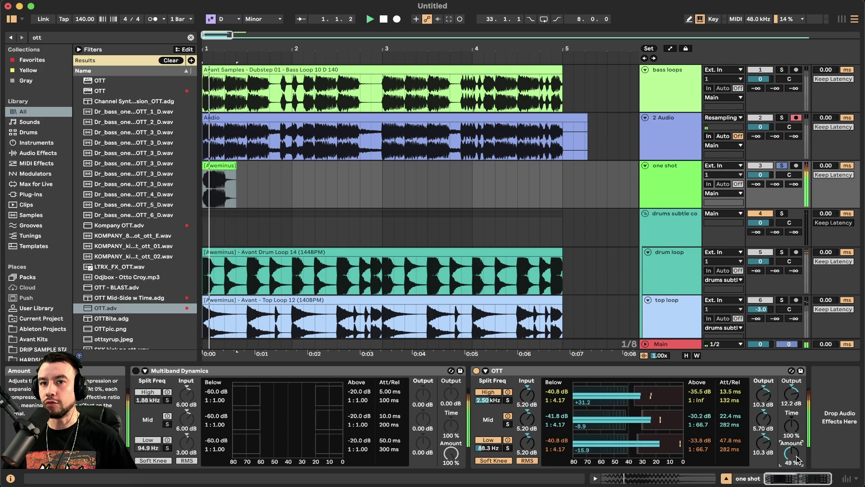
Set OTT's amount to 100 % and play the one shot again.
{"action": "key", "text": "space"}
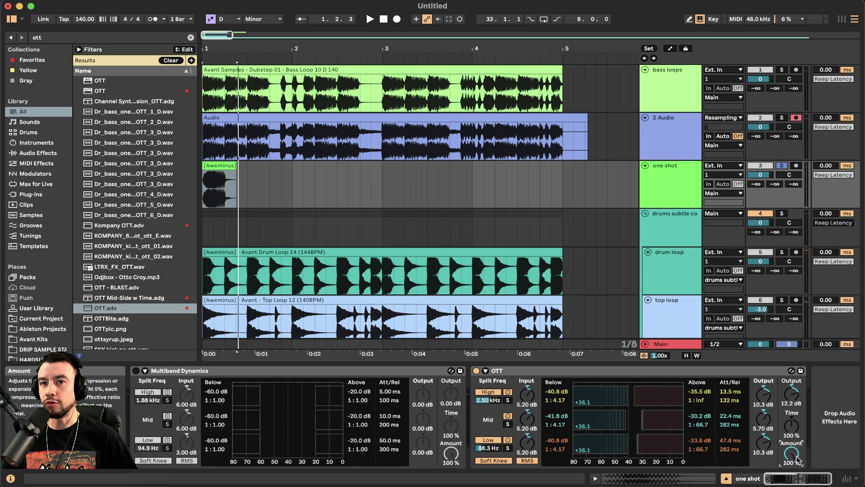
{"action": "key", "text": "space"}
{"action": "key", "text": "space"}
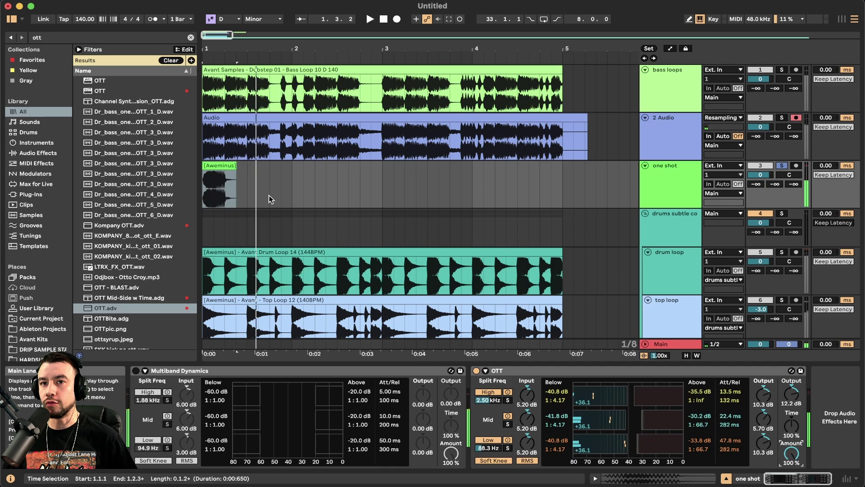
Insert a new audio track below the one shot track and set its input to Resampling.
{"action": "key", "text": "super+t"}
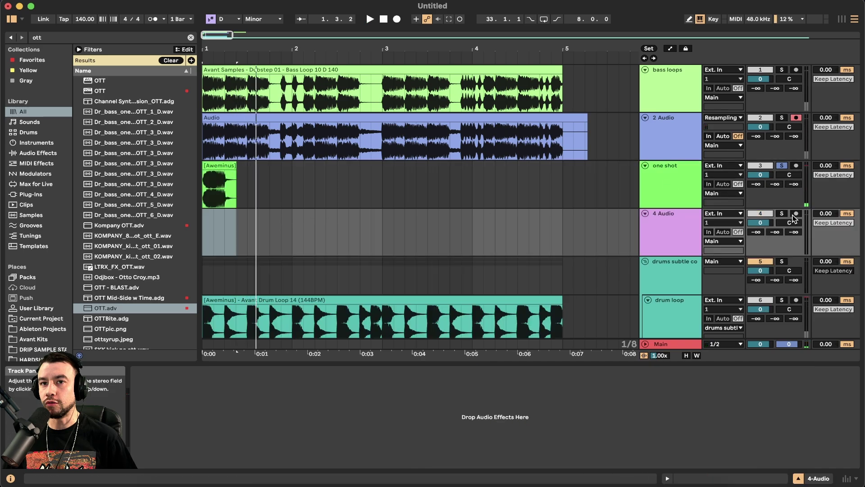
{"action": "left_click", "coordinate": [733, 215]}
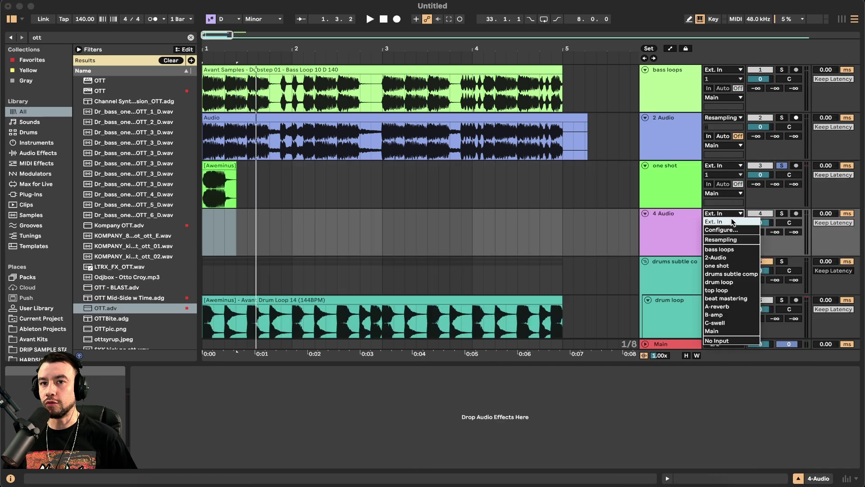
{"action": "left_click", "coordinate": [733, 241]}
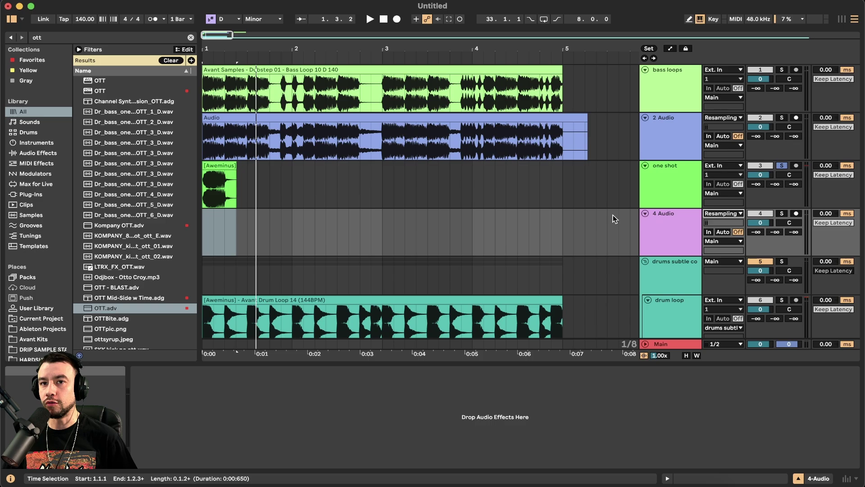
{"action": "left_click", "coordinate": [212, 182]}
{"action": "left_click", "coordinate": [397, 19]}
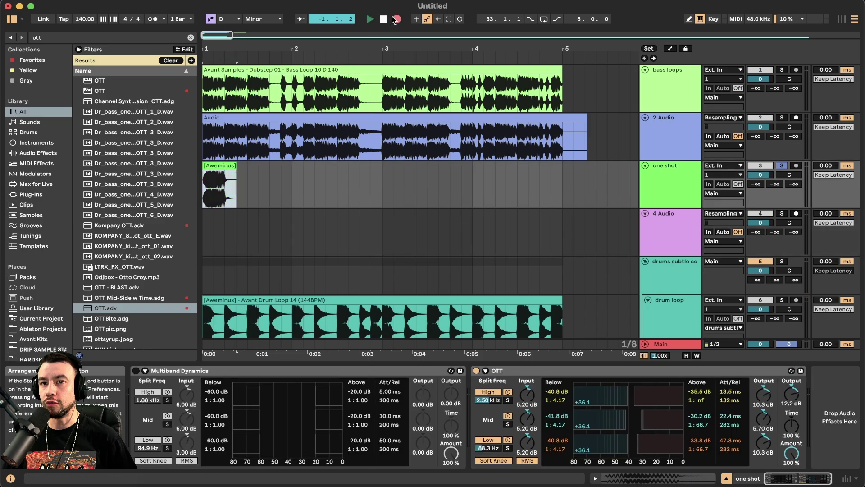
{"action": "scroll", "coordinate": [285, 184], "scroll_direction": "up", "scroll_amount": 3}
{"action": "scroll", "coordinate": [285, 184], "scroll_direction": "left", "scroll_amount": 3}
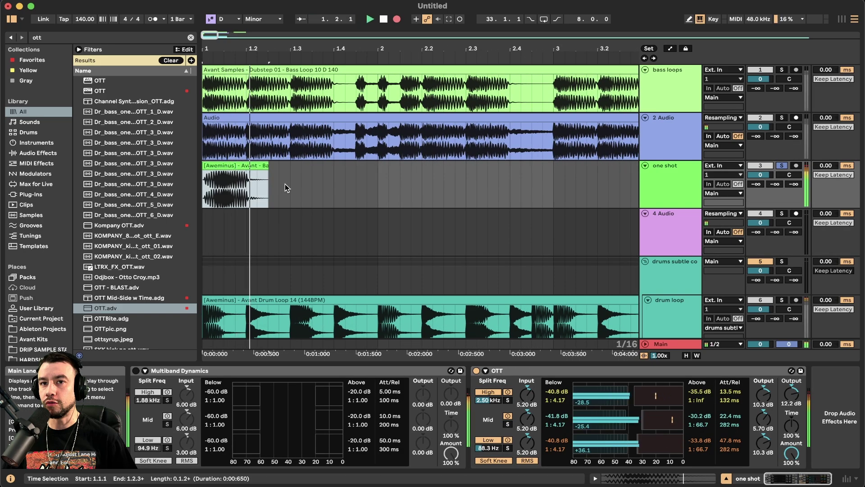
{"action": "scroll", "coordinate": [285, 183], "scroll_direction": "down", "scroll_amount": 3}
{"action": "left_click", "coordinate": [694, 225]}
{"action": "key", "text": "space"}
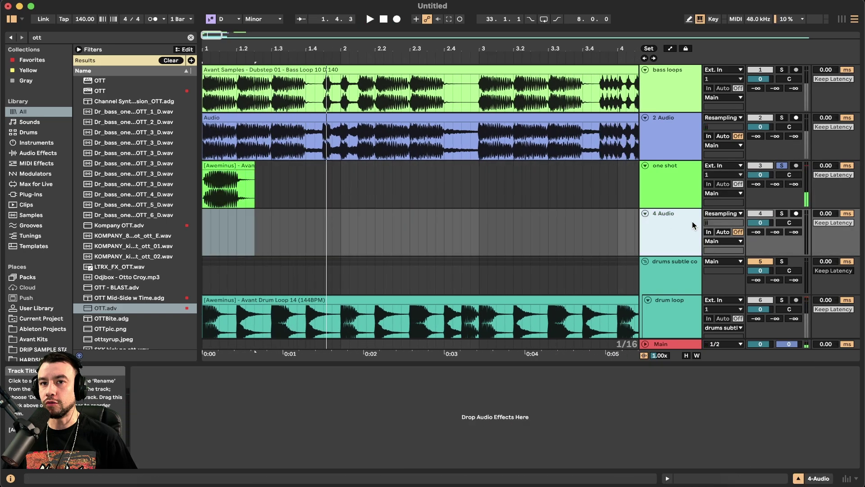
Arm the 4 Audio track and record the one shot's OTT-processed output onto it.
{"action": "left_click", "coordinate": [796, 213]}
{"action": "left_click", "coordinate": [396, 19]}
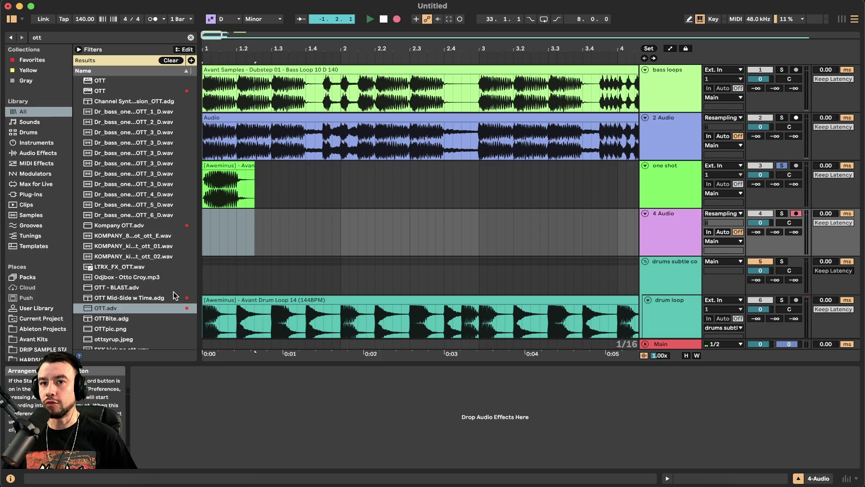
{"action": "scroll", "coordinate": [235, 241], "scroll_direction": "up", "scroll_amount": 1}
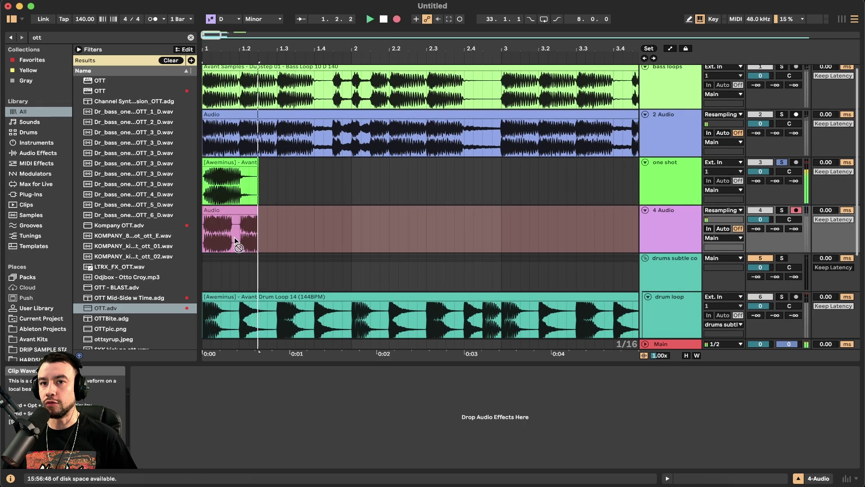
{"action": "scroll", "coordinate": [248, 239], "scroll_direction": "up", "scroll_amount": 3}
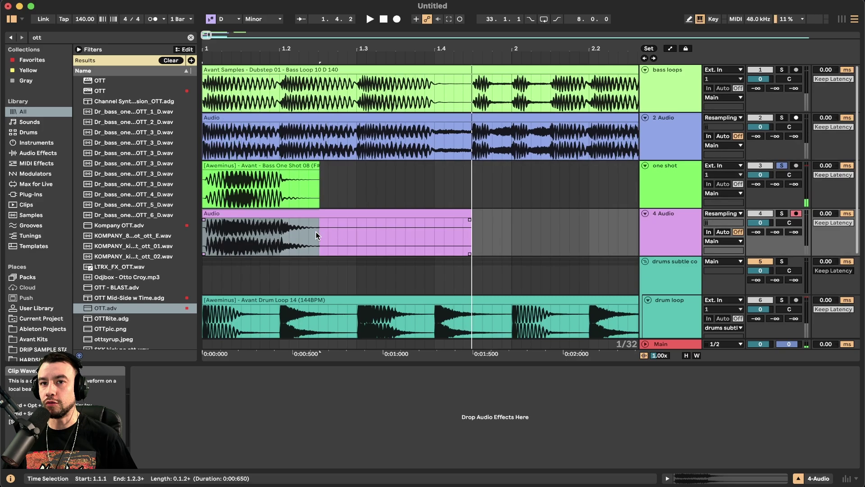
Trim the recorded clip on the 4 Audio track to the one shot's length.
{"action": "left_click", "coordinate": [348, 214]}
{"action": "scroll", "coordinate": [273, 244], "scroll_direction": "up", "scroll_amount": 3}
Compare the recording's tail from 1.2.1 to 1.2.3 and its opening from 1.1.1 to 1.1.2 with the original one shot's waveform.
{"action": "left_click_drag", "start_coordinate": [354, 238], "coordinate": [402, 237]}
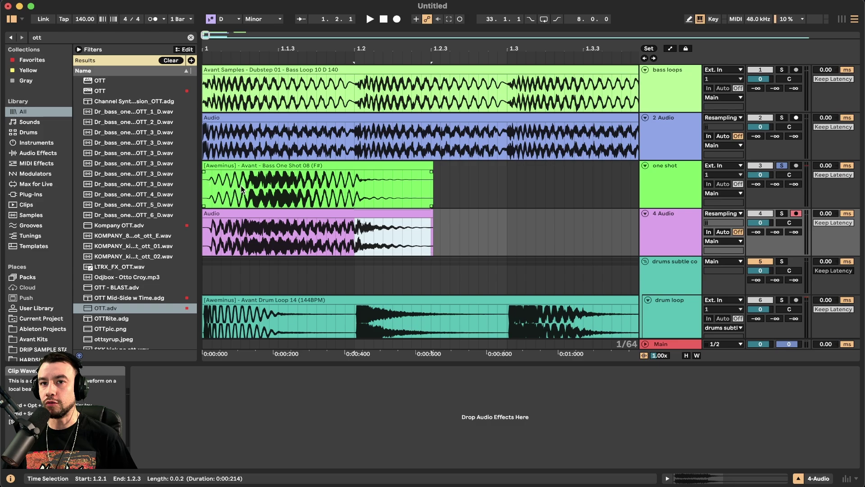
{"action": "left_click_drag", "start_coordinate": [247, 188], "coordinate": [205, 190]}
{"action": "left_click_drag", "start_coordinate": [240, 229], "coordinate": [205, 233]}
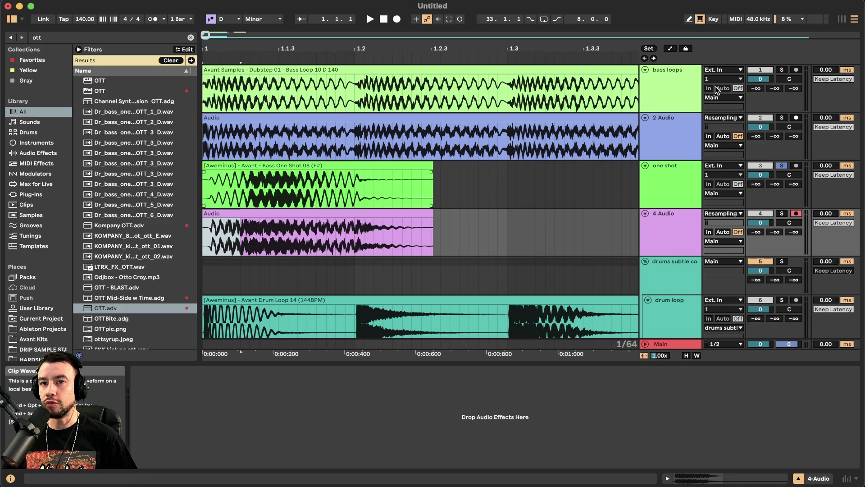
Unsolo the one shot track and select the recorded clip on the 4 Audio track.
{"action": "left_click", "coordinate": [782, 165]}
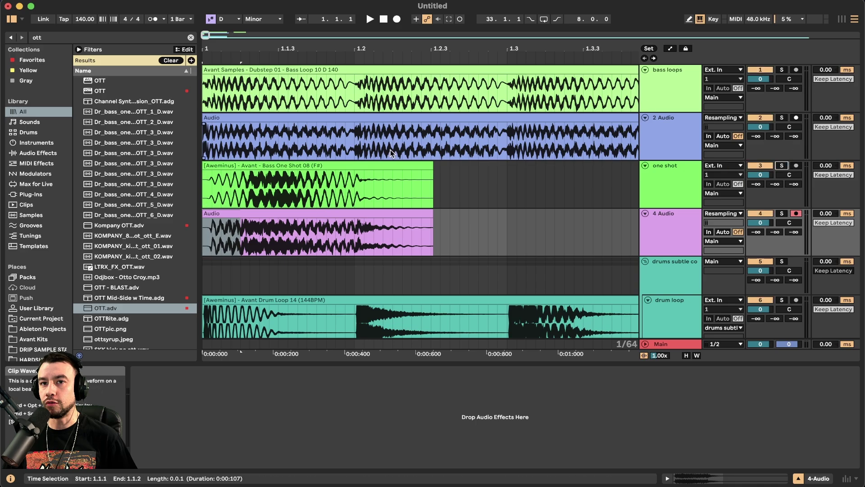
{"action": "scroll", "coordinate": [391, 150], "scroll_direction": "down", "scroll_amount": 4}
{"action": "scroll", "coordinate": [363, 218], "scroll_direction": "down", "scroll_amount": 3}
{"action": "left_click", "coordinate": [315, 230]}
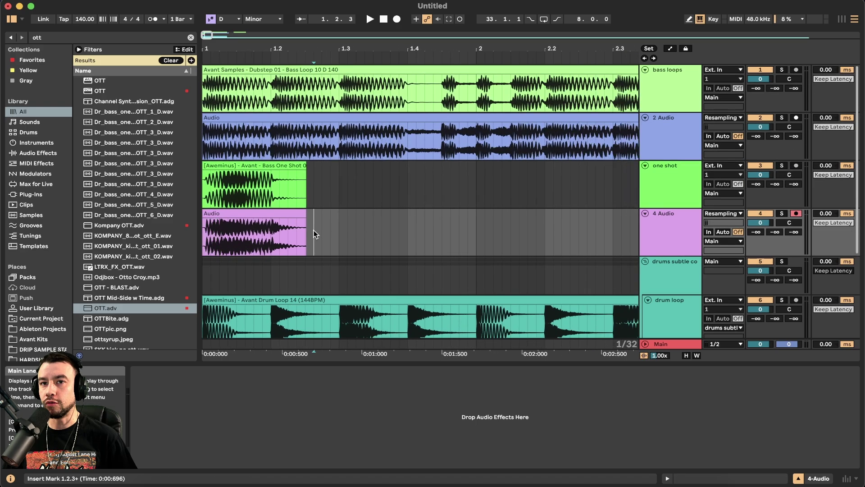
{"action": "scroll", "coordinate": [314, 233], "scroll_direction": "up", "scroll_amount": 1}
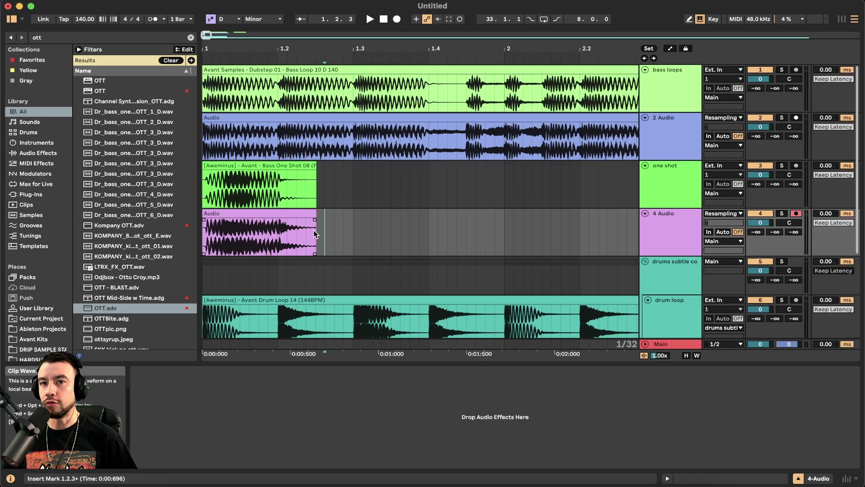
{"action": "scroll", "coordinate": [314, 234], "scroll_direction": "up", "scroll_amount": 1}
{"action": "left_click", "coordinate": [297, 214]}
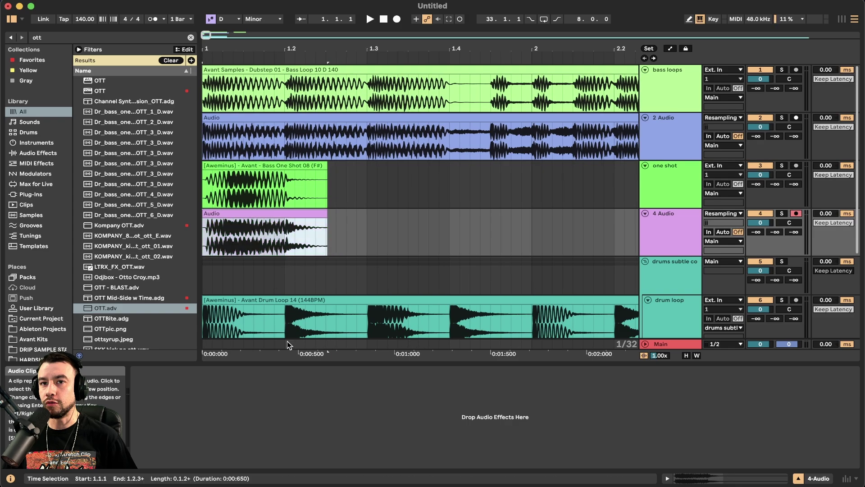
Hide the device view and bring the beat mastering track into view.
{"action": "left_click", "coordinate": [287, 365]}
{"action": "scroll", "coordinate": [288, 364], "scroll_direction": "down", "scroll_amount": 2}
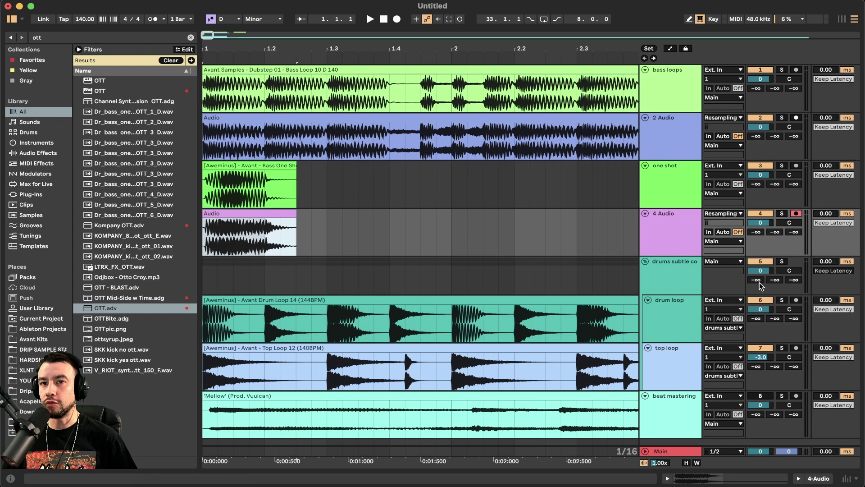
Solo the drums subtle comp group, inspect its device chain and place the insert mark at 1.3.1 on the top loop track.
{"action": "left_click", "coordinate": [784, 261]}
{"action": "scroll", "coordinate": [413, 238], "scroll_direction": "down", "scroll_amount": 1}
{"action": "double_click", "coordinate": [689, 264]}
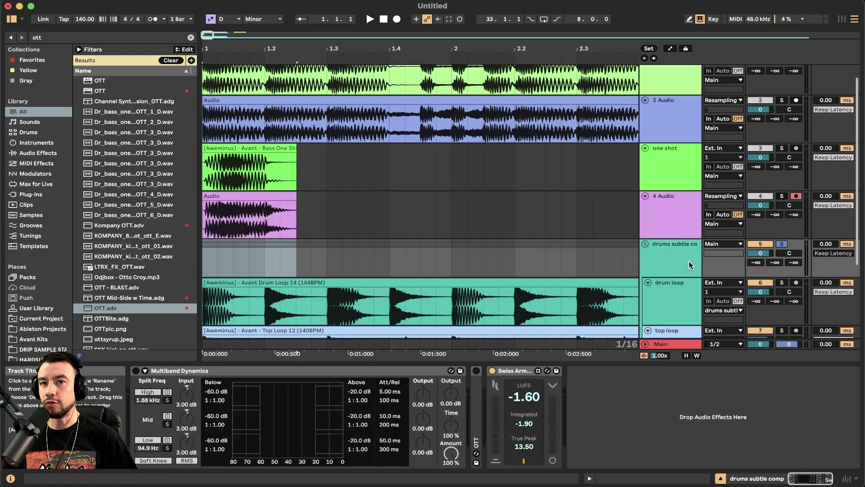
{"action": "left_click", "coordinate": [188, 371]}
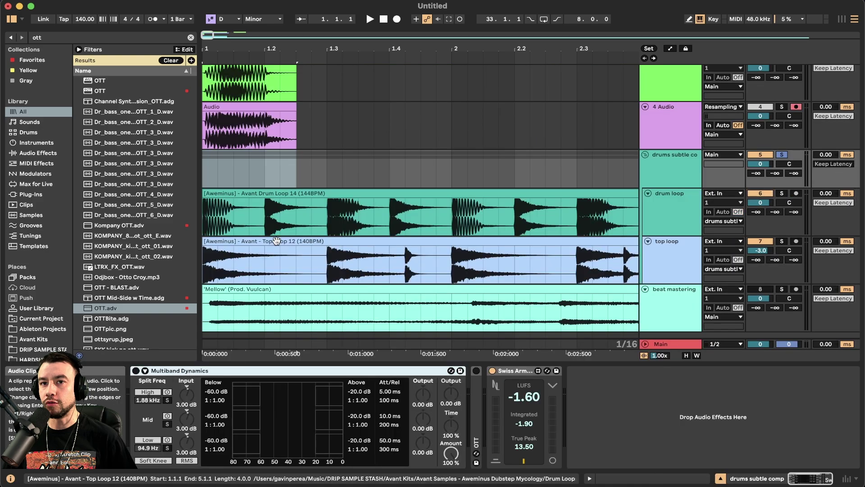
{"action": "right_click", "coordinate": [333, 275]}
{"action": "key", "text": "Escape"}
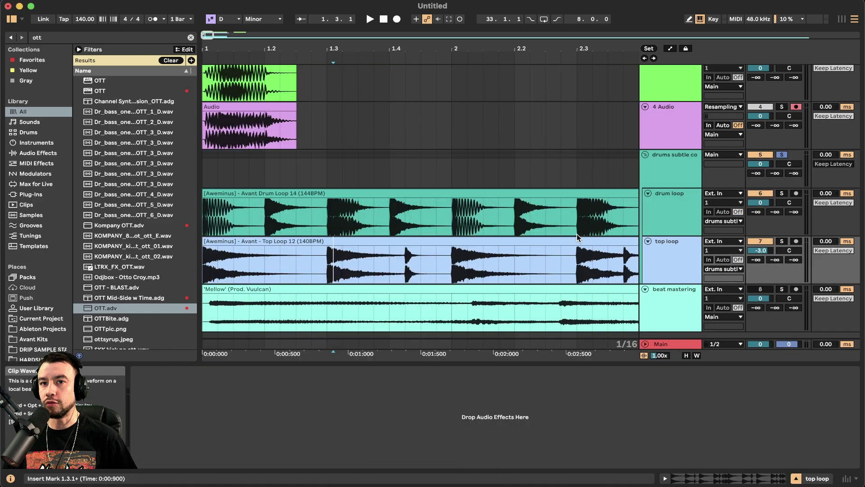
Solo the drum loop track and play its clip from the start to hear it alone.
{"action": "left_click", "coordinate": [783, 193]}
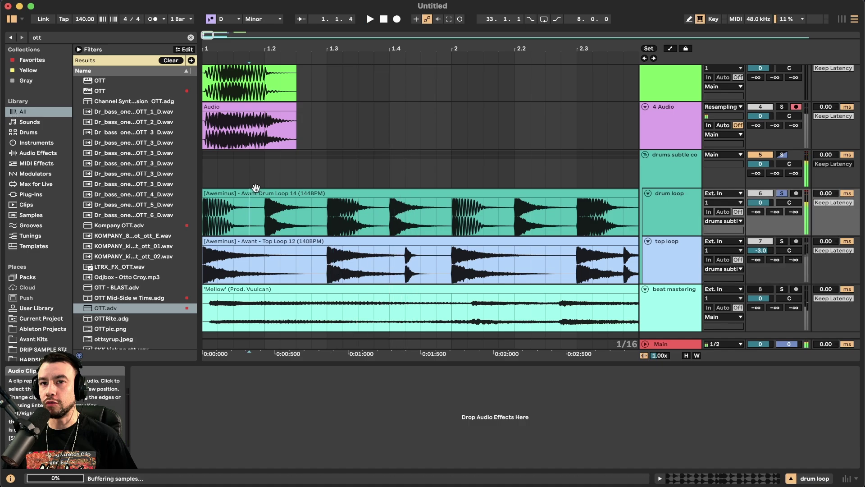
{"action": "left_click", "coordinate": [234, 194]}
{"action": "key", "text": "space"}
{"action": "key", "text": "minus"}
{"action": "scroll", "coordinate": [559, 226], "scroll_direction": "down", "scroll_amount": 1}
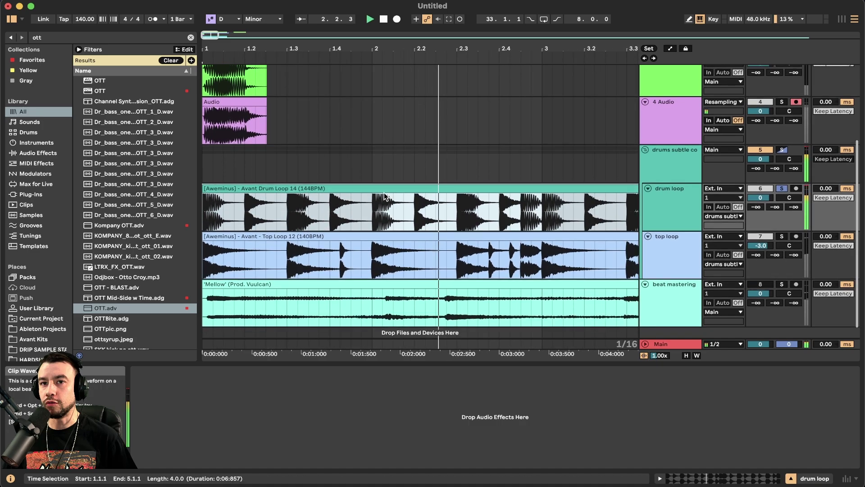
{"action": "scroll", "coordinate": [570, 243], "scroll_direction": "down", "scroll_amount": 2}
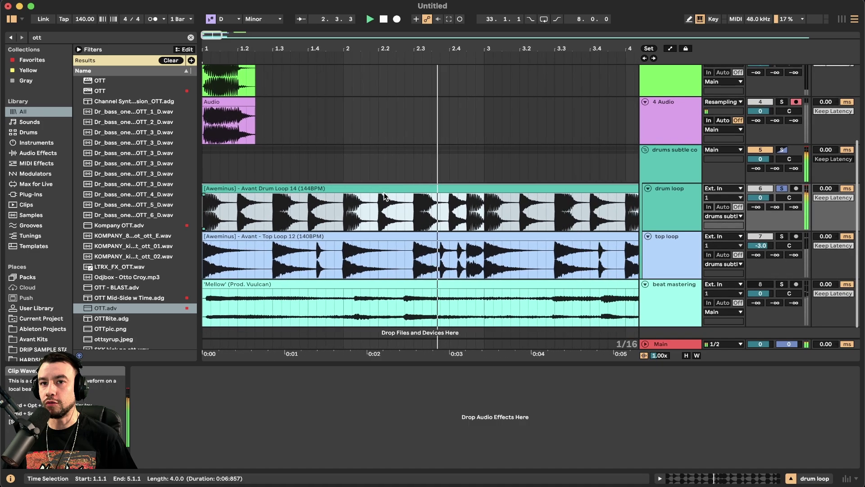
Audition the top loop track on its own and reset its volume to 0 dB.
{"action": "left_click", "coordinate": [782, 237]}
{"action": "key", "text": "space"}
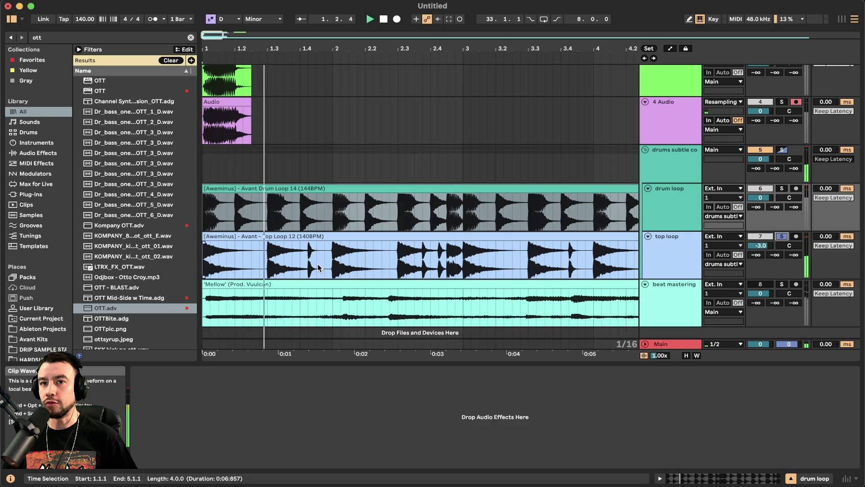
{"action": "scroll", "coordinate": [318, 266], "scroll_direction": "down", "scroll_amount": 1}
{"action": "key", "text": "space"}
{"action": "left_click", "coordinate": [781, 237]}
{"action": "double_click", "coordinate": [760, 246]}
Solo the drums subtle comp group and play both loops together, checking their loudness on the group's LUFS meter.
{"action": "left_click", "coordinate": [781, 150]}
{"action": "key", "text": "space"}
{"action": "left_click", "coordinate": [685, 163]}
{"action": "left_click", "coordinate": [685, 166]}
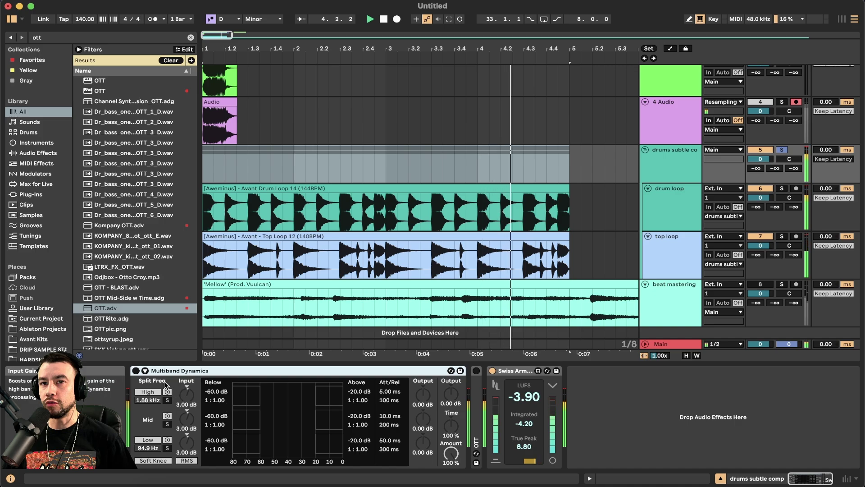
{"action": "key", "text": "space"}
Turn on the group's Multiband Dynamics with 6 dB input gain on all three bands and play the drums.
{"action": "left_click", "coordinate": [135, 370]}
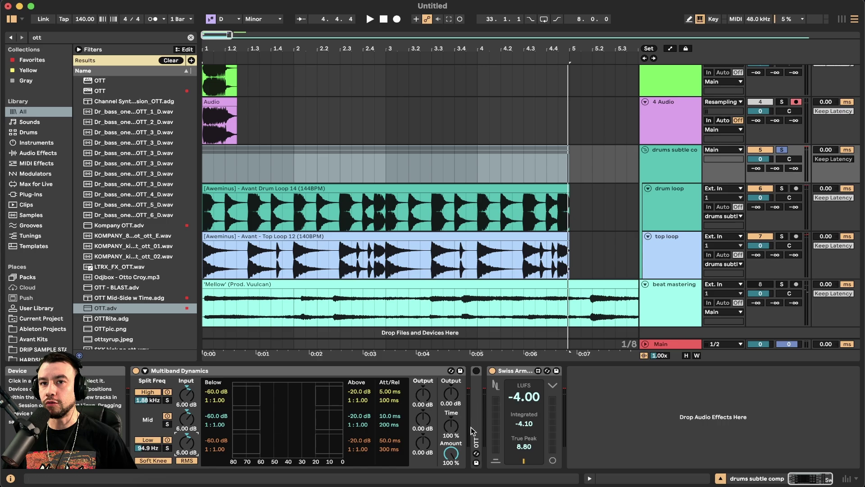
{"action": "left_click", "coordinate": [255, 370]}
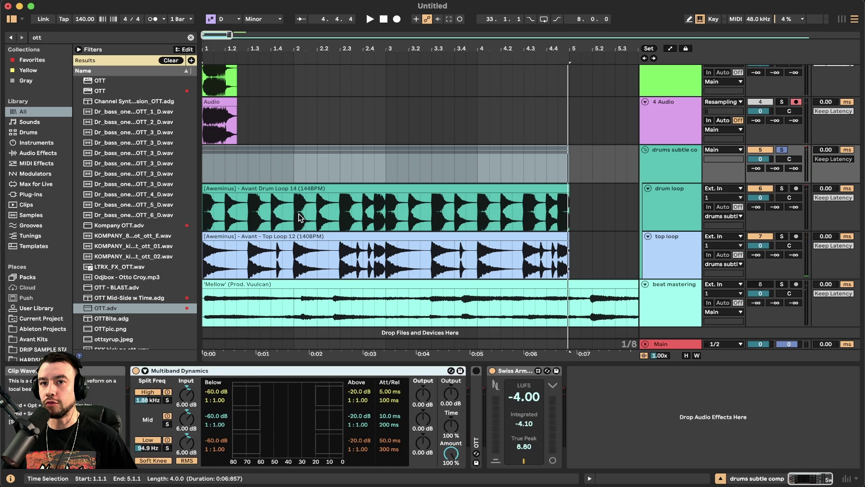
{"action": "key", "text": "space"}
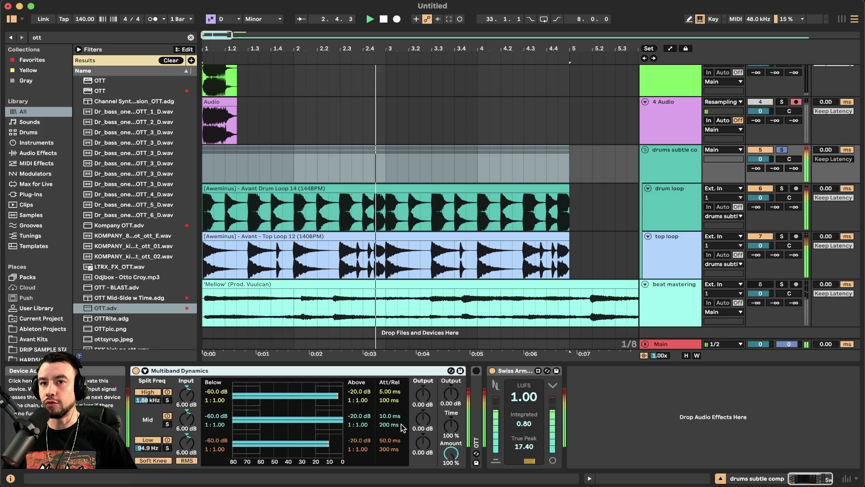
{"action": "key", "text": "space"}
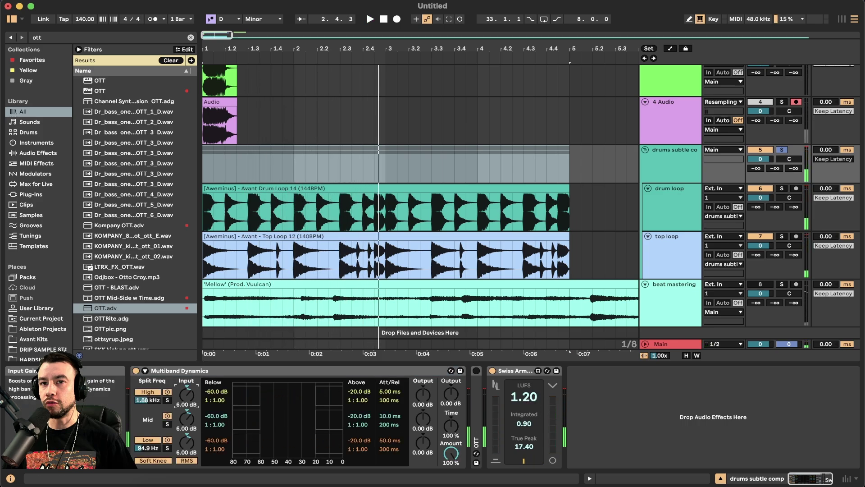
Set the high, mid and low input gains of the group's Multiband Dynamics to 3 dB.
{"action": "left_click", "coordinate": [187, 395]}
{"action": "type", "text": "3"}
{"action": "key", "text": "Return"}
{"action": "left_click", "coordinate": [188, 419]}
{"action": "type", "text": "3"}
{"action": "key", "text": "Return"}
{"action": "left_click", "coordinate": [188, 445]}
{"action": "type", "text": "3"}
{"action": "key", "text": "Return"}
Audition the drums through Multiband Dynamics with the top loop's volume lowered to -2.2 dB.
{"action": "key", "text": "space"}
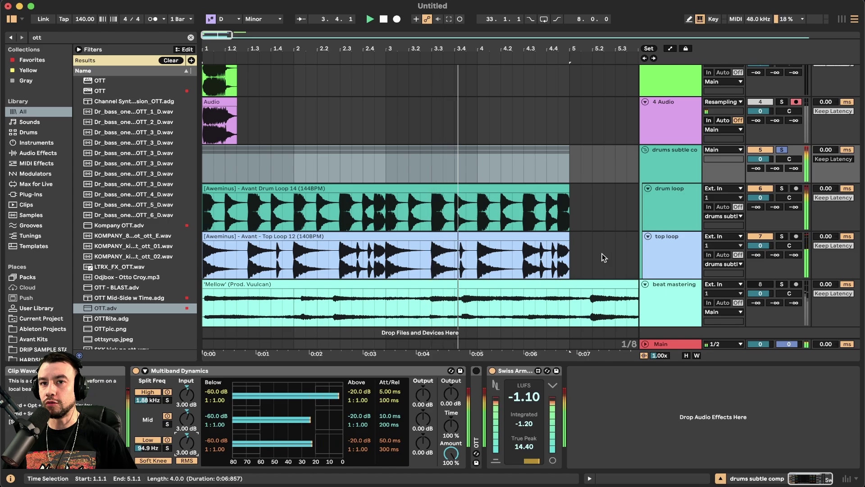
{"action": "left_click_drag", "start_coordinate": [761, 245], "coordinate": [760, 247]}
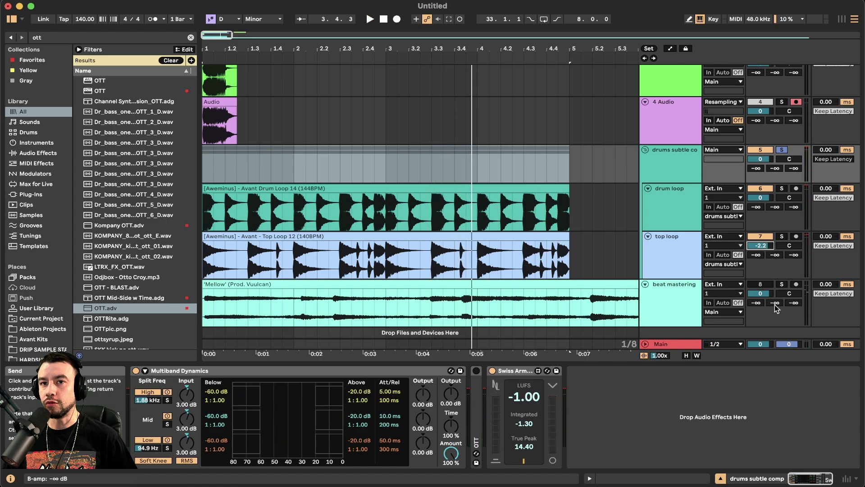
{"action": "key", "text": "space"}
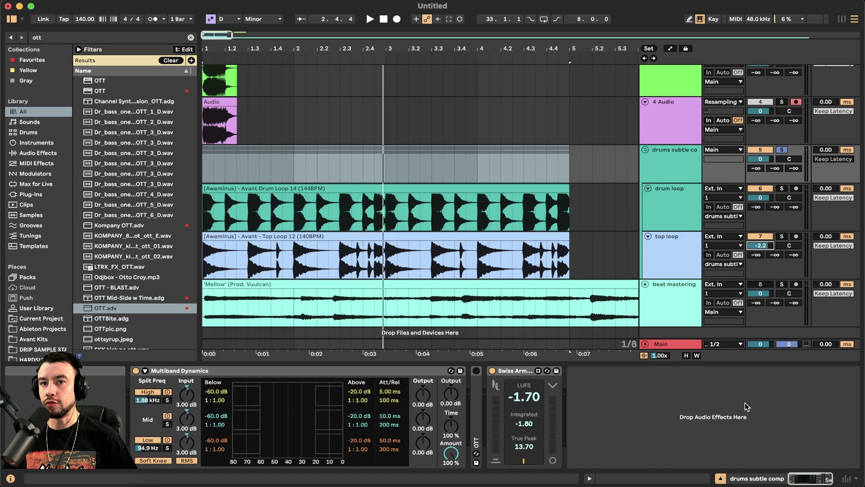
Turn off the group's Multiband Dynamics and reset the top loop's volume to 0 dB.
{"action": "left_click", "coordinate": [136, 370]}
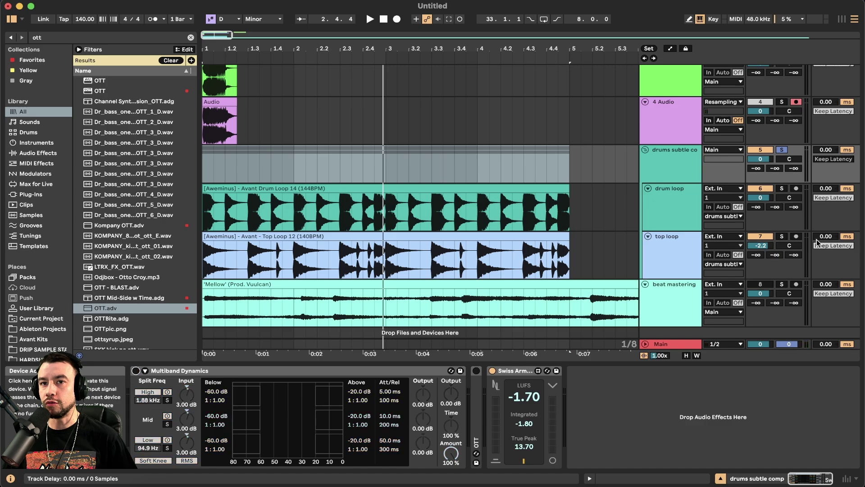
{"action": "double_click", "coordinate": [761, 245]}
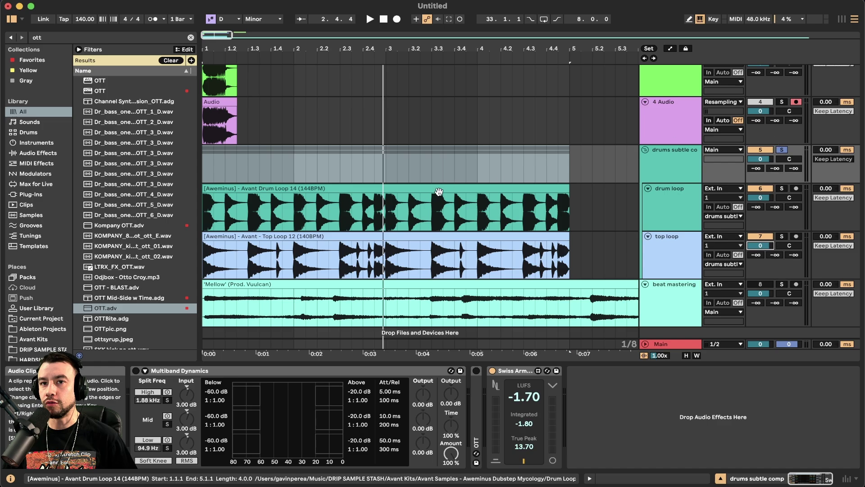
Compare the drum group's sound and loudness from bar 1 with Multiband Dynamics off and then on.
{"action": "left_click", "coordinate": [207, 172]}
{"action": "key", "text": "space"}
{"action": "key", "text": "space"}
{"action": "key", "text": "space"}
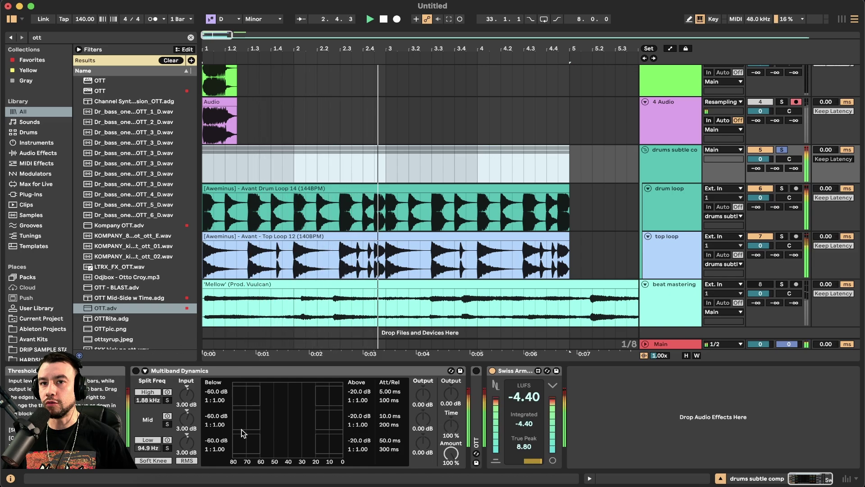
{"action": "left_click", "coordinate": [135, 371]}
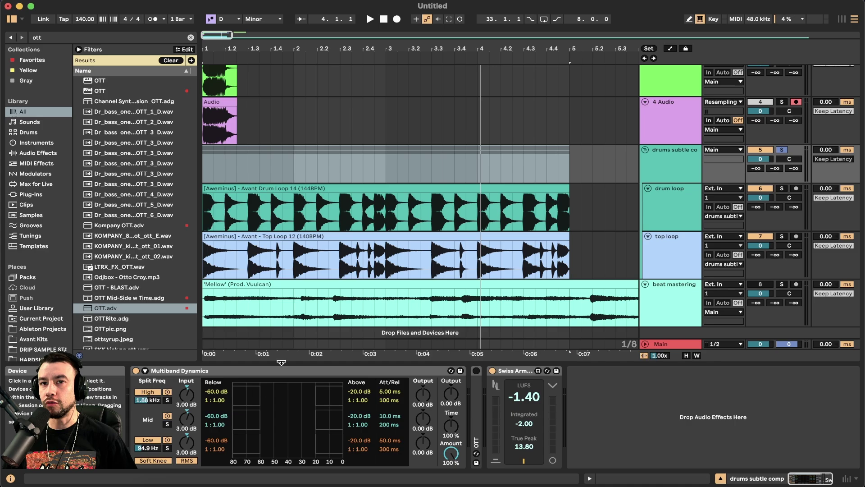
Examine the drum loop and top loop waveforms against the bass and one shot clips above them.
{"action": "scroll", "coordinate": [451, 243], "scroll_direction": "down", "scroll_amount": 2}
{"action": "scroll", "coordinate": [488, 221], "scroll_direction": "down", "scroll_amount": 1}
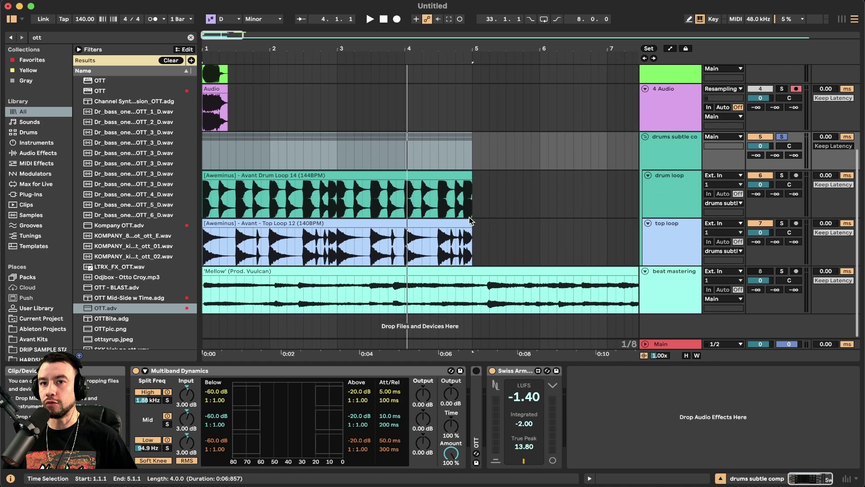
{"action": "key", "text": "z"}
{"action": "left_click", "coordinate": [242, 175]}
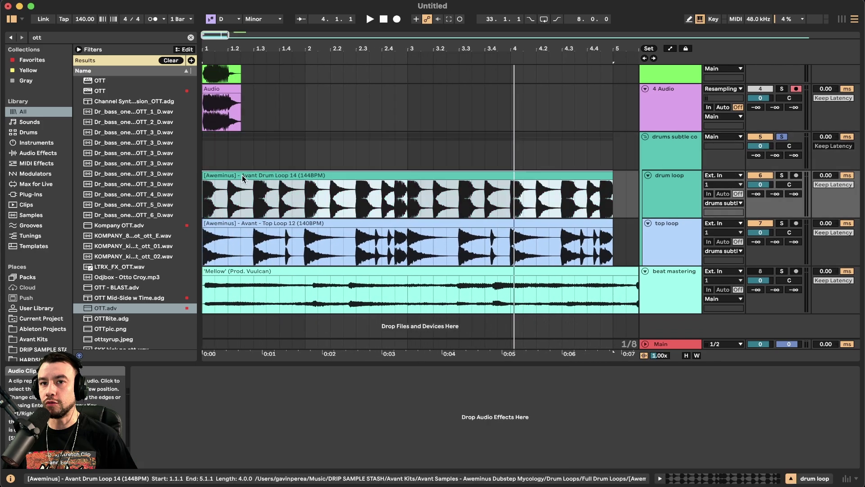
{"action": "key", "text": "Down"}
{"action": "key", "text": "Up"}
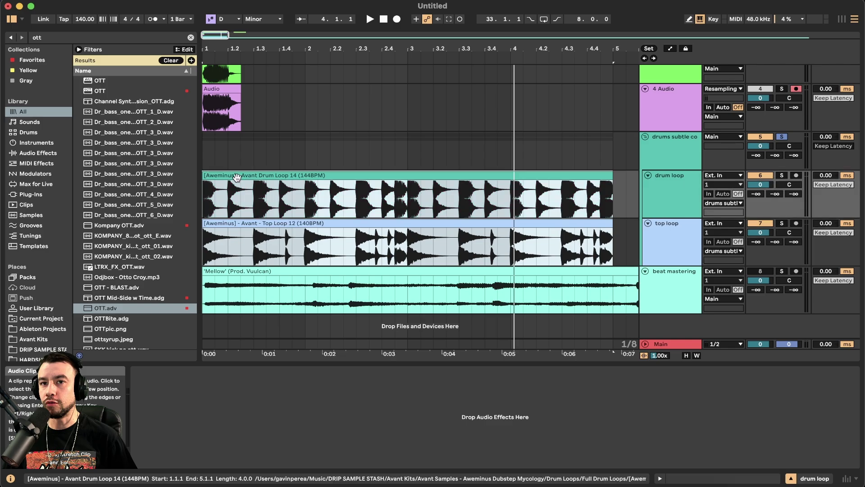
{"action": "scroll", "coordinate": [238, 180], "scroll_direction": "up", "scroll_amount": 5}
{"action": "scroll", "coordinate": [295, 213], "scroll_direction": "down", "scroll_amount": 2}
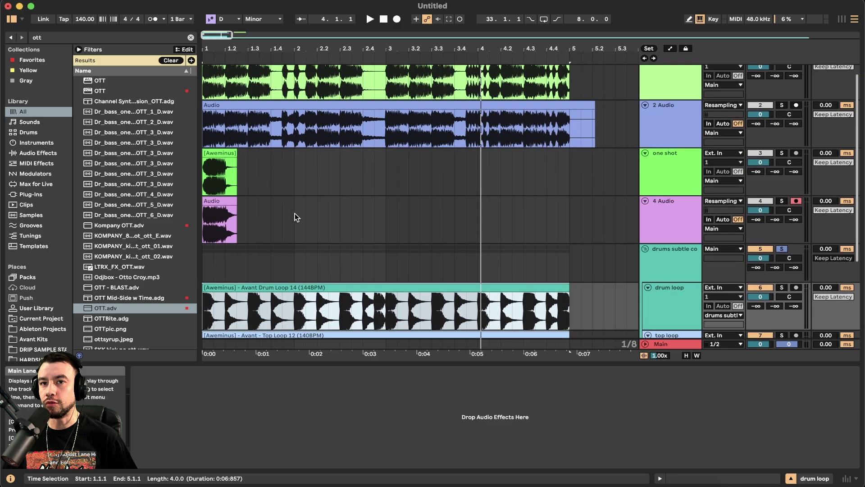
{"action": "scroll", "coordinate": [295, 212], "scroll_direction": "down", "scroll_amount": 5}
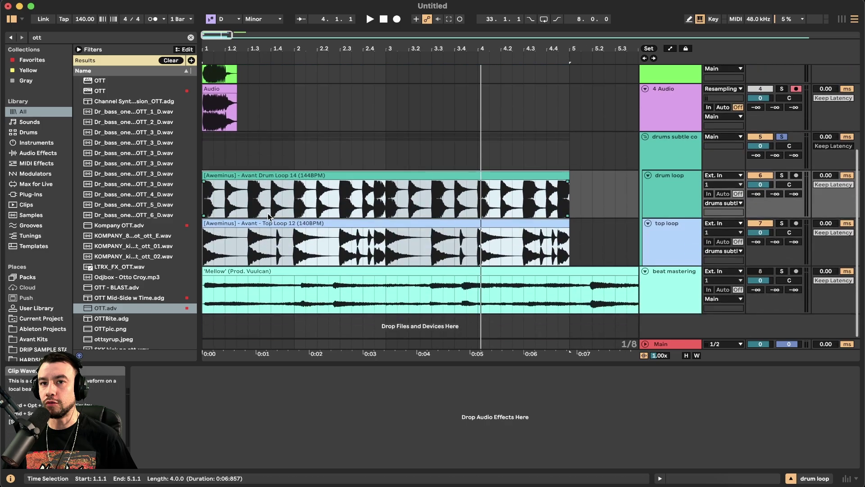
Check the tracks inside the drum group and select the drums subtle comp group to show its devices.
{"action": "left_click", "coordinate": [668, 153]}
{"action": "left_click", "coordinate": [668, 229]}
{"action": "left_click", "coordinate": [664, 186]}
{"action": "left_click", "coordinate": [662, 158]}
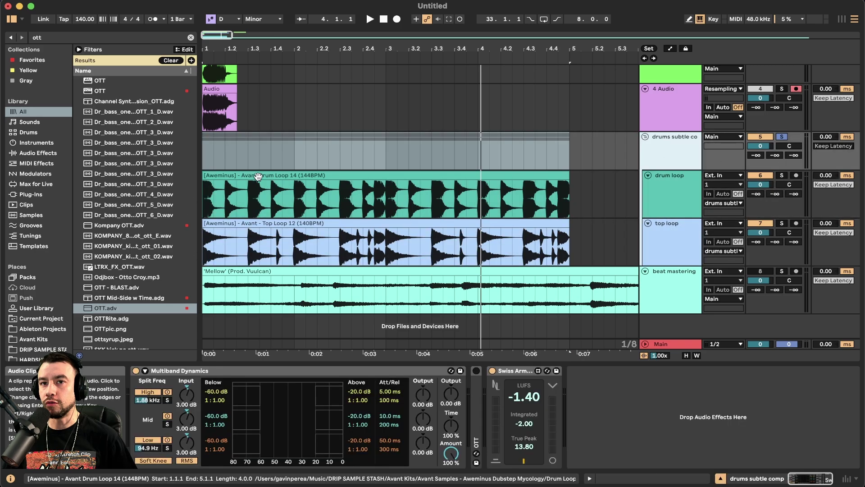
Select the drum loop clip and widen the arrangement by narrowing the browser.
{"action": "left_click", "coordinate": [218, 175]}
{"action": "scroll", "coordinate": [218, 173], "scroll_direction": "up", "scroll_amount": 2}
{"action": "left_click_drag", "start_coordinate": [198, 139], "coordinate": [179, 136]}
{"action": "scroll", "coordinate": [285, 177], "scroll_direction": "up", "scroll_amount": 1}
{"action": "scroll", "coordinate": [285, 178], "scroll_direction": "down", "scroll_amount": 3}
Replay the opening of the drums and examine the band levels in the drum group's Multiband Dynamics.
{"action": "key", "text": "space"}
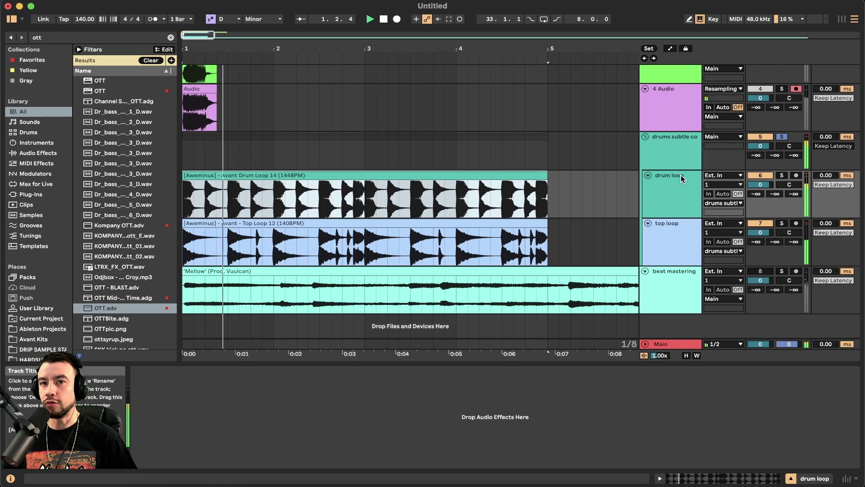
{"action": "key", "text": "space"}
{"action": "left_click", "coordinate": [680, 153]}
{"action": "key", "text": "space"}
{"action": "key", "text": "space"}
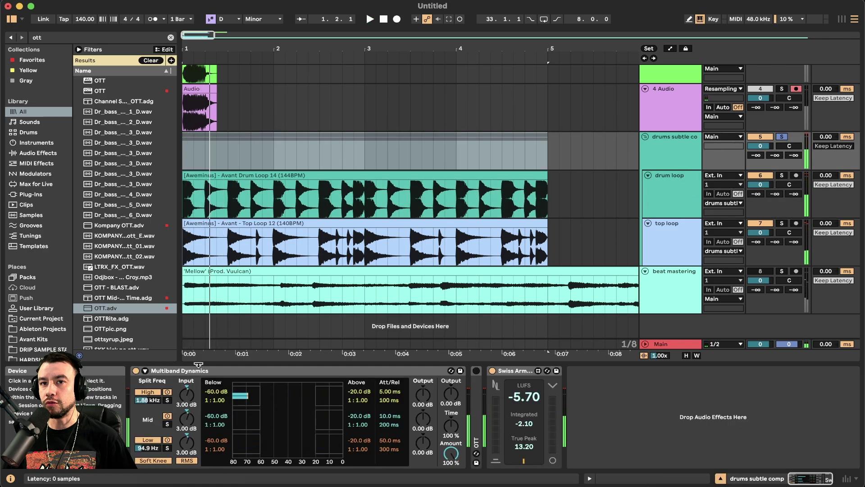
{"action": "key", "text": "space"}
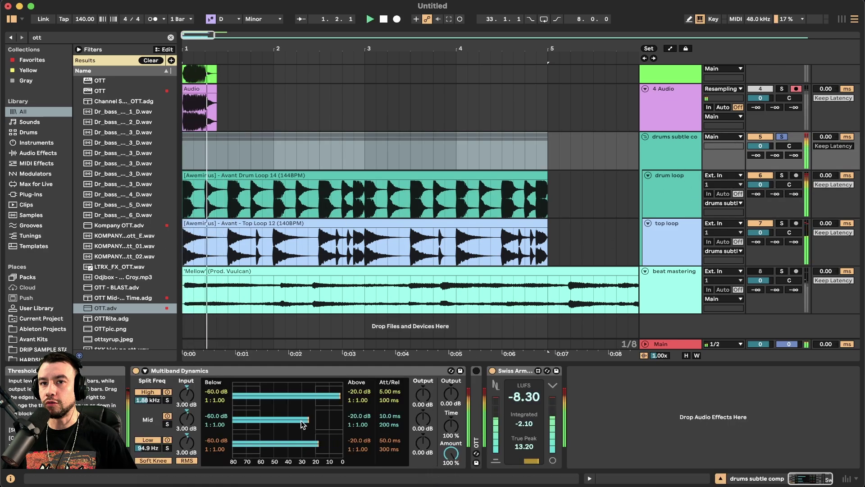
Switch the drum group's processing from Multiband Dynamics to the unfolded OTT device and play the loops through it.
{"action": "double_click", "coordinate": [476, 407]}
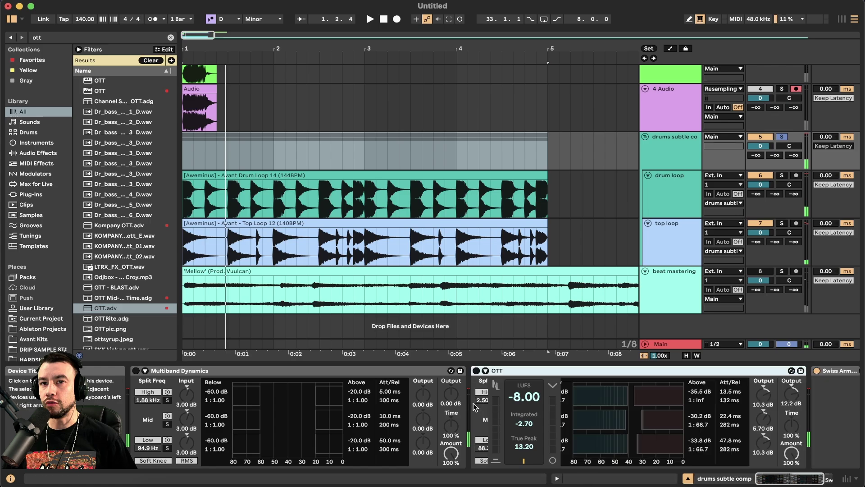
{"action": "left_click", "coordinate": [477, 371]}
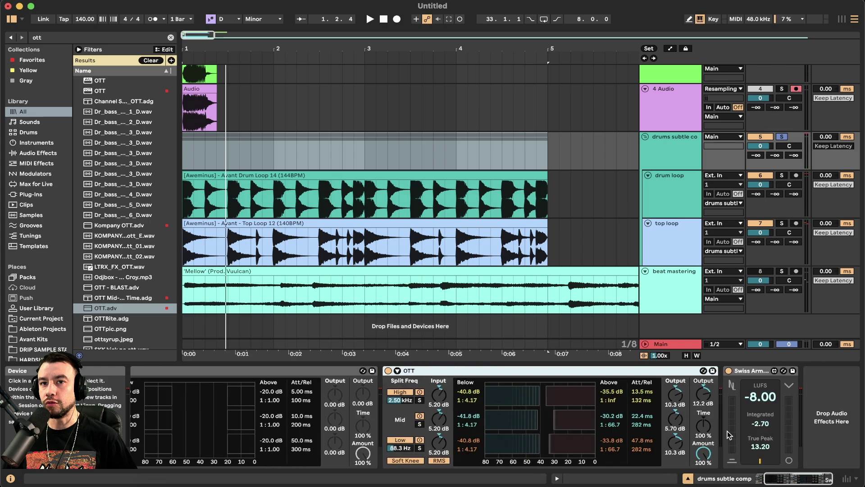
{"action": "key", "text": "space"}
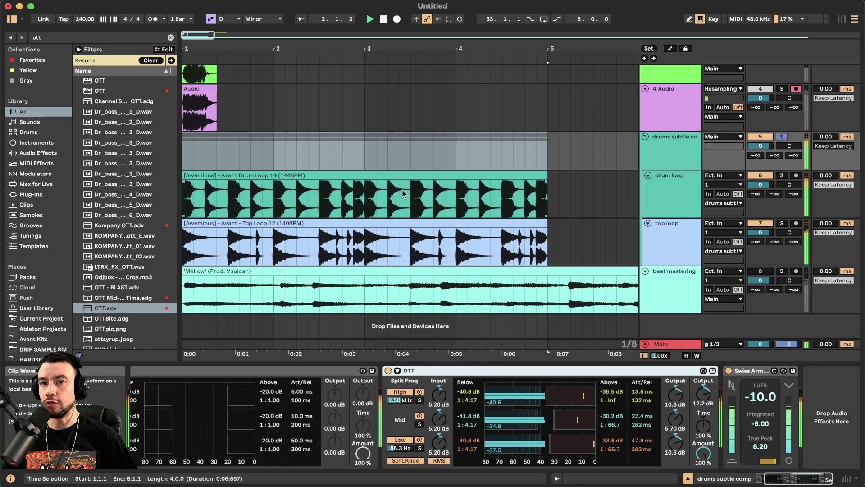
Replay the drums through OTT from bar 1 and examine its band activity and the group's LUFS reading.
{"action": "scroll", "coordinate": [469, 212], "scroll_direction": "down", "scroll_amount": 1}
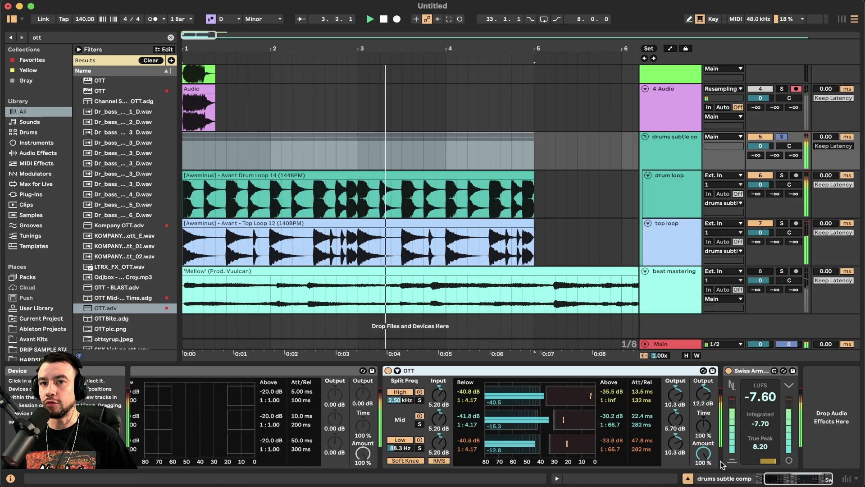
{"action": "key", "text": "space"}
{"action": "key", "text": "space"}
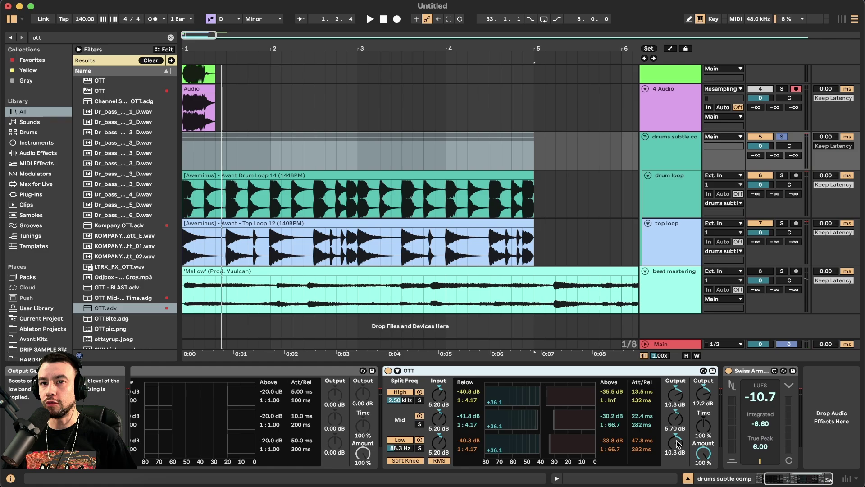
{"action": "key", "text": "space"}
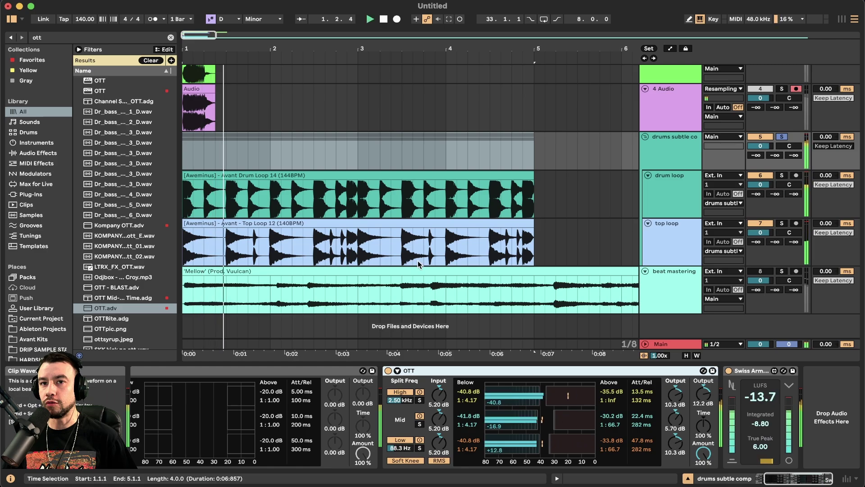
{"action": "scroll", "coordinate": [418, 260], "scroll_direction": "down", "scroll_amount": 5}
{"action": "scroll", "coordinate": [418, 260], "scroll_direction": "down", "scroll_amount": 3}
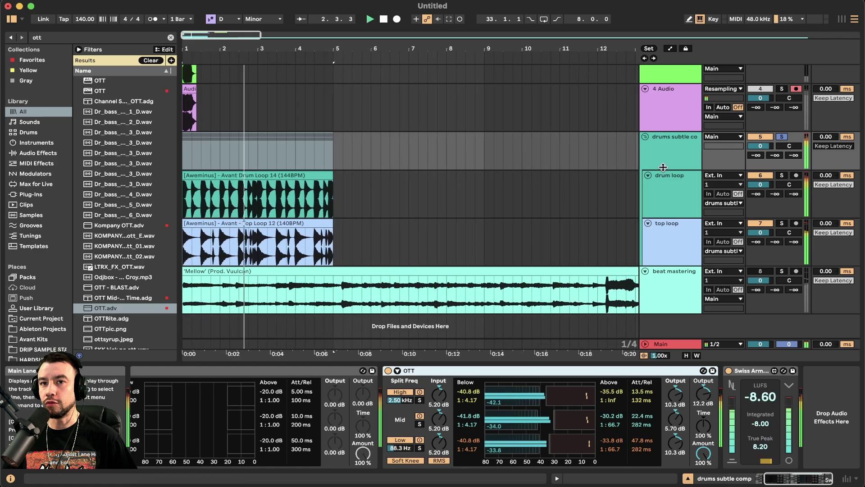
Select the beat mastering track and unfold its Multiband Dynamics device.
{"action": "left_click", "coordinate": [686, 159]}
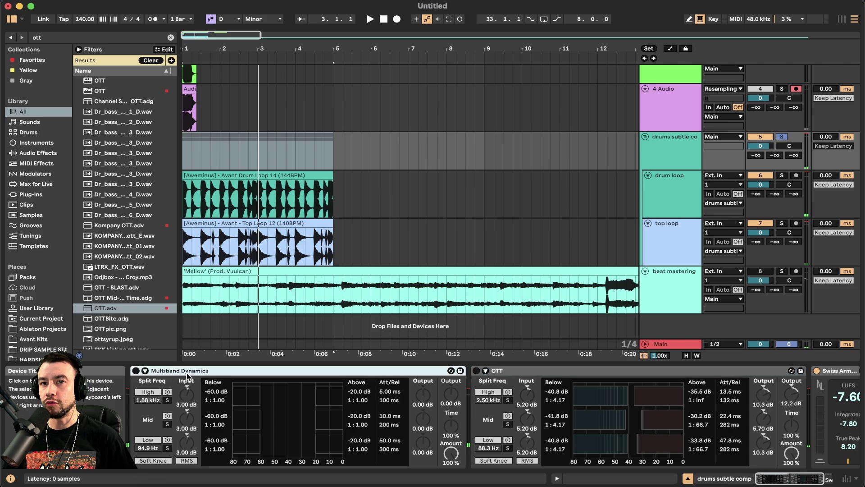
{"action": "left_click", "coordinate": [693, 290]}
{"action": "left_click", "coordinate": [693, 290]}
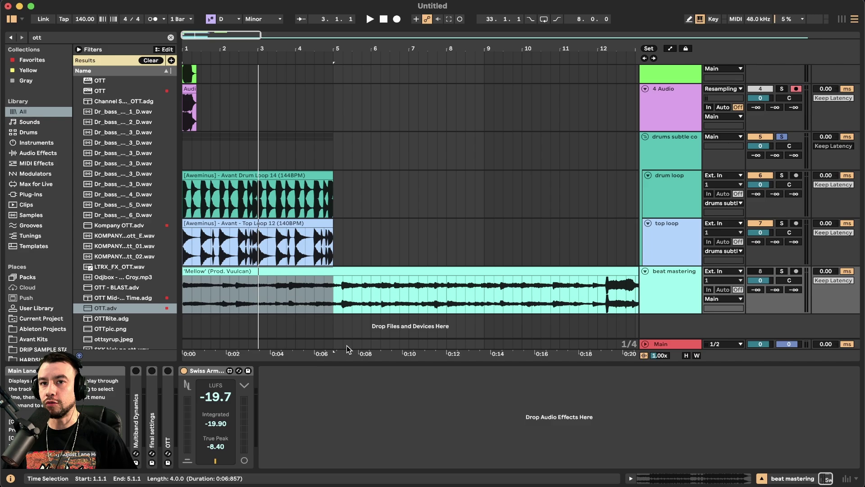
{"action": "double_click", "coordinate": [132, 384]}
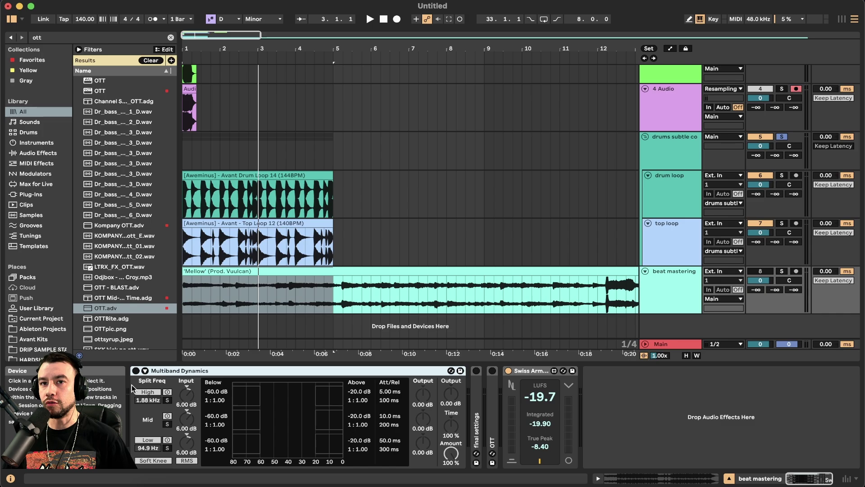
Select the 'Mellow' clip and examine the overall shape of its waveform.
{"action": "left_click", "coordinate": [396, 271]}
{"action": "left_click", "coordinate": [662, 285]}
{"action": "scroll", "coordinate": [417, 259], "scroll_direction": "down", "scroll_amount": 10}
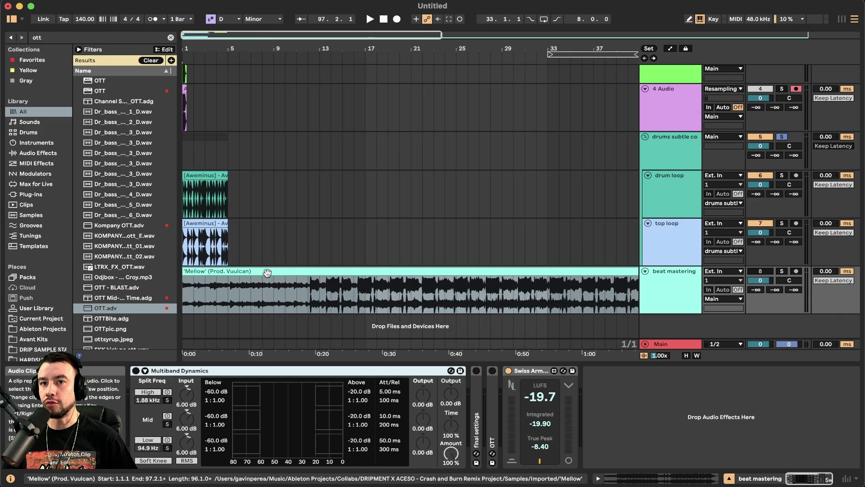
{"action": "left_click", "coordinate": [265, 272]}
{"action": "scroll", "coordinate": [262, 272], "scroll_direction": "down", "scroll_amount": 2}
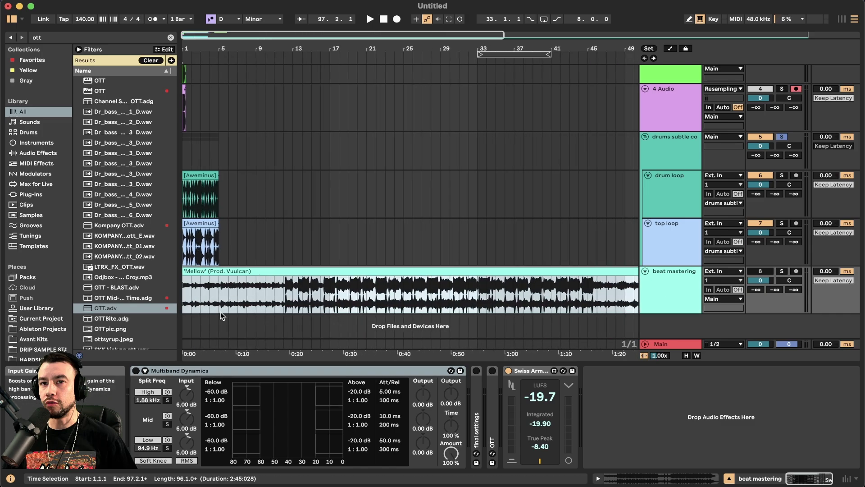
{"action": "scroll", "coordinate": [221, 315], "scroll_direction": "down", "scroll_amount": 2}
{"action": "left_click", "coordinate": [256, 292]}
{"action": "left_click", "coordinate": [255, 271]}
{"action": "scroll", "coordinate": [270, 292], "scroll_direction": "up", "scroll_amount": 2}
{"action": "scroll", "coordinate": [289, 293], "scroll_direction": "down", "scroll_amount": 1}
{"action": "left_click", "coordinate": [266, 262]}
{"action": "left_click", "coordinate": [264, 271]}
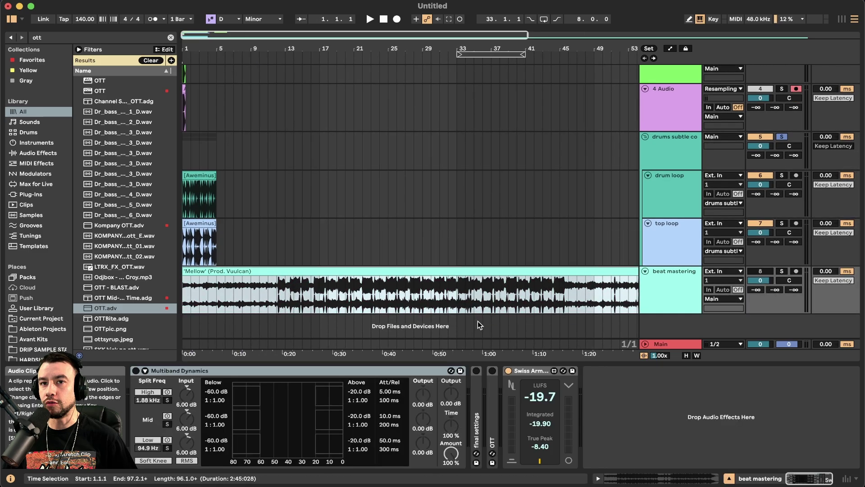
Solo the beat mastering track, play 'Mellow' from bar 12 with the processing bypassed and read its LUFS level.
{"action": "left_click", "coordinate": [267, 290]}
{"action": "left_click", "coordinate": [277, 290]}
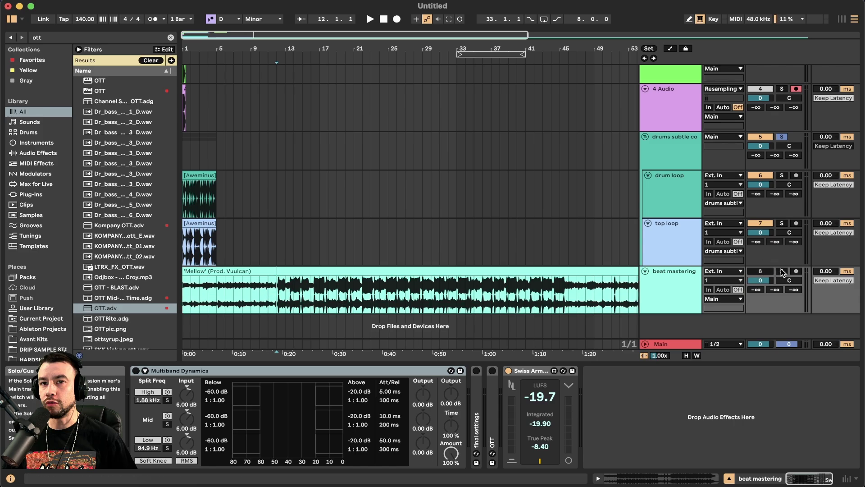
{"action": "left_click", "coordinate": [782, 271]}
{"action": "key", "text": "space"}
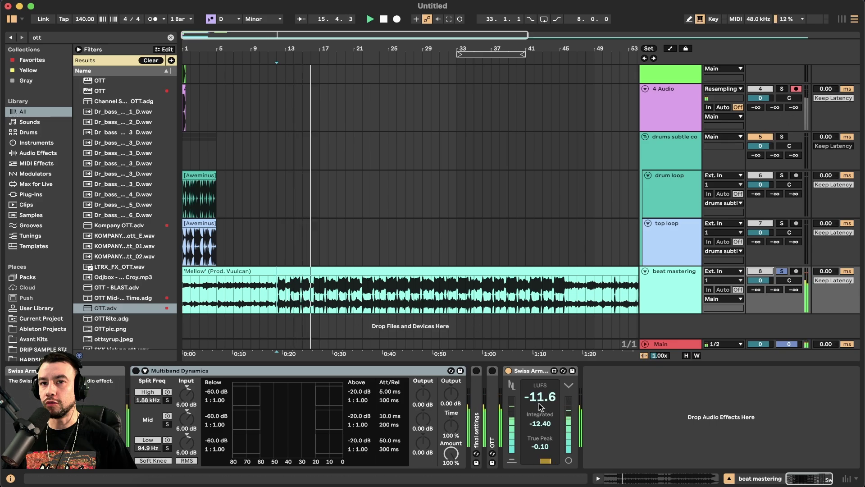
{"action": "key", "text": "space"}
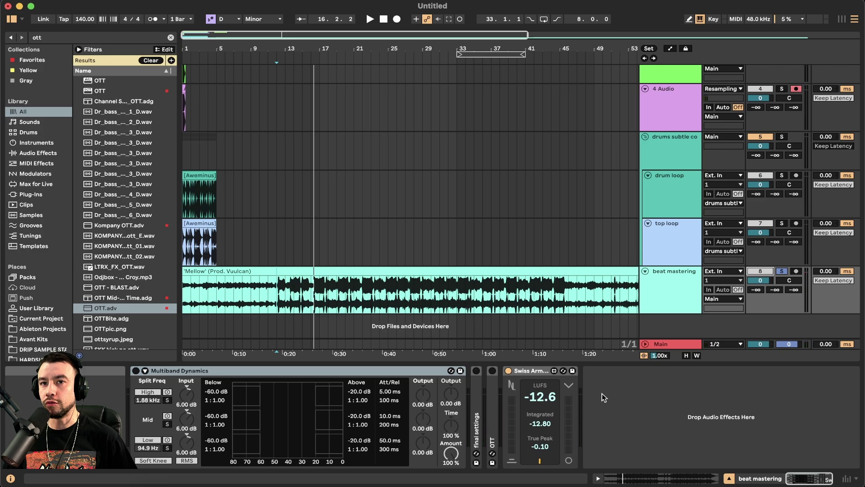
Examine the 'Mellow' waveform before and after bar 12, comparing the intro with the drop.
{"action": "scroll", "coordinate": [270, 306], "scroll_direction": "up", "scroll_amount": 3}
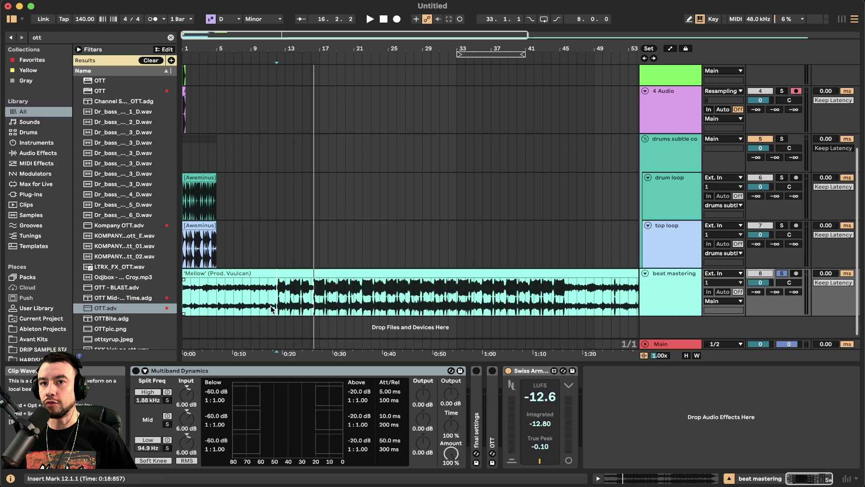
{"action": "scroll", "coordinate": [271, 310], "scroll_direction": "left", "scroll_amount": 2}
{"action": "left_click", "coordinate": [208, 273]}
{"action": "scroll", "coordinate": [288, 297], "scroll_direction": "up", "scroll_amount": 2}
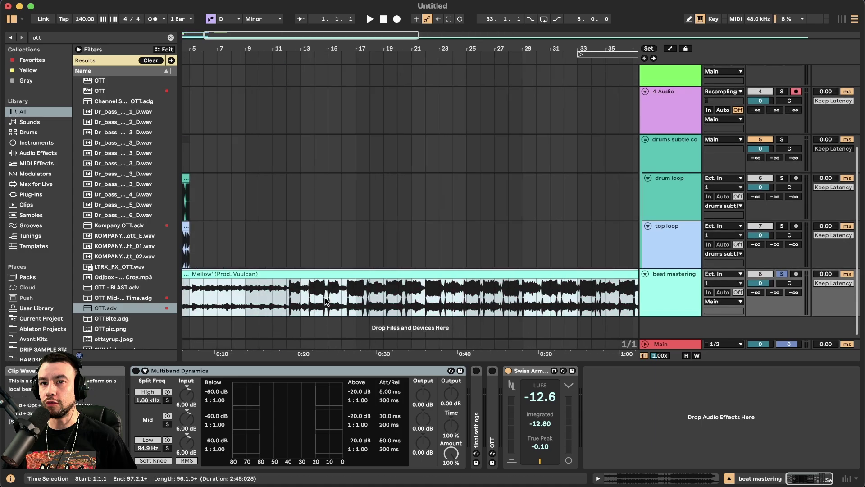
{"action": "scroll", "coordinate": [270, 302], "scroll_direction": "left", "scroll_amount": 3}
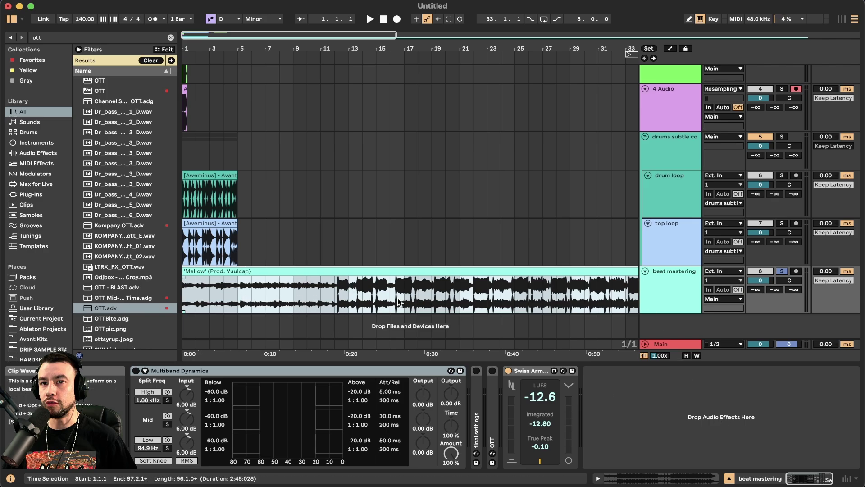
{"action": "scroll", "coordinate": [366, 297], "scroll_direction": "down", "scroll_amount": 3}
{"action": "scroll", "coordinate": [322, 297], "scroll_direction": "up", "scroll_amount": 2}
{"action": "scroll", "coordinate": [322, 297], "scroll_direction": "left", "scroll_amount": 1}
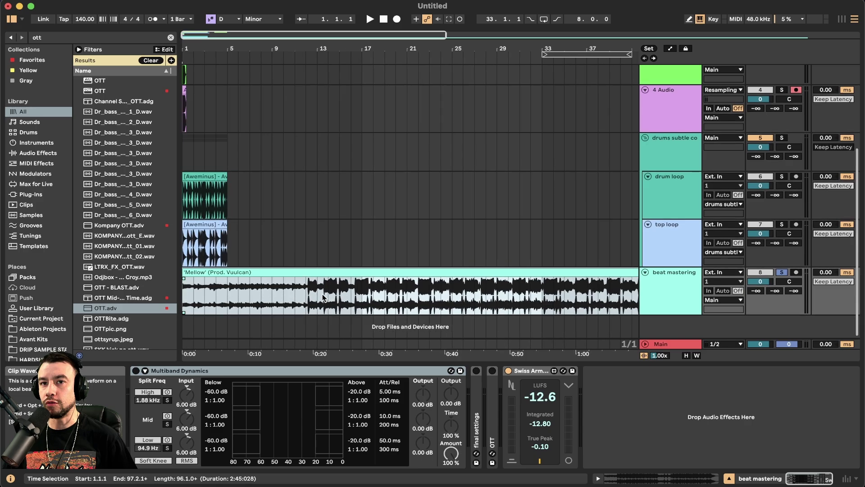
{"action": "left_click", "coordinate": [206, 369]}
{"action": "scroll", "coordinate": [277, 310], "scroll_direction": "down", "scroll_amount": 1}
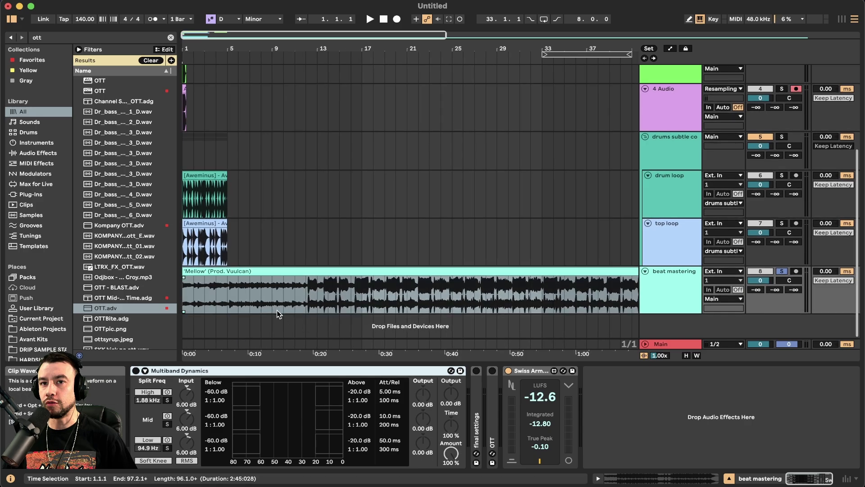
{"action": "scroll", "coordinate": [234, 287], "scroll_direction": "up", "scroll_amount": 1}
{"action": "left_click", "coordinate": [367, 268]}
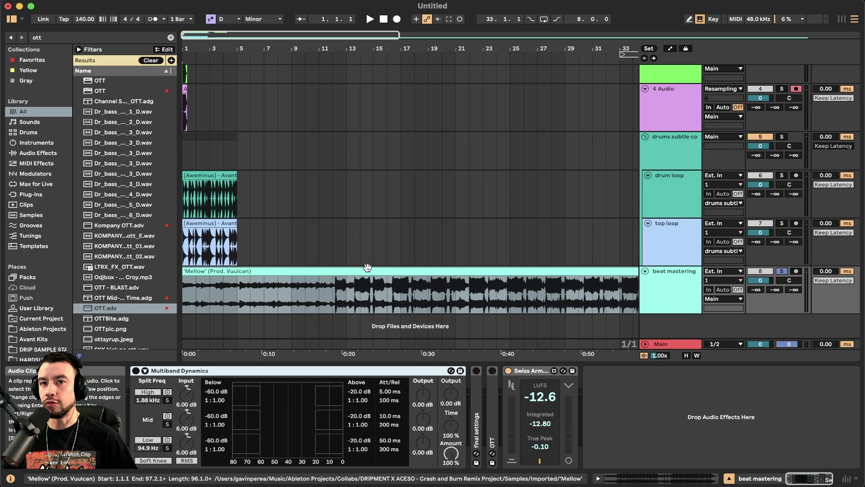
{"action": "double_click", "coordinate": [144, 371]}
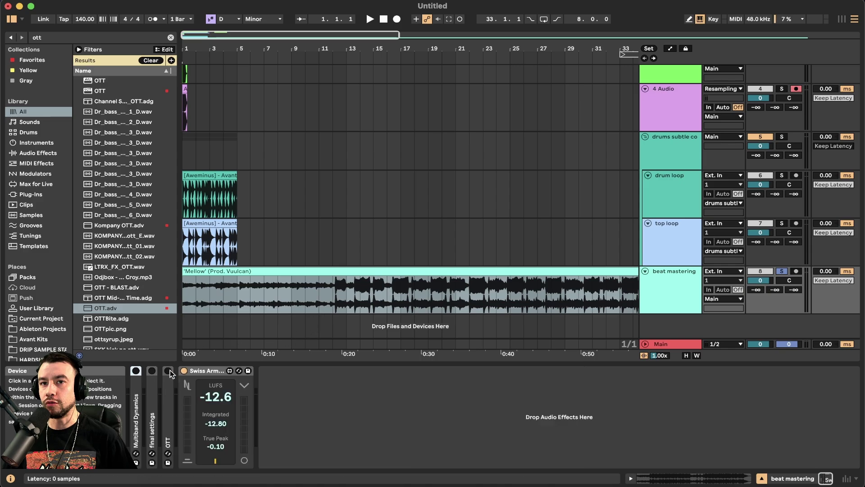
{"action": "double_click", "coordinate": [136, 393]}
{"action": "left_click", "coordinate": [135, 371]}
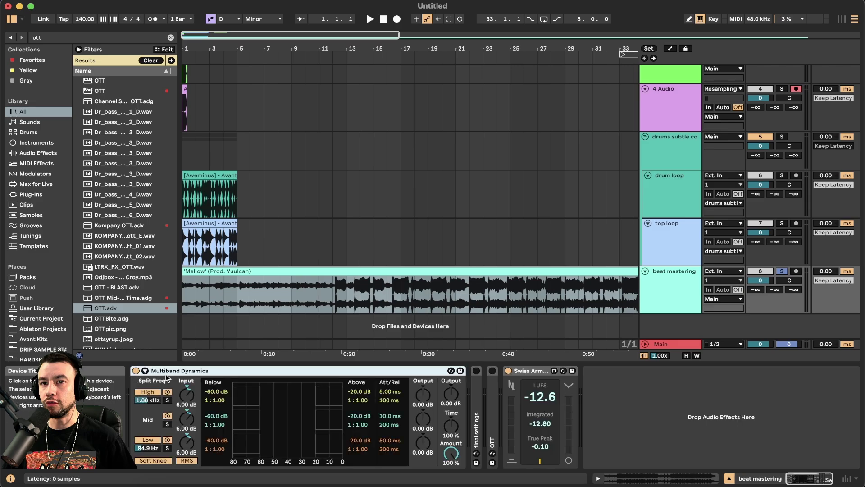
{"action": "left_click", "coordinate": [136, 370]}
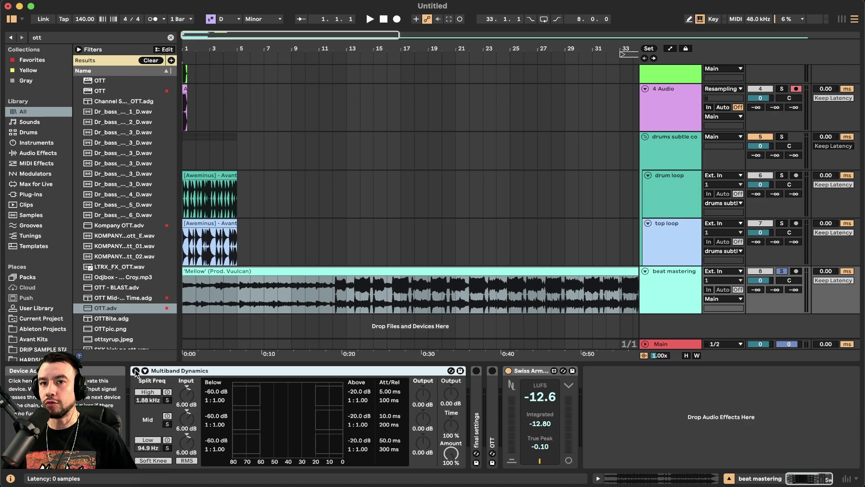
Play 'Mellow' from bar 4 and compare the sound with Multiband Dynamics bypassed and active.
{"action": "left_click", "coordinate": [219, 294]}
{"action": "key", "text": "space"}
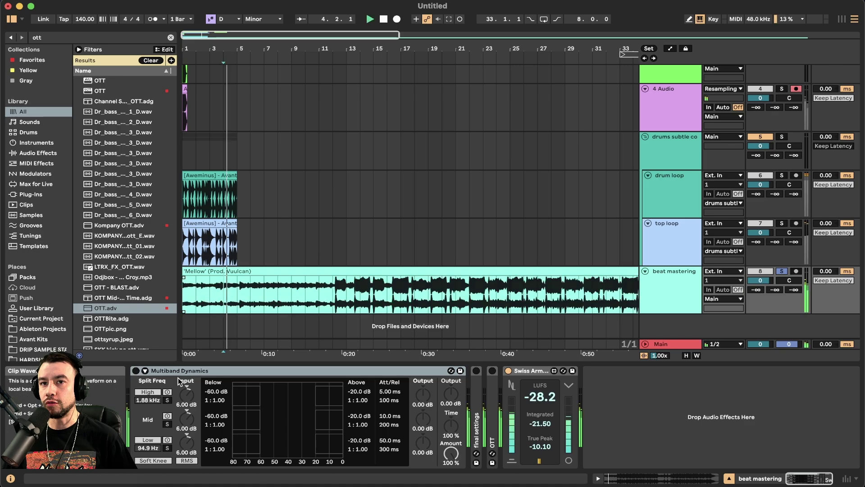
{"action": "left_click", "coordinate": [135, 371]}
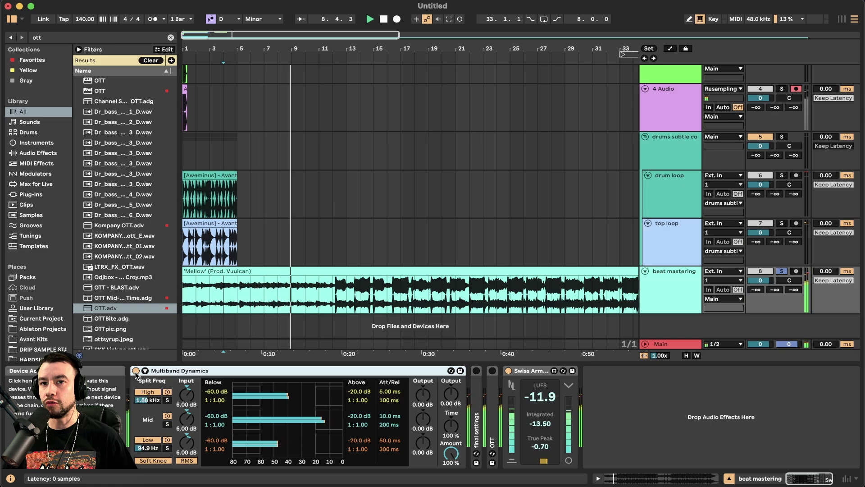
{"action": "left_click", "coordinate": [135, 371]}
Replay 'Mellow' from bar 4, enable Multiband Dynamics during playback and examine the LUFS reading through the drop.
{"action": "key", "text": "space"}
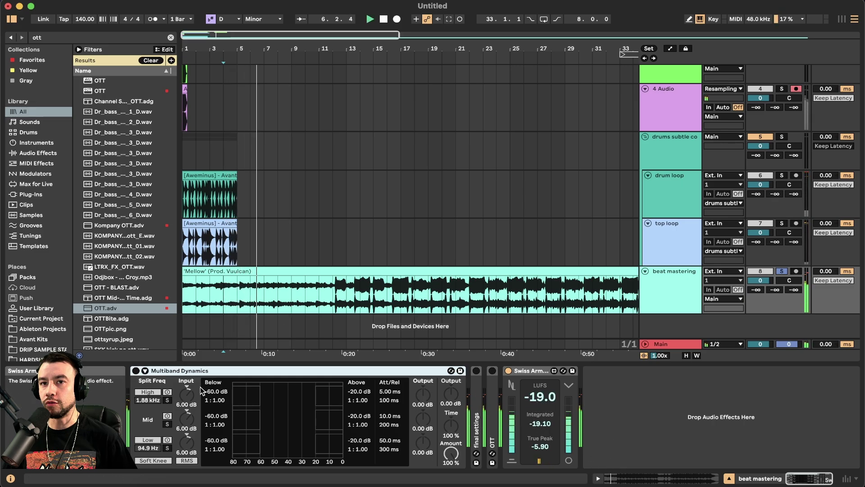
{"action": "left_click", "coordinate": [136, 371]}
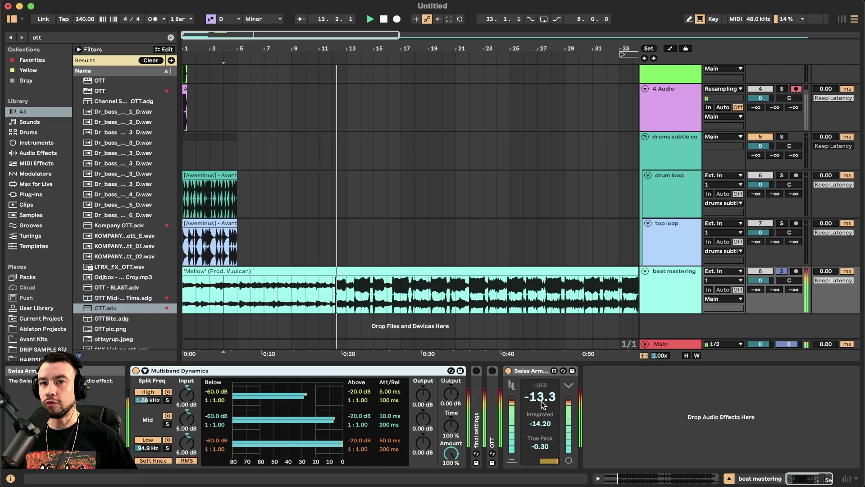
{"action": "scroll", "coordinate": [385, 301], "scroll_direction": "right", "scroll_amount": 3}
{"action": "scroll", "coordinate": [385, 302], "scroll_direction": "down", "scroll_amount": 3}
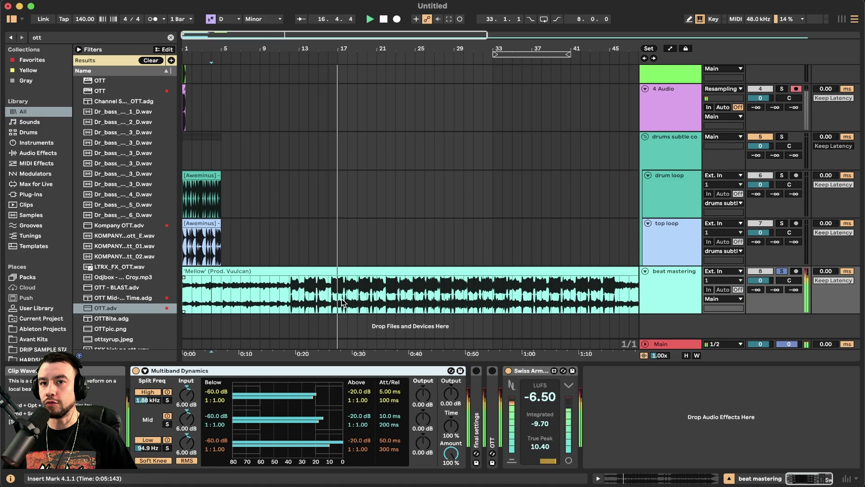
{"action": "key", "text": "space"}
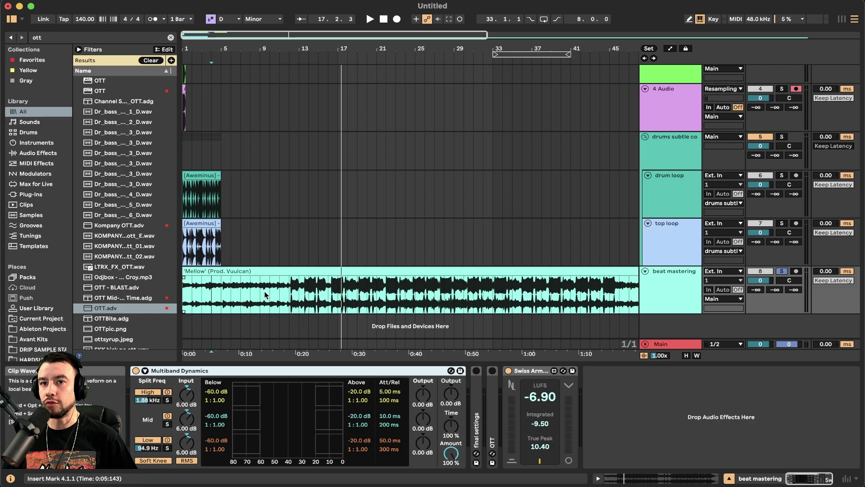
Set the playback start to 13.3.1 in the drop and play it through Multiband Dynamics.
{"action": "scroll", "coordinate": [267, 293], "scroll_direction": "up", "scroll_amount": 3}
{"action": "left_click", "coordinate": [297, 289]}
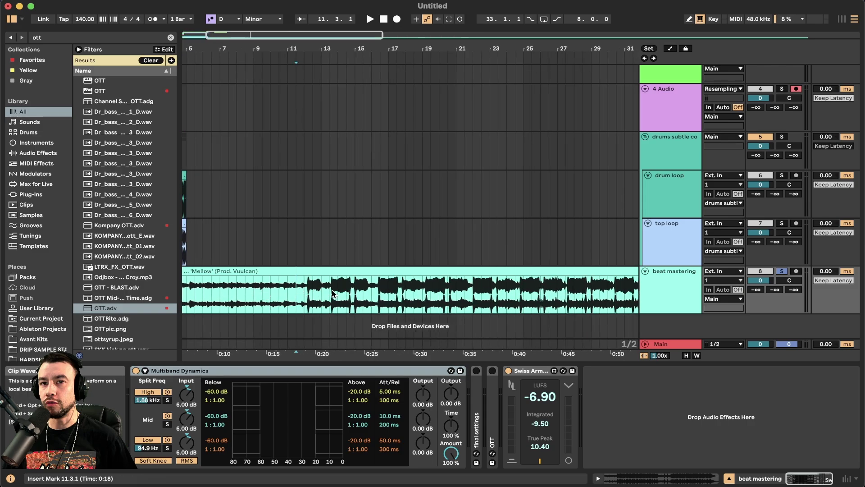
{"action": "scroll", "coordinate": [329, 293], "scroll_direction": "up", "scroll_amount": 2}
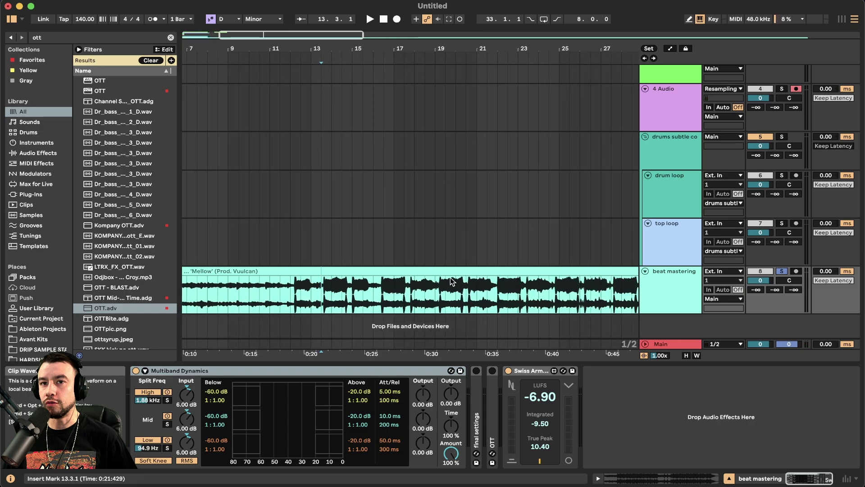
{"action": "key", "text": "space"}
{"action": "scroll", "coordinate": [361, 293], "scroll_direction": "up", "scroll_amount": 1}
{"action": "key", "text": "space"}
{"action": "scroll", "coordinate": [365, 294], "scroll_direction": "up", "scroll_amount": 2}
{"action": "key", "text": "space"}
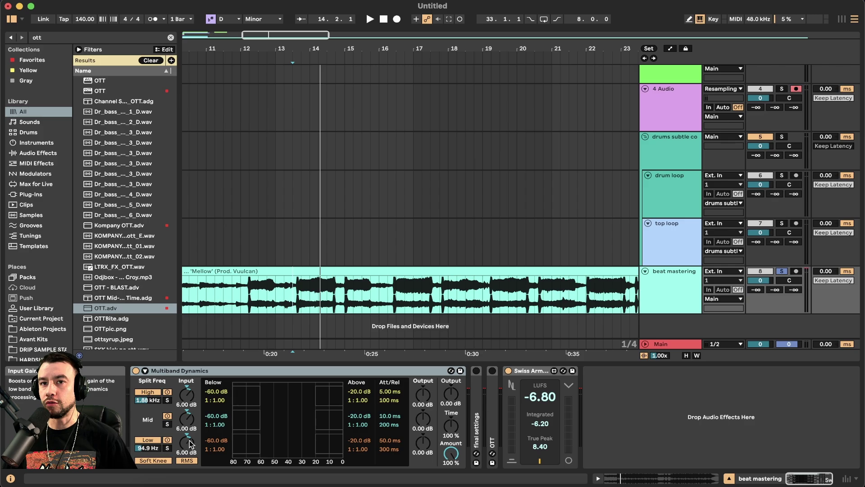
Audition the drop with the low band's input gain at -2.29 dB, and reset that gain to 0 dB.
{"action": "left_click_drag", "start_coordinate": [191, 444], "coordinate": [190, 455]}
{"action": "key", "text": "space"}
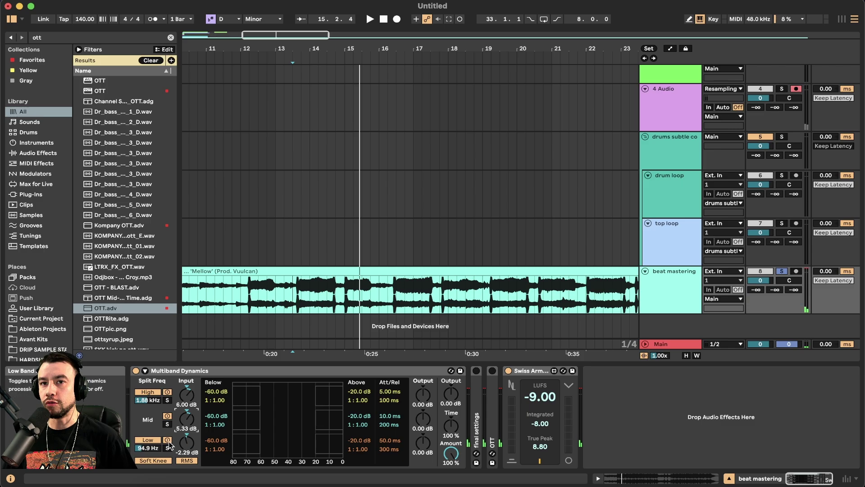
{"action": "double_click", "coordinate": [188, 443]}
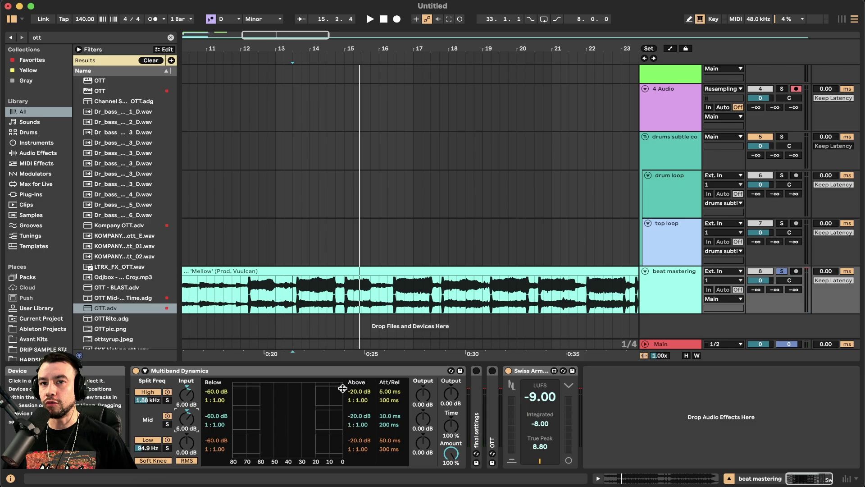
Set Multiband Dynamics' input gain to 3.05 dB for the mid band and 2.29 dB for the low band while playing the drop.
{"action": "key", "text": "space"}
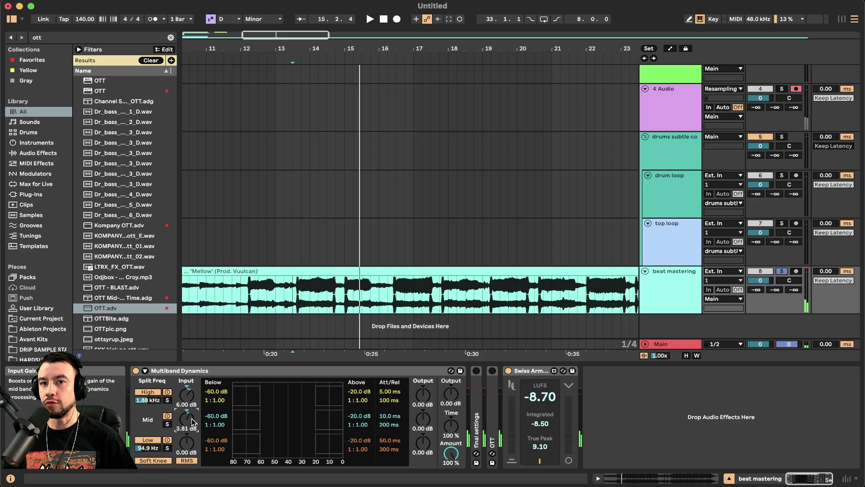
{"action": "key", "text": "space"}
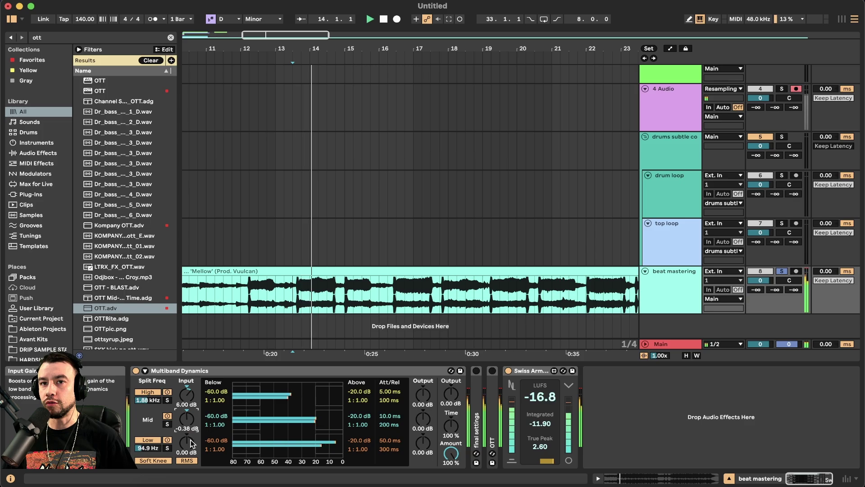
{"action": "left_click_drag", "start_coordinate": [187, 419], "coordinate": [188, 448]}
{"action": "key", "text": "space"}
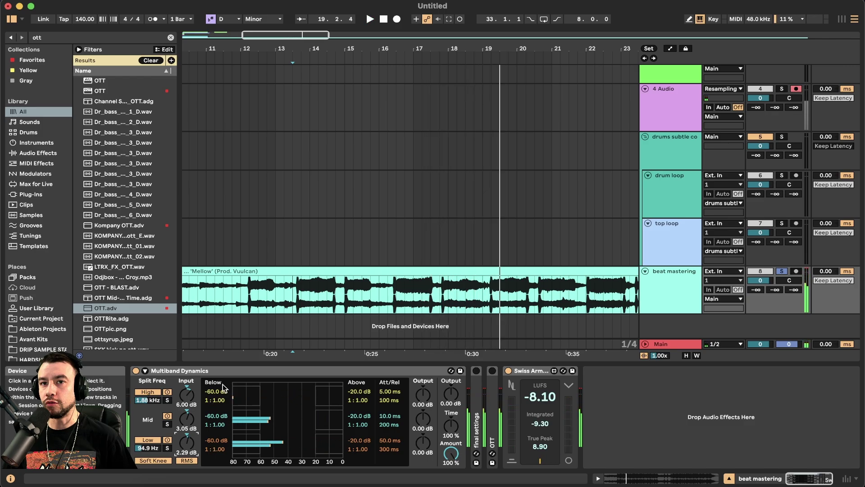
Unfold and enable the final settings device, and compare its gains with those of Multiband Dynamics.
{"action": "double_click", "coordinate": [475, 392]}
{"action": "scroll", "coordinate": [496, 415], "scroll_direction": "right", "scroll_amount": 3}
{"action": "scroll", "coordinate": [495, 415], "scroll_direction": "left", "scroll_amount": 3}
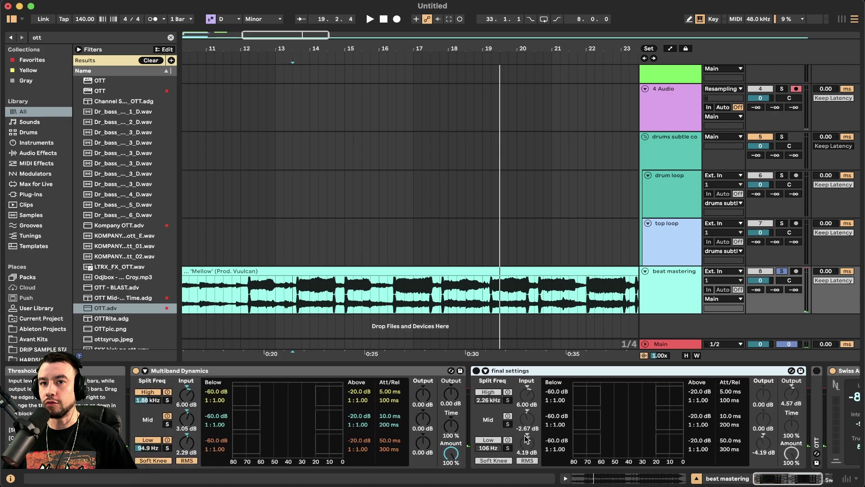
{"action": "left_click", "coordinate": [476, 371]}
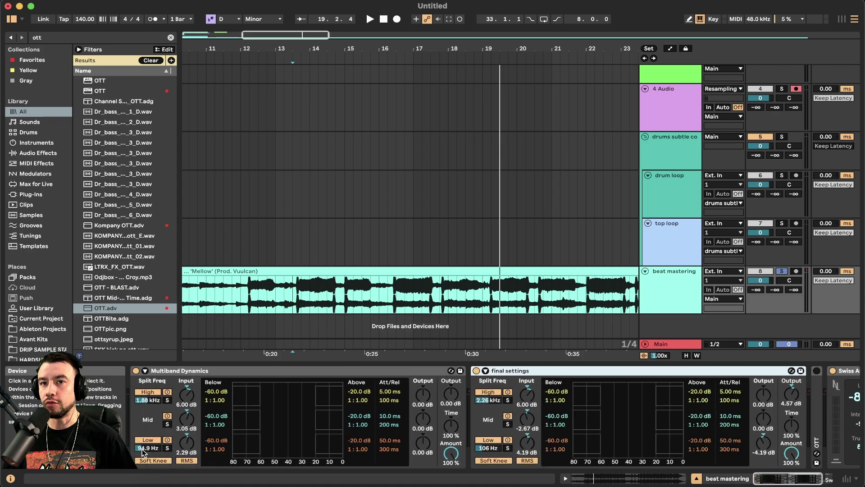
{"action": "left_click", "coordinate": [190, 447]}
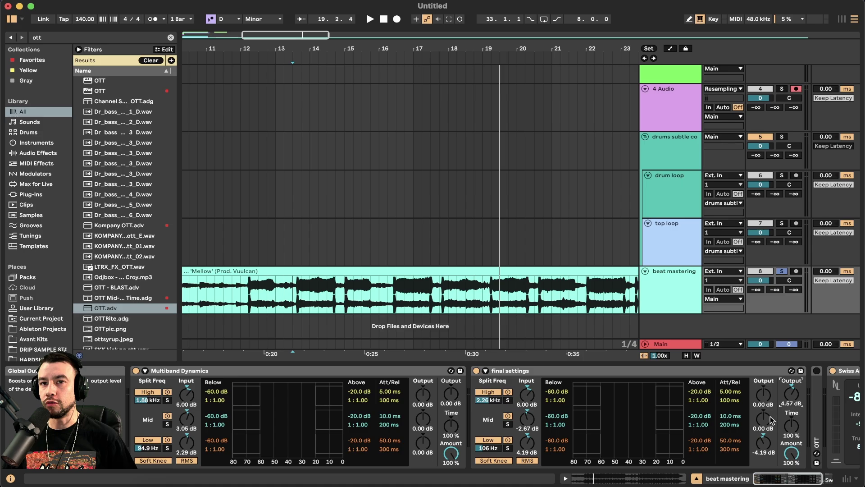
Disable the final settings device, and set Multiband Dynamics' input gain to 6 dB for the mid band and 3.81 dB for the low band.
{"action": "left_click", "coordinate": [476, 374]}
{"action": "key", "text": "space"}
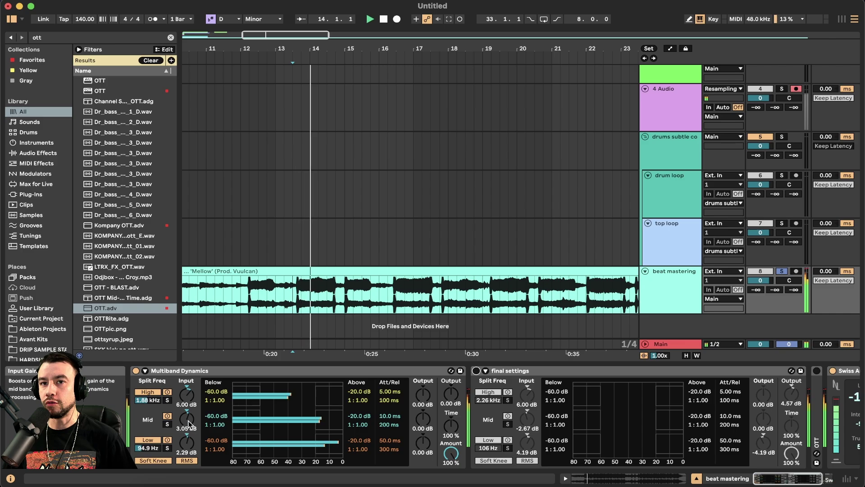
{"action": "key", "text": "space"}
{"action": "left_click_drag", "start_coordinate": [189, 418], "coordinate": [187, 438]}
{"action": "key", "text": "space"}
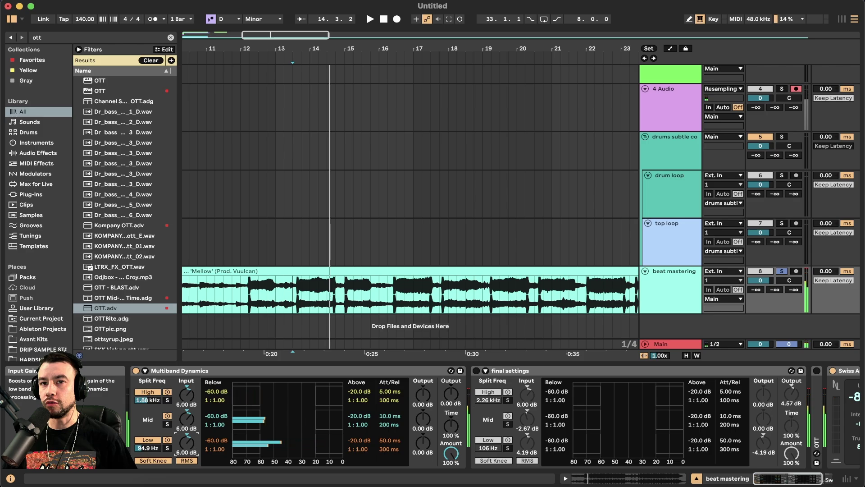
{"action": "key", "text": "space"}
{"action": "left_click_drag", "start_coordinate": [187, 443], "coordinate": [187, 447]}
{"action": "key", "text": "space"}
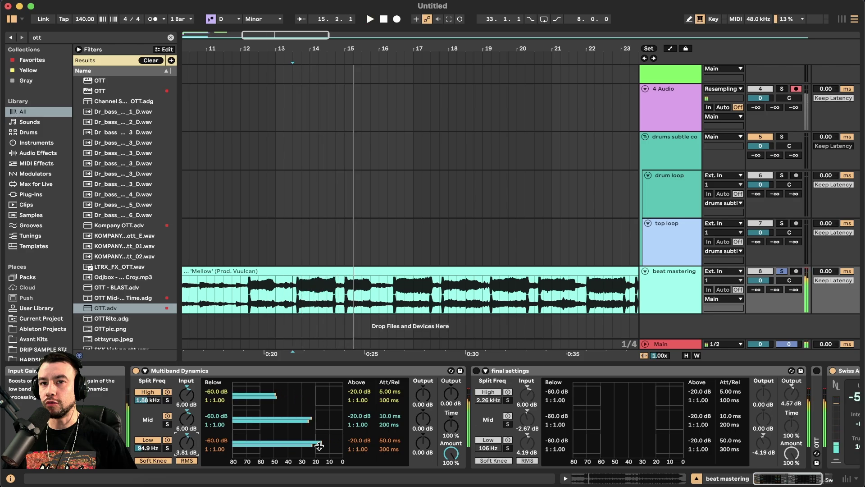
Lower Multiband Dynamics' low band output gain to -4.57 dB while playing the drop.
{"action": "left_click", "coordinate": [423, 449]}
{"action": "key", "text": "space"}
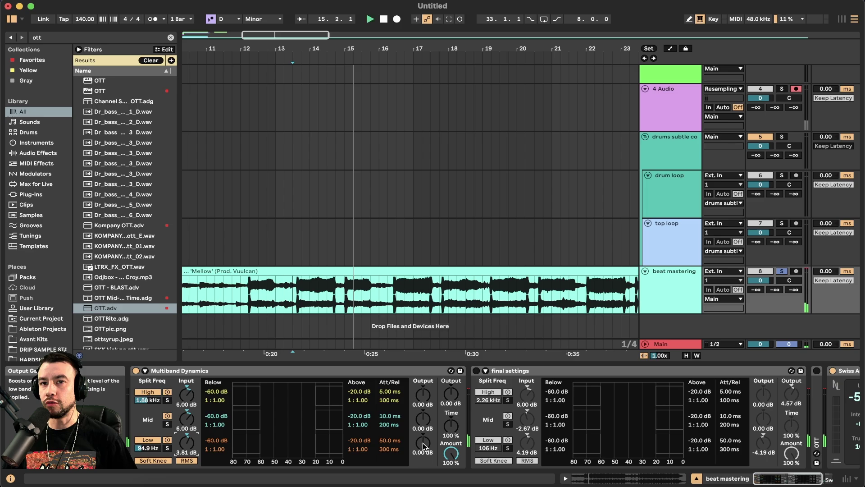
{"action": "left_click_drag", "start_coordinate": [422, 449], "coordinate": [423, 454]}
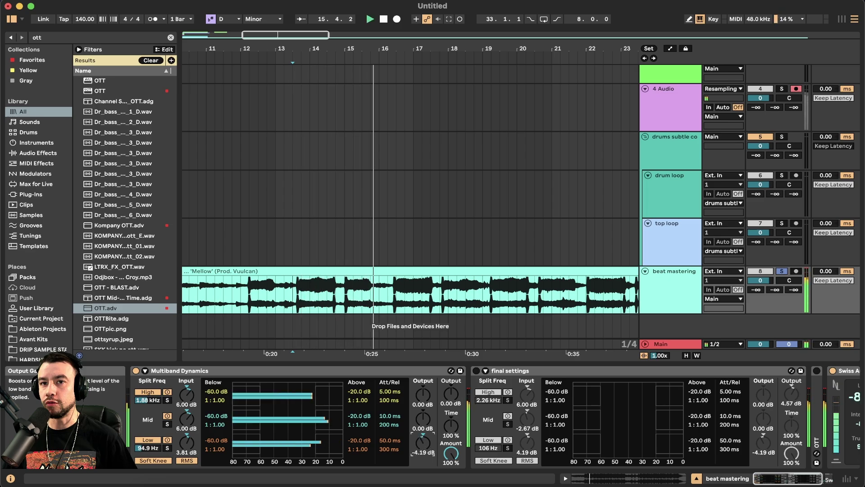
{"action": "left_click_drag", "start_coordinate": [422, 442], "coordinate": [422, 445]}
{"action": "key", "text": "space"}
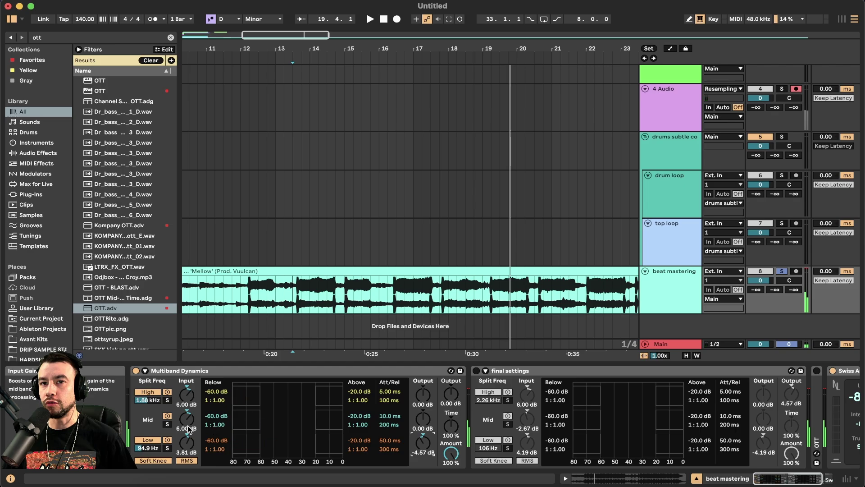
Set the mid band's input gain to -2.29 dB and the overall output gain to 4.57 dB while playing the drop.
{"action": "key", "text": "space"}
{"action": "left_click_drag", "start_coordinate": [190, 421], "coordinate": [190, 450]}
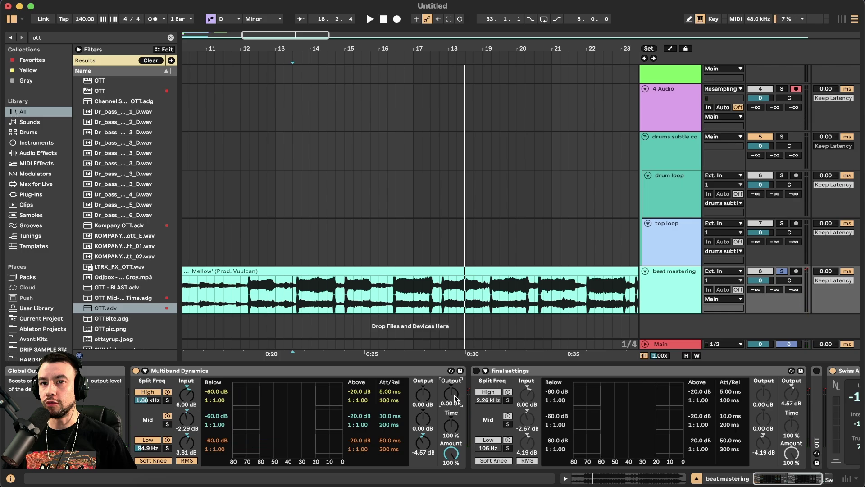
{"action": "key", "text": "space"}
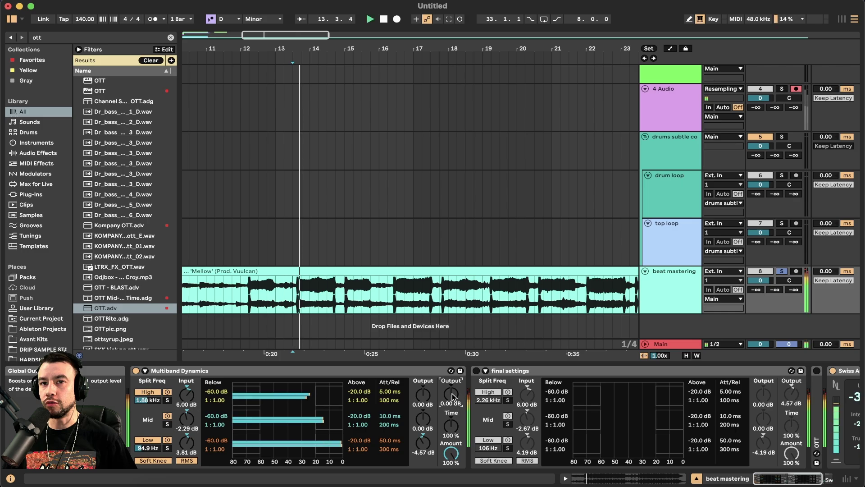
{"action": "left_click_drag", "start_coordinate": [453, 396], "coordinate": [452, 383]}
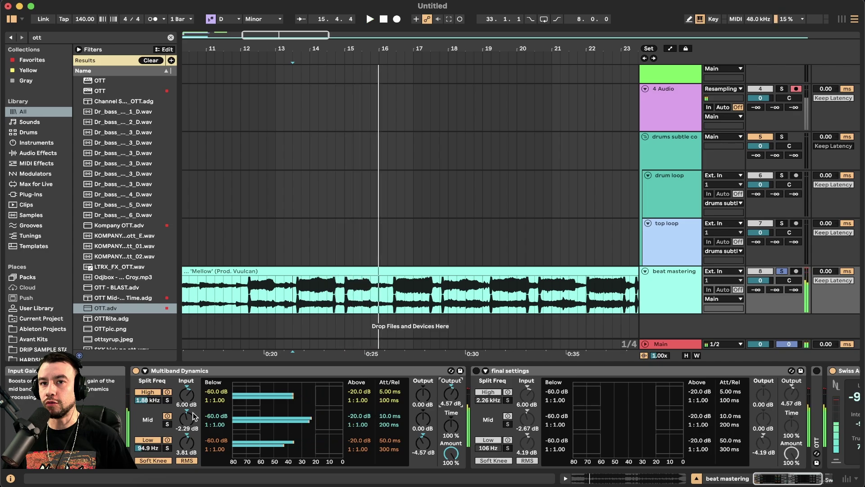
{"action": "key", "text": "space"}
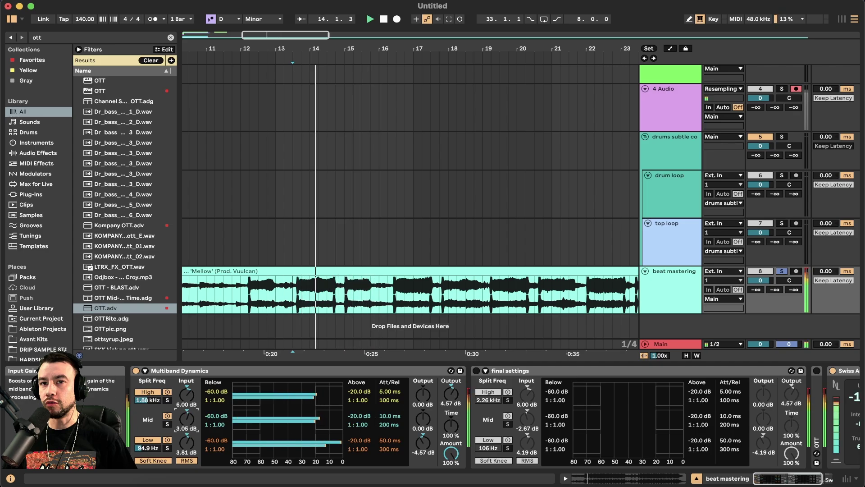
Audition the mid band's input gain at -1.14 dB, and reset that gain to 0 dB.
{"action": "left_click_drag", "start_coordinate": [187, 418], "coordinate": [187, 427]}
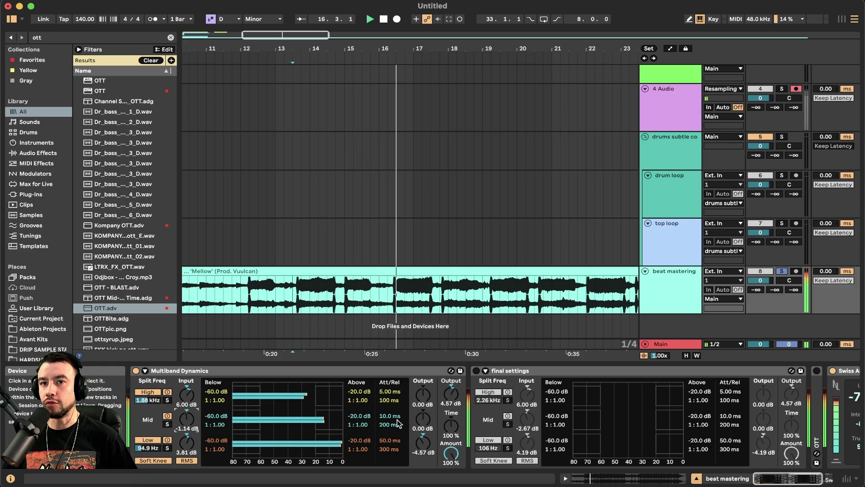
{"action": "double_click", "coordinate": [186, 419]}
{"action": "key", "text": "space"}
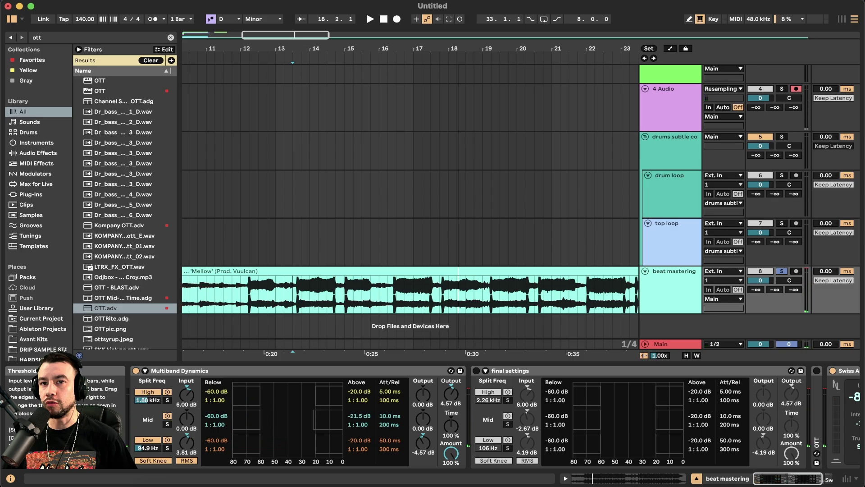
Set the mid band's above threshold to -20.2 dB with a 1:6.06 ratio while replaying the drop.
{"action": "key", "text": "space"}
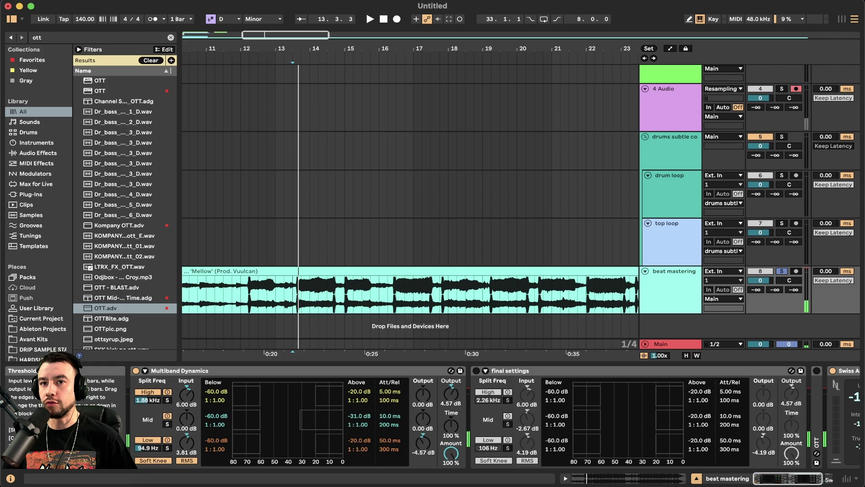
{"action": "key", "text": "space"}
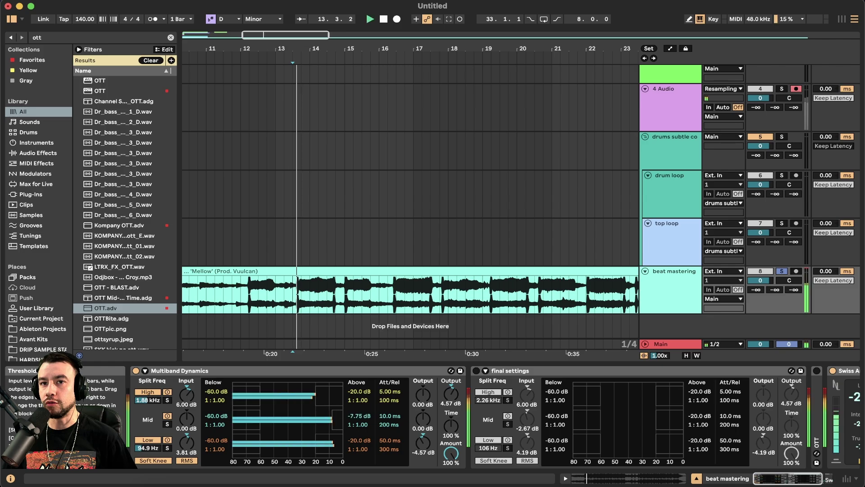
{"action": "left_click_drag", "start_coordinate": [335, 419], "coordinate": [316, 420]}
{"action": "key", "text": "space"}
{"action": "key", "text": "space"}
{"action": "key", "text": "space"}
{"action": "key", "text": "space"}
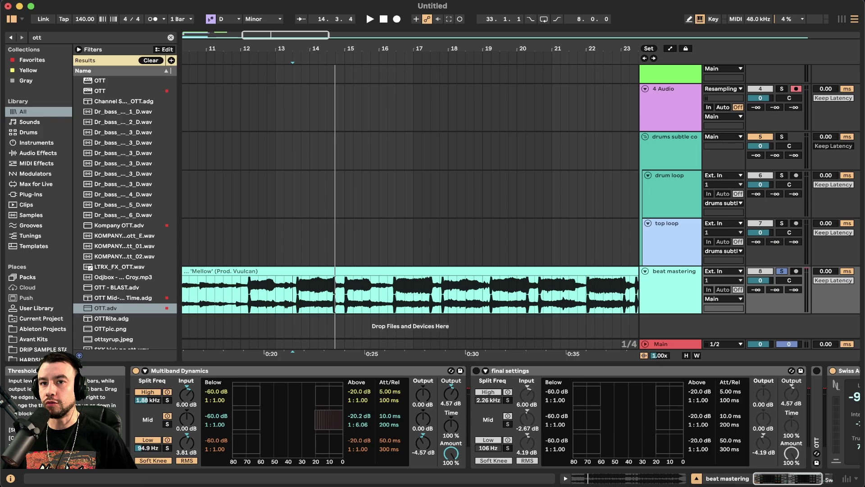
Audition the mid band's above ratio at 1:8.70, and reduce it to 1:1.42.
{"action": "left_click_drag", "start_coordinate": [334, 429], "coordinate": [334, 419]}
{"action": "key", "text": "space"}
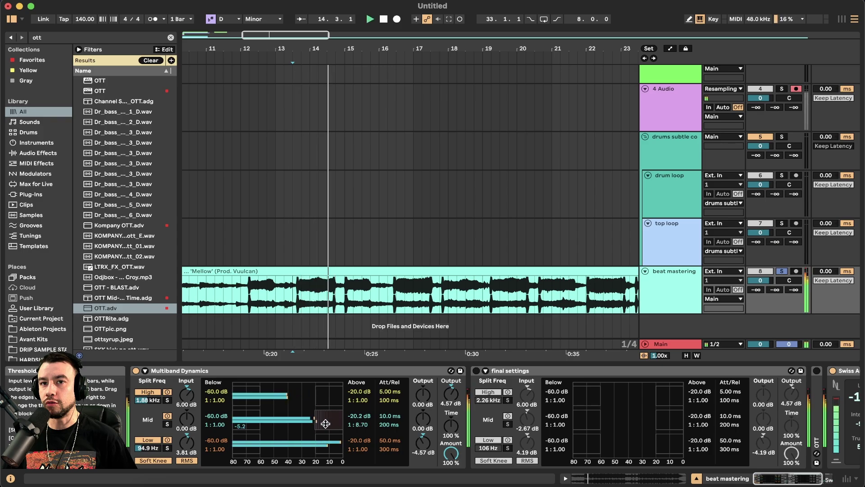
{"action": "mouse_move", "coordinate": [334, 419]}
{"action": "left_mouse_down"}
{"action": "mouse_move", "coordinate": [334, 429]}
{"action": "mouse_move", "coordinate": [334, 418]}
{"action": "left_mouse_up"}
{"action": "key", "text": "space"}
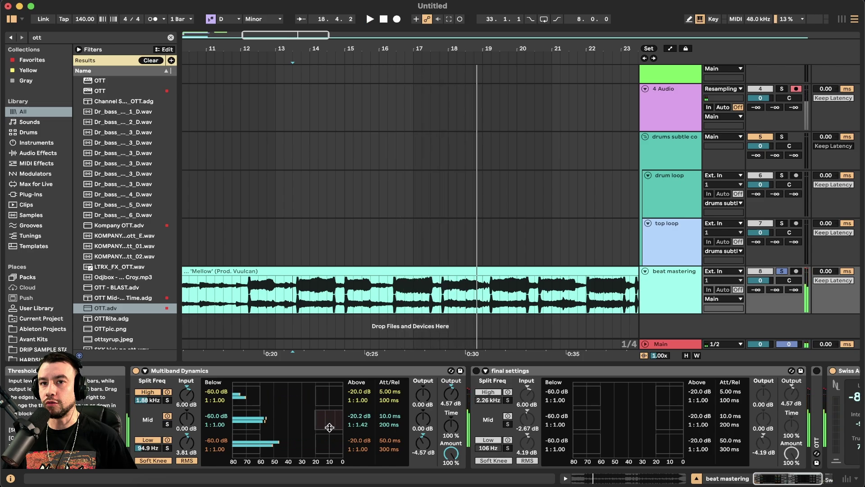
Raise the overall output gain to 5.33 dB, and audition altered time scaling before resetting it to 100%.
{"action": "key", "text": "space"}
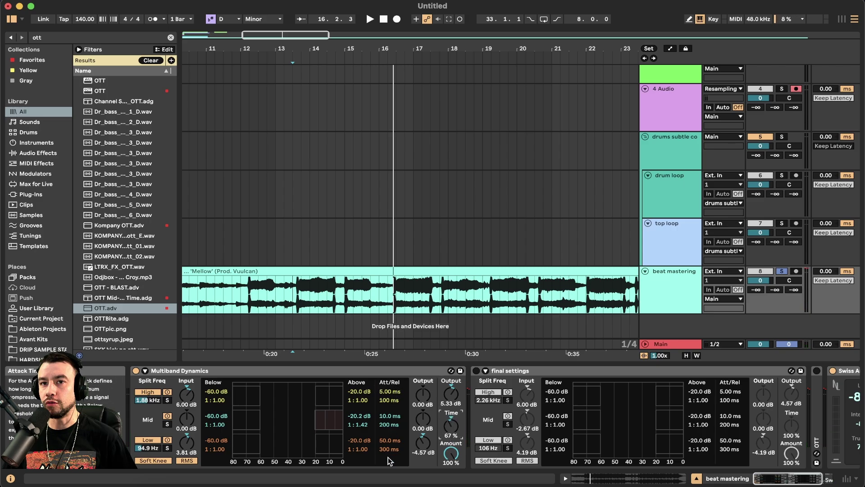
{"action": "double_click", "coordinate": [457, 433]}
{"action": "key", "text": "space"}
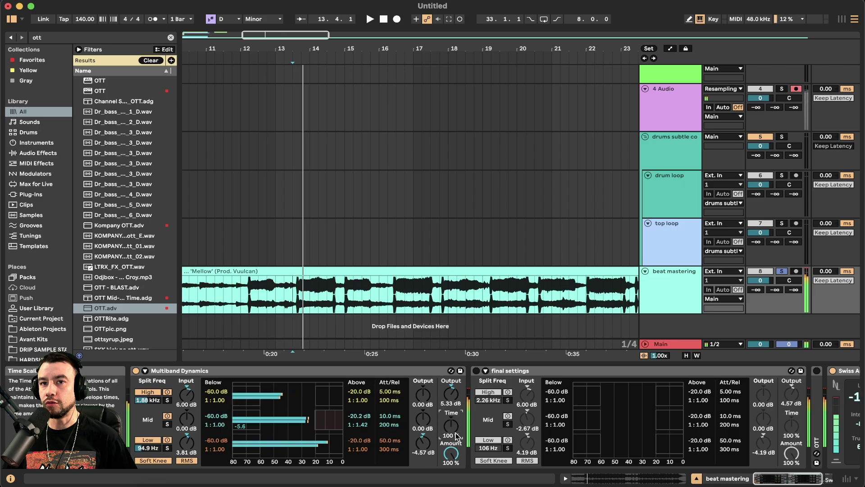
{"action": "left_click_drag", "start_coordinate": [449, 430], "coordinate": [449, 411]}
{"action": "double_click", "coordinate": [451, 428]}
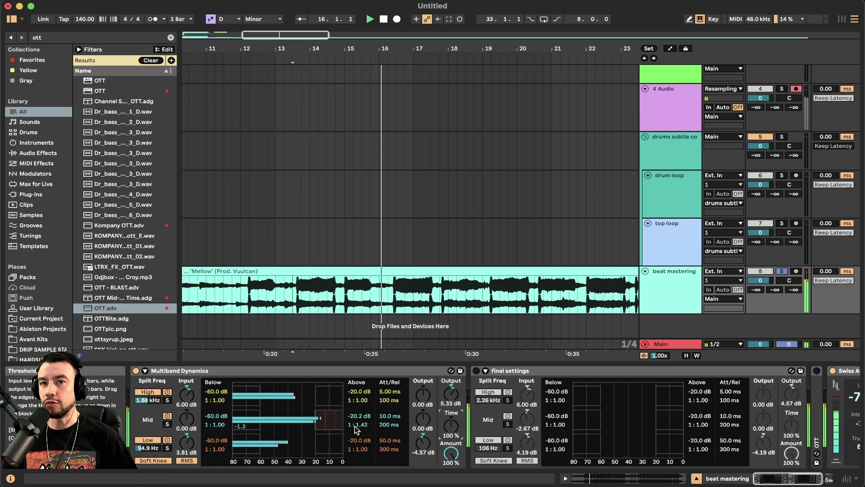
Audition a 1:Inf above ratio on the mid band, and settle on a -21.2 dB threshold with a 1:2.25 ratio.
{"action": "scroll", "coordinate": [462, 450], "scroll_direction": "right", "scroll_amount": 5}
{"action": "scroll", "coordinate": [462, 450], "scroll_direction": "left", "scroll_amount": 5}
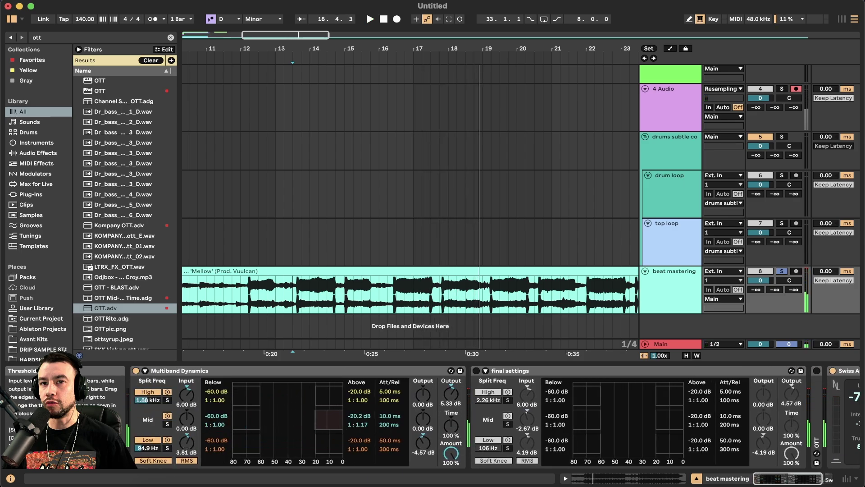
{"action": "key", "text": "space"}
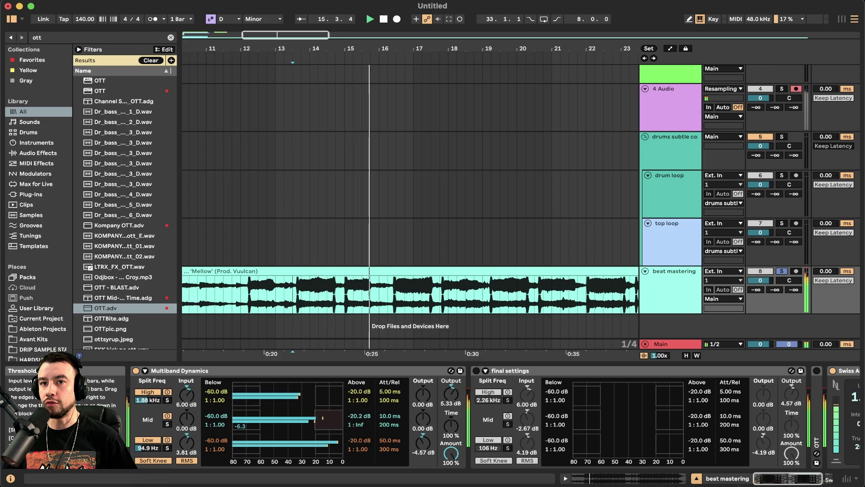
{"action": "key", "text": "space"}
{"action": "key", "text": "space"}
{"action": "mouse_move", "coordinate": [327, 424]}
{"action": "left_mouse_down"}
{"action": "mouse_move", "coordinate": [334, 433]}
{"action": "mouse_move", "coordinate": [334, 407]}
{"action": "mouse_move", "coordinate": [334, 425]}
{"action": "mouse_move", "coordinate": [314, 420]}
{"action": "mouse_move", "coordinate": [327, 422]}
{"action": "left_mouse_up"}
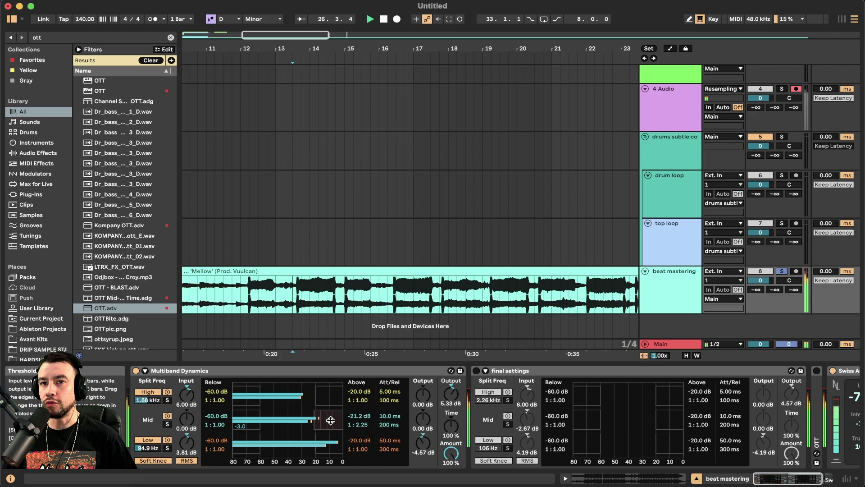
{"action": "key", "text": "space"}
{"action": "key", "text": "space"}
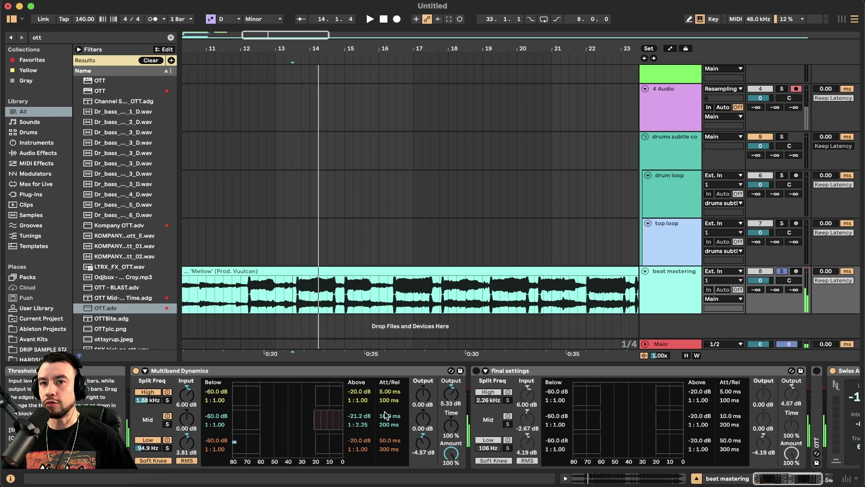
Set Multiband Dynamics' overall output gain to 5.71 dB and its Amount to 47%.
{"action": "left_click_drag", "start_coordinate": [451, 393], "coordinate": [451, 379]}
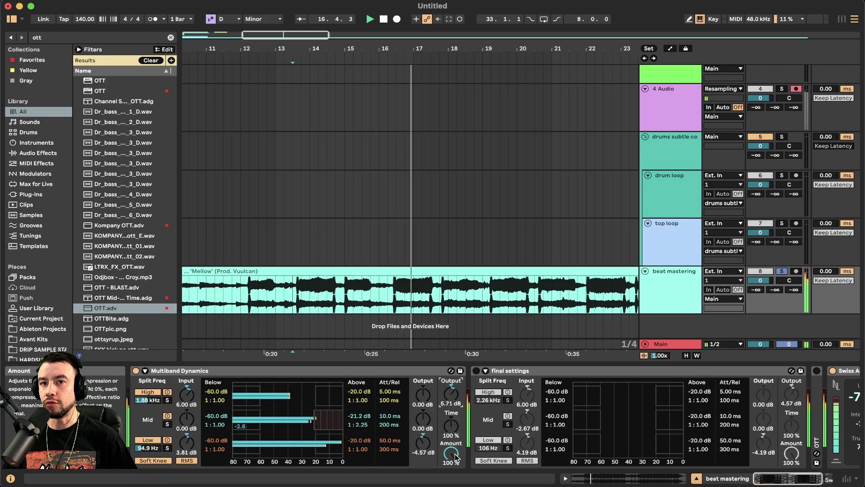
{"action": "mouse_move", "coordinate": [456, 457]}
{"action": "left_mouse_down"}
{"action": "mouse_move", "coordinate": [455, 472]}
{"action": "mouse_move", "coordinate": [451, 461]}
{"action": "left_mouse_up"}
{"action": "key", "text": "space"}
Duplicate Multiband Dynamics, and set the Amount to 20% on the first device and 26% on the second.
{"action": "left_click", "coordinate": [428, 371]}
{"action": "key", "text": "super+d"}
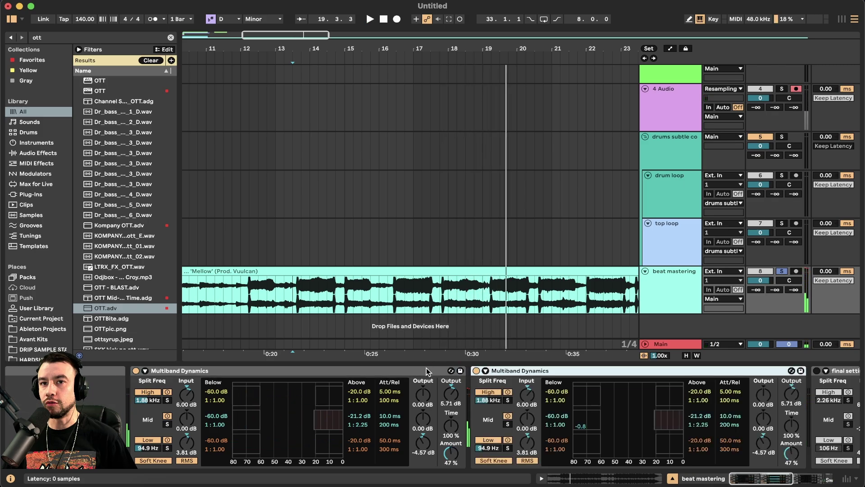
{"action": "left_click_drag", "start_coordinate": [790, 459], "coordinate": [791, 466]}
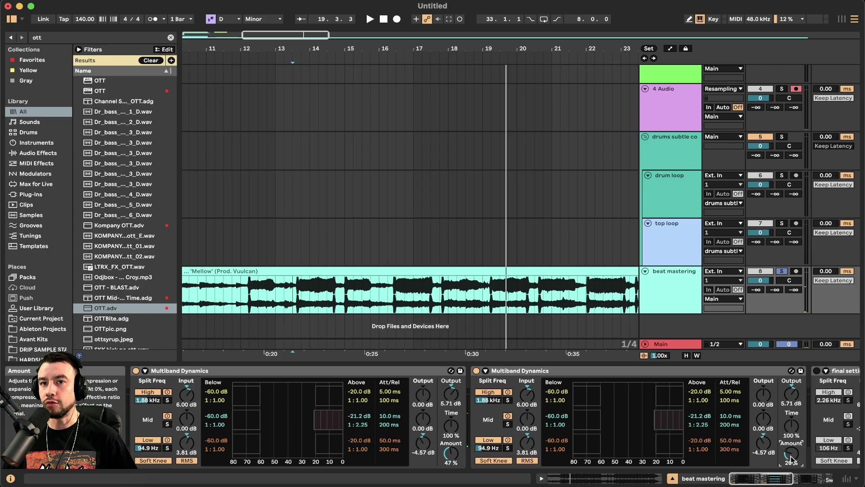
{"action": "key", "text": "space"}
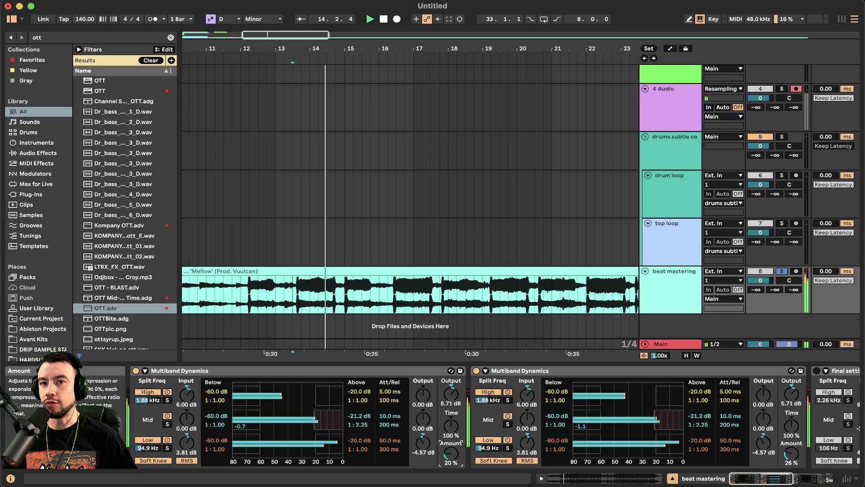
Raise the second Multiband Dynamics' Amount to 59%, and delete the first Multiband Dynamics device.
{"action": "scroll", "coordinate": [457, 452], "scroll_direction": "right", "scroll_amount": 10}
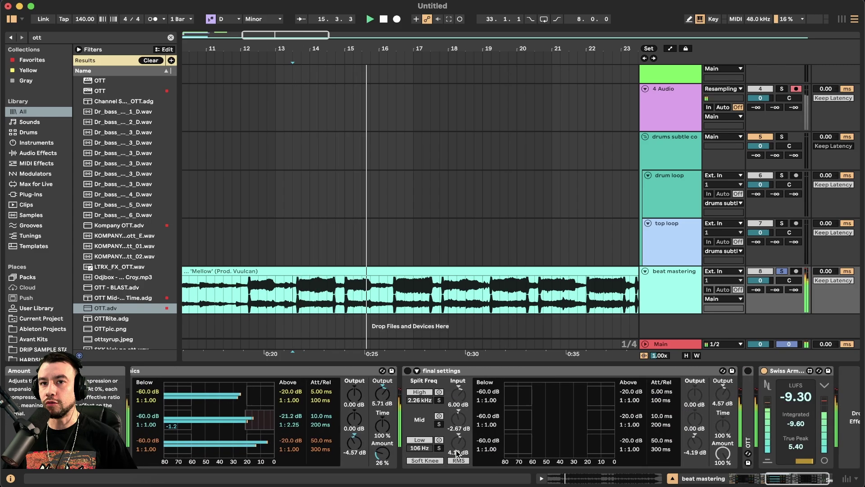
{"action": "left_click_drag", "start_coordinate": [381, 453], "coordinate": [382, 439]}
{"action": "scroll", "coordinate": [382, 450], "scroll_direction": "left", "scroll_amount": 4}
{"action": "scroll", "coordinate": [383, 450], "scroll_direction": "left", "scroll_amount": 4}
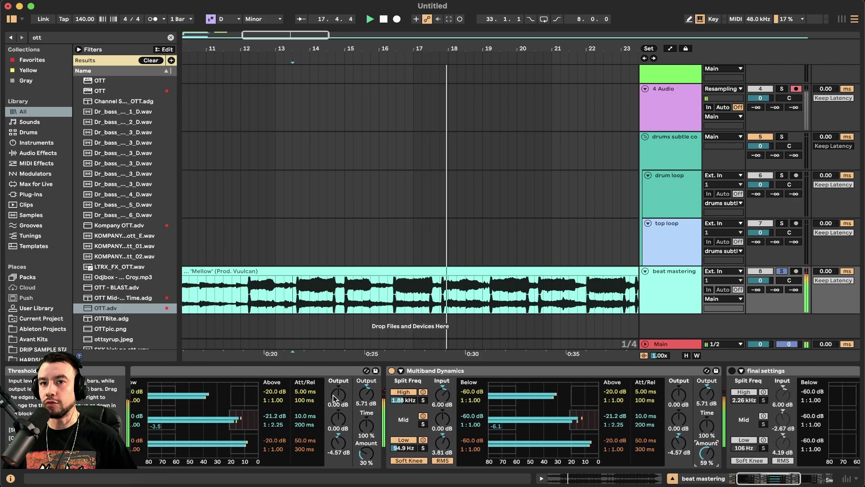
{"action": "left_click", "coordinate": [300, 373]}
{"action": "key", "text": "Delete"}
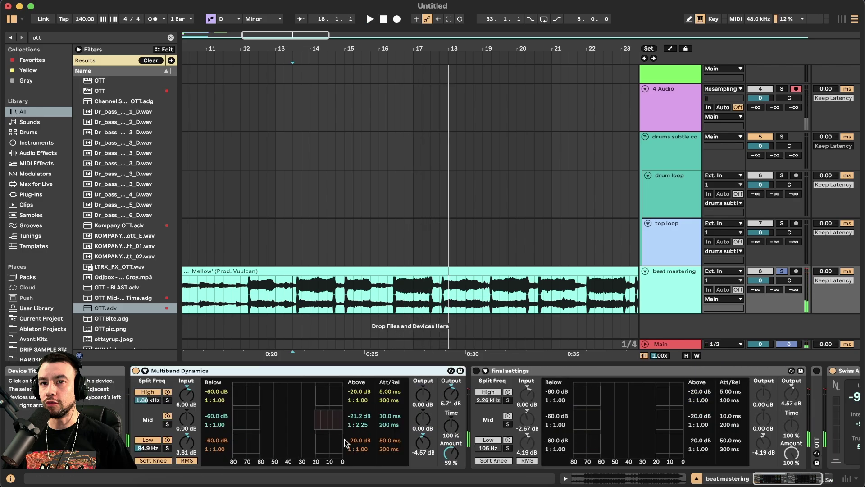
Select the 'Mellow' clip on the beat mastering track, and play it from the beginning through Multiband Dynamics.
{"action": "left_click", "coordinate": [449, 453]}
{"action": "key", "text": "space"}
{"action": "scroll", "coordinate": [282, 309], "scroll_direction": "down", "scroll_amount": 3}
{"action": "left_click", "coordinate": [217, 271]}
{"action": "key", "text": "space"}
{"action": "key", "text": "space"}
{"action": "scroll", "coordinate": [401, 293], "scroll_direction": "down", "scroll_amount": 3}
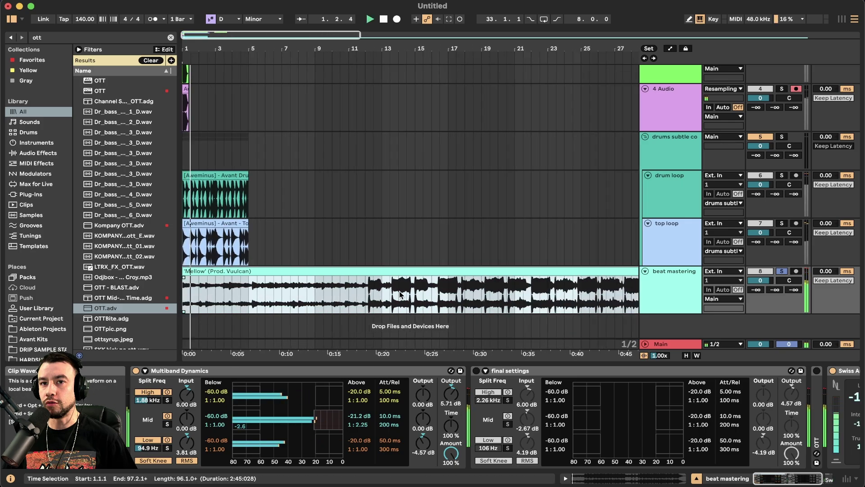
Compare the beginning of the beat with Multiband Dynamics bypassed and enabled.
{"action": "left_click", "coordinate": [136, 370]}
{"action": "key", "text": "space"}
{"action": "key", "text": "space"}
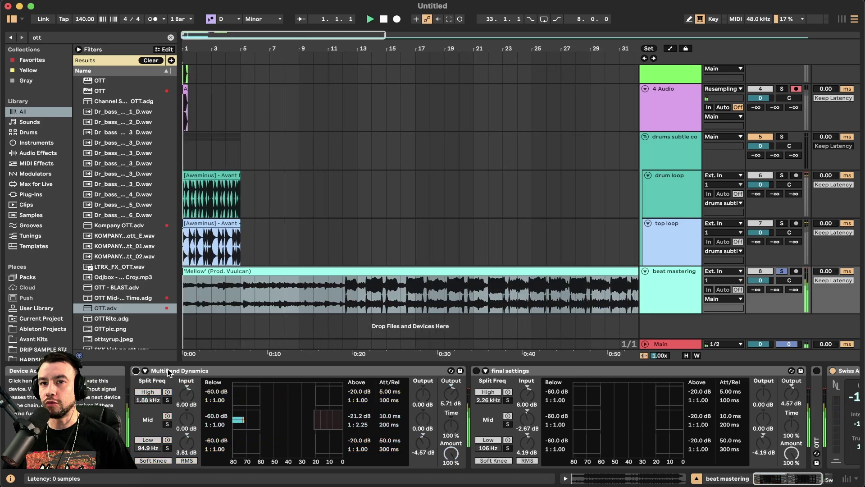
{"action": "left_click", "coordinate": [136, 370]}
{"action": "key", "text": "space"}
{"action": "key", "text": "space"}
Play the drop from around bar 24, and bypass Multiband Dynamics to hear the unprocessed beat.
{"action": "scroll", "coordinate": [376, 292], "scroll_direction": "down", "scroll_amount": 1}
{"action": "scroll", "coordinate": [377, 292], "scroll_direction": "down", "scroll_amount": 1}
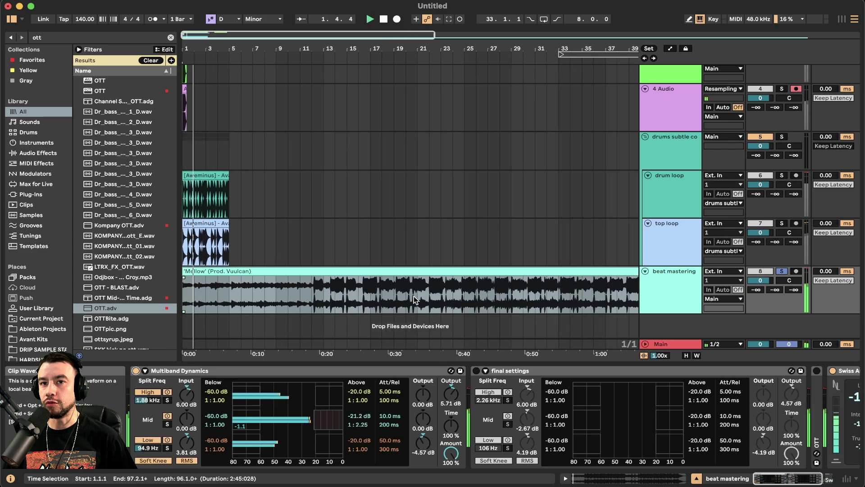
{"action": "left_click", "coordinate": [453, 293]}
{"action": "left_click", "coordinate": [136, 371]}
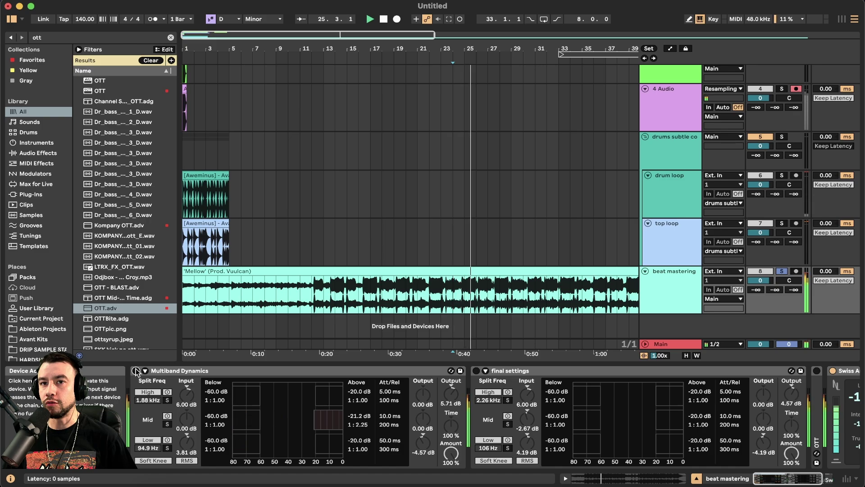
Re-enable Multiband Dynamics and replay the drop from around bar 24 to compare it with the unprocessed beat.
{"action": "left_click", "coordinate": [136, 371]}
{"action": "key", "text": "space"}
{"action": "key", "text": "space"}
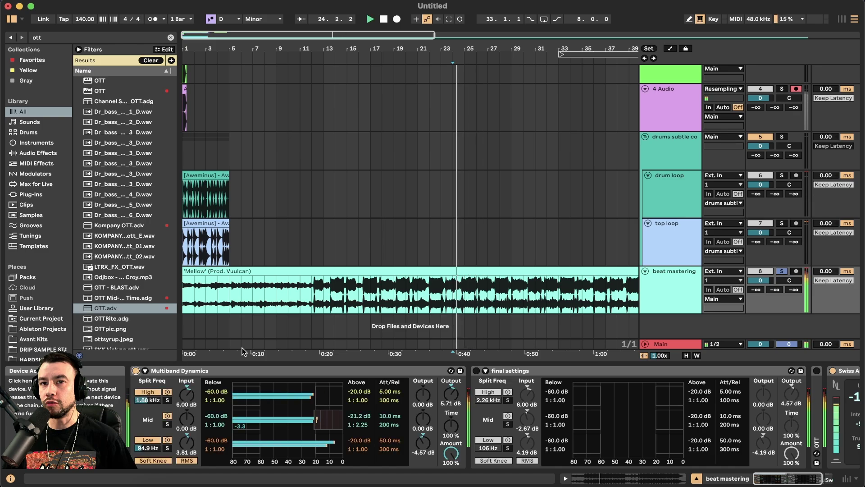
{"action": "scroll", "coordinate": [501, 292], "scroll_direction": "down", "scroll_amount": 1}
{"action": "key", "text": "plus"}
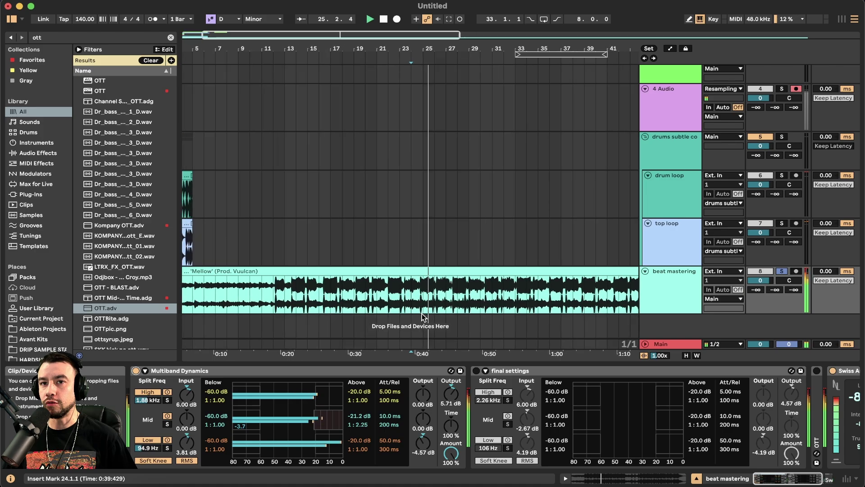
Set Multiband Dynamics' high-band input gain to 3.81 dB and its high-band above ratio to 1:1.12, and stop playback.
{"action": "left_click_drag", "start_coordinate": [186, 394], "coordinate": [186, 403]}
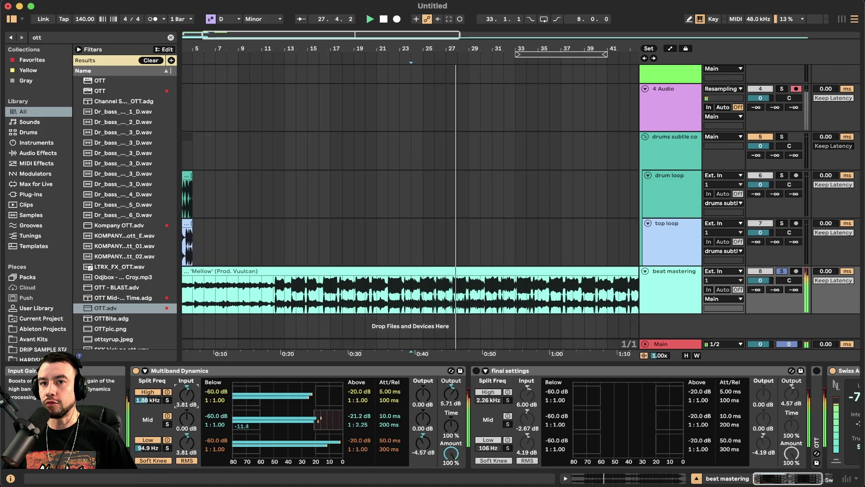
{"action": "left_click_drag", "start_coordinate": [422, 395], "coordinate": [422, 402]}
{"action": "key", "text": "Delete"}
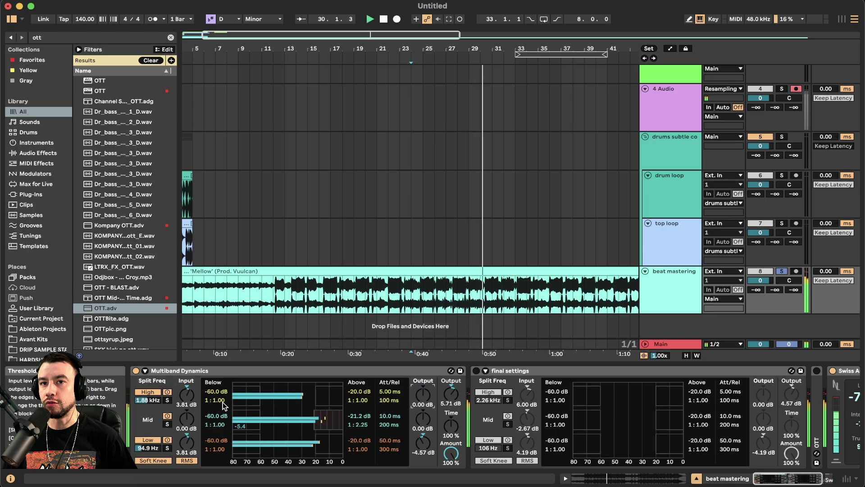
{"action": "mouse_move", "coordinate": [329, 392]}
{"action": "left_mouse_down"}
{"action": "mouse_move", "coordinate": [329, 405]}
{"action": "mouse_move", "coordinate": [329, 397]}
{"action": "left_mouse_up"}
{"action": "key", "text": "space"}
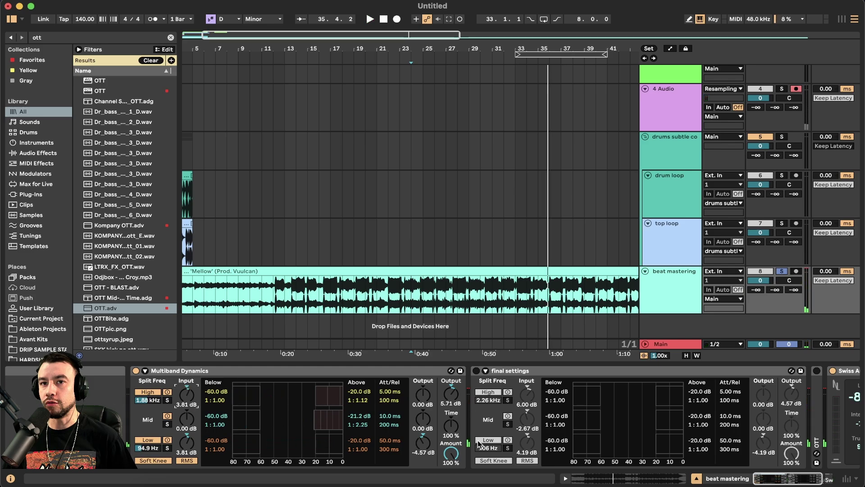
{"action": "left_click", "coordinate": [384, 362]}
{"action": "scroll", "coordinate": [383, 364], "scroll_direction": "left", "scroll_amount": 2}
{"action": "scroll", "coordinate": [384, 364], "scroll_direction": "down", "scroll_amount": 5}
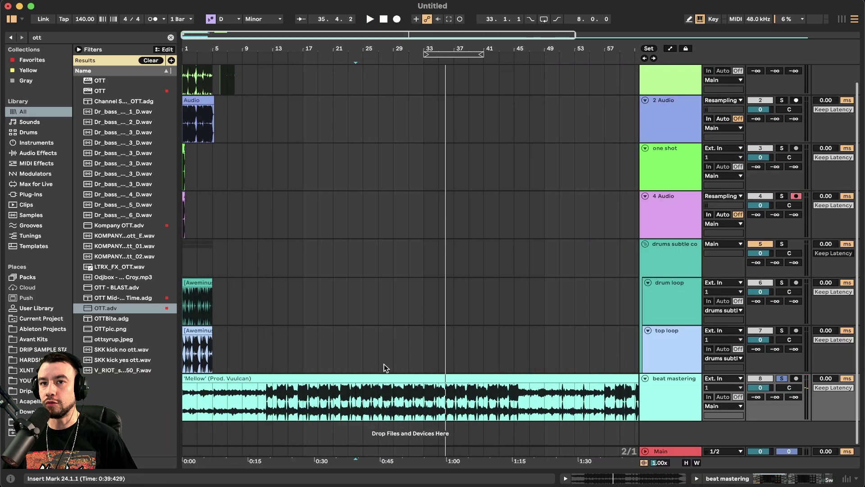
{"action": "scroll", "coordinate": [384, 363], "scroll_direction": "up", "scroll_amount": 1}
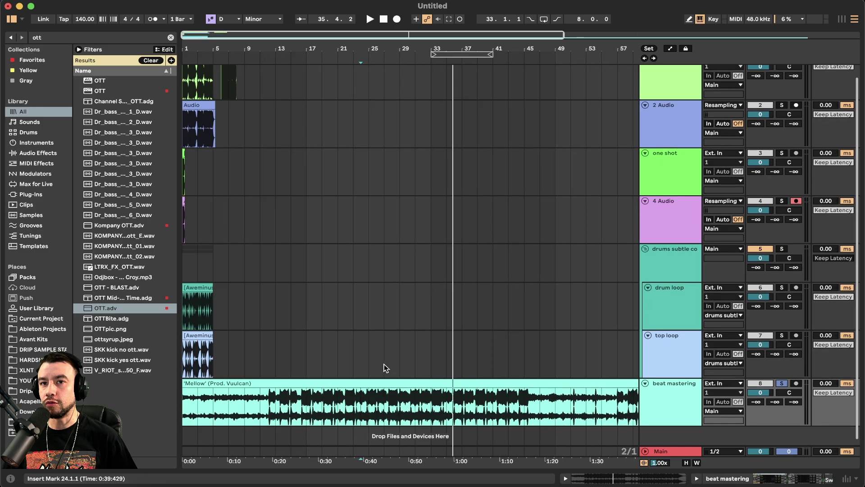
{"action": "scroll", "coordinate": [246, 341], "scroll_direction": "up", "scroll_amount": 3}
{"action": "scroll", "coordinate": [246, 341], "scroll_direction": "up", "scroll_amount": 2}
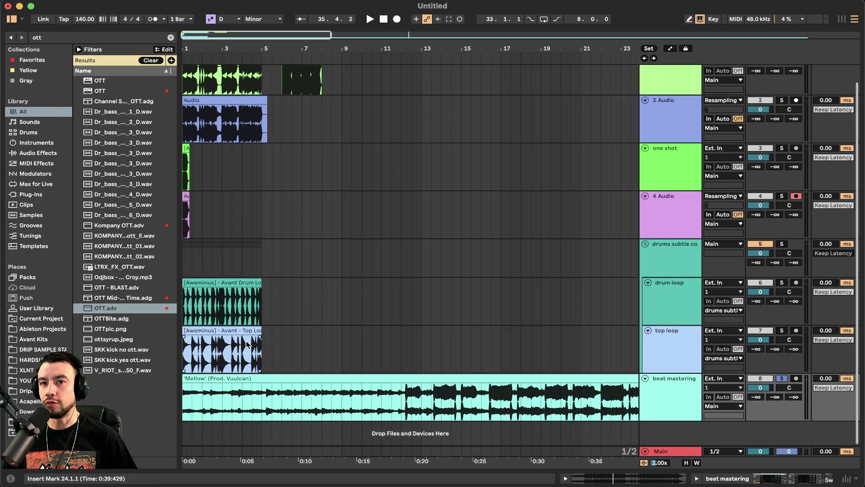
{"action": "scroll", "coordinate": [246, 341], "scroll_direction": "down", "scroll_amount": 4}
Show the beat mastering track's devices, fold and bypass Multiband Dynamics, and unfold and enable OTT.
{"action": "left_click", "coordinate": [665, 391]}
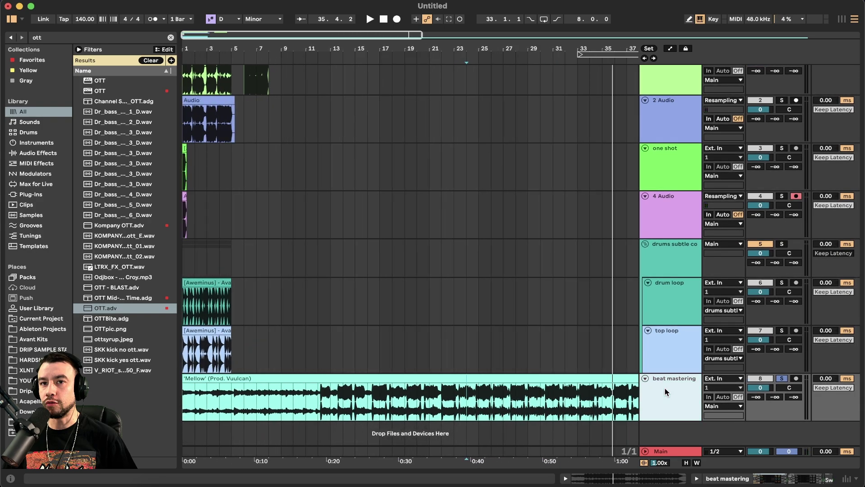
{"action": "double_click", "coordinate": [665, 391]}
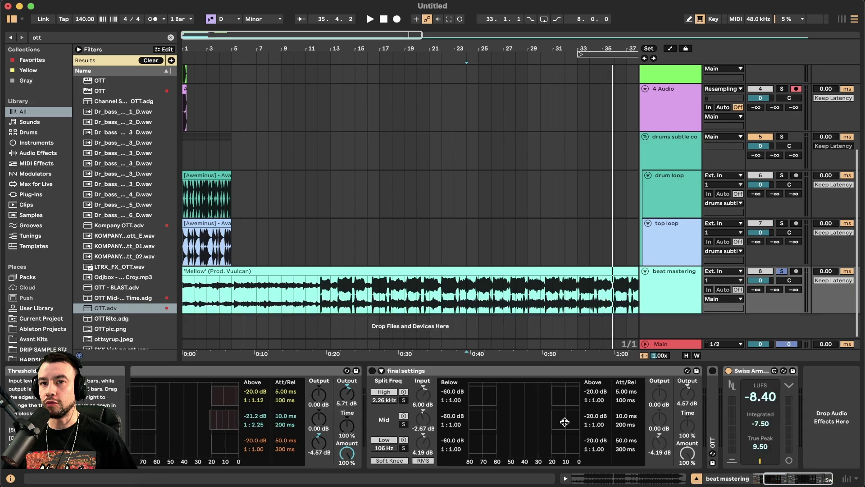
{"action": "left_click", "coordinate": [345, 379]}
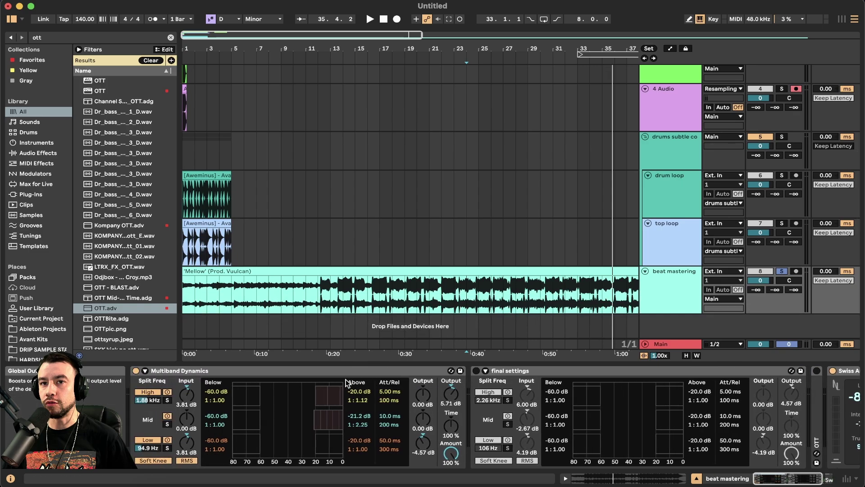
{"action": "double_click", "coordinate": [288, 372]}
{"action": "left_click", "coordinate": [135, 372]}
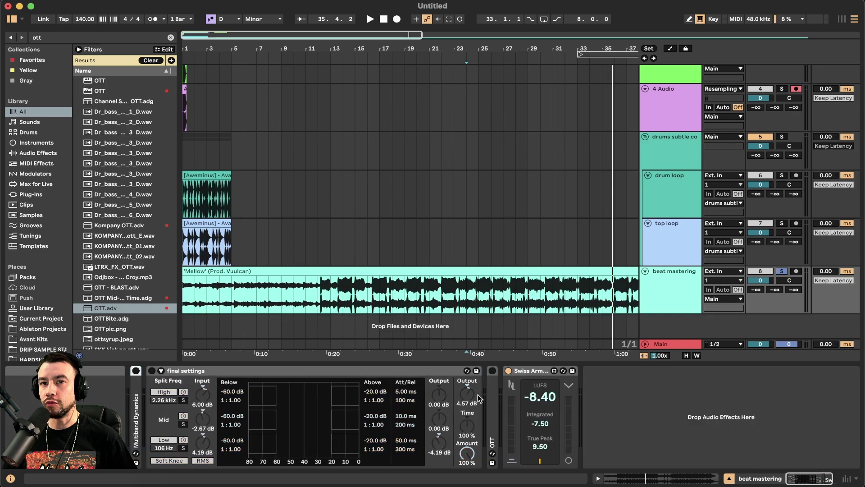
{"action": "double_click", "coordinate": [492, 397]}
{"action": "scroll", "coordinate": [412, 201], "scroll_direction": "down", "scroll_amount": 5}
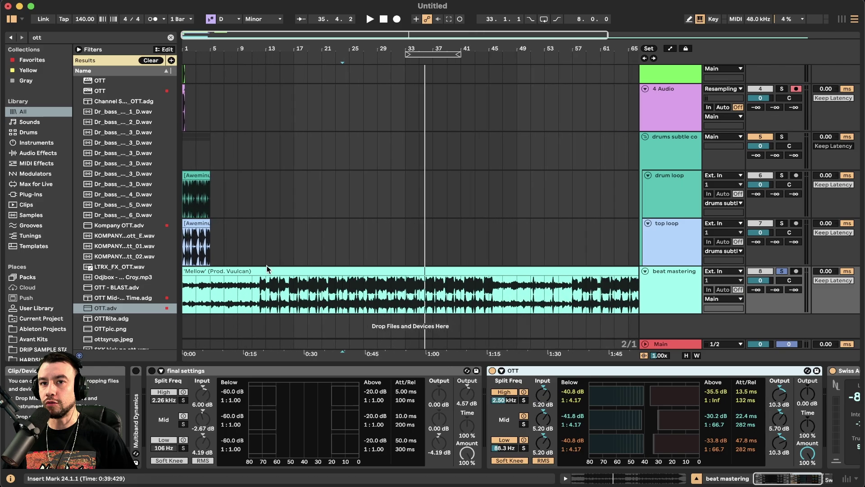
Play the beat from bar 11 with OTT enabled, and bypass OTT to compare it with the unprocessed sound.
{"action": "scroll", "coordinate": [267, 270], "scroll_direction": "up", "scroll_amount": 2}
{"action": "scroll", "coordinate": [349, 299], "scroll_direction": "down", "scroll_amount": 2}
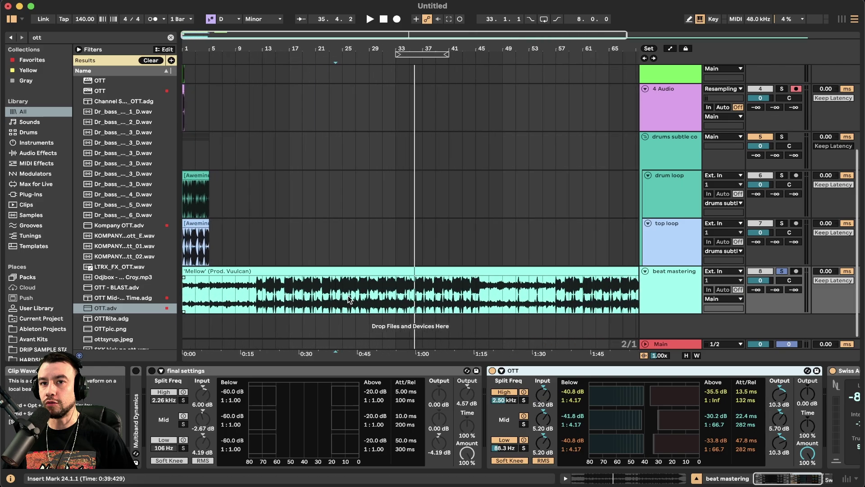
{"action": "left_click", "coordinate": [252, 295]}
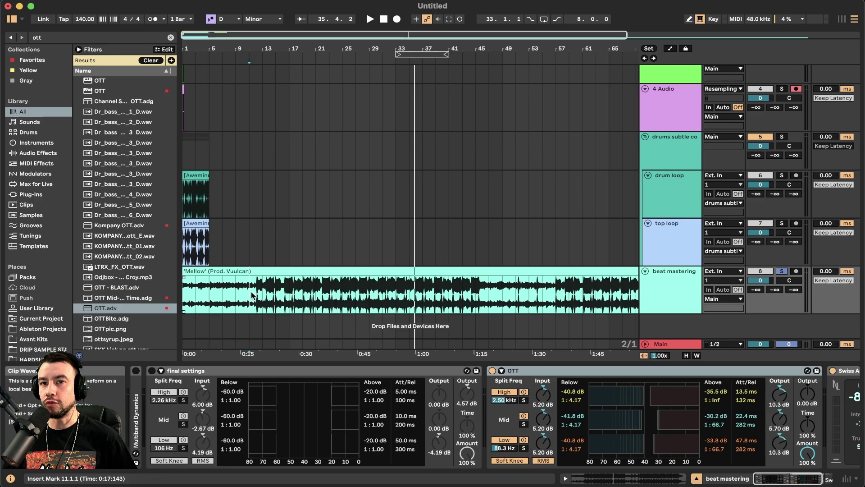
{"action": "left_click_drag", "start_coordinate": [263, 302], "coordinate": [518, 302]}
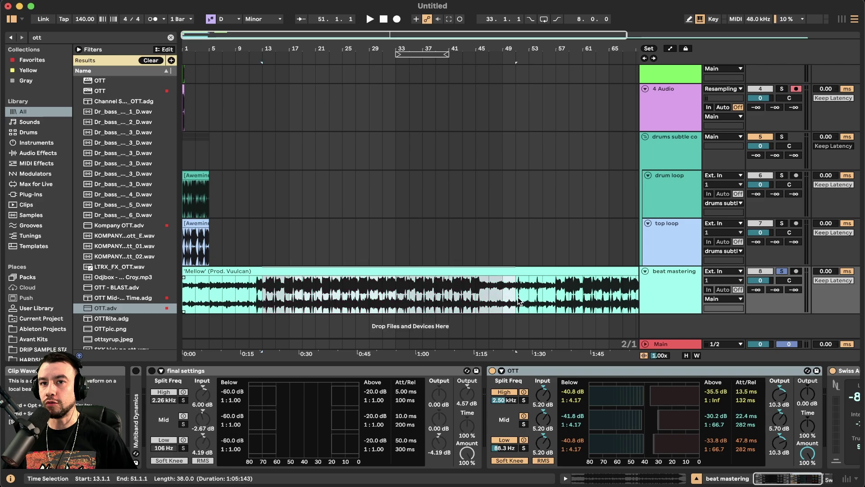
{"action": "left_click", "coordinate": [250, 297]}
{"action": "key", "text": "space"}
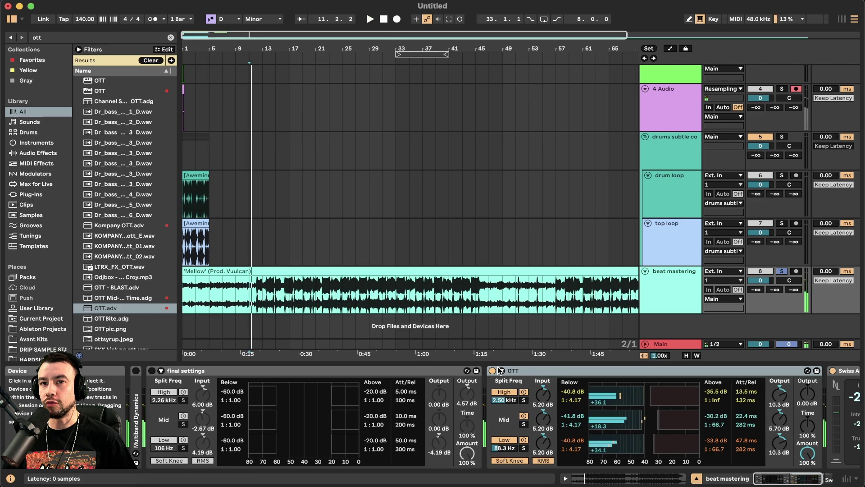
{"action": "left_click", "coordinate": [494, 369]}
{"action": "scroll", "coordinate": [272, 296], "scroll_direction": "up", "scroll_amount": 4}
{"action": "scroll", "coordinate": [284, 296], "scroll_direction": "left", "scroll_amount": 3}
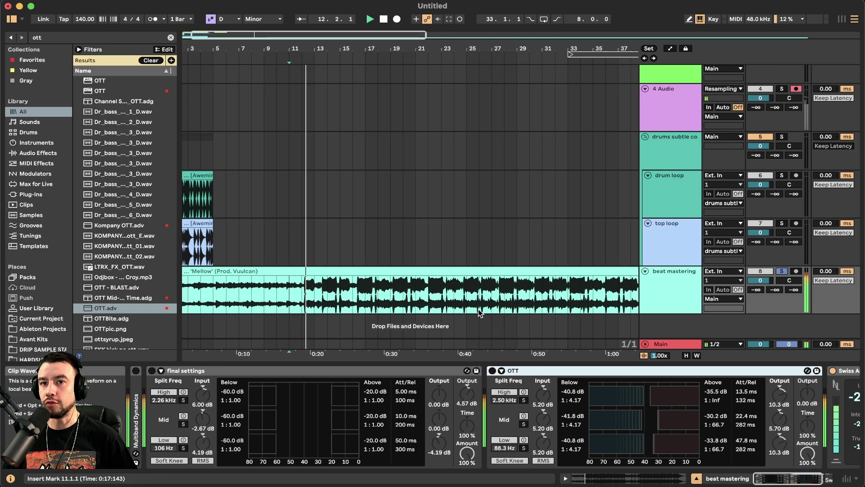
Re-enable OTT, raise its global output gain to 13.0 dB, and play the beat from bar 19.
{"action": "left_click", "coordinate": [493, 371]}
{"action": "mouse_move", "coordinate": [807, 394]}
{"action": "left_mouse_down"}
{"action": "mouse_move", "coordinate": [808, 383]}
{"action": "mouse_move", "coordinate": [806, 390]}
{"action": "left_mouse_up"}
{"action": "scroll", "coordinate": [554, 324], "scroll_direction": "down", "scroll_amount": 4}
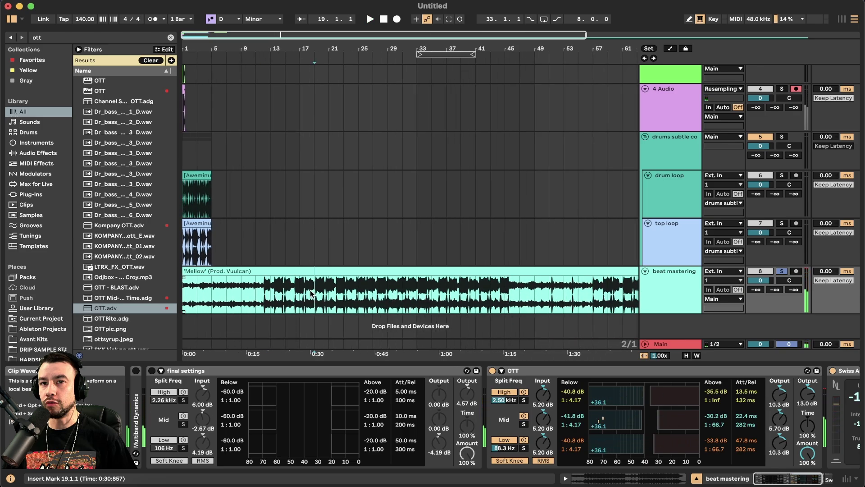
{"action": "scroll", "coordinate": [311, 301], "scroll_direction": "down", "scroll_amount": 1}
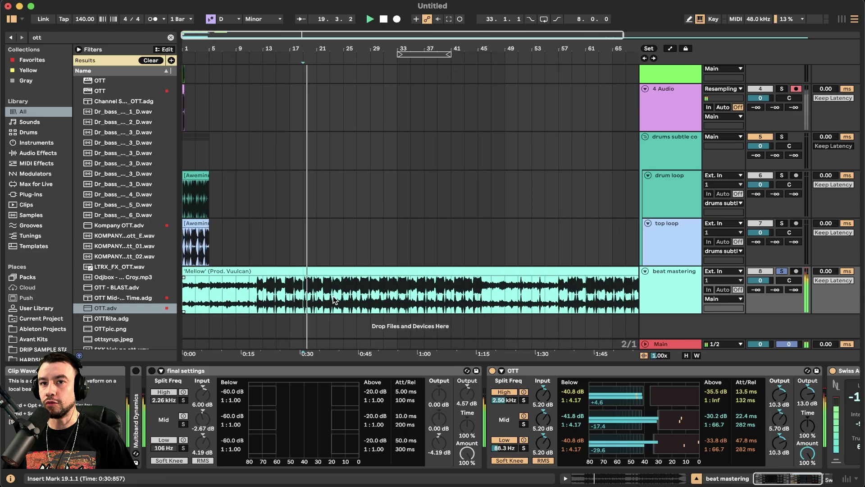
Stop playback and insert a new audio track below the beat mastering track.
{"action": "left_click", "coordinate": [661, 291]}
{"action": "key", "text": "space"}
{"action": "key", "text": "super+t"}
{"action": "scroll", "coordinate": [475, 295], "scroll_direction": "down", "scroll_amount": 2}
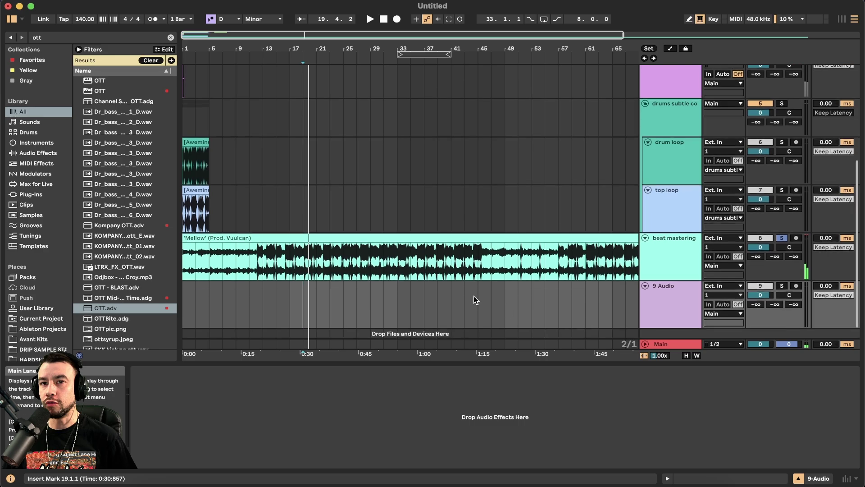
Bypass OTT on the beat mastering track and set the new audio track's input to Resampling.
{"action": "left_click", "coordinate": [661, 244]}
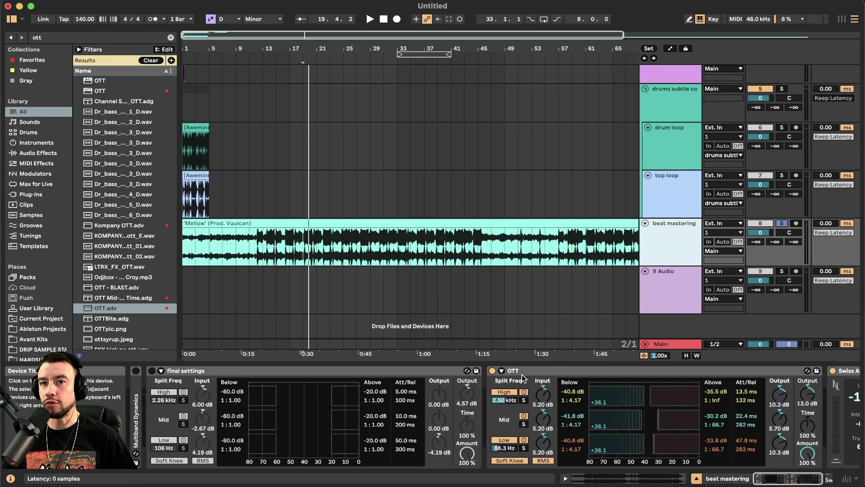
{"action": "left_click", "coordinate": [493, 370]}
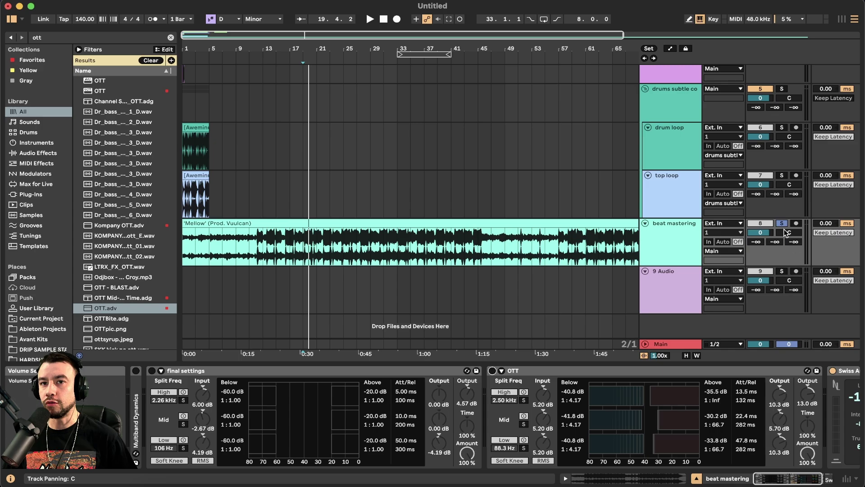
{"action": "left_click", "coordinate": [720, 271]}
{"action": "left_click", "coordinate": [721, 292]}
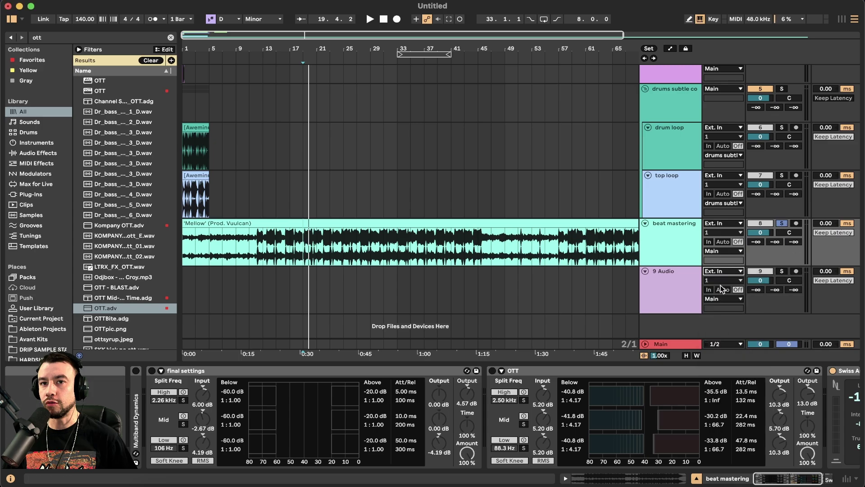
{"action": "left_click", "coordinate": [720, 272]}
{"action": "left_click", "coordinate": [721, 290]}
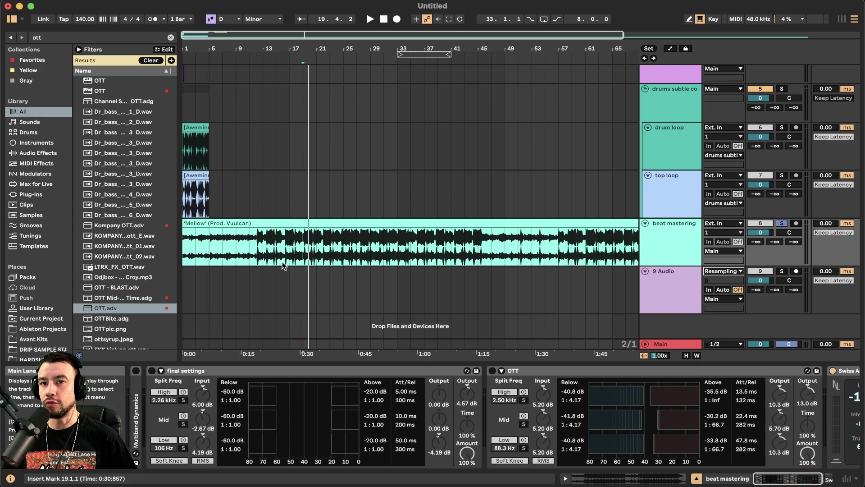
Start recording from bar 11 and arm the 9 Audio track to capture the unprocessed beat.
{"action": "left_click", "coordinate": [248, 293]}
{"action": "key", "text": "F9"}
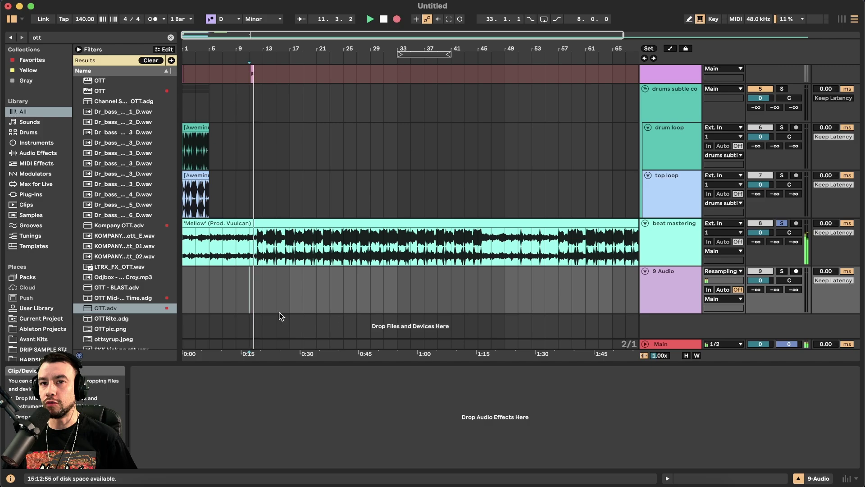
{"action": "left_click", "coordinate": [796, 271]}
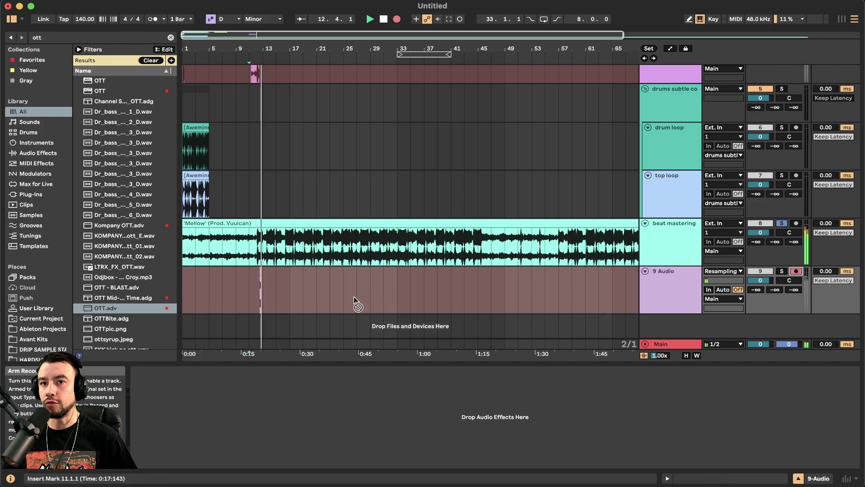
{"action": "scroll", "coordinate": [415, 237], "scroll_direction": "left", "scroll_amount": 5}
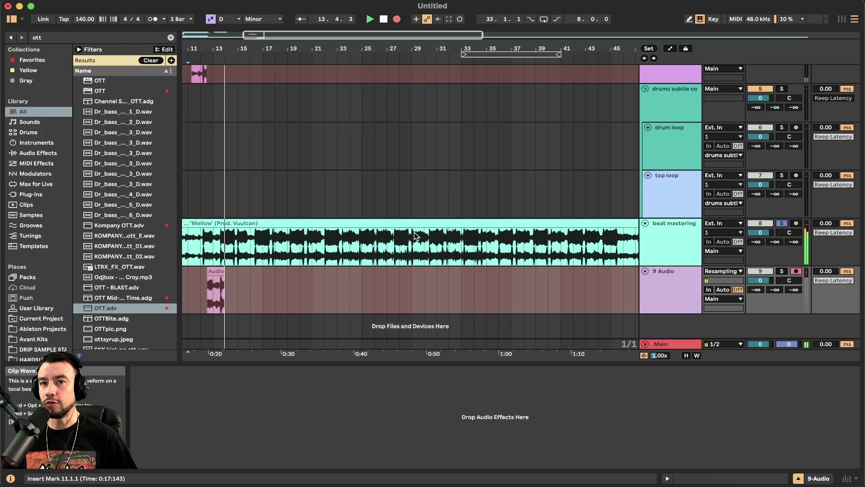
Enable the 'final settings' device on the beat mastering track while recording, and stop the recording around bar 22.
{"action": "left_click", "coordinate": [670, 304]}
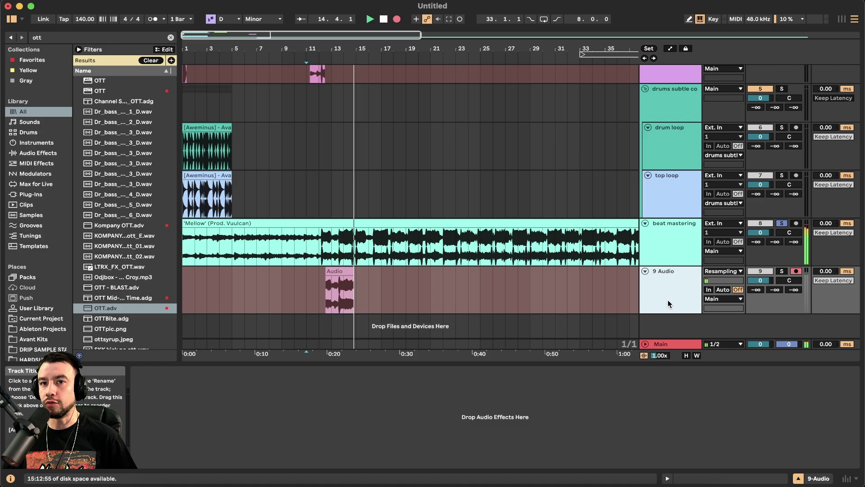
{"action": "left_click", "coordinate": [666, 249]}
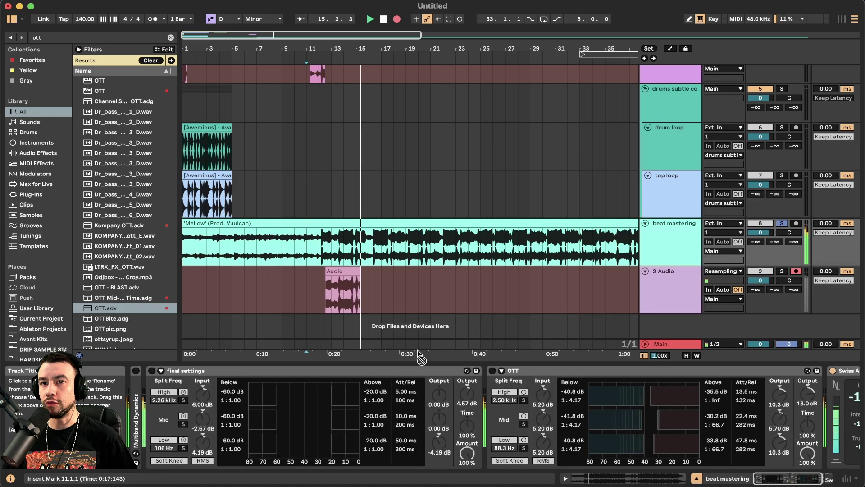
{"action": "left_click", "coordinate": [151, 371]}
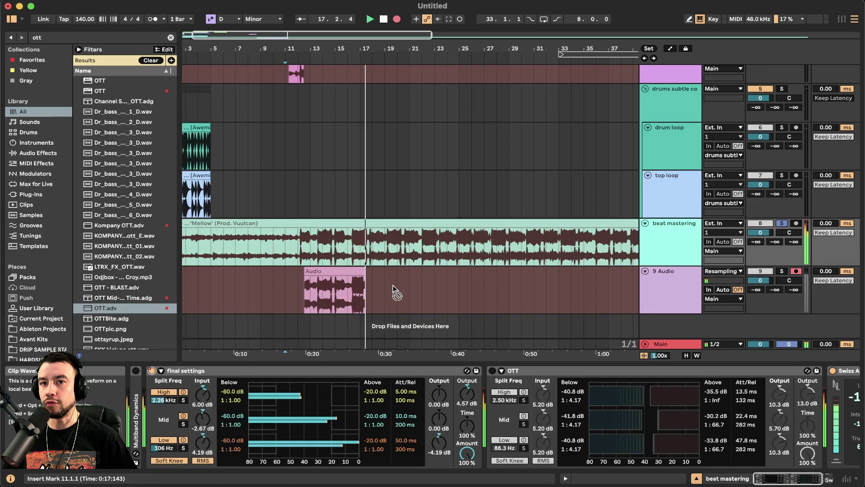
{"action": "scroll", "coordinate": [366, 296], "scroll_direction": "up", "scroll_amount": 3}
{"action": "scroll", "coordinate": [366, 296], "scroll_direction": "up", "scroll_amount": 3}
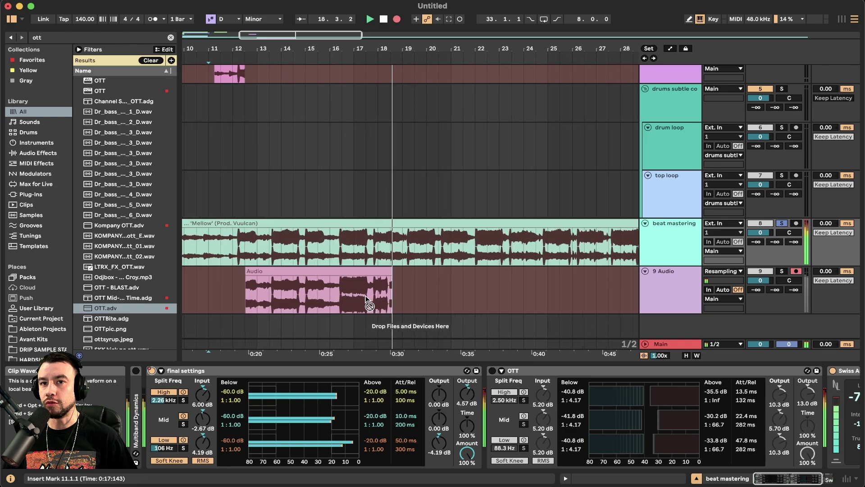
{"action": "scroll", "coordinate": [370, 301], "scroll_direction": "up", "scroll_amount": 1}
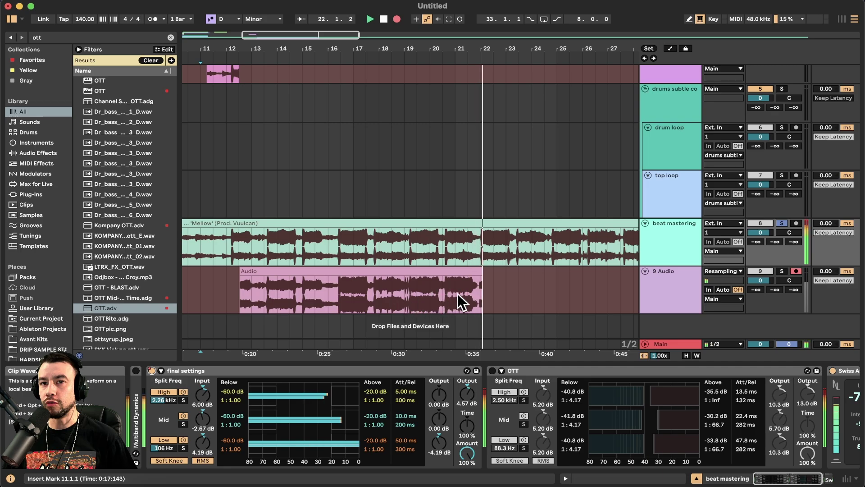
{"action": "key", "text": "space"}
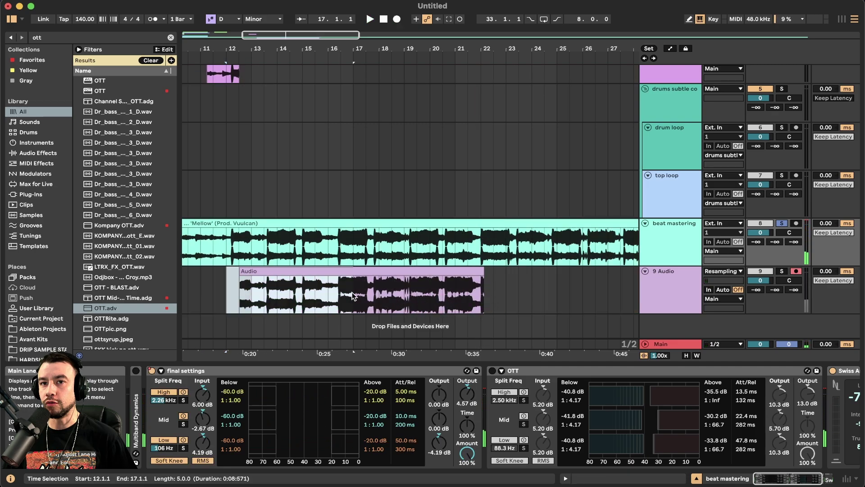
Split the 9 Audio recording at 16.3.1, where the processing begins, and select its processed section up to 21.3.1.
{"action": "left_click", "coordinate": [340, 295]}
{"action": "key", "text": "super+e"}
{"action": "left_click_drag", "start_coordinate": [336, 296], "coordinate": [467, 297]}
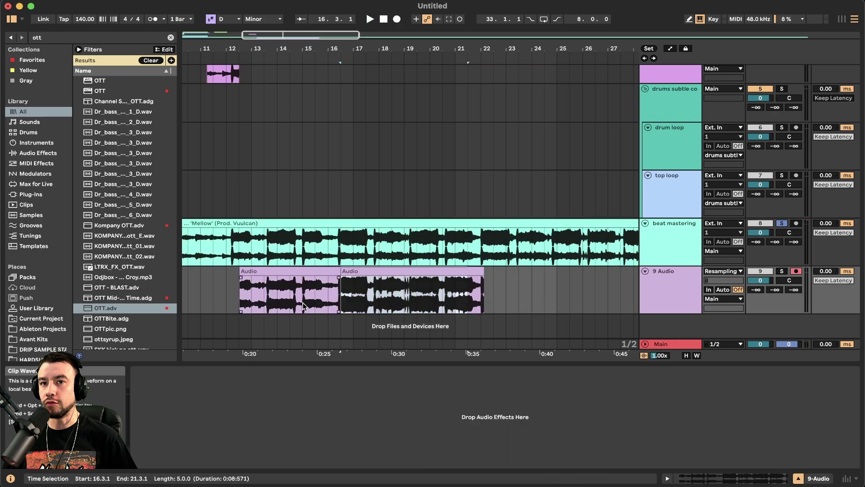
Play from 16.3.1, resume recording onto 9 Audio, and bypass the 'final settings' device on the beat mastering track around bar 21.
{"action": "scroll", "coordinate": [303, 306], "scroll_direction": "up", "scroll_amount": 2}
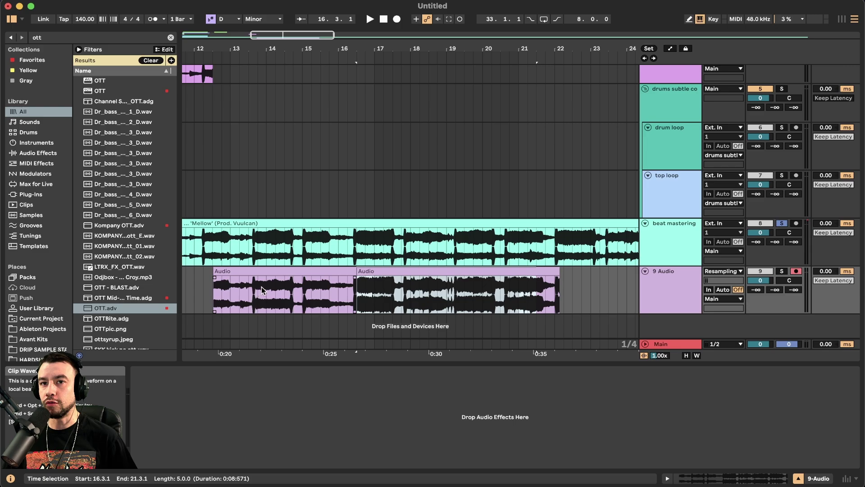
{"action": "scroll", "coordinate": [399, 300], "scroll_direction": "up", "scroll_amount": 2}
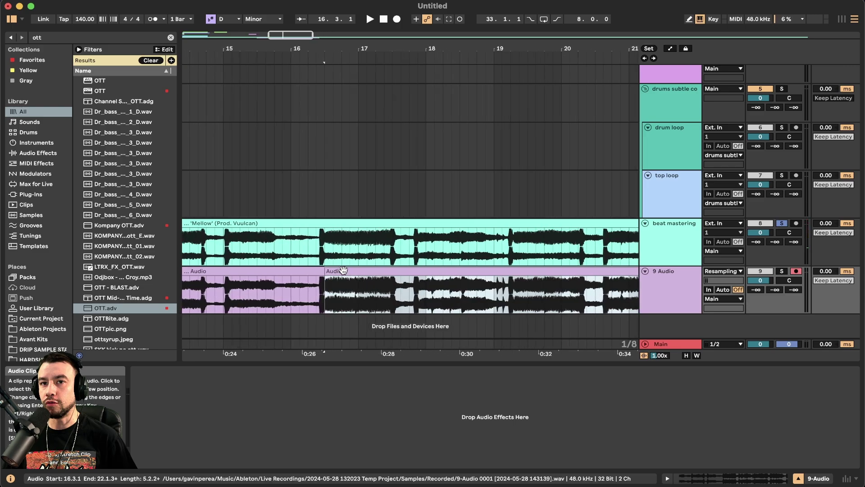
{"action": "scroll", "coordinate": [389, 279], "scroll_direction": "down", "scroll_amount": 5}
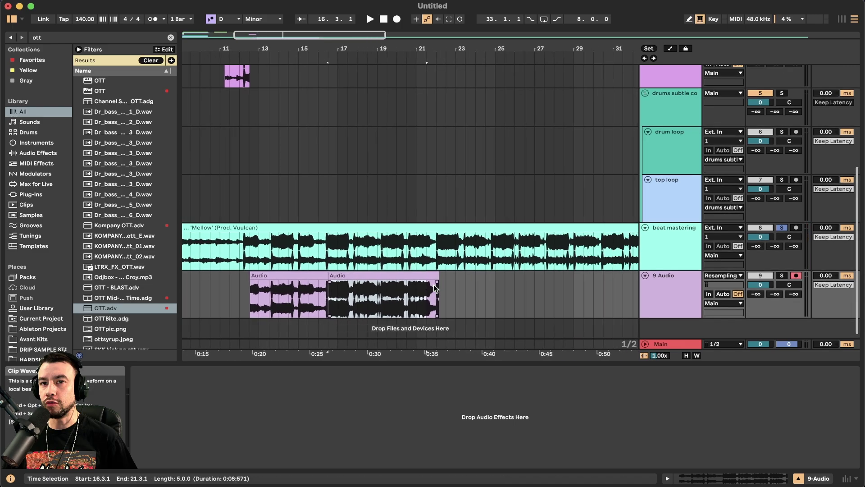
{"action": "key", "text": "space"}
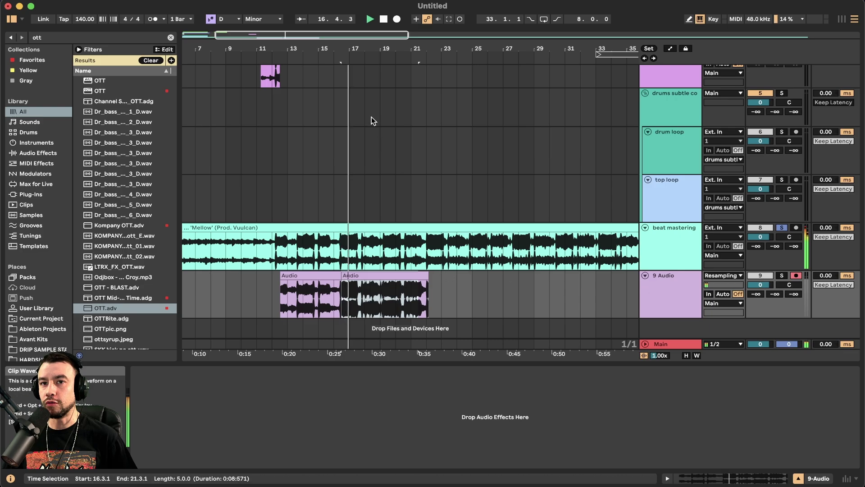
{"action": "left_click", "coordinate": [397, 19]}
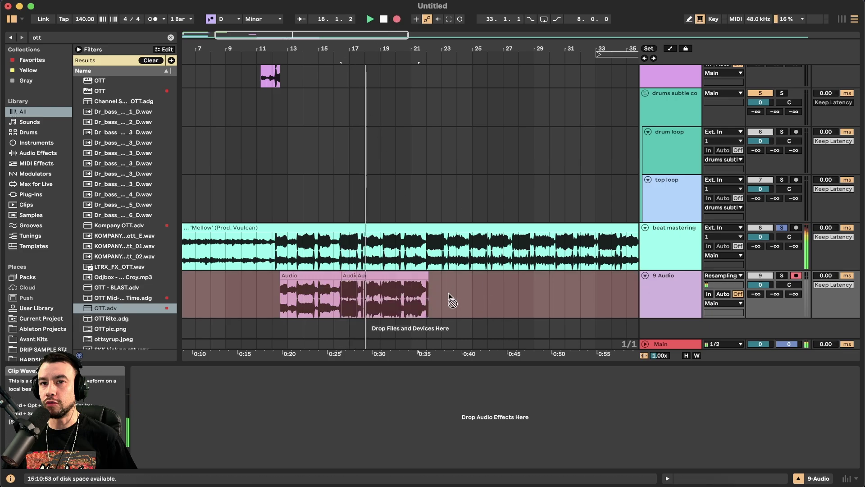
{"action": "key", "text": "Up"}
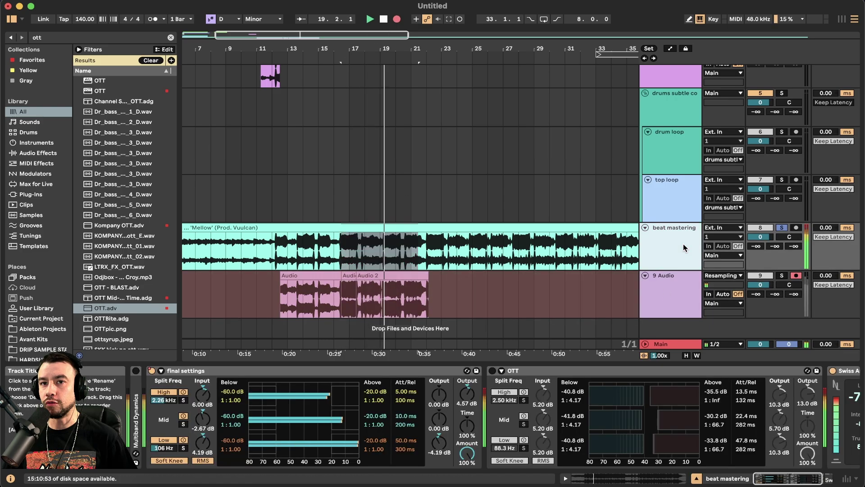
{"action": "key", "text": "minus"}
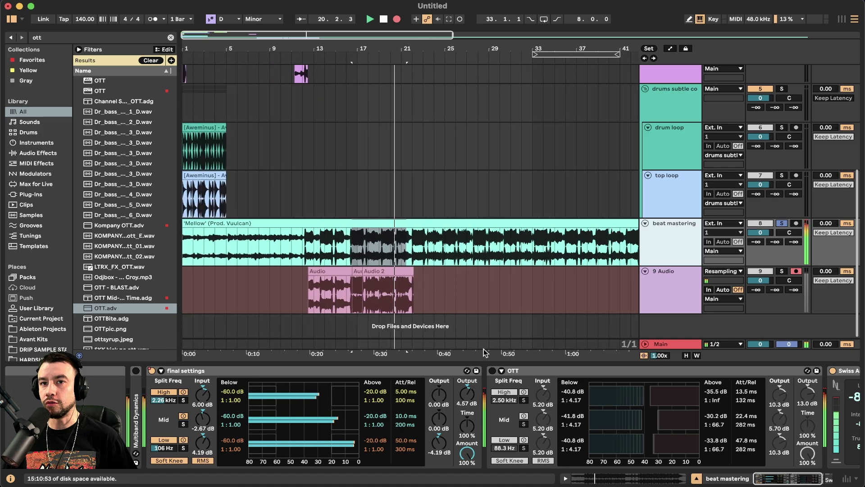
{"action": "left_click", "coordinate": [151, 370]}
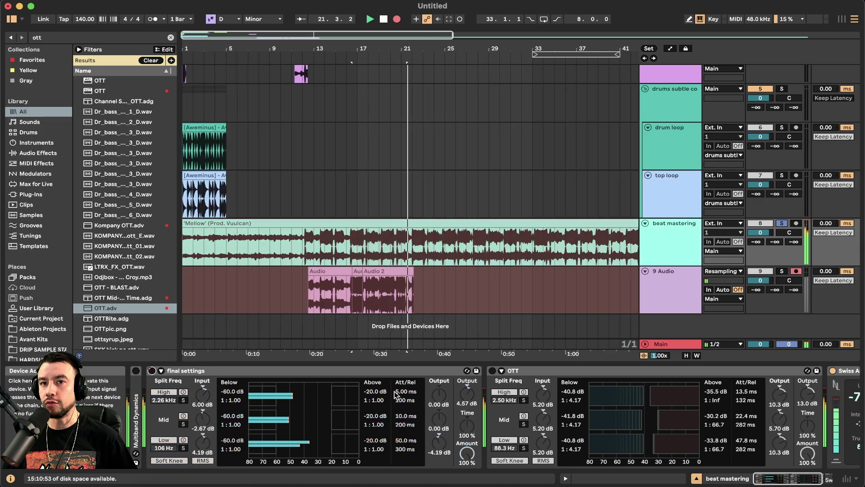
Enable OTT on the beat mastering track while recording the unprocessed beat, and stop the recording around bar 33.
{"action": "scroll", "coordinate": [453, 315], "scroll_direction": "up", "scroll_amount": 5}
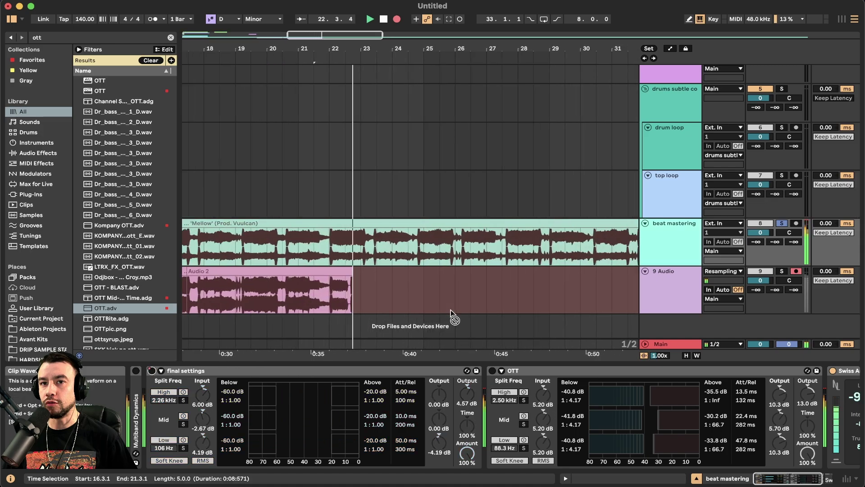
{"action": "scroll", "coordinate": [453, 315], "scroll_direction": "right", "scroll_amount": 2}
{"action": "scroll", "coordinate": [370, 283], "scroll_direction": "down", "scroll_amount": 3}
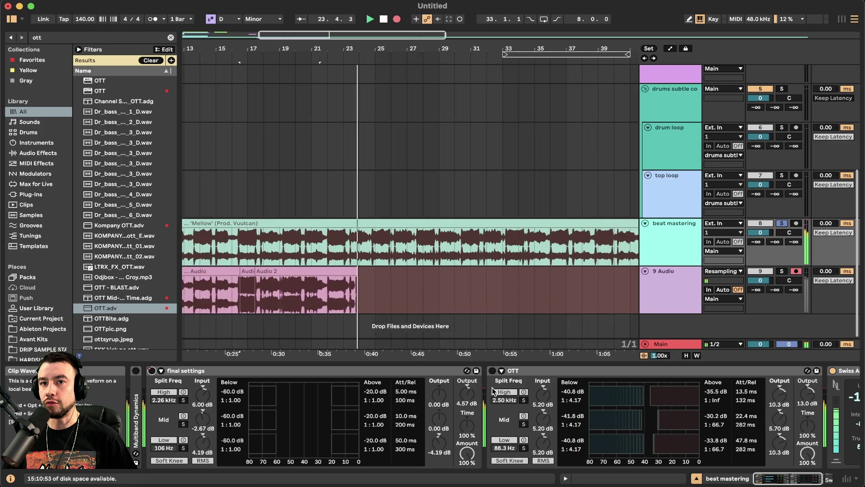
{"action": "left_click", "coordinate": [492, 370]}
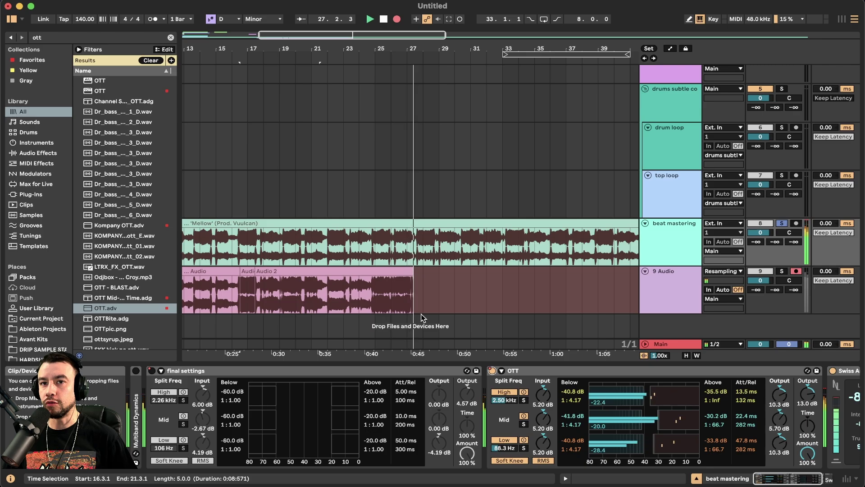
{"action": "scroll", "coordinate": [462, 325], "scroll_direction": "up", "scroll_amount": 1}
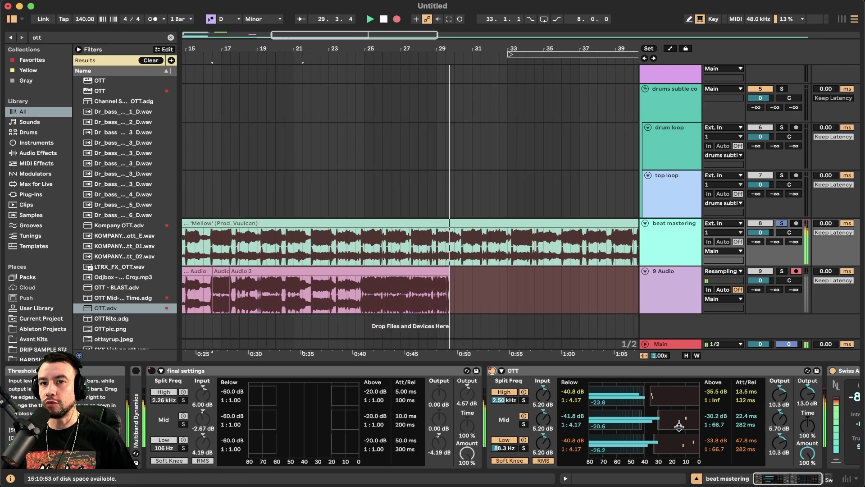
{"action": "scroll", "coordinate": [556, 311], "scroll_direction": "right", "scroll_amount": 1}
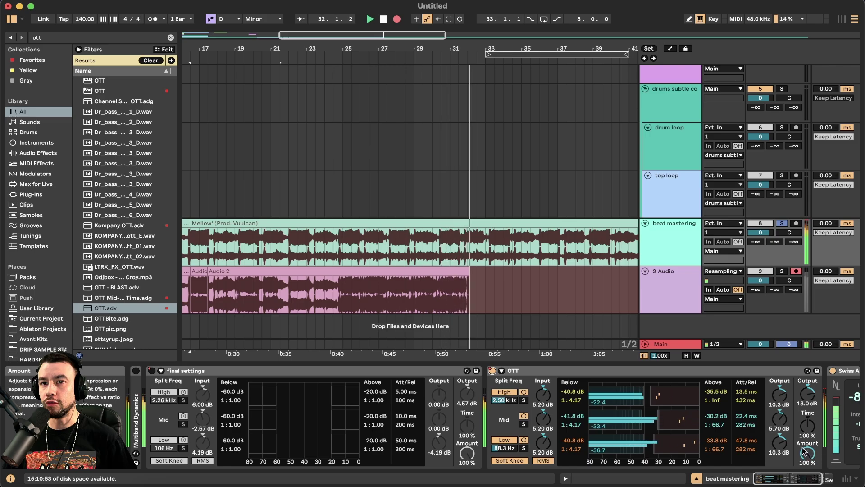
{"action": "key", "text": "space"}
Compare the waveform of the OTT-processed section from 24.3.1 to 31.3.1 with the unprocessed section from 20.3.1 to 22.1.1 on 9 Audio.
{"action": "scroll", "coordinate": [375, 293], "scroll_direction": "up", "scroll_amount": 2}
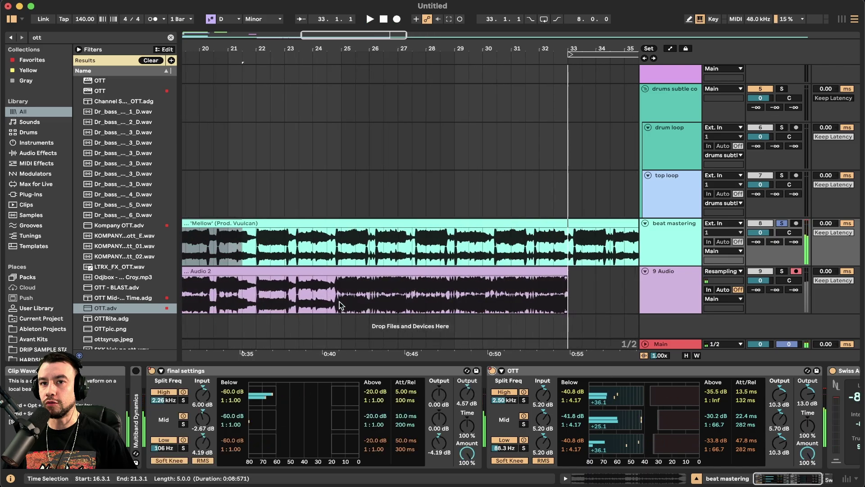
{"action": "left_click_drag", "start_coordinate": [335, 292], "coordinate": [465, 290]}
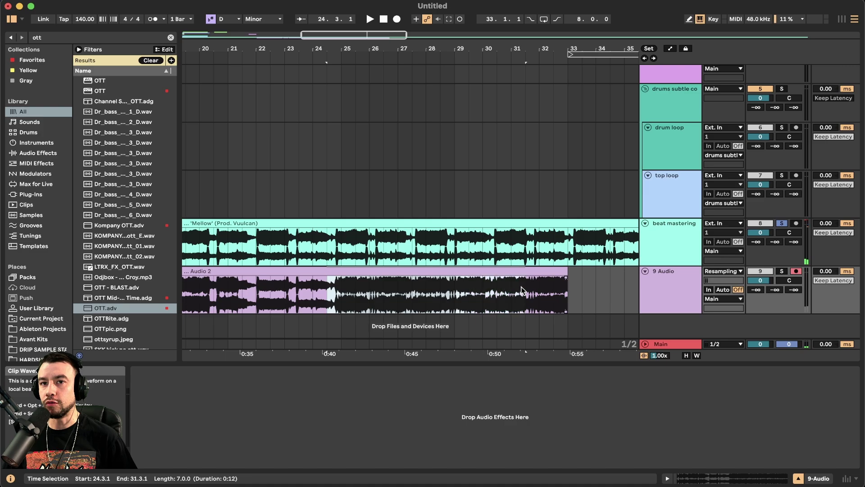
{"action": "scroll", "coordinate": [515, 313], "scroll_direction": "up", "scroll_amount": 3}
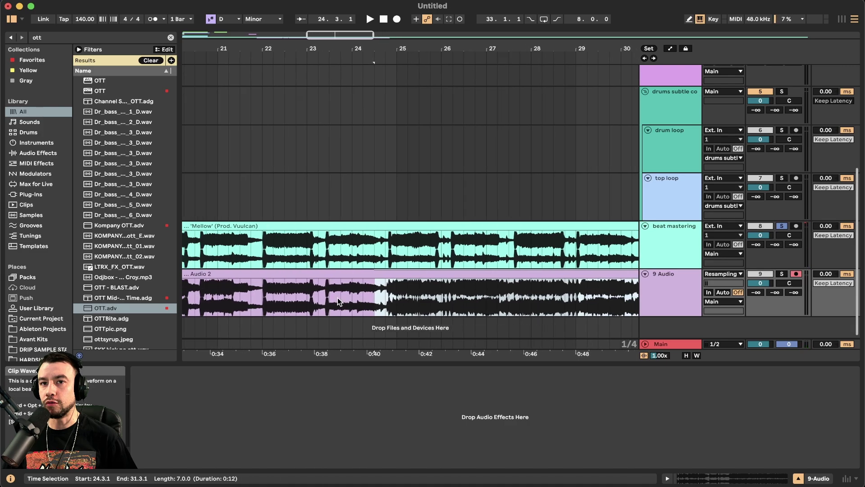
{"action": "scroll", "coordinate": [337, 297], "scroll_direction": "left", "scroll_amount": 2}
{"action": "left_click_drag", "start_coordinate": [315, 285], "coordinate": [246, 285]}
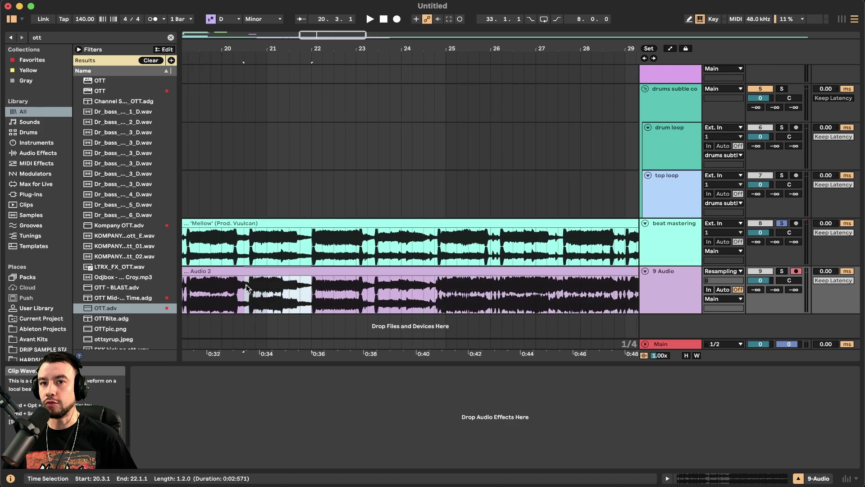
{"action": "scroll", "coordinate": [247, 284], "scroll_direction": "down", "scroll_amount": 1}
{"action": "left_click", "coordinate": [457, 285]}
{"action": "left_click_drag", "start_coordinate": [459, 287], "coordinate": [547, 288]}
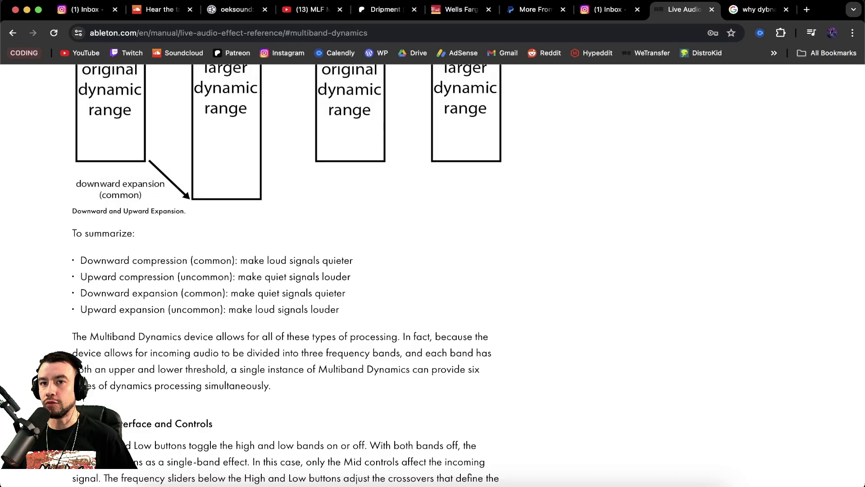
Check the web search page in Chrome, and examine the overall waveform of the 9 Audio recording against the original beat.
{"action": "left_click", "coordinate": [757, 9]}
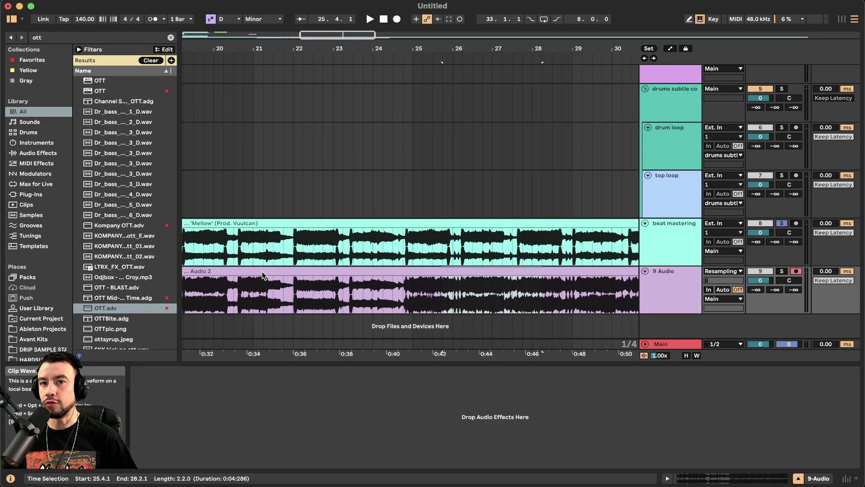
{"action": "scroll", "coordinate": [388, 270], "scroll_direction": "down", "scroll_amount": 2}
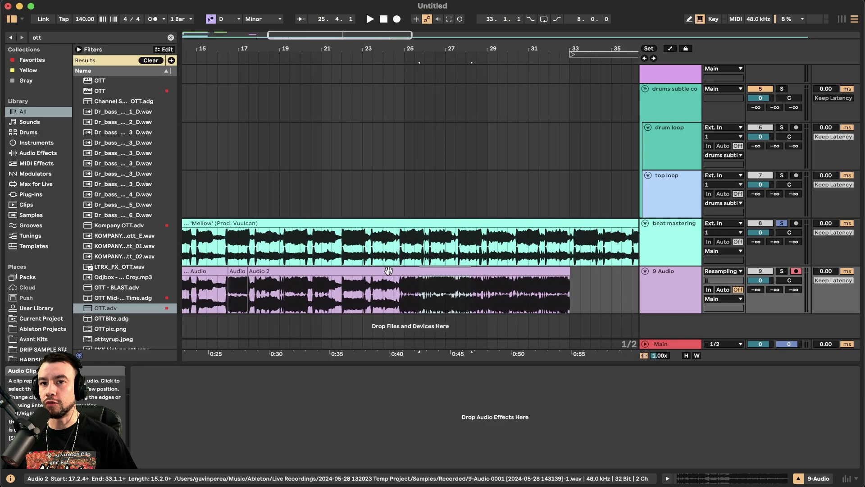
{"action": "scroll", "coordinate": [388, 271], "scroll_direction": "right", "scroll_amount": 2}
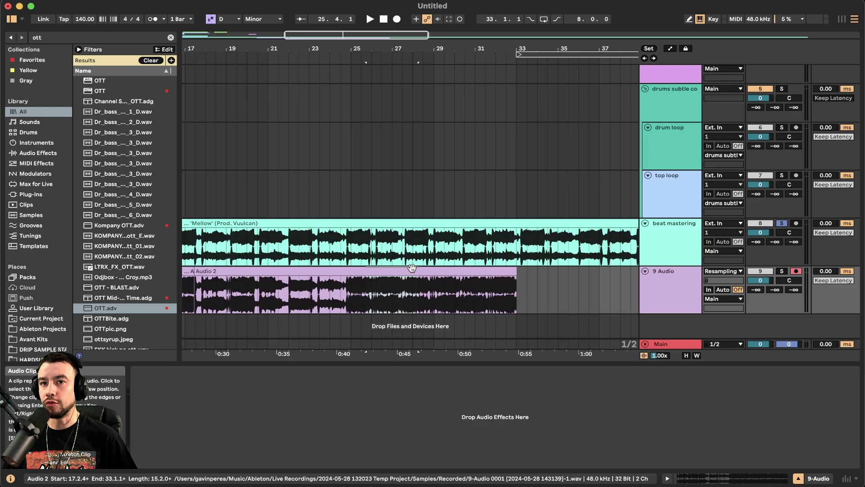
{"action": "scroll", "coordinate": [412, 267], "scroll_direction": "down", "scroll_amount": 1}
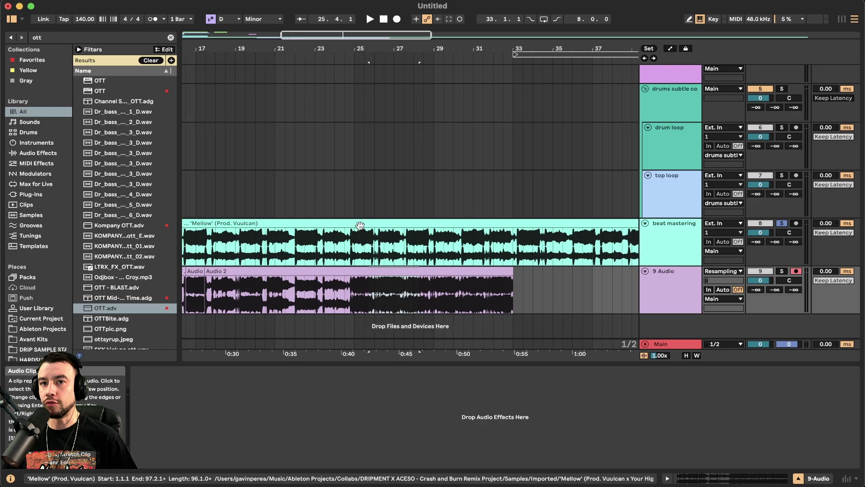
{"action": "left_click", "coordinate": [370, 174]}
{"action": "scroll", "coordinate": [357, 171], "scroll_direction": "down", "scroll_amount": 3}
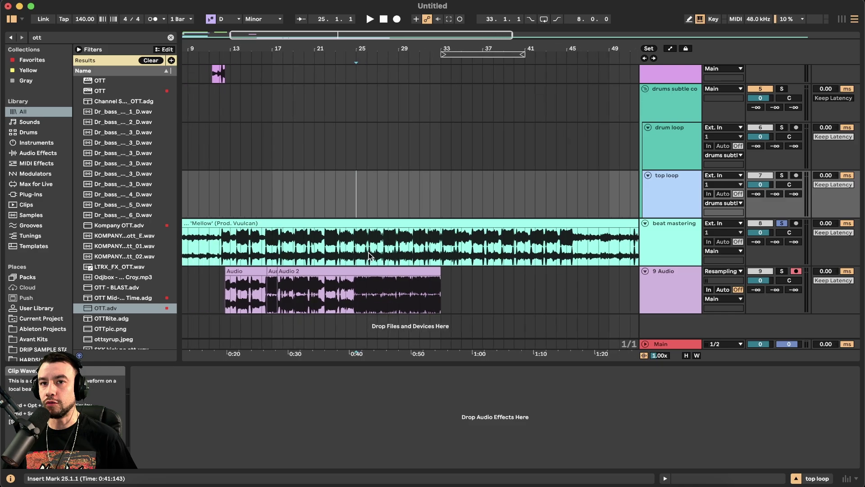
Record the beat onto 9 Audio from 33.1.1, lower OTT's Amount to 34%, and stop the recording around bar 36.
{"action": "scroll", "coordinate": [391, 285], "scroll_direction": "up", "scroll_amount": 2}
{"action": "left_click", "coordinate": [667, 287]}
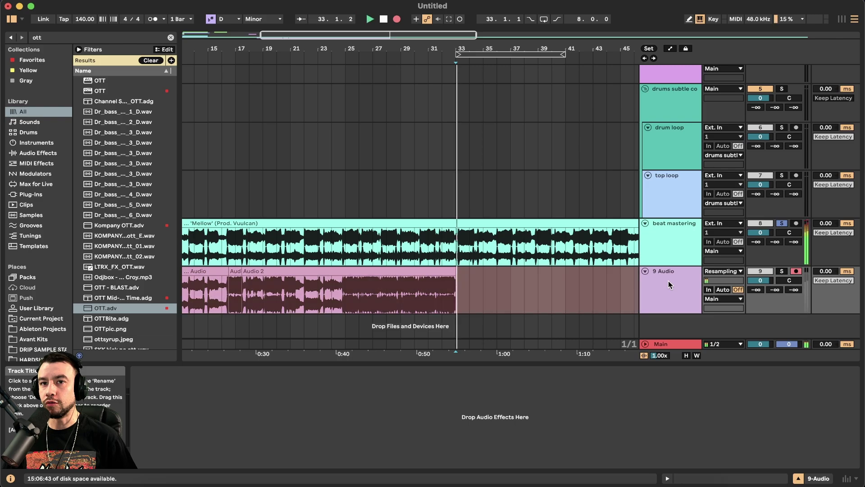
{"action": "left_click", "coordinate": [674, 258]}
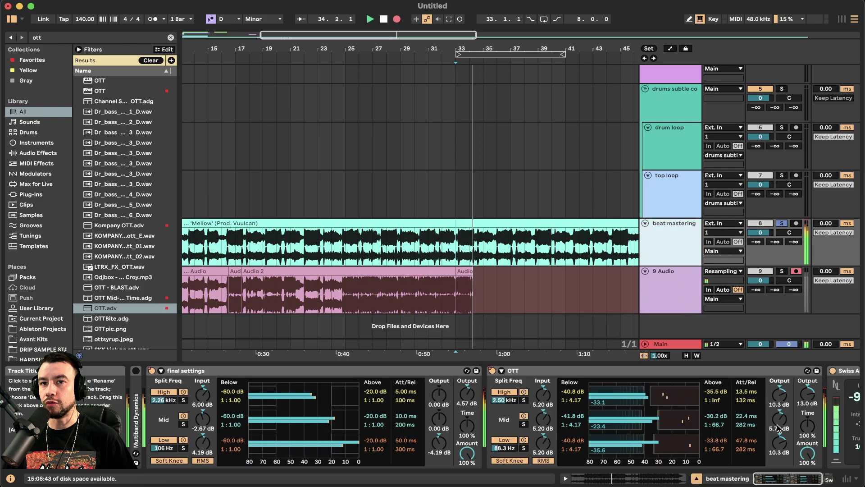
{"action": "left_click_drag", "start_coordinate": [808, 453], "coordinate": [807, 452]}
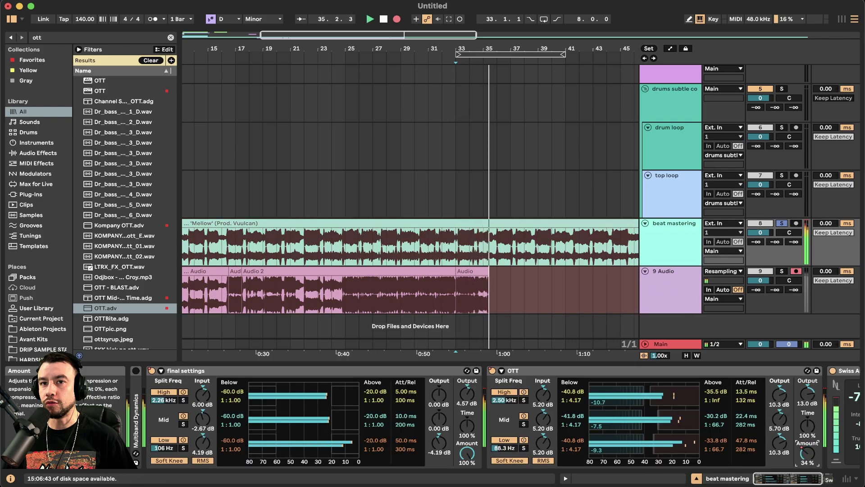
{"action": "scroll", "coordinate": [544, 258], "scroll_direction": "right", "scroll_amount": 3}
{"action": "scroll", "coordinate": [489, 285], "scroll_direction": "up", "scroll_amount": 1}
{"action": "scroll", "coordinate": [490, 285], "scroll_direction": "up", "scroll_amount": 2}
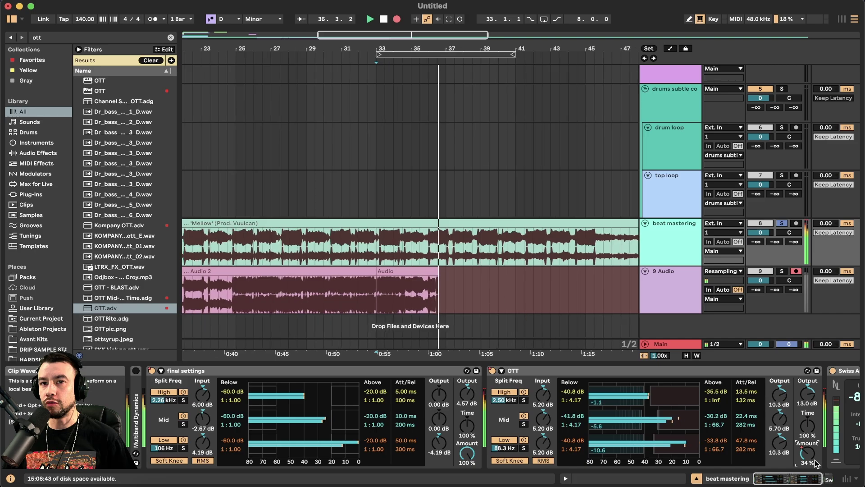
{"action": "key", "text": "space"}
Play the beat back from 33.1.1 while examining the waveform recorded with the reduced OTT amount, and stop the playback.
{"action": "key", "text": "space"}
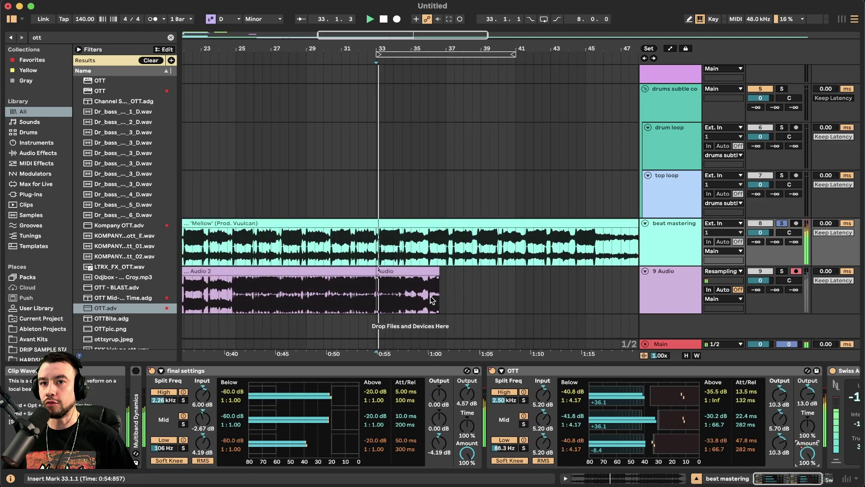
{"action": "scroll", "coordinate": [415, 293], "scroll_direction": "up", "scroll_amount": 2}
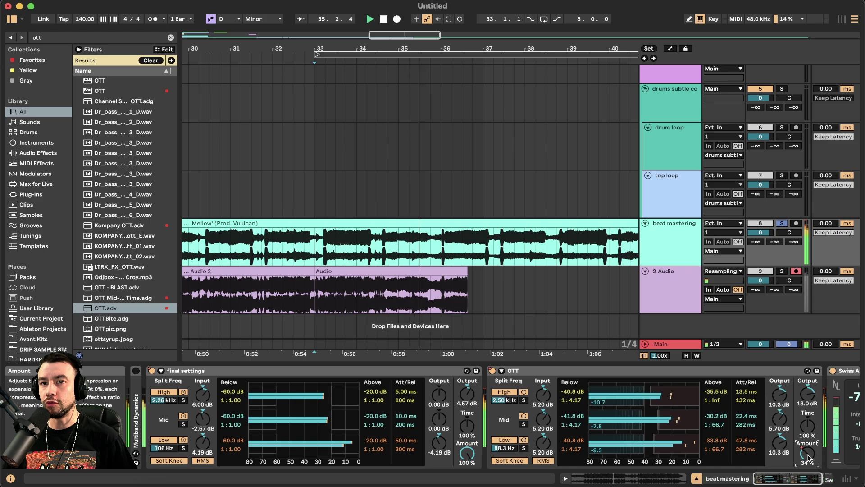
{"action": "key", "text": "space"}
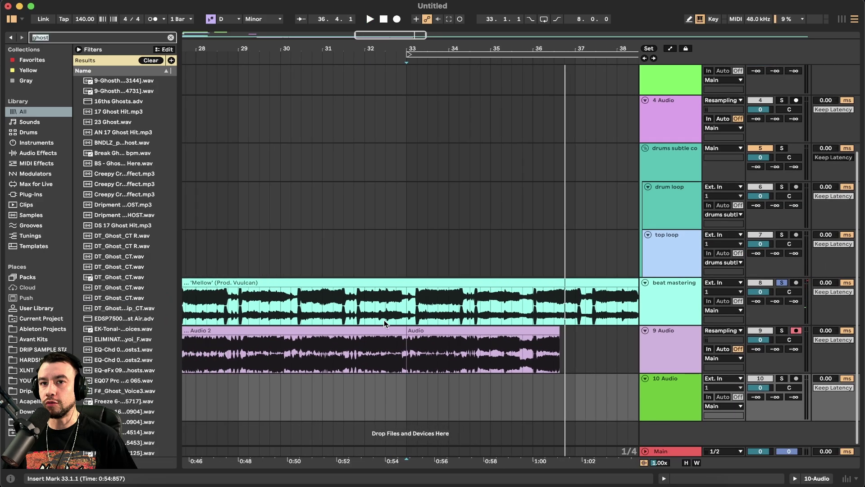
Search the library for 'phrase' and place the dry Alley Phrase 1 vocal sample on the 10 Audio track at 33.1.1.
{"action": "type", "text": "gho"}
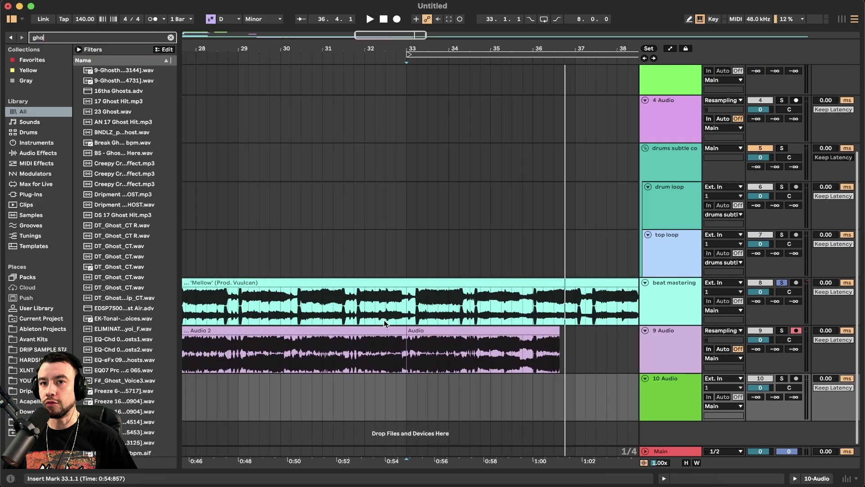
{"action": "type", "text": "stphrase"}
{"action": "left_click", "coordinate": [141, 359]}
{"action": "scroll", "coordinate": [141, 362], "scroll_direction": "down", "scroll_amount": 4}
{"action": "left_click_drag", "start_coordinate": [113, 247], "coordinate": [404, 405]}
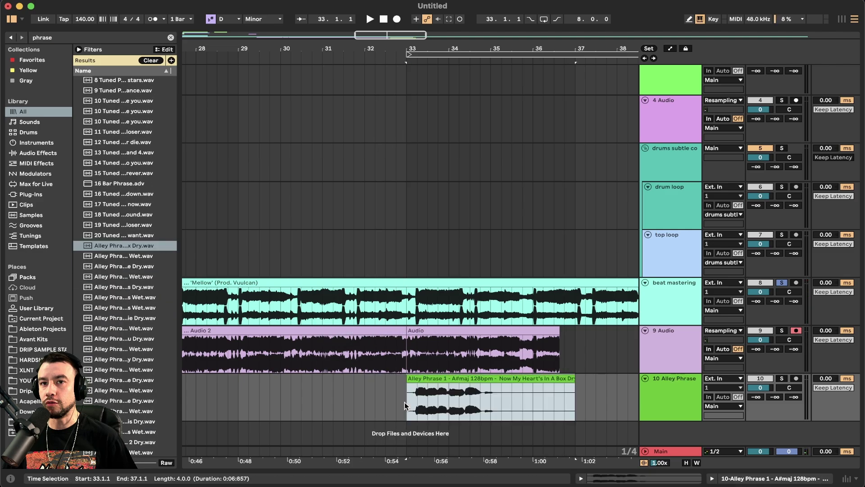
Solo the 10 Alley Phrase track and audition the vocal from bar 33.
{"action": "left_click", "coordinate": [782, 378]}
{"action": "key", "text": "space"}
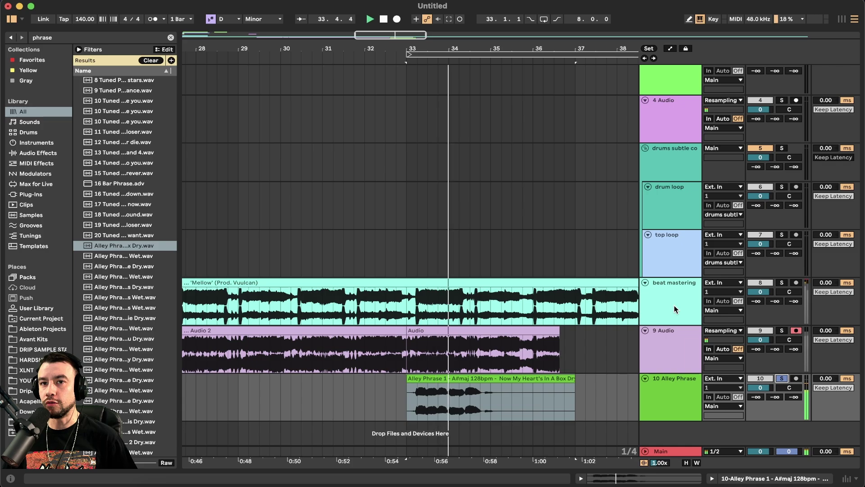
{"action": "key", "text": "space"}
Copy the folded Multiband Dynamics device from the beat mastering track and paste it onto the 10 Alley Phrase track.
{"action": "double_click", "coordinate": [676, 309]}
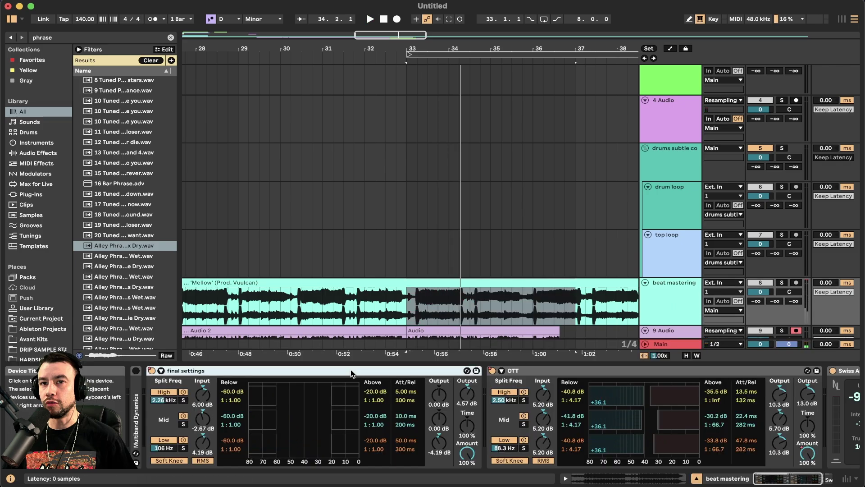
{"action": "scroll", "coordinate": [406, 211], "scroll_direction": "down", "scroll_amount": 5}
{"action": "key", "text": "super+c"}
{"action": "left_click", "coordinate": [683, 288]}
{"action": "left_click", "coordinate": [382, 415]}
{"action": "key", "text": "super+v"}
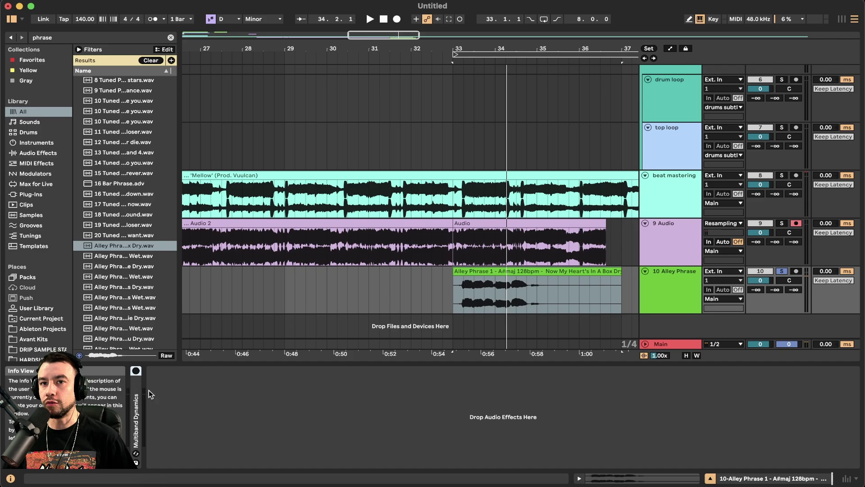
Unfold the pasted Multiband Dynamics device on the 10 Alley Phrase track and activate it.
{"action": "left_click", "coordinate": [136, 380]}
{"action": "left_click", "coordinate": [136, 371]}
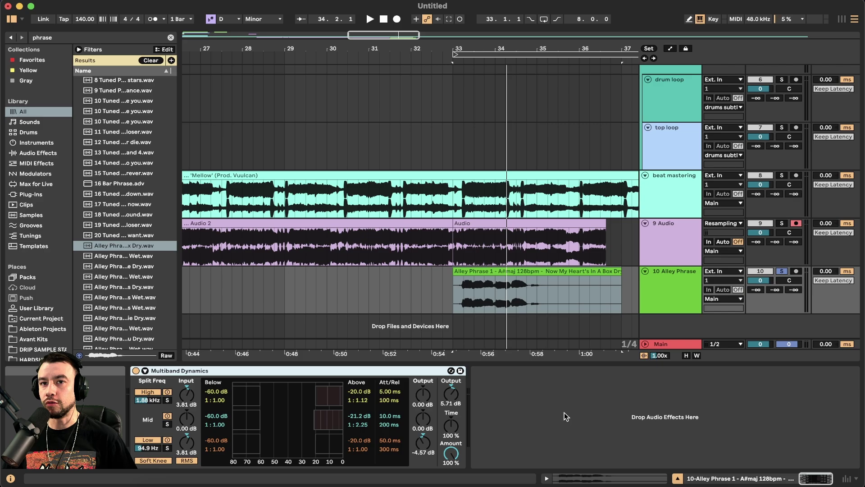
{"action": "scroll", "coordinate": [379, 287], "scroll_direction": "right", "scroll_amount": 4}
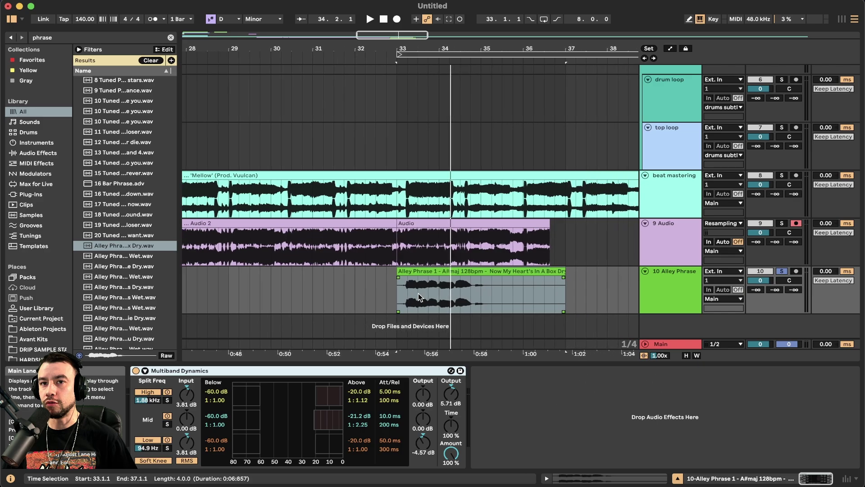
Bypass the Multiband Dynamics on the 10 Alley Phrase track and play the dry vocal from 33.1.1.
{"action": "scroll", "coordinate": [379, 285], "scroll_direction": "up", "scroll_amount": 3}
{"action": "left_click", "coordinate": [309, 289]}
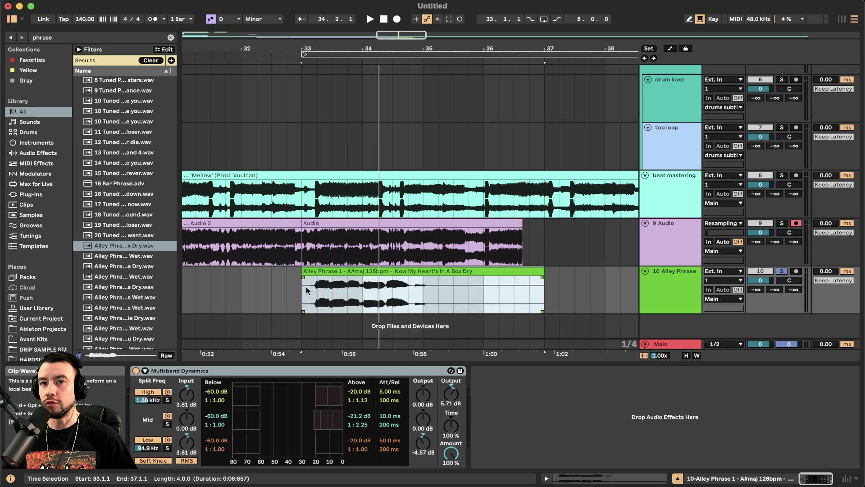
{"action": "left_click", "coordinate": [136, 370]}
{"action": "key", "text": "space"}
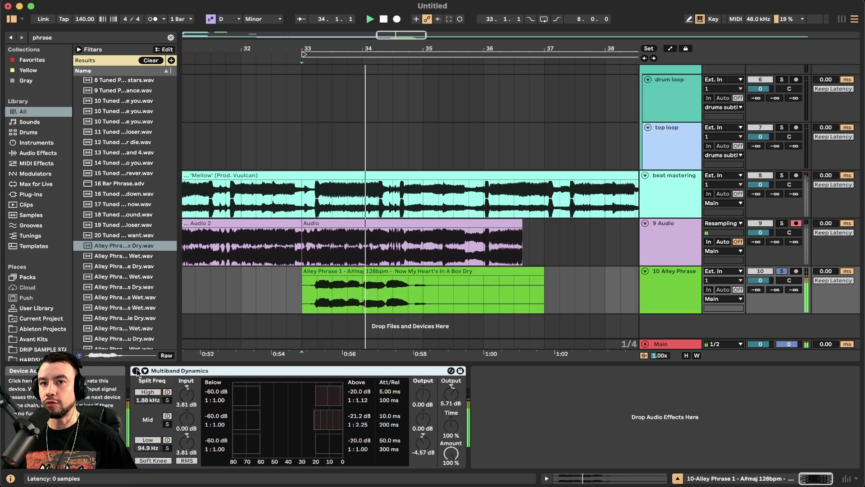
Search the library for 'multi' and add a default Multiband Dynamics after the existing one on the 10 Alley Phrase track.
{"action": "key", "text": "super+f"}
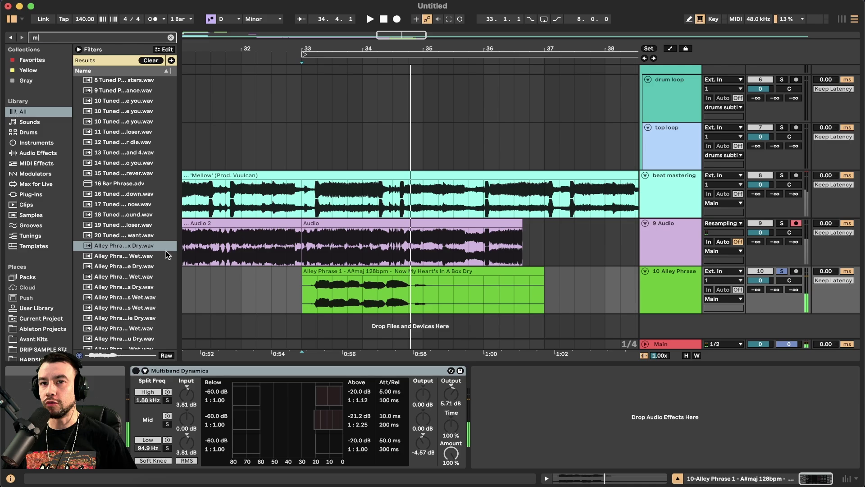
{"action": "type", "text": "multi"}
{"action": "double_click", "coordinate": [108, 102]}
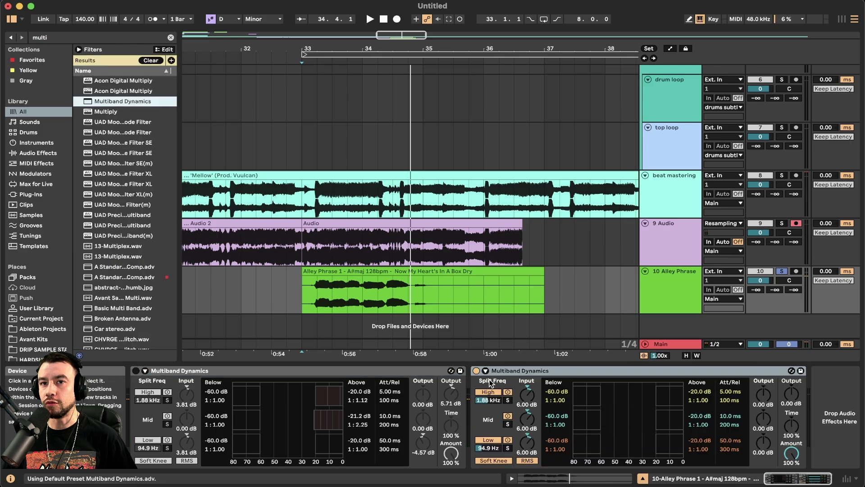
Audition the vocal from 33.1.1 with the second Multiband Dynamics bypassed and reactivated to compare the sound.
{"action": "left_click", "coordinate": [476, 371]}
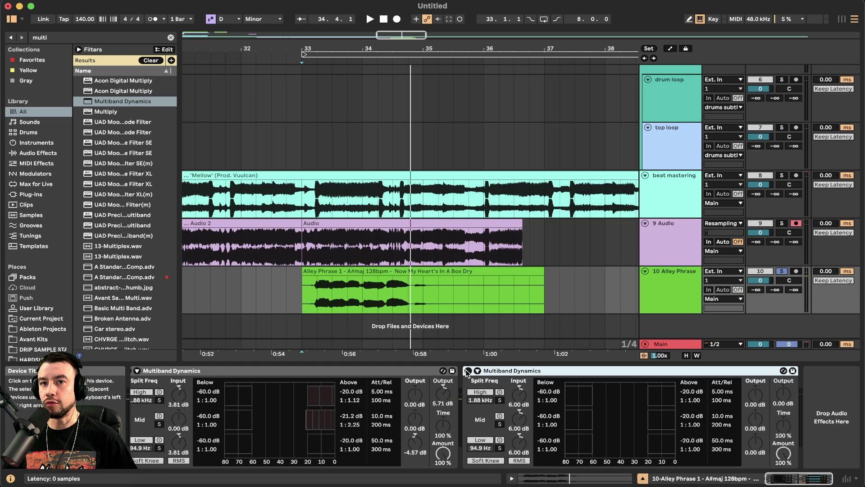
{"action": "key", "text": "space"}
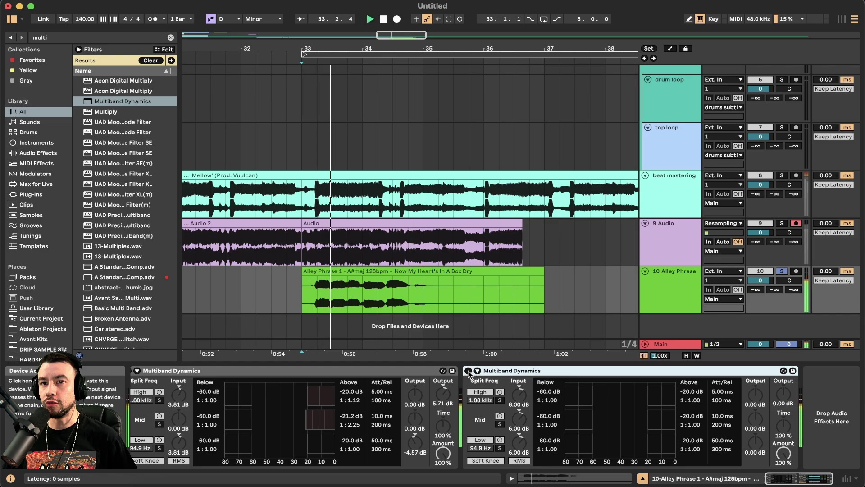
{"action": "left_click", "coordinate": [468, 371]}
{"action": "key", "text": "space"}
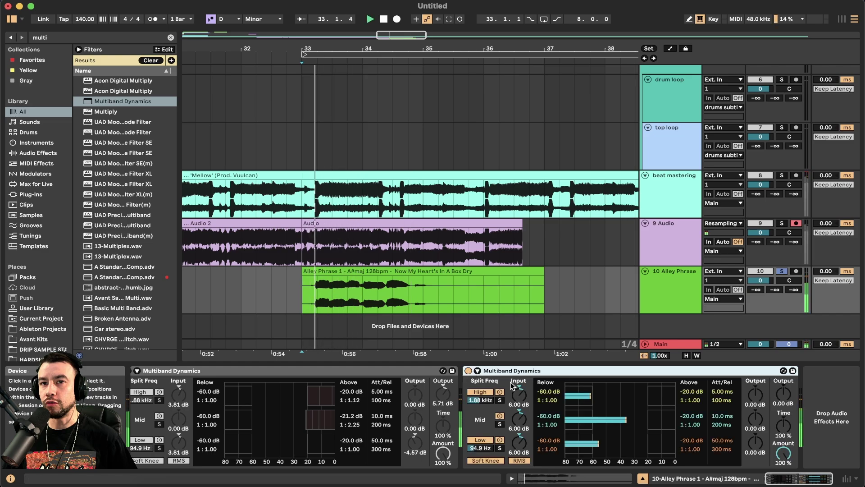
{"action": "scroll", "coordinate": [450, 299], "scroll_direction": "down", "scroll_amount": 3}
{"action": "scroll", "coordinate": [497, 323], "scroll_direction": "down", "scroll_amount": 2}
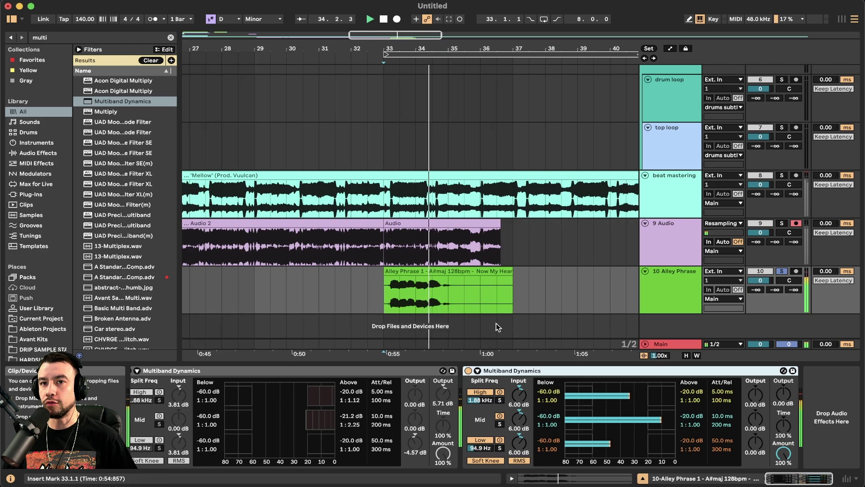
{"action": "scroll", "coordinate": [496, 323], "scroll_direction": "right", "scroll_amount": 2}
{"action": "scroll", "coordinate": [437, 317], "scroll_direction": "down", "scroll_amount": 3}
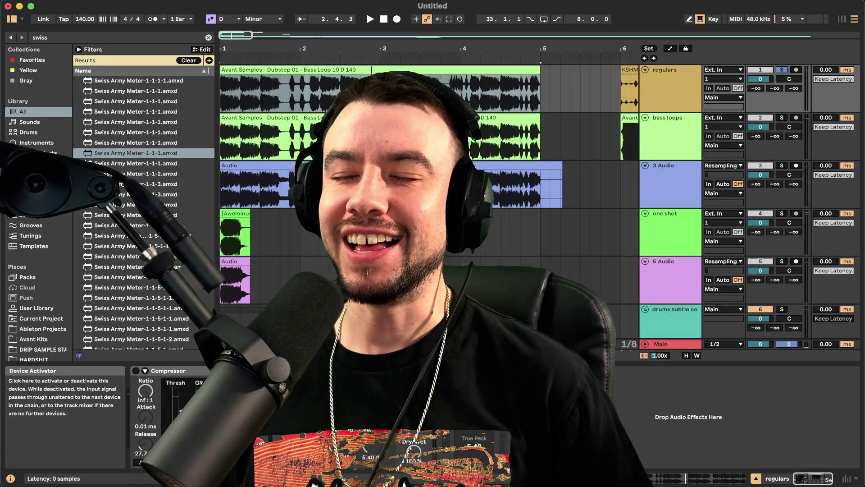